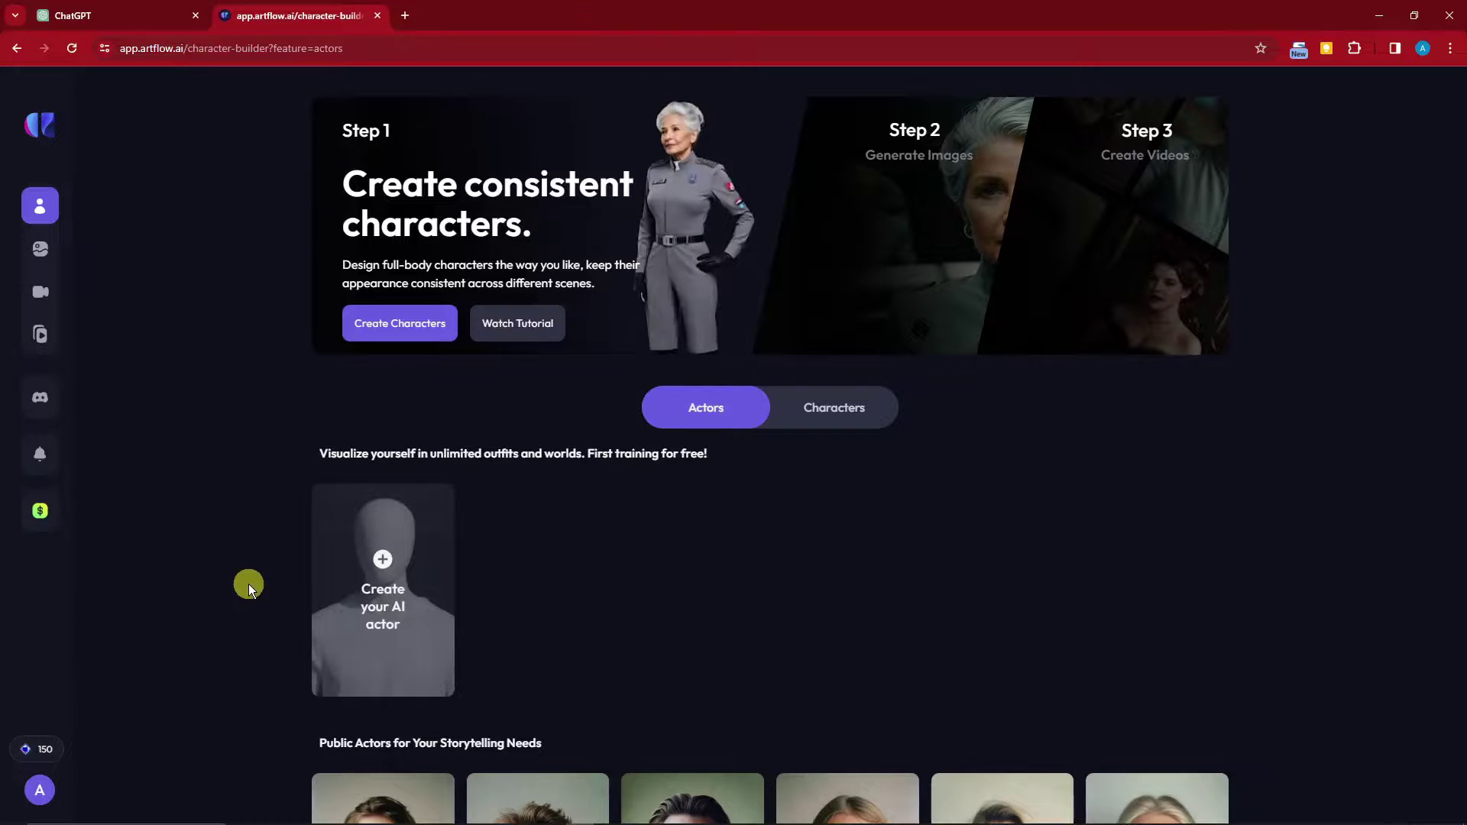
Look over the character builder page, including its web address and the public actors
scroll(249, 584, down, 3)
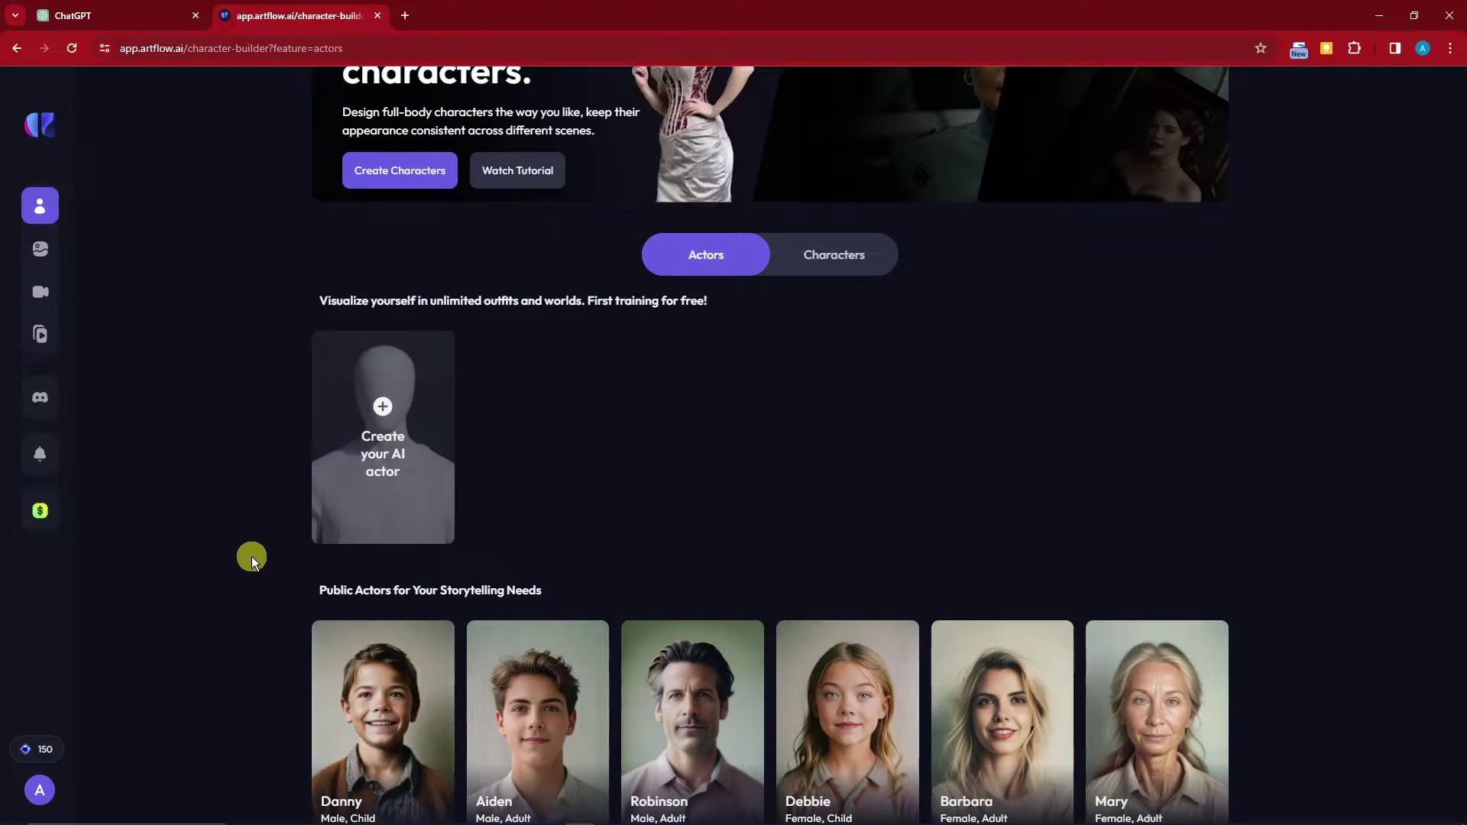
scroll(251, 557, up, 2)
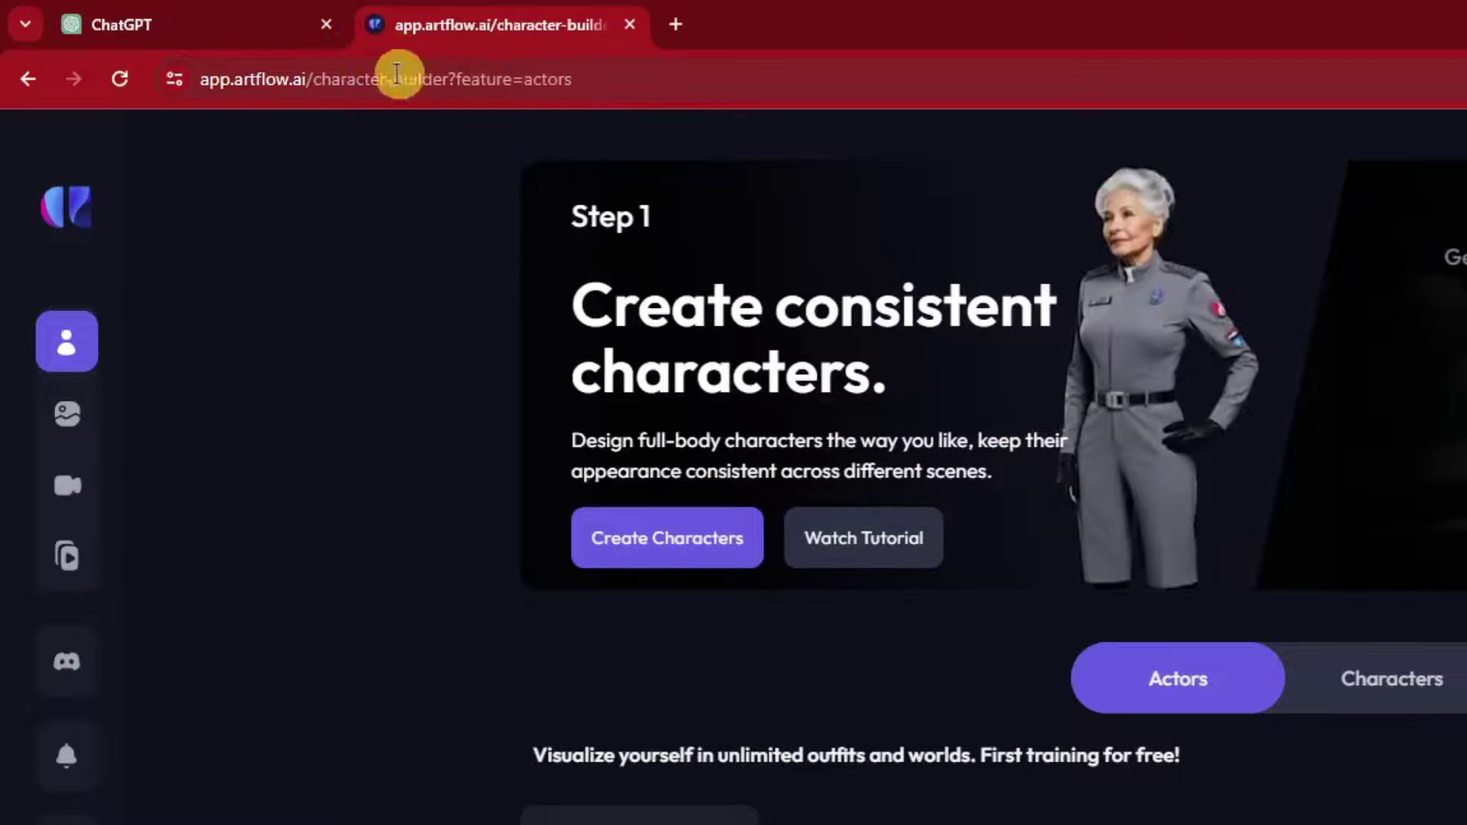
click(397, 75)
click(269, 75)
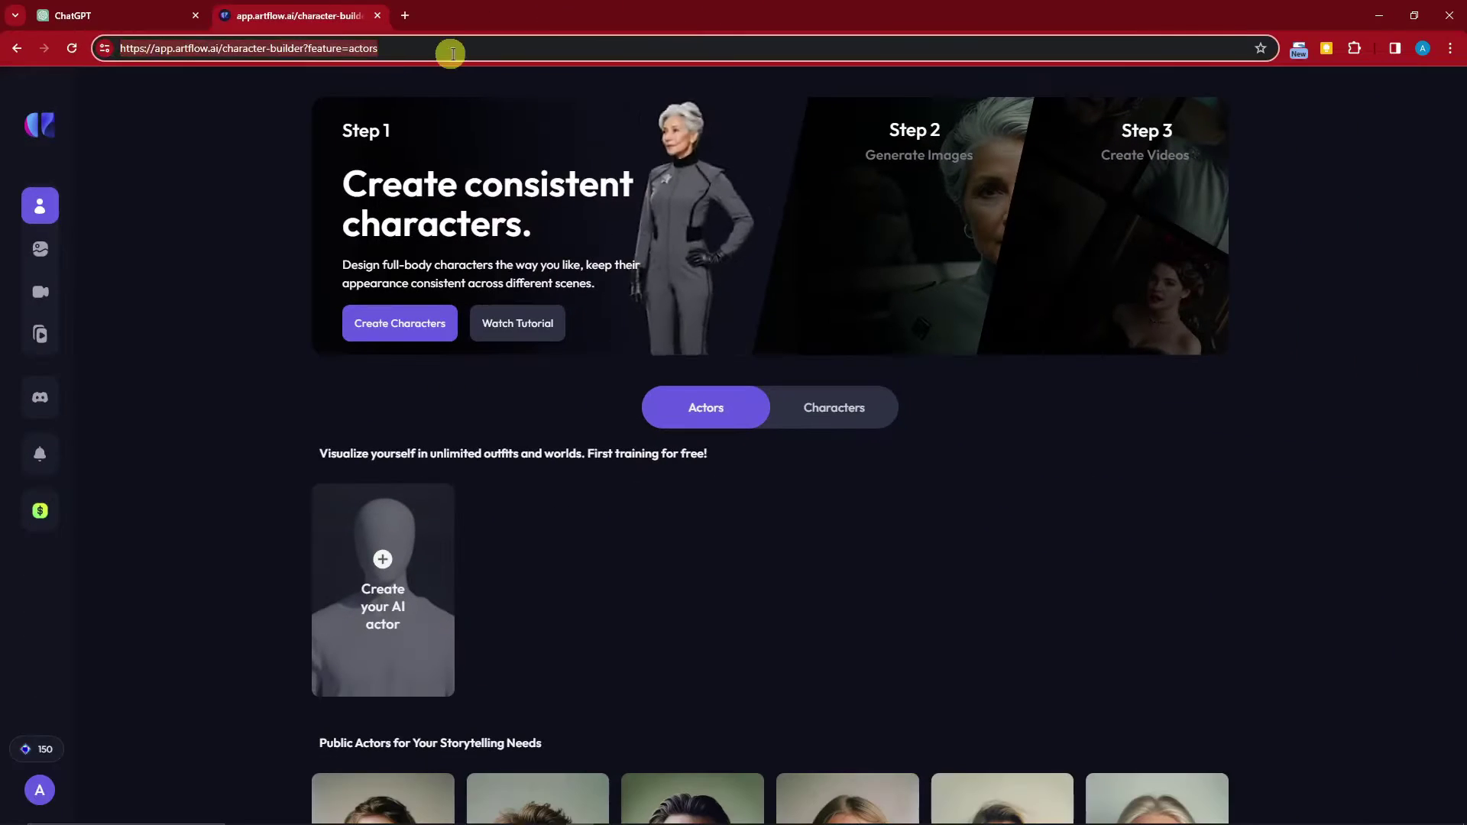
click(263, 388)
scroll(213, 282, down, 4)
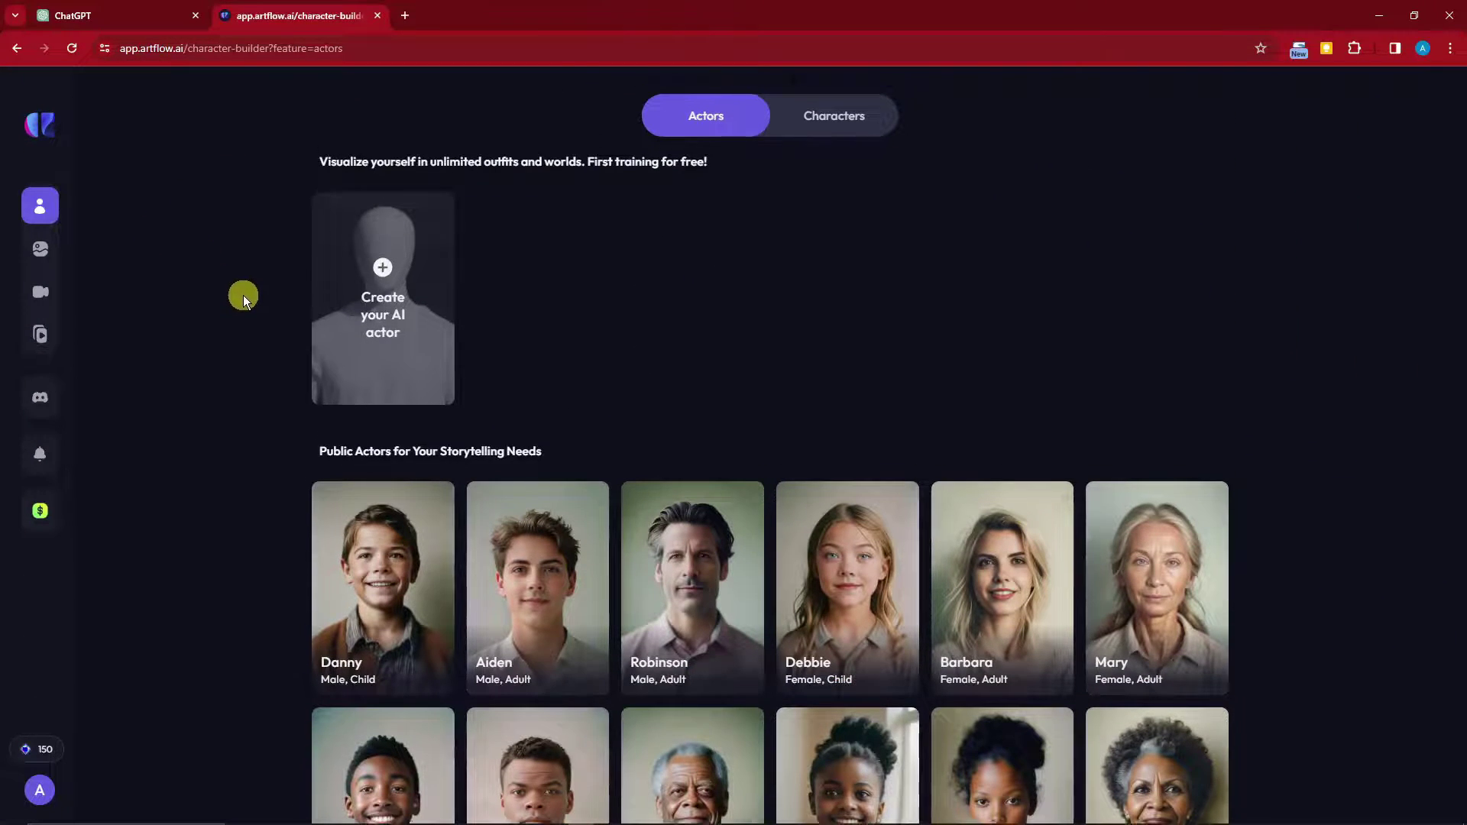
scroll(241, 301, up, 4)
Compare the Actors and Characters categories and finish on the Characters gallery
mouse_move(730, 416)
mouse_move(825, 414)
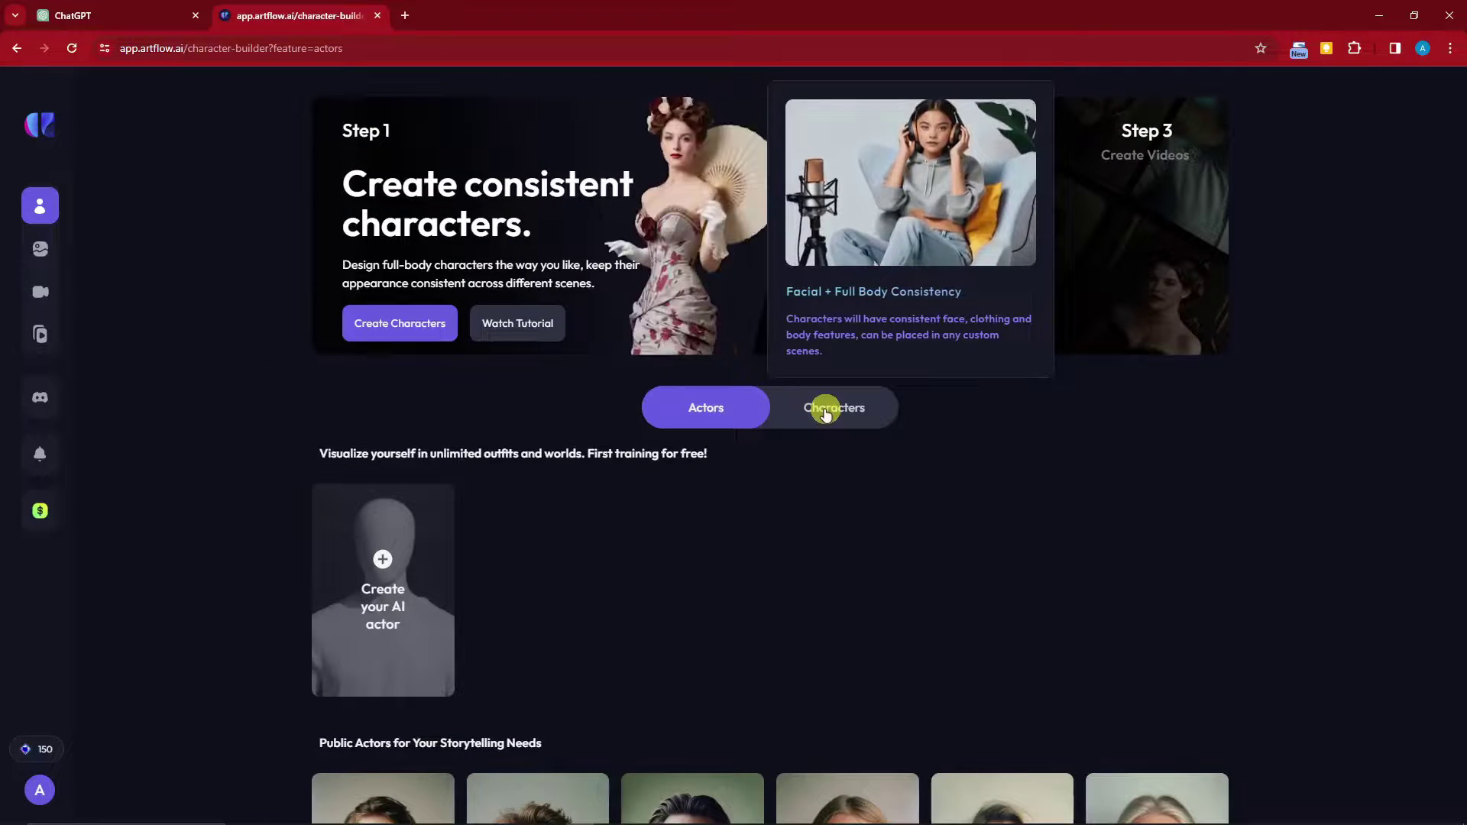
click(825, 413)
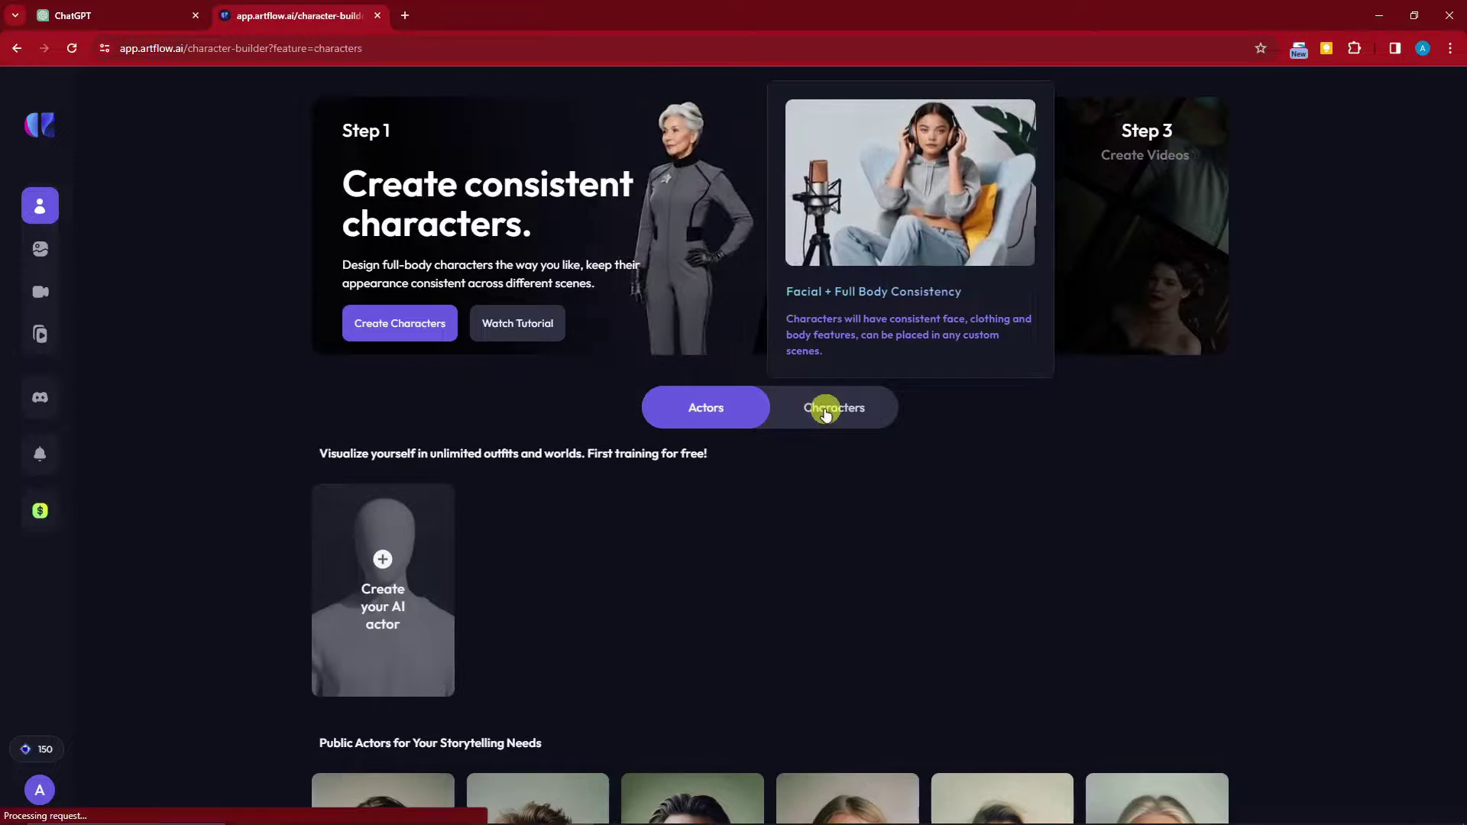
click(710, 411)
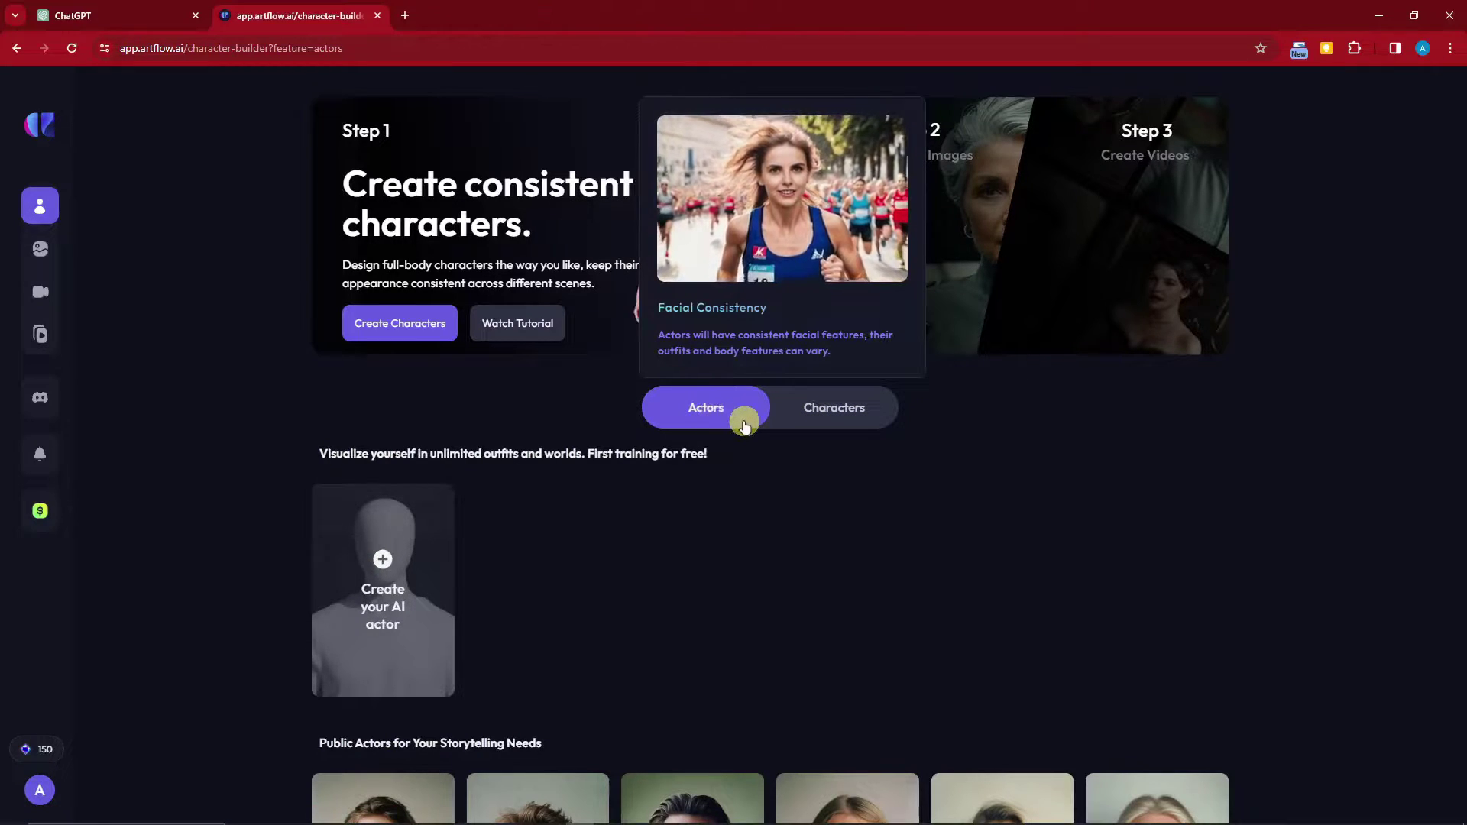
click(830, 423)
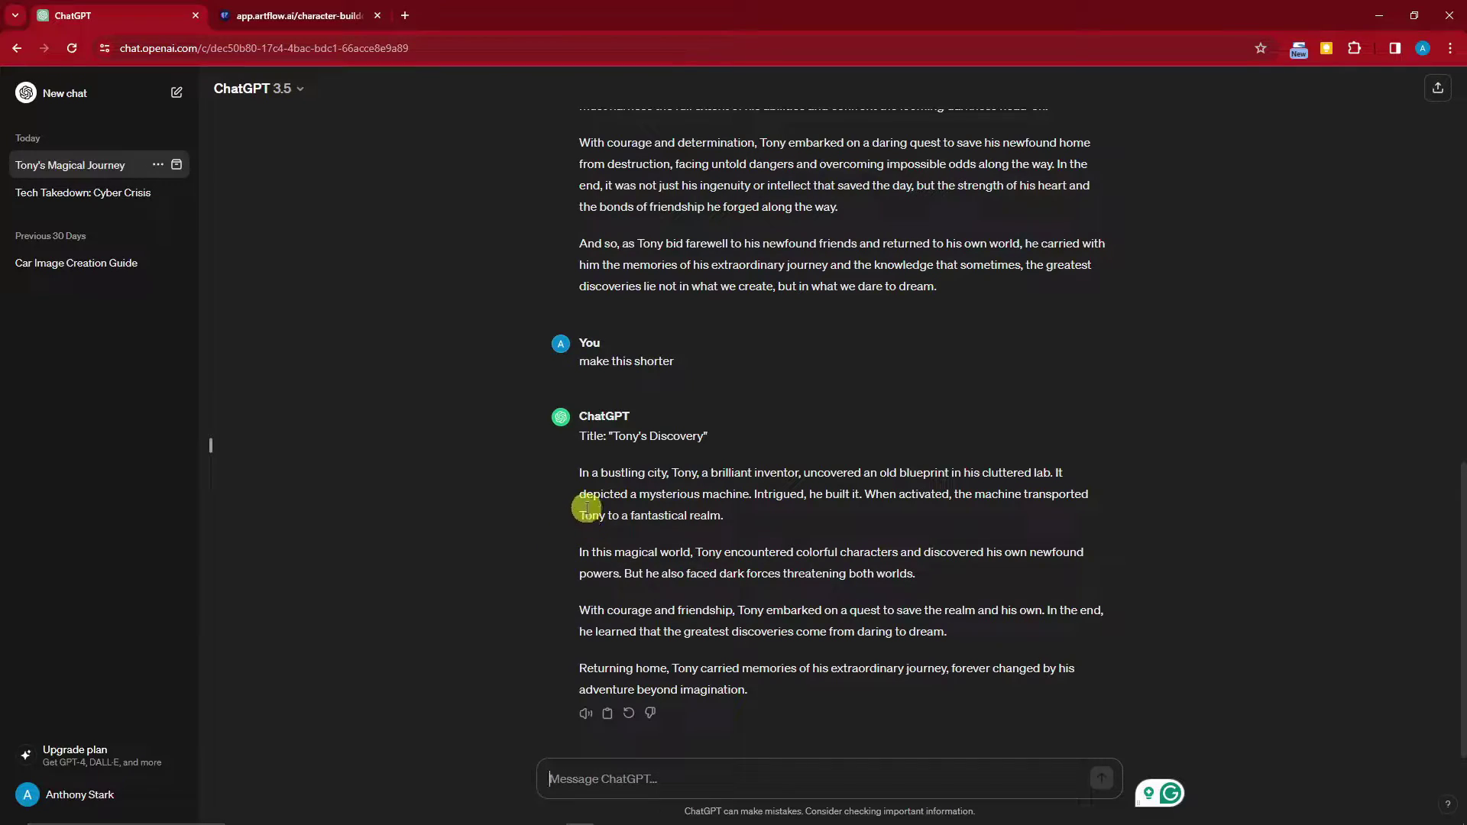
Switch to ChatGPT and read the title and paragraphs of the shortened story "Tony's Discovery"
drag(610, 434, 707, 435)
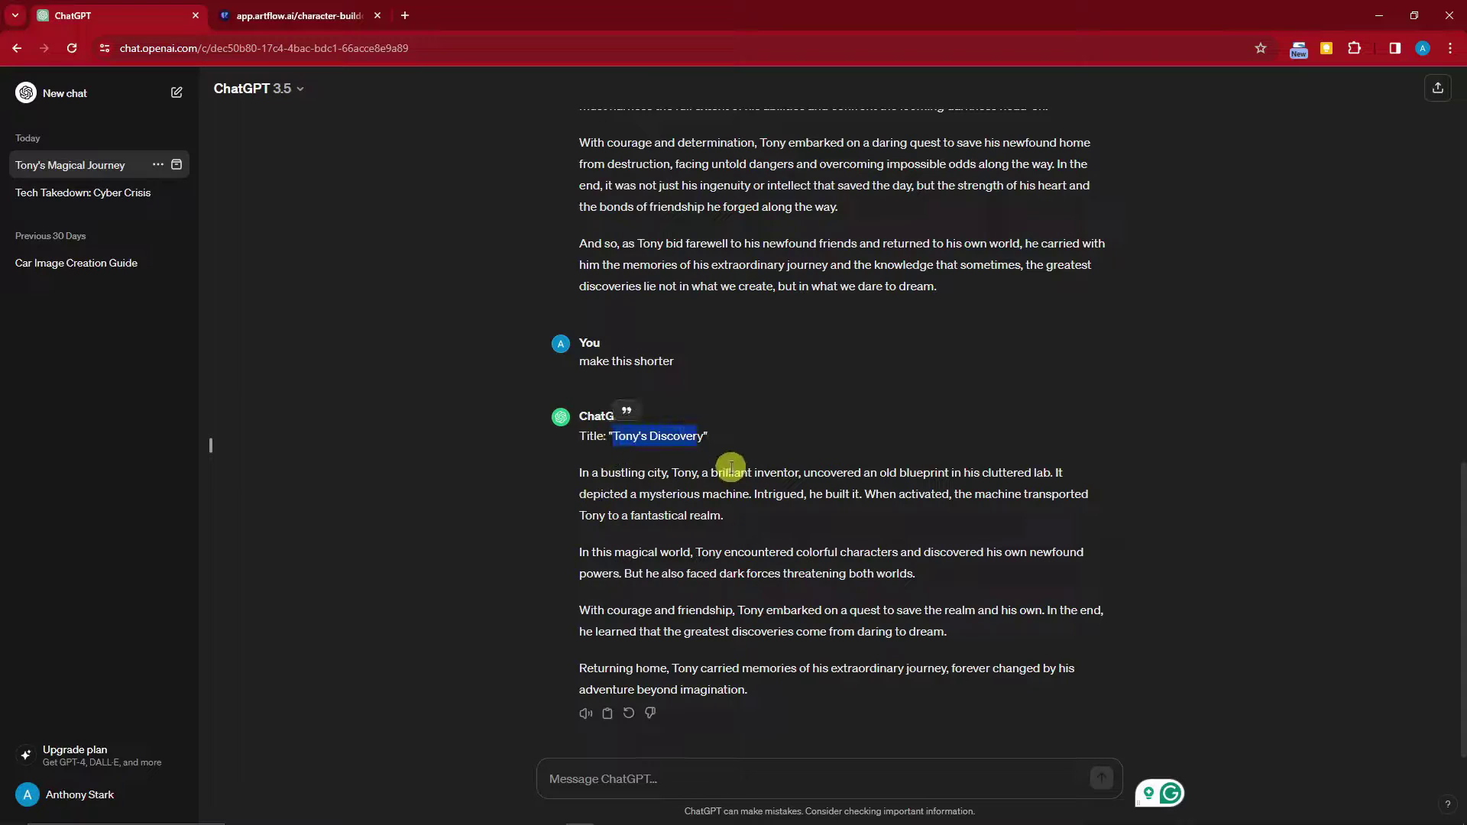
click(732, 467)
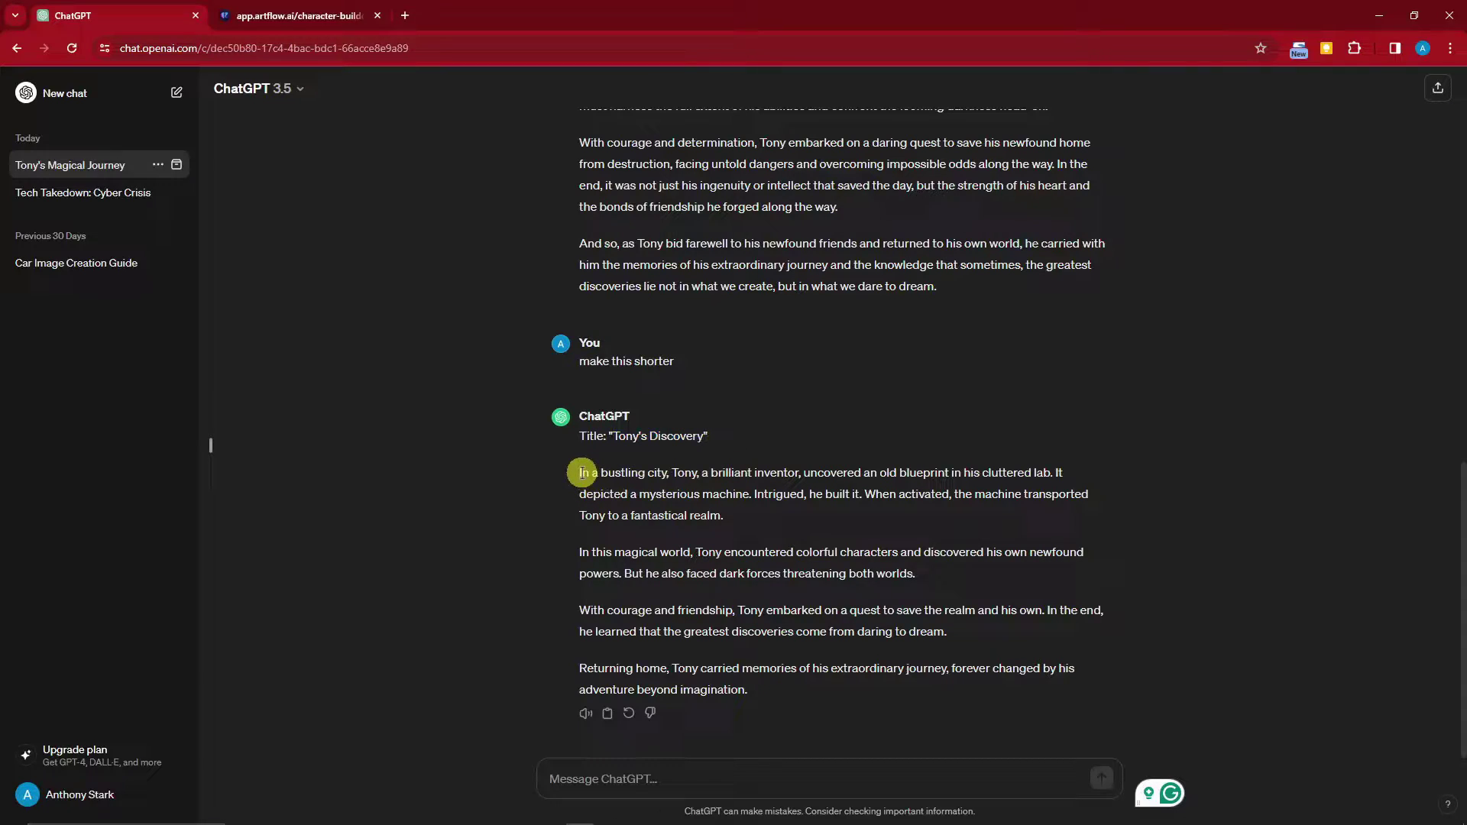
drag(581, 473, 725, 517)
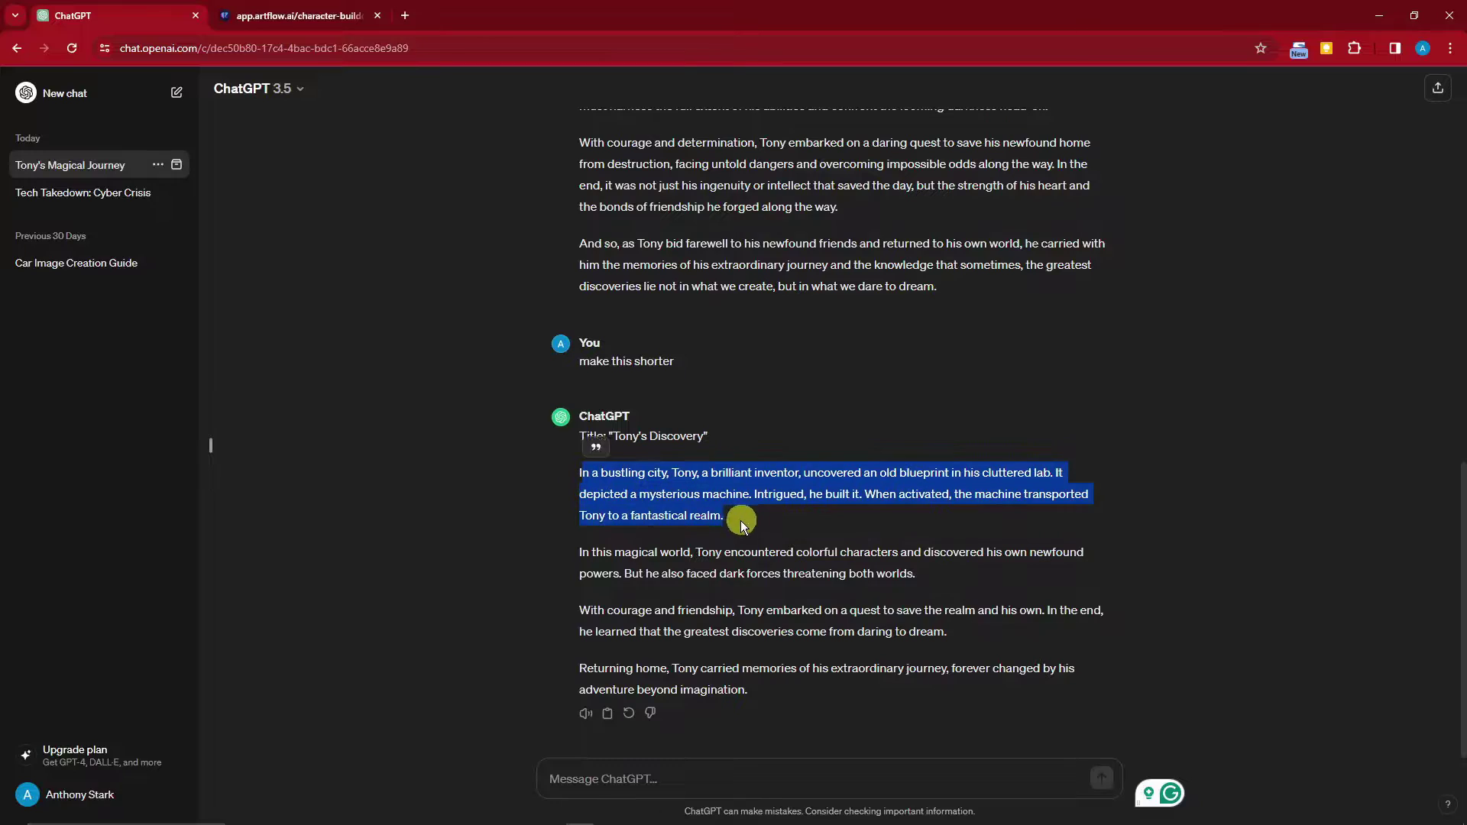
drag(579, 552, 915, 575)
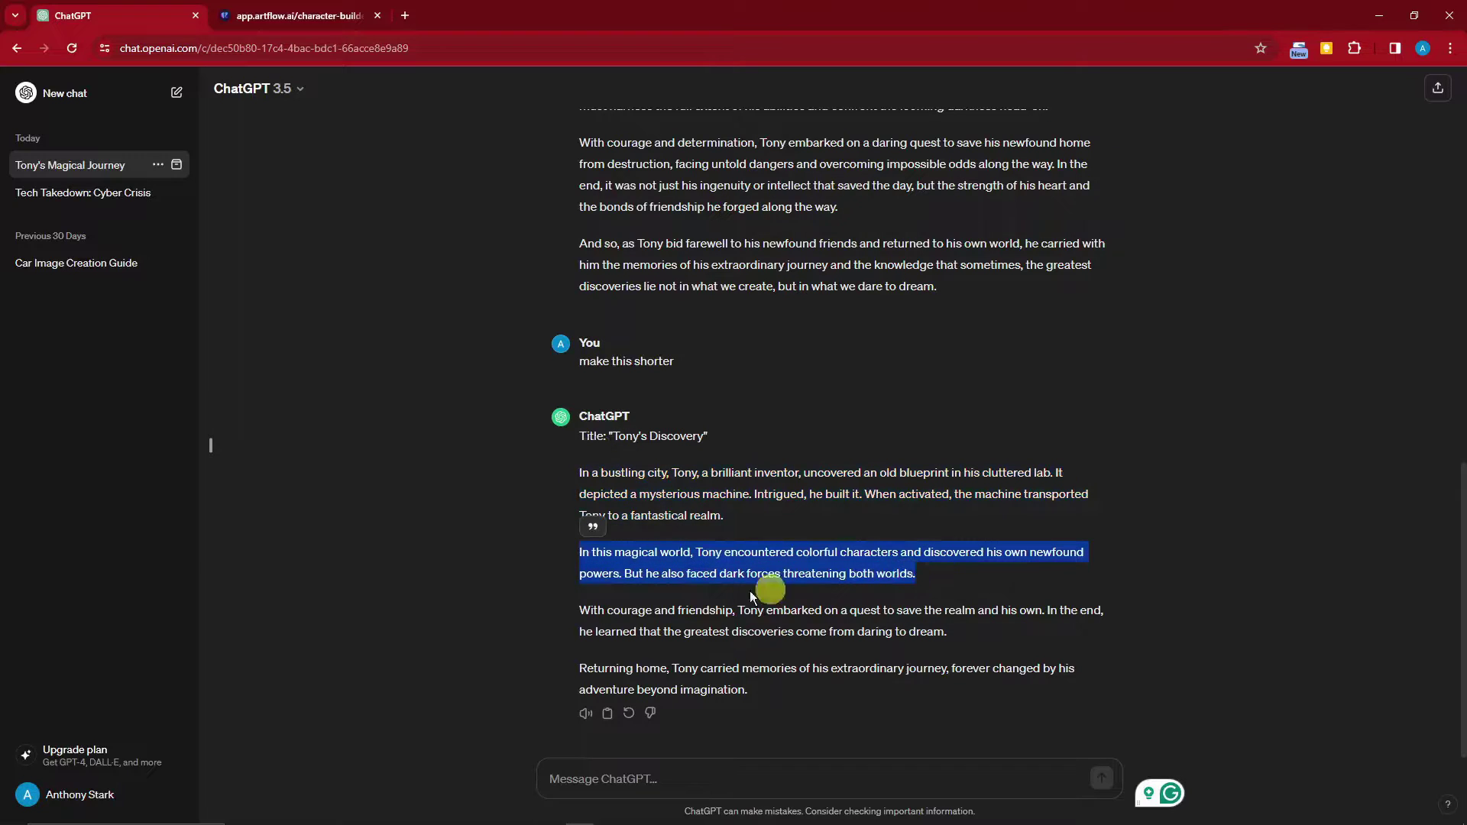
click(625, 636)
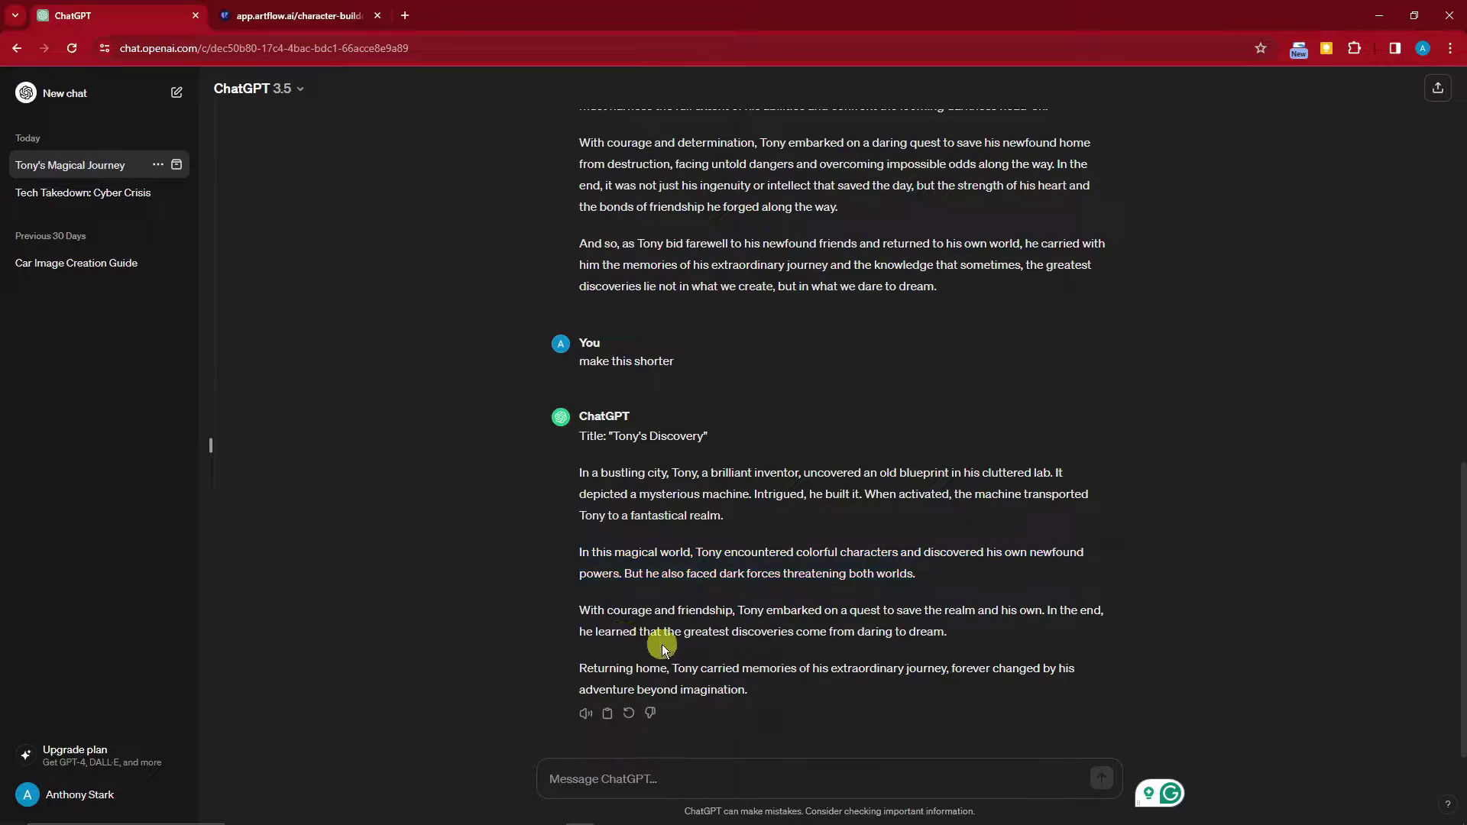
drag(947, 632, 655, 610)
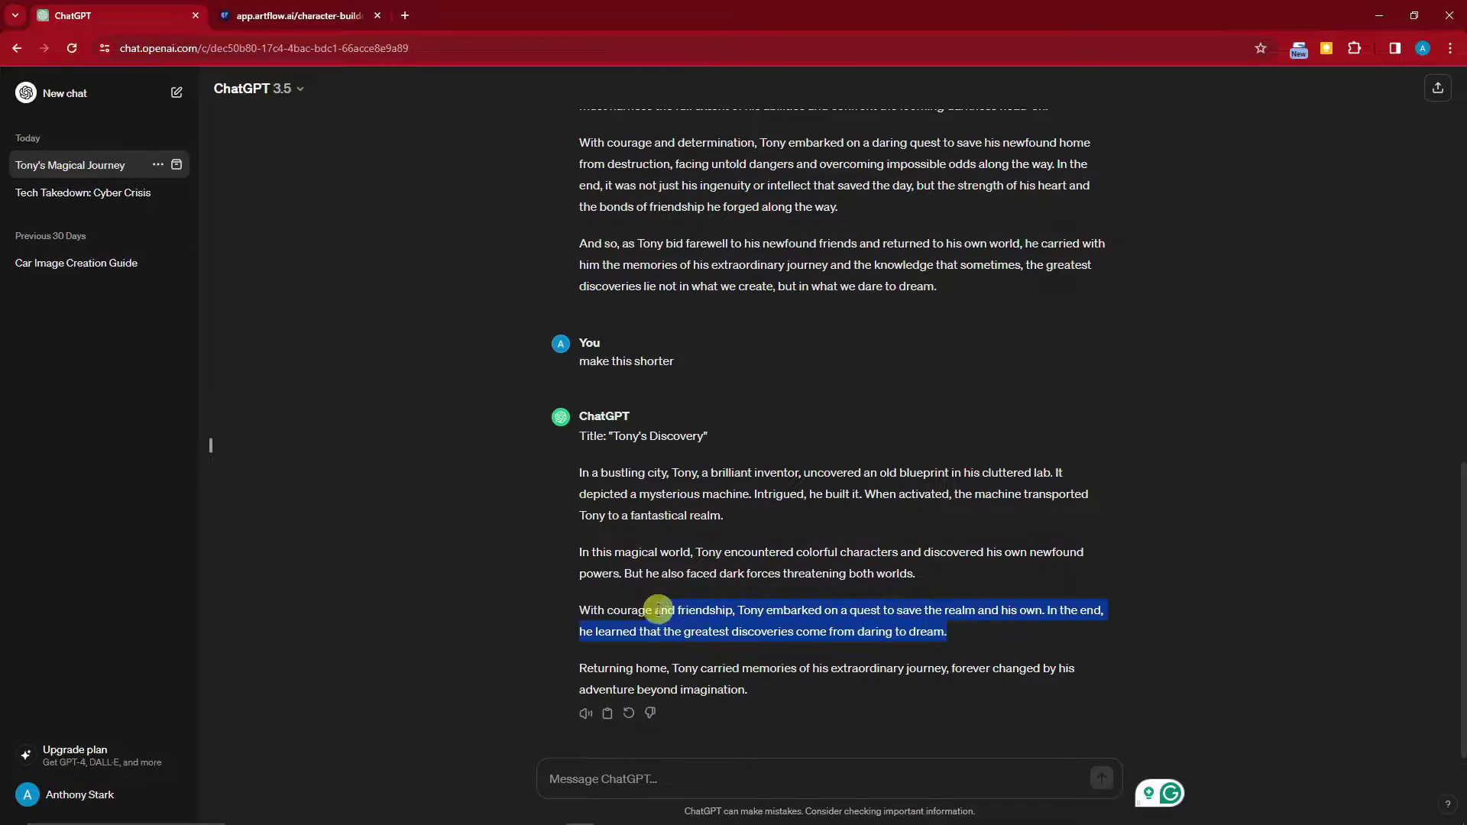
click(596, 581)
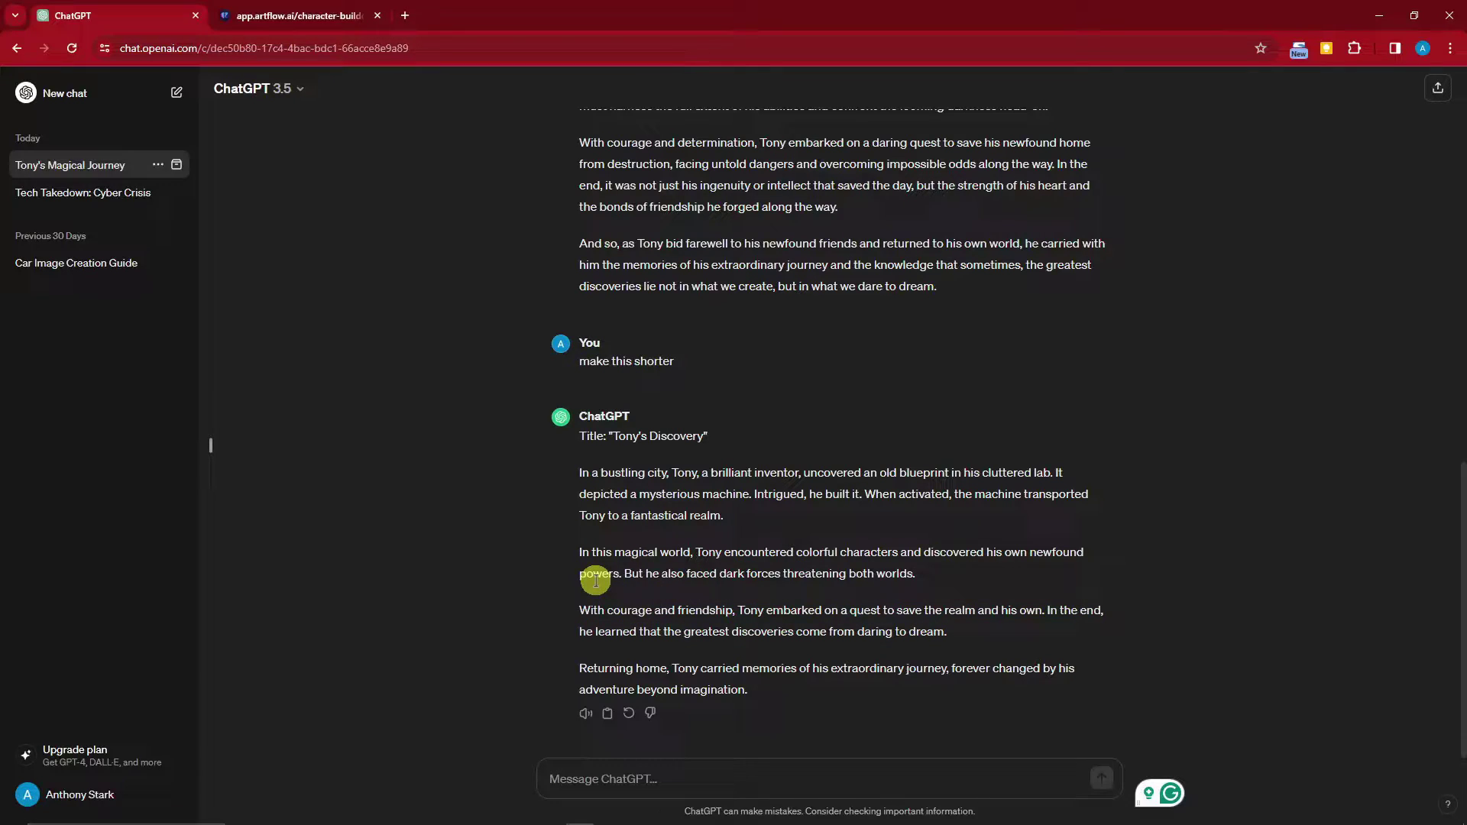
mouse_move(727, 522)
mouse_down()
mouse_move(563, 498)
mouse_move(723, 518)
mouse_up()
click(577, 485)
click(681, 552)
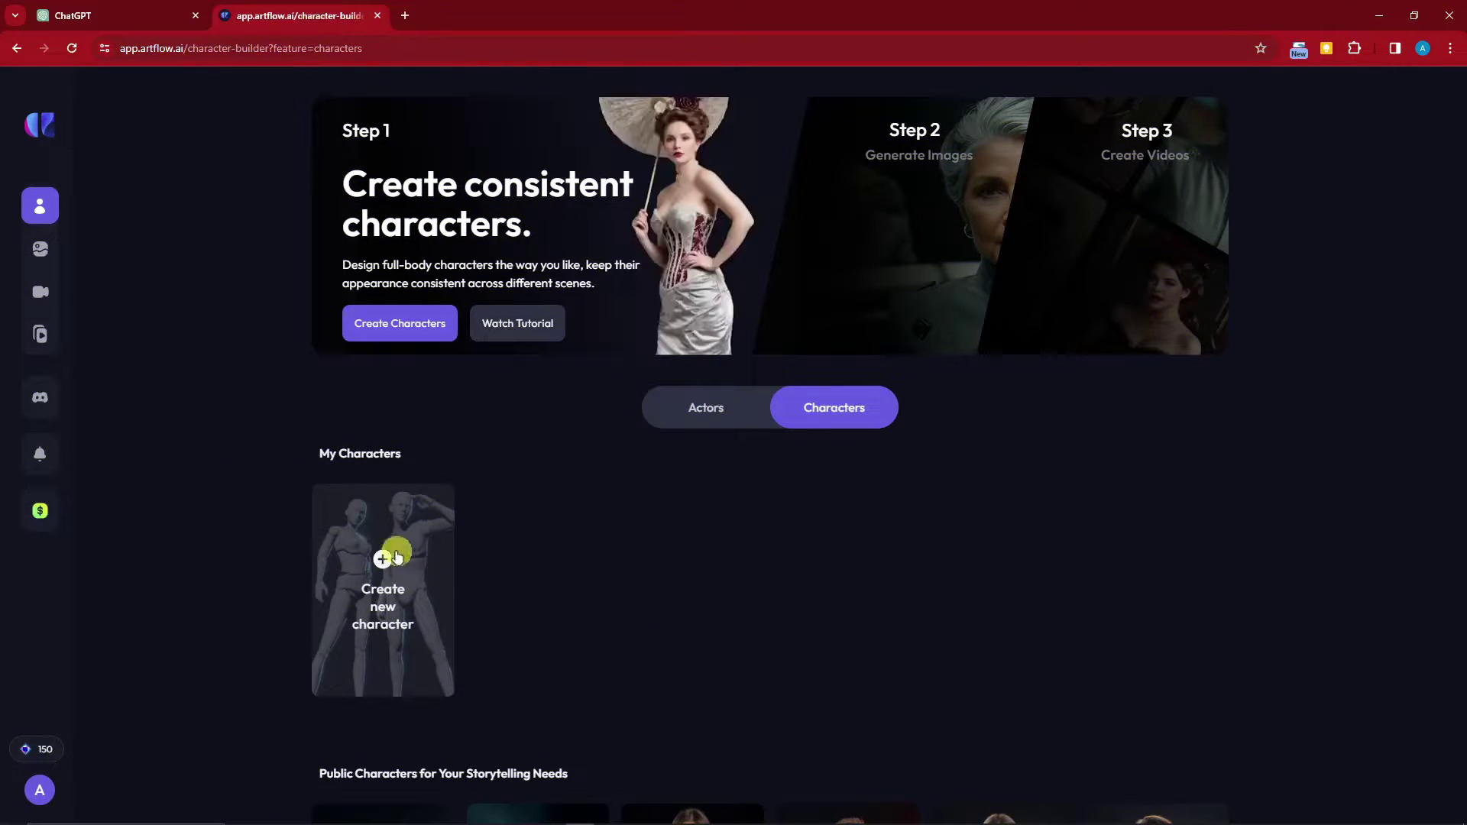
Start a new character and describe it as "A handsome gentle, with a beard, with glasses, and a lab coat."
click(393, 554)
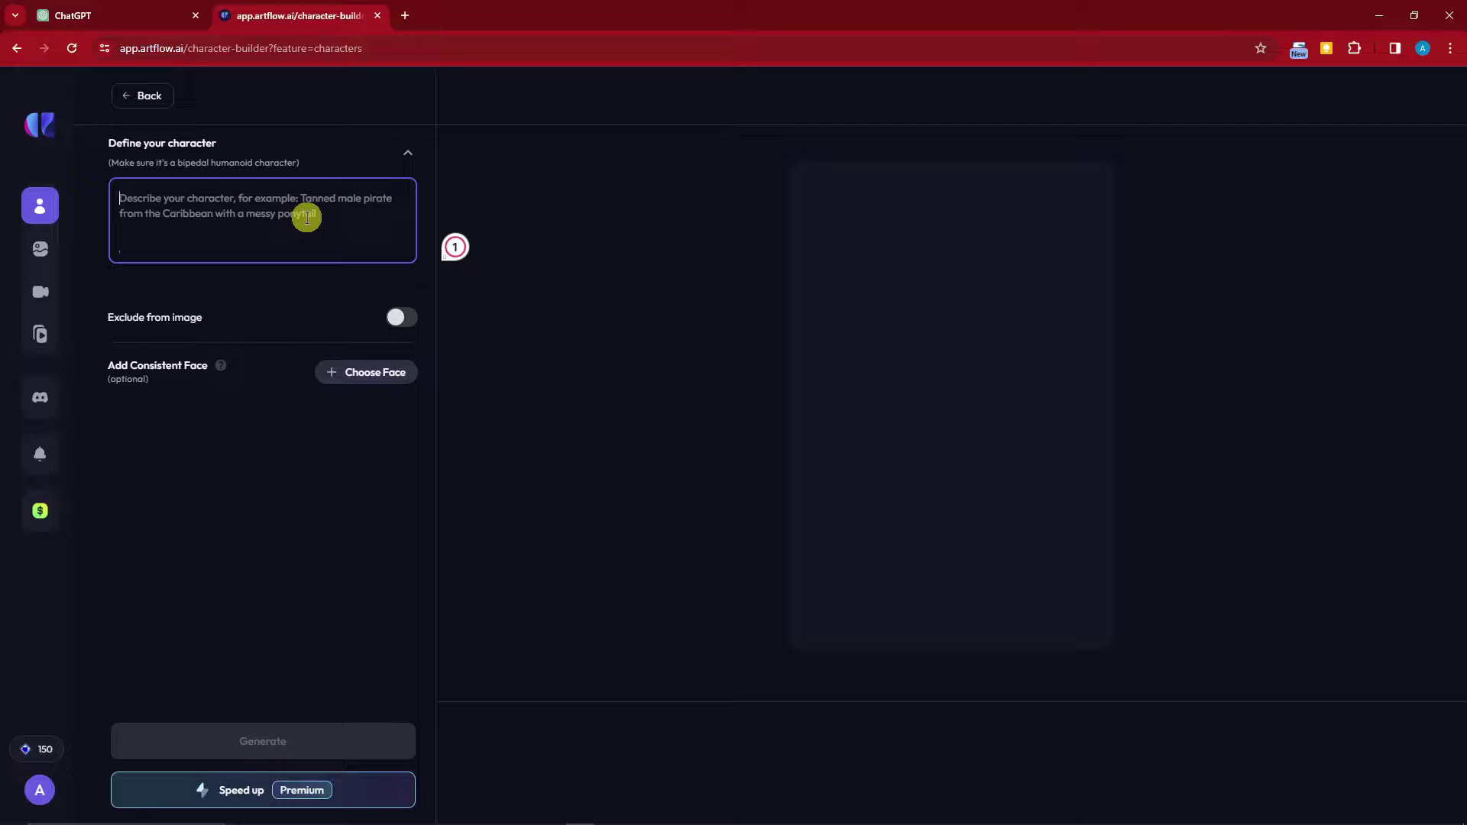
text(A handsome gentle, we)
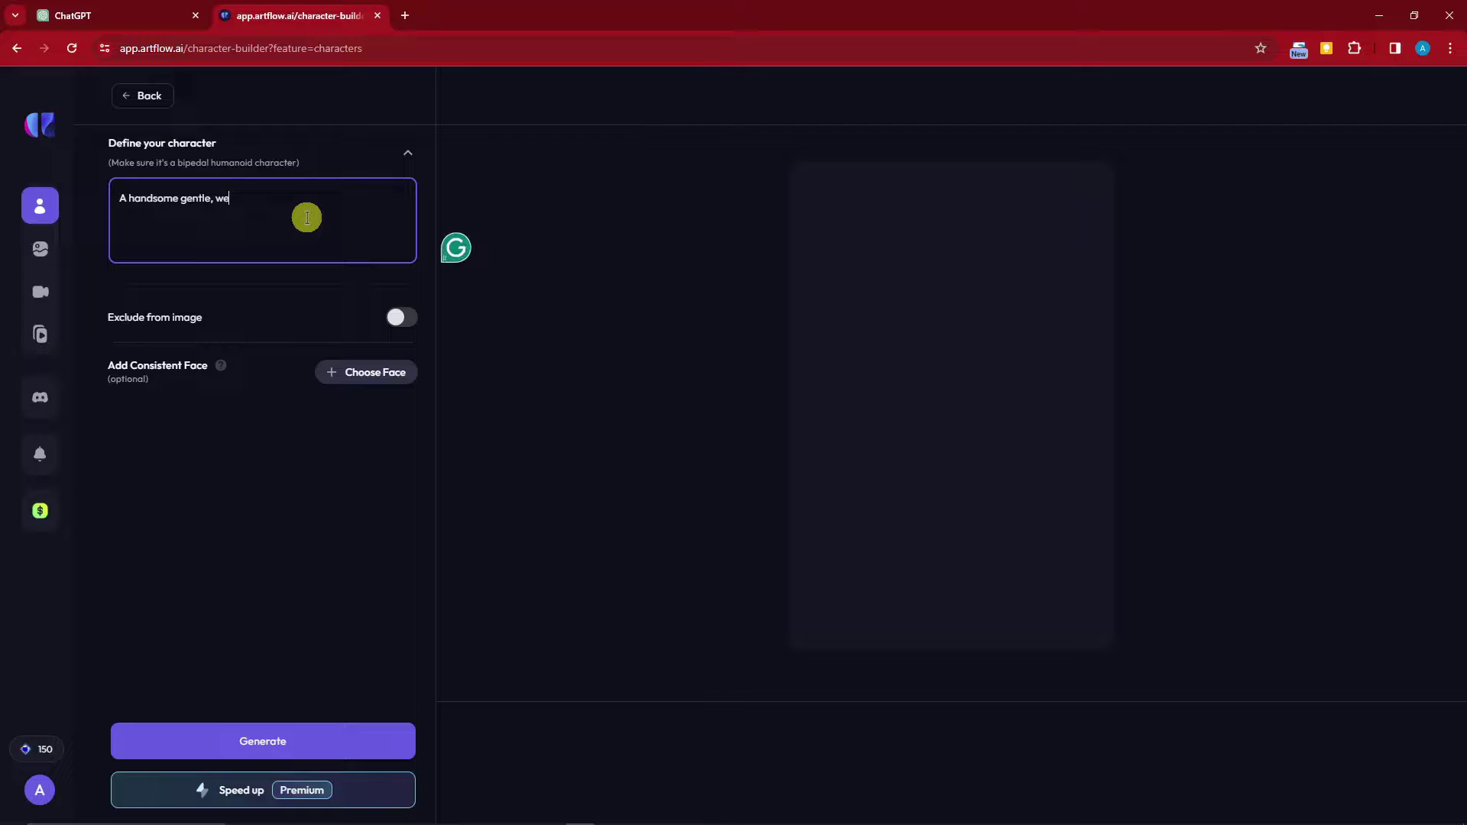
key(BackSpace)
text(ith a)
key(BackSpace)
text(a)
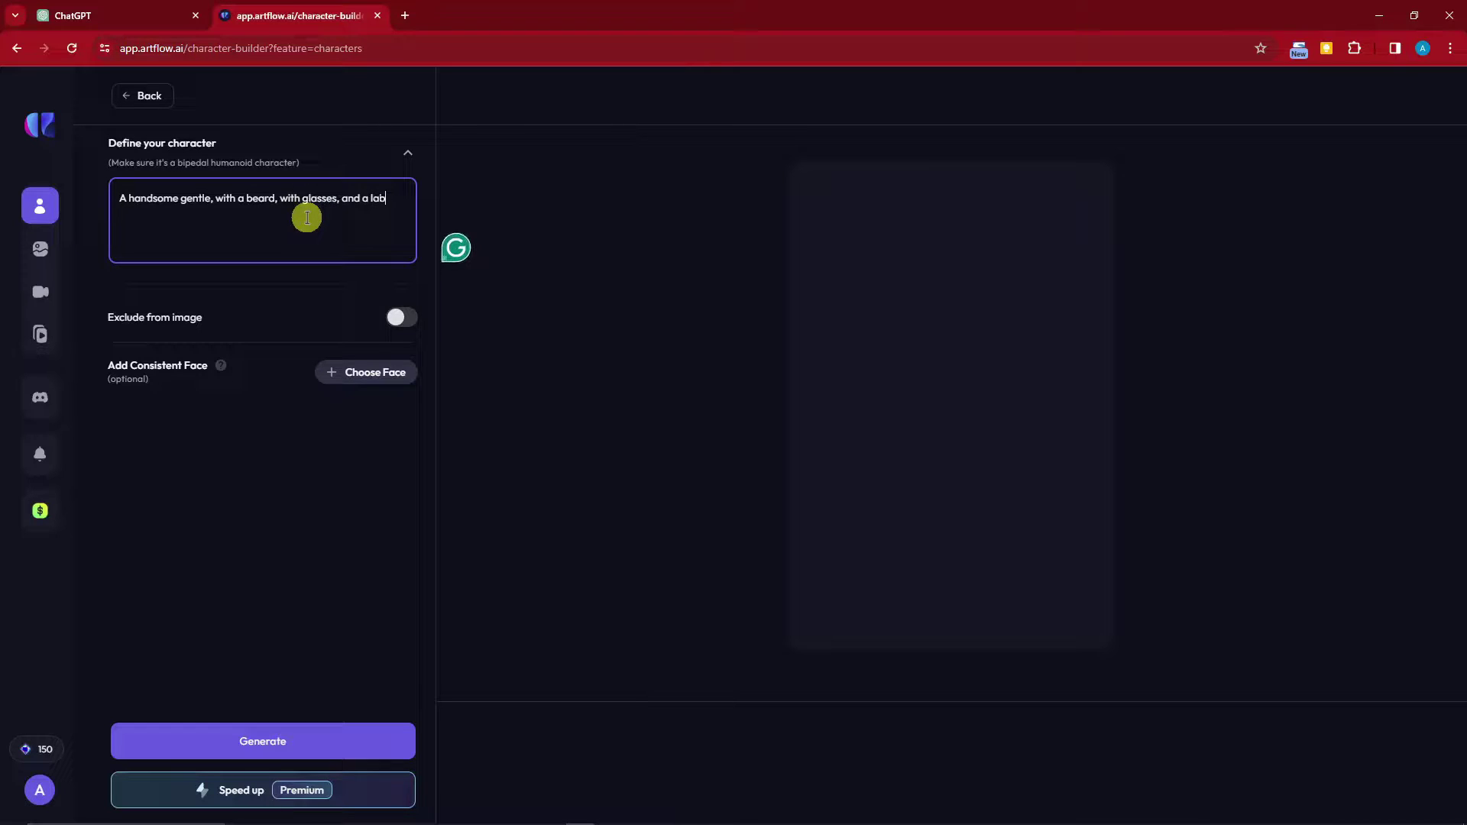
text(coat.)
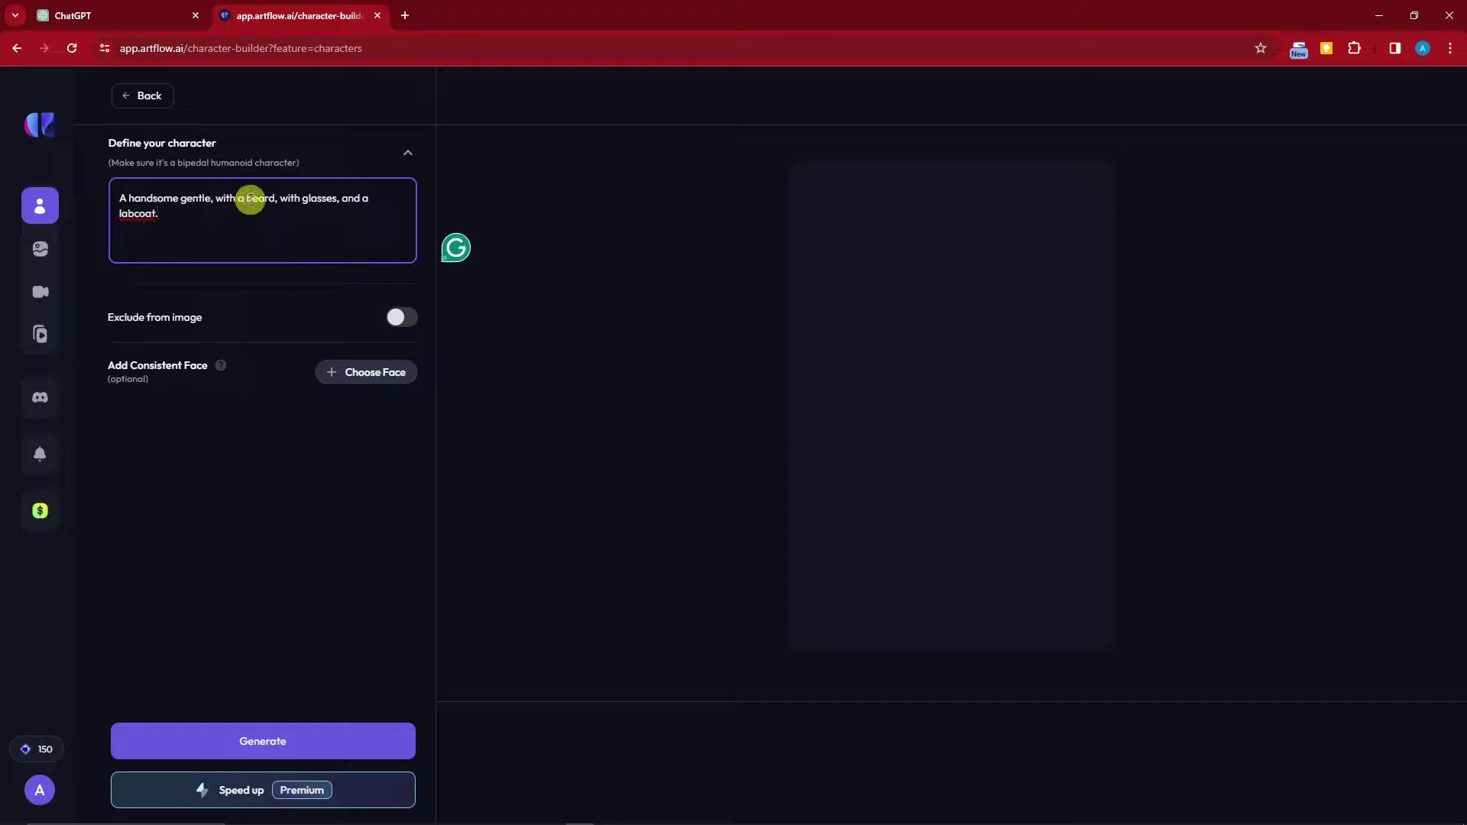
click(136, 212)
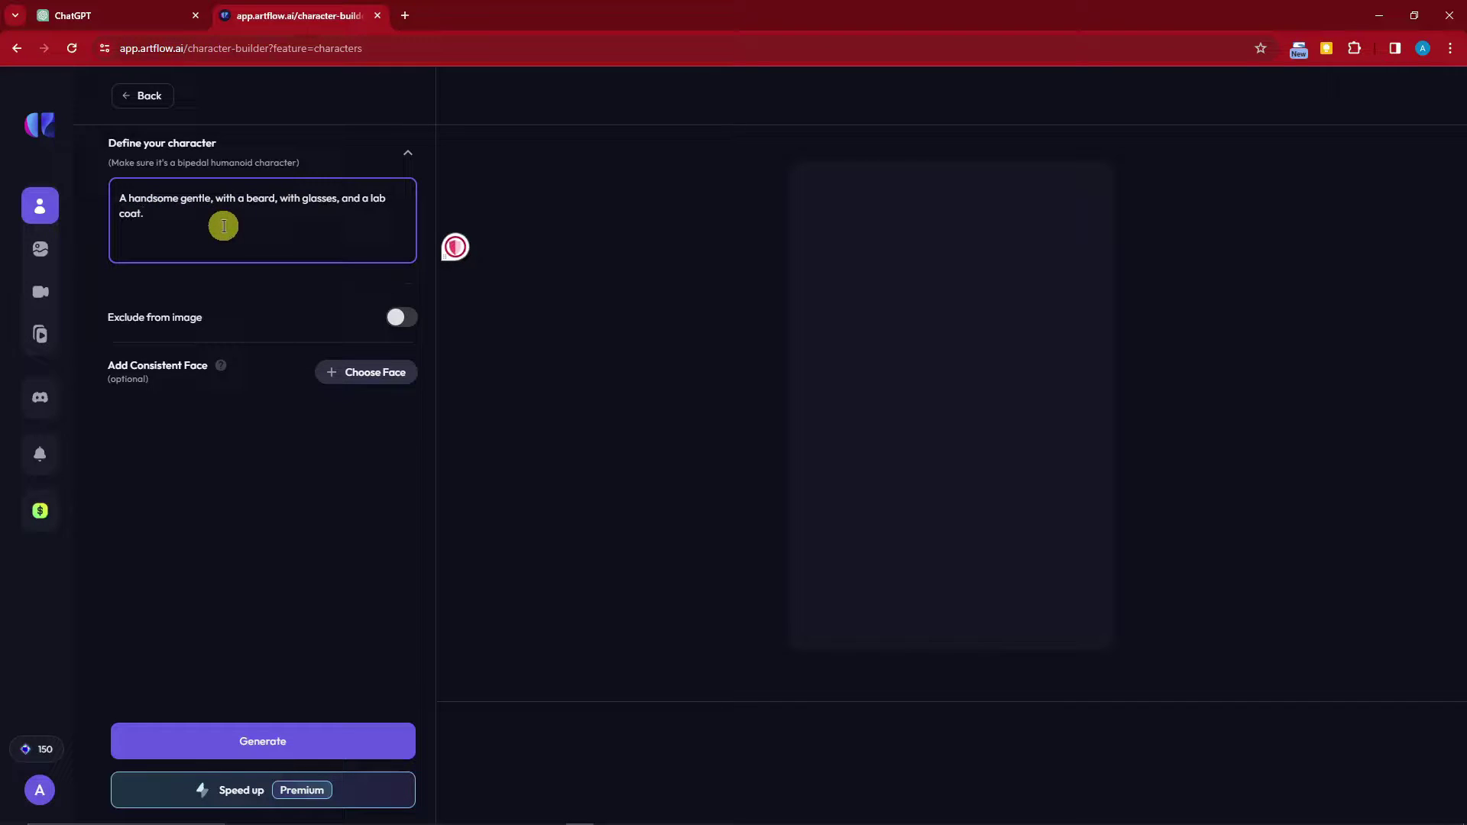
Enable Exclude from image and enter "blurry, pixelated, noisy" as the negative prompt
click(394, 315)
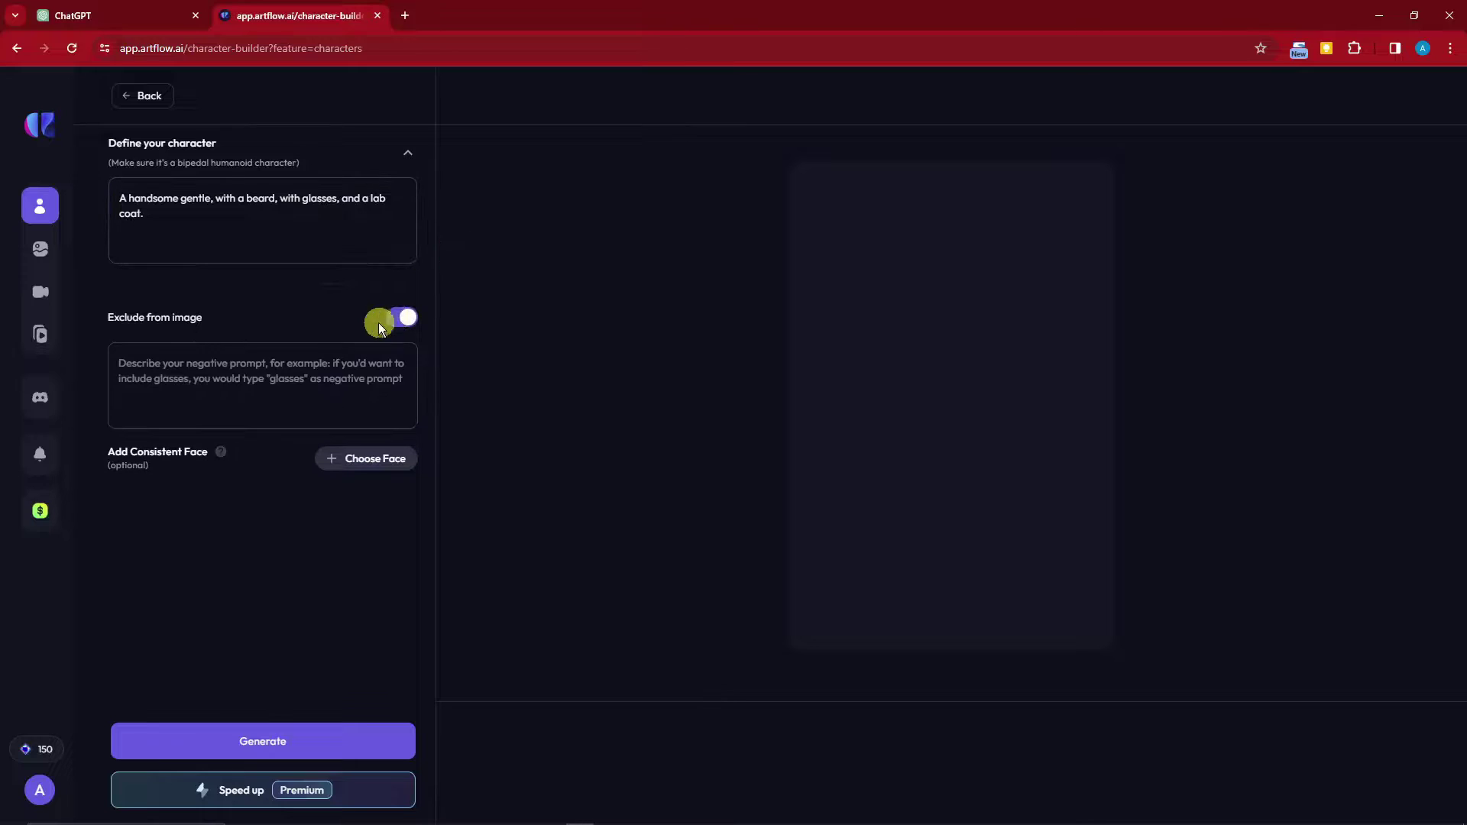
drag(121, 318, 205, 318)
click(230, 365)
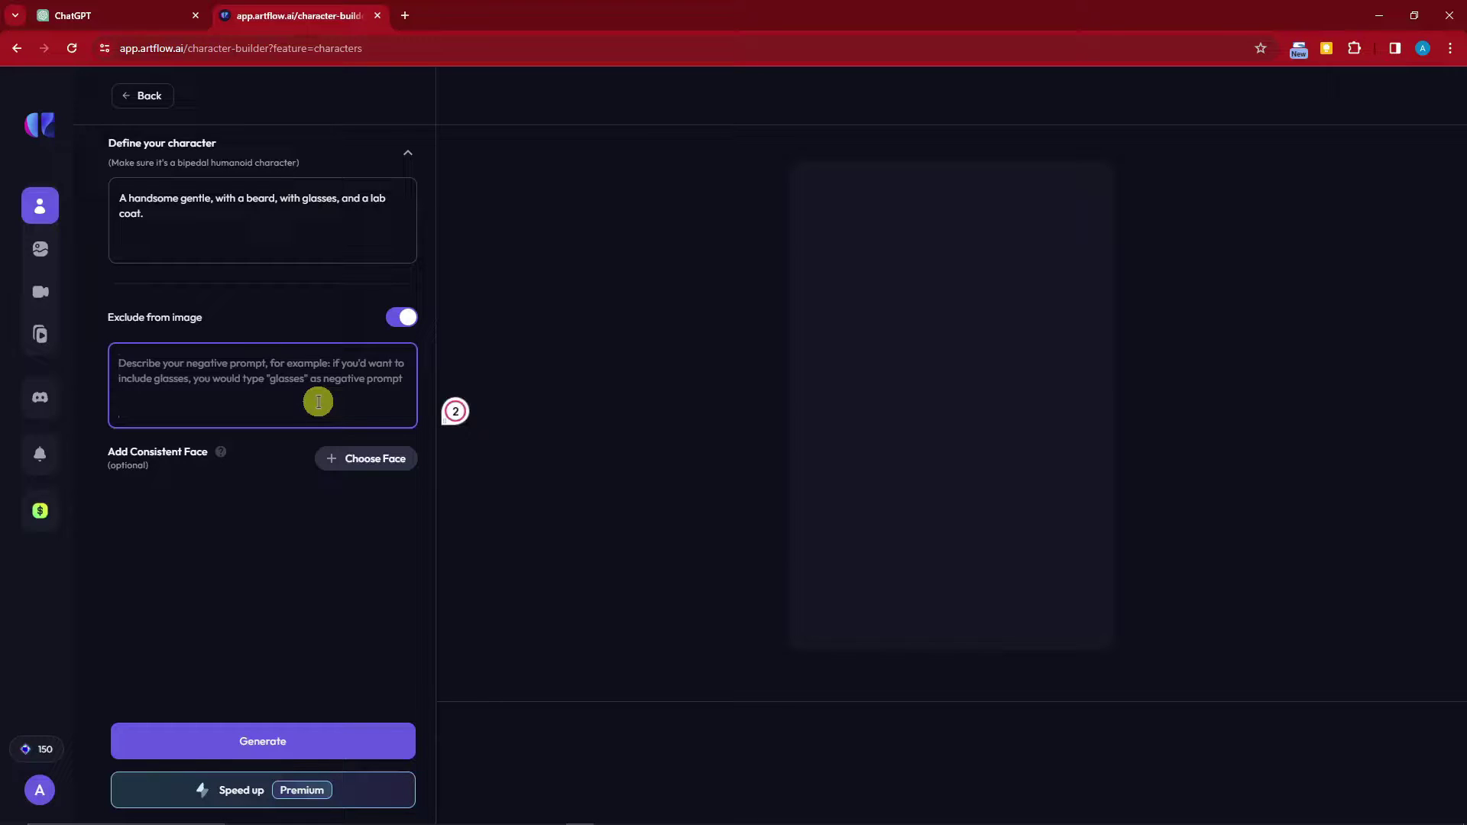
text(blurry,)
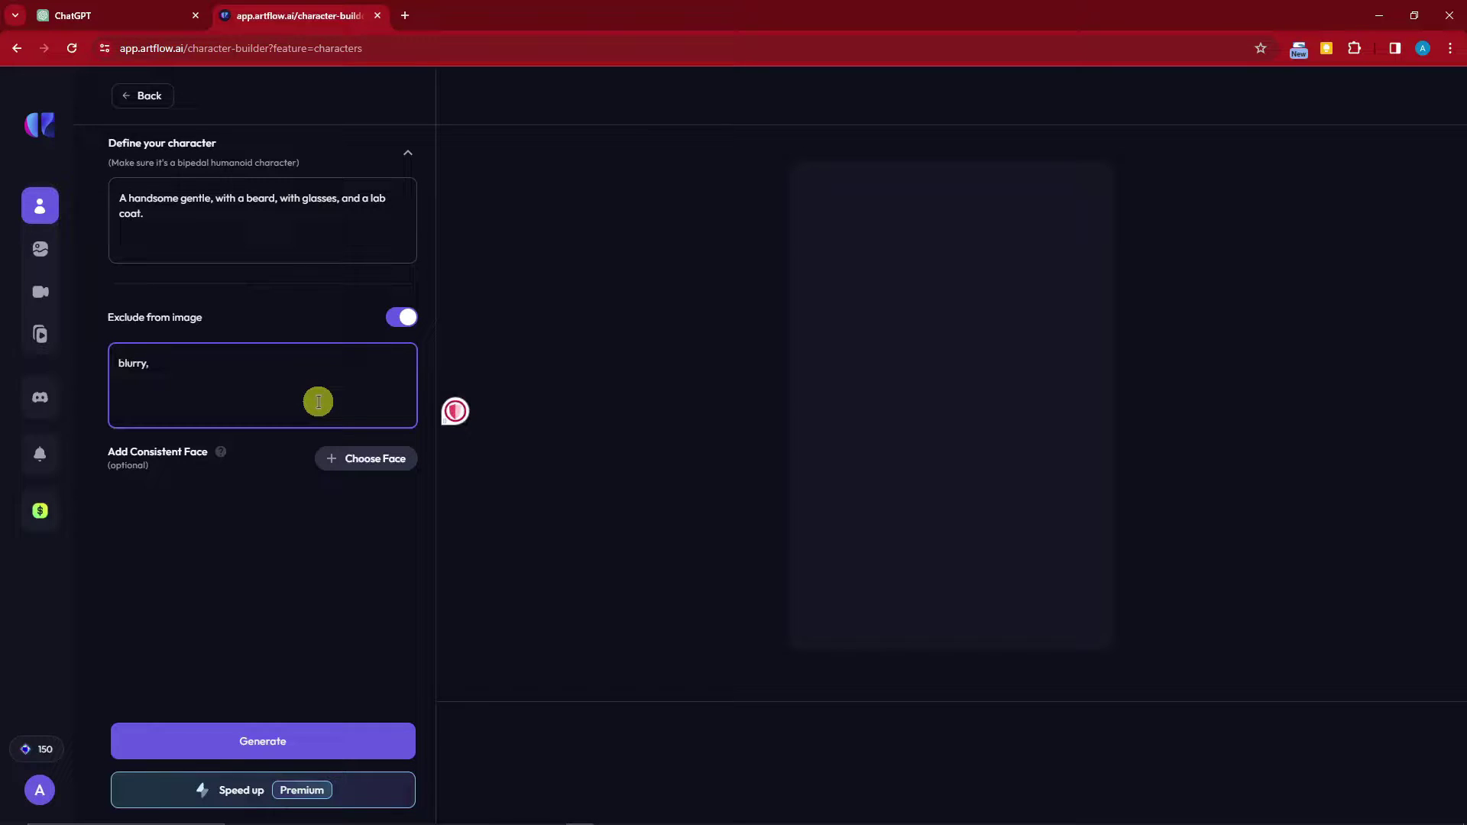
text( pixelated, noisy)
Browse the public actors and add Robinson as the character's consistent face
click(331, 467)
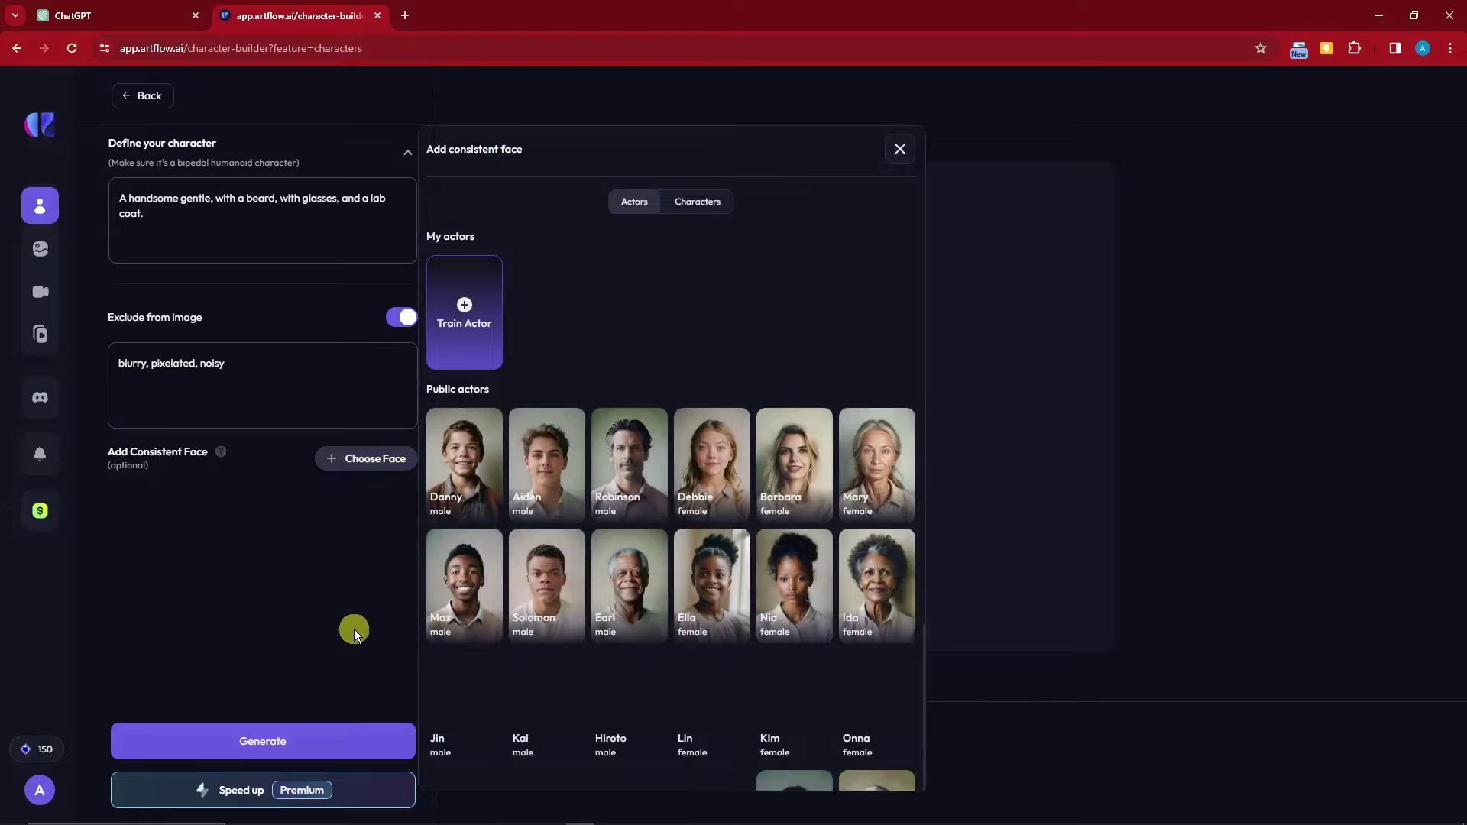
scroll(879, 560, down, 2)
scroll(557, 523, down, 2)
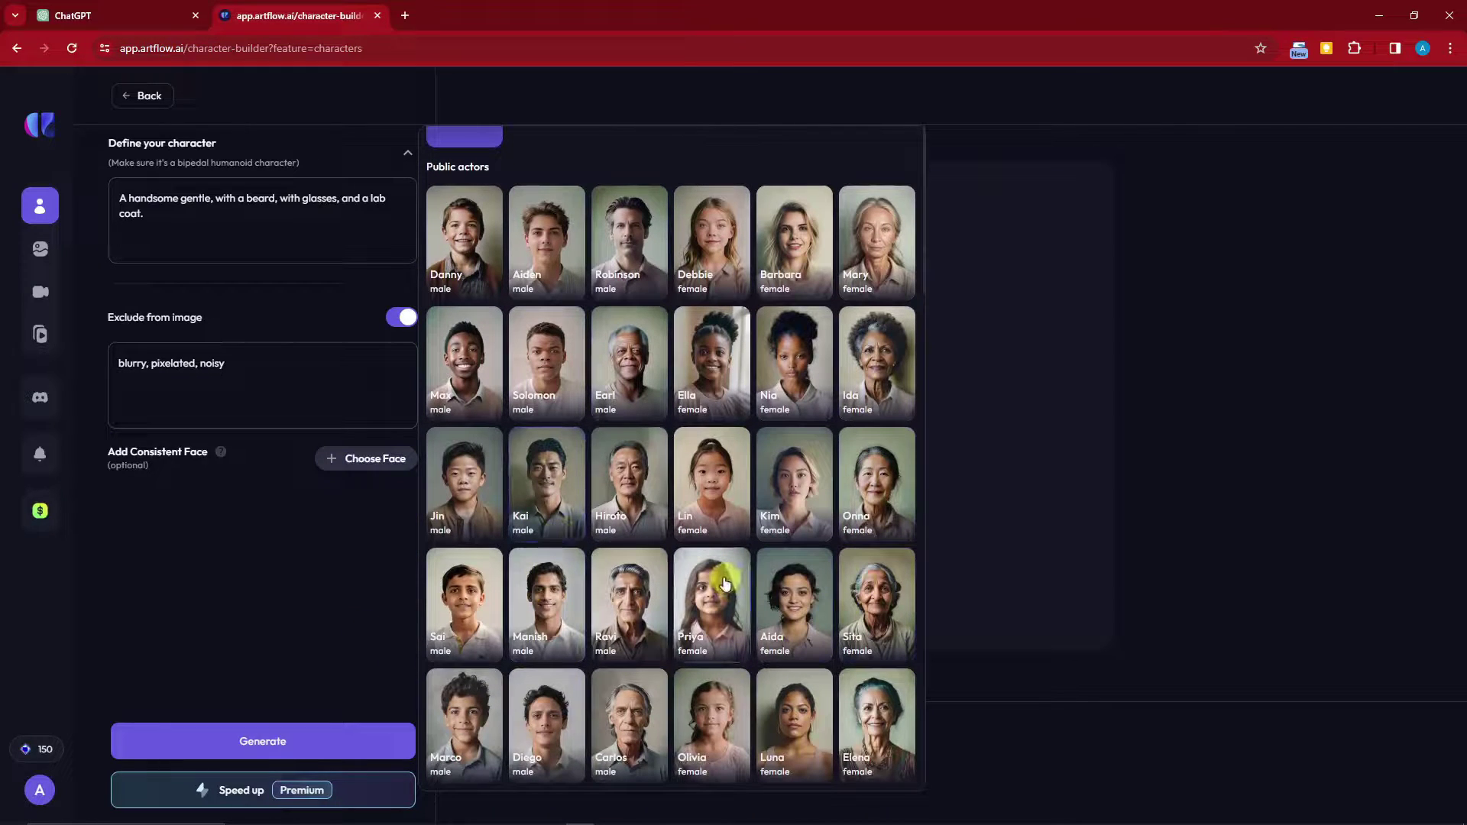
scroll(680, 577, up, 3)
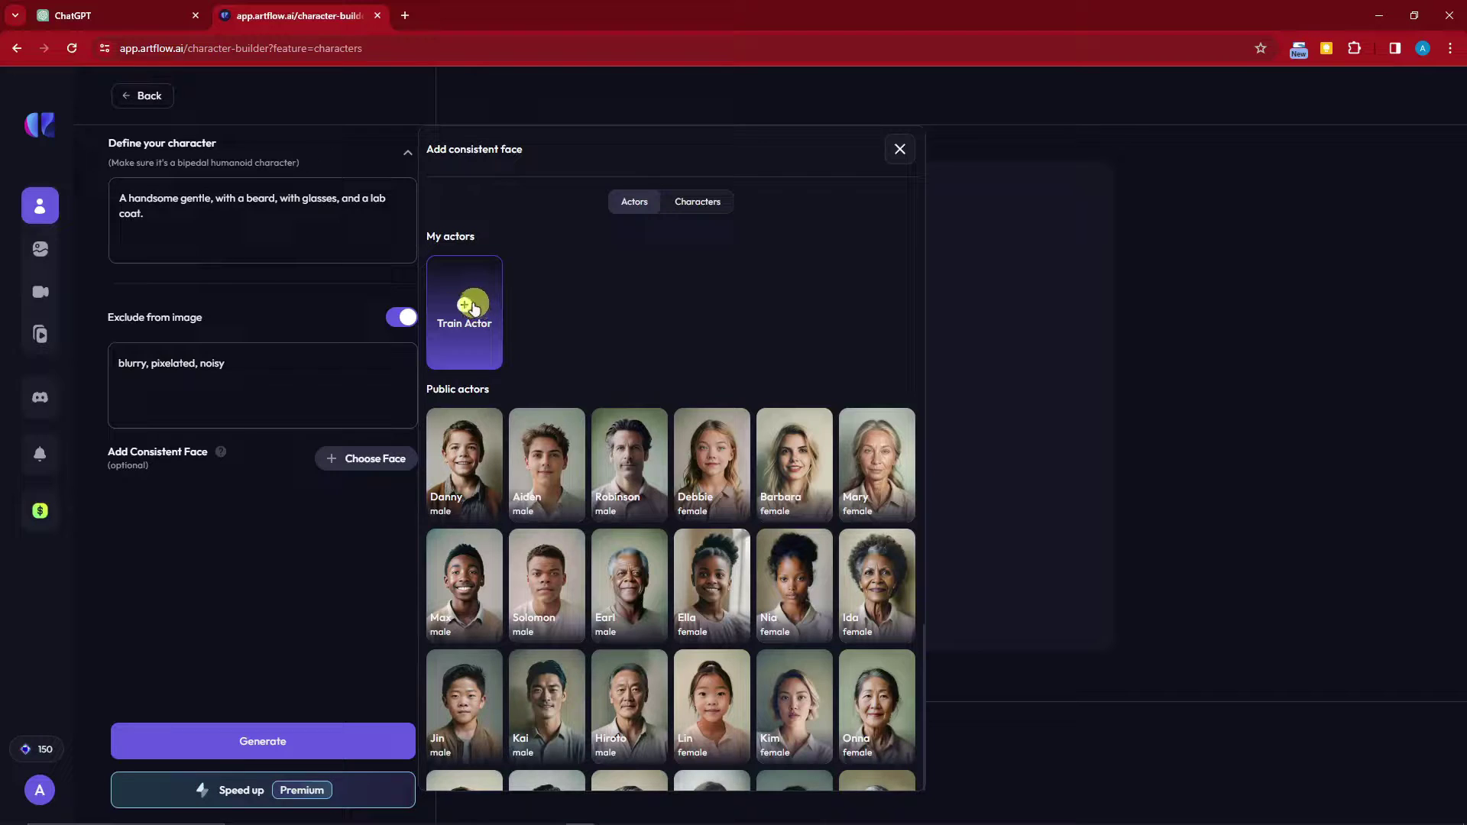
scroll(671, 370, down, 3)
scroll(680, 525, up, 3)
click(642, 447)
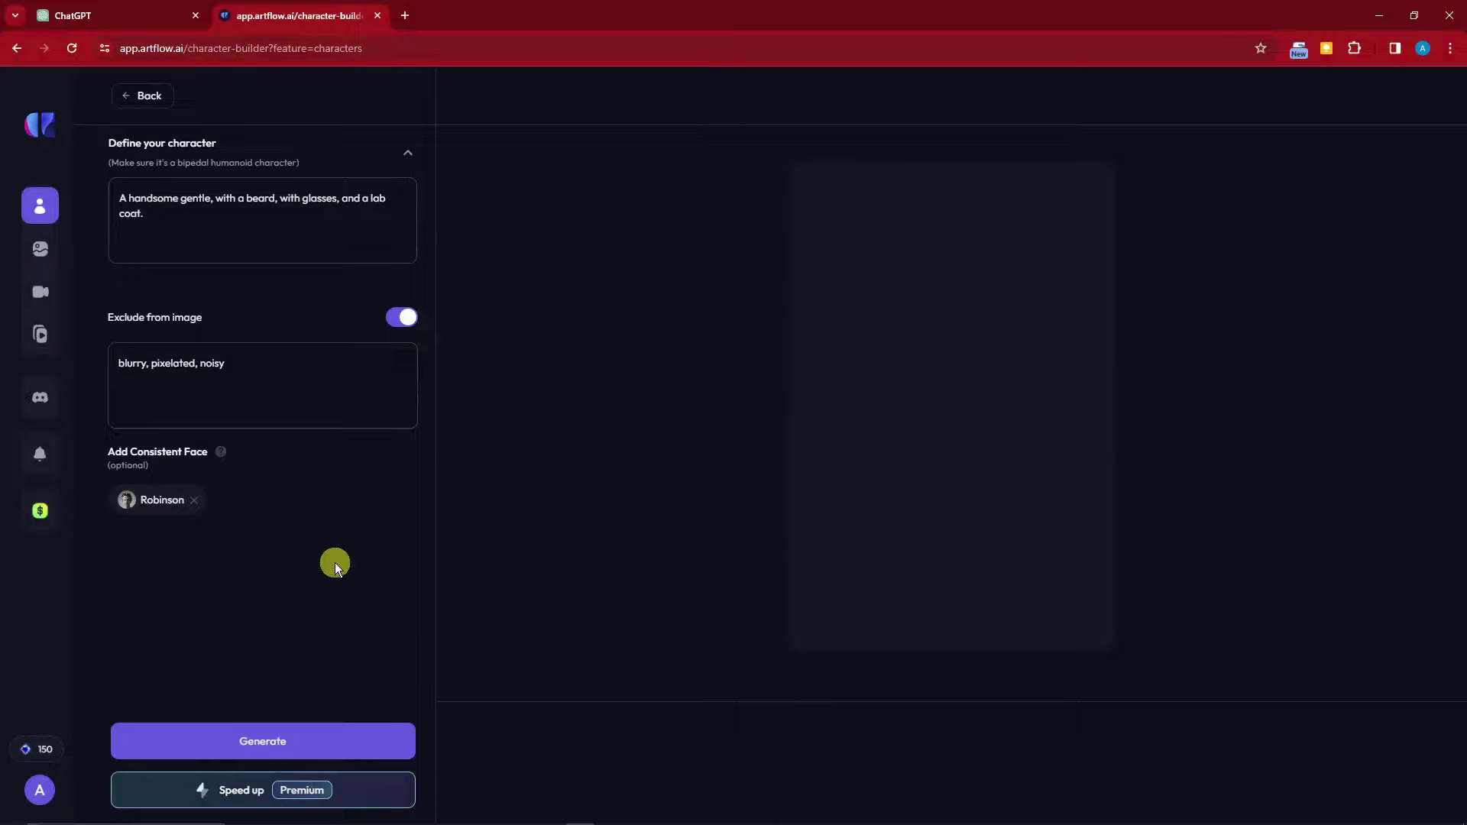
Generate the character, then finalize and save it under the name "Tony"
click(334, 735)
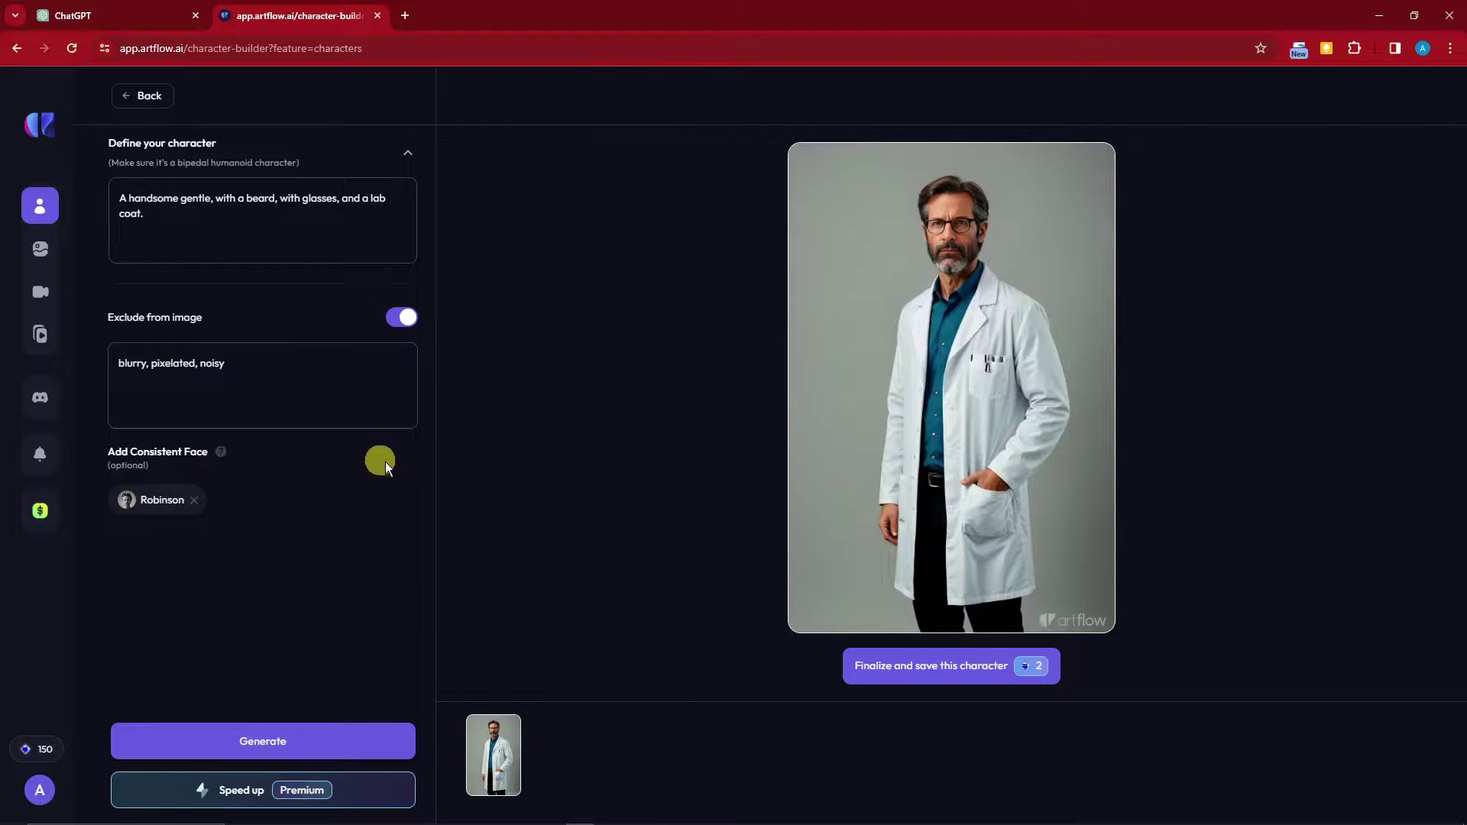
click(958, 666)
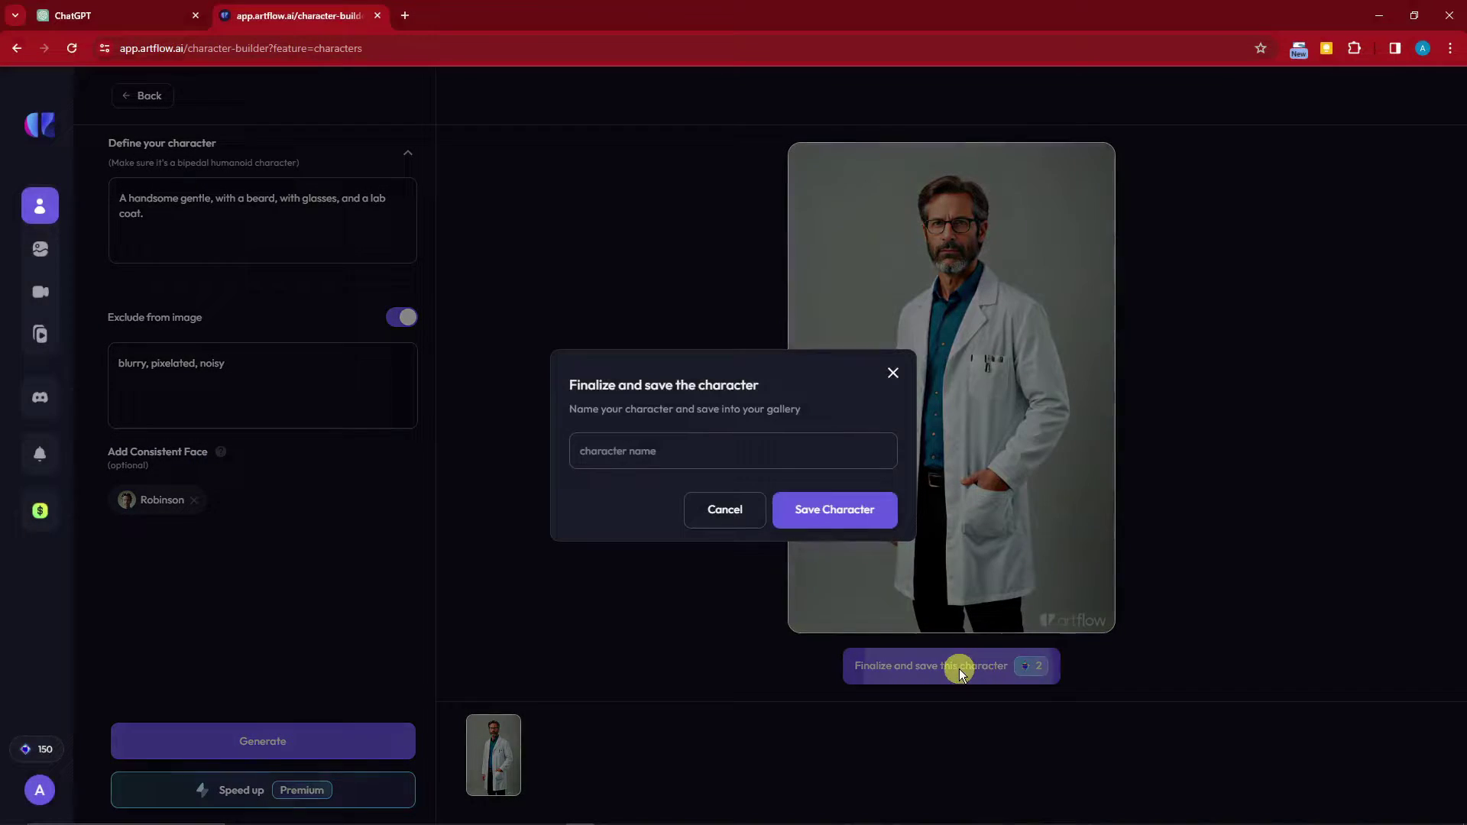
click(645, 453)
text(Tony)
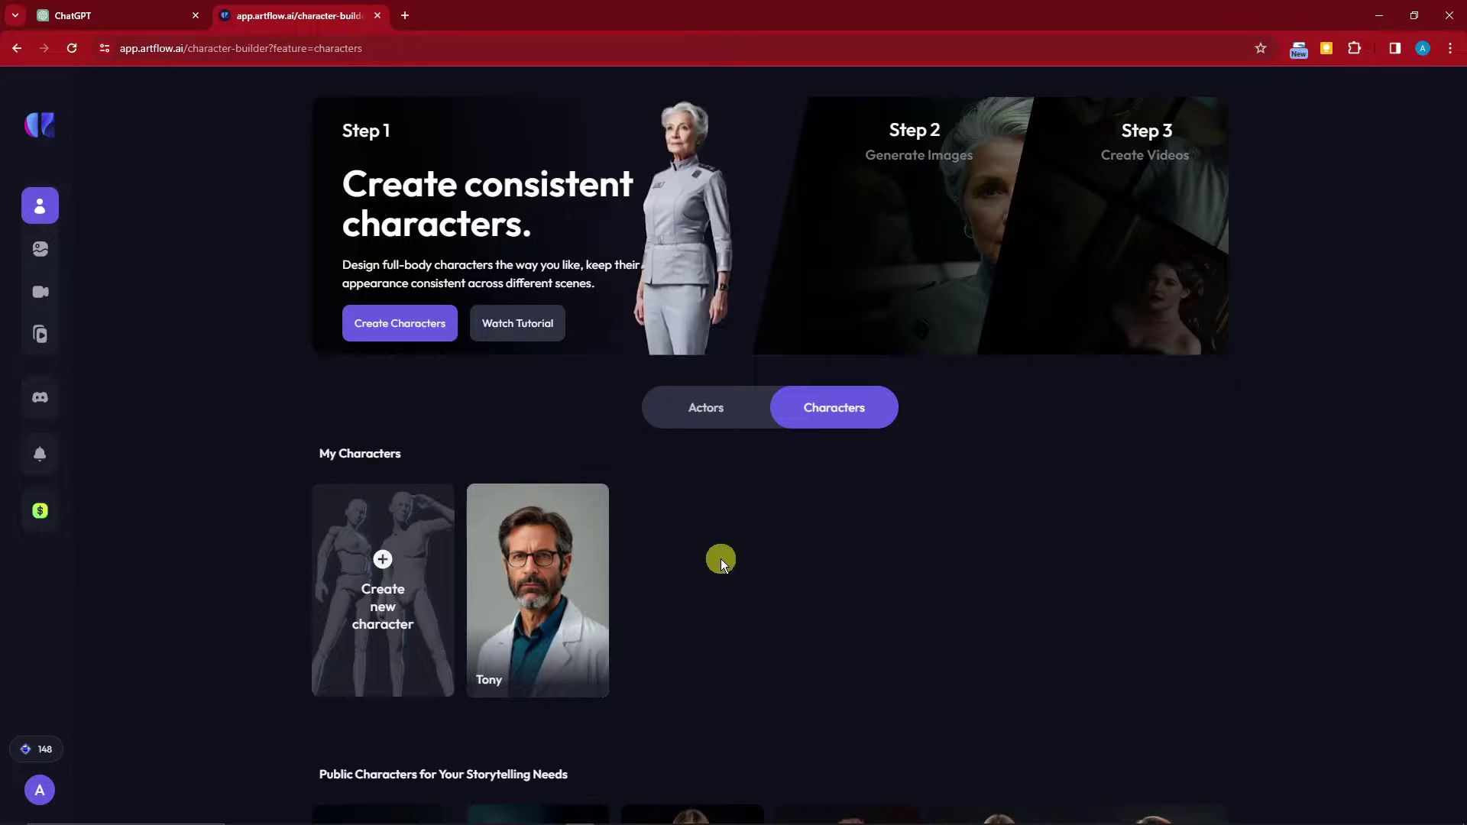
Check the options of the saved Tony character and open it for image creation
mouse_move(593, 498)
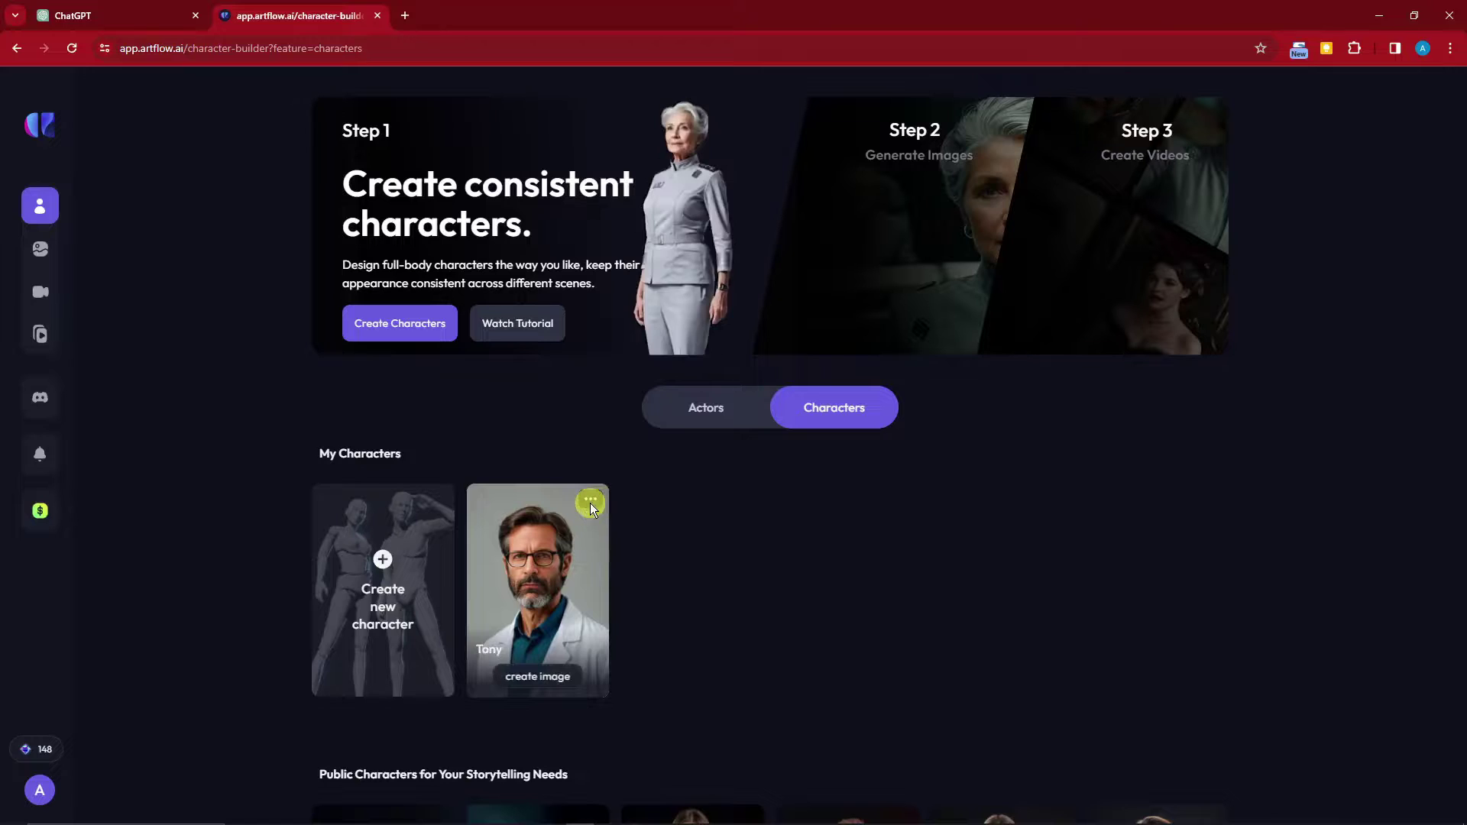
click(590, 503)
click(681, 559)
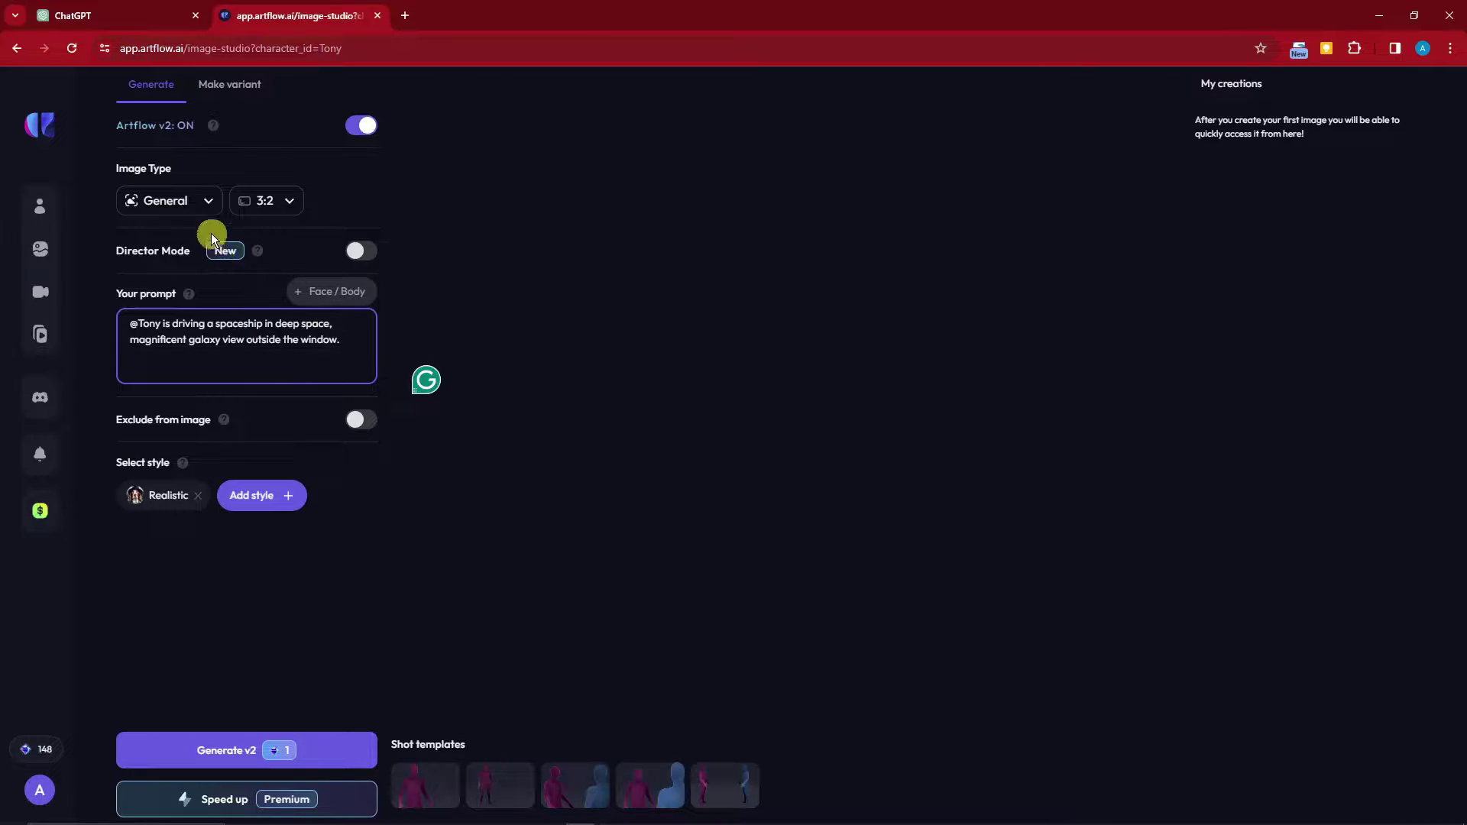
Look over the available image types, aspect ratios and the Director Mode option for the image
click(210, 203)
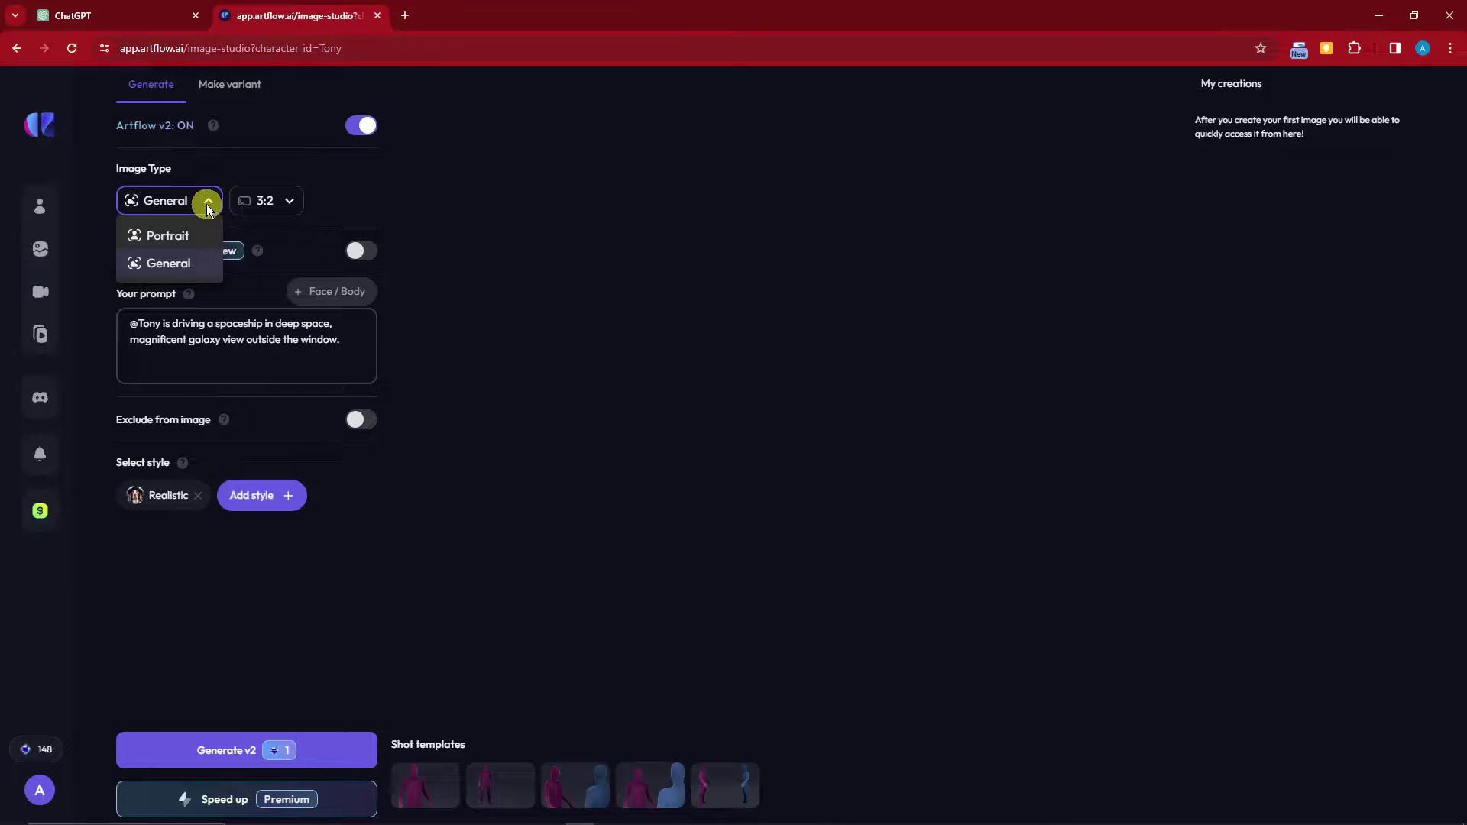
click(207, 203)
click(292, 200)
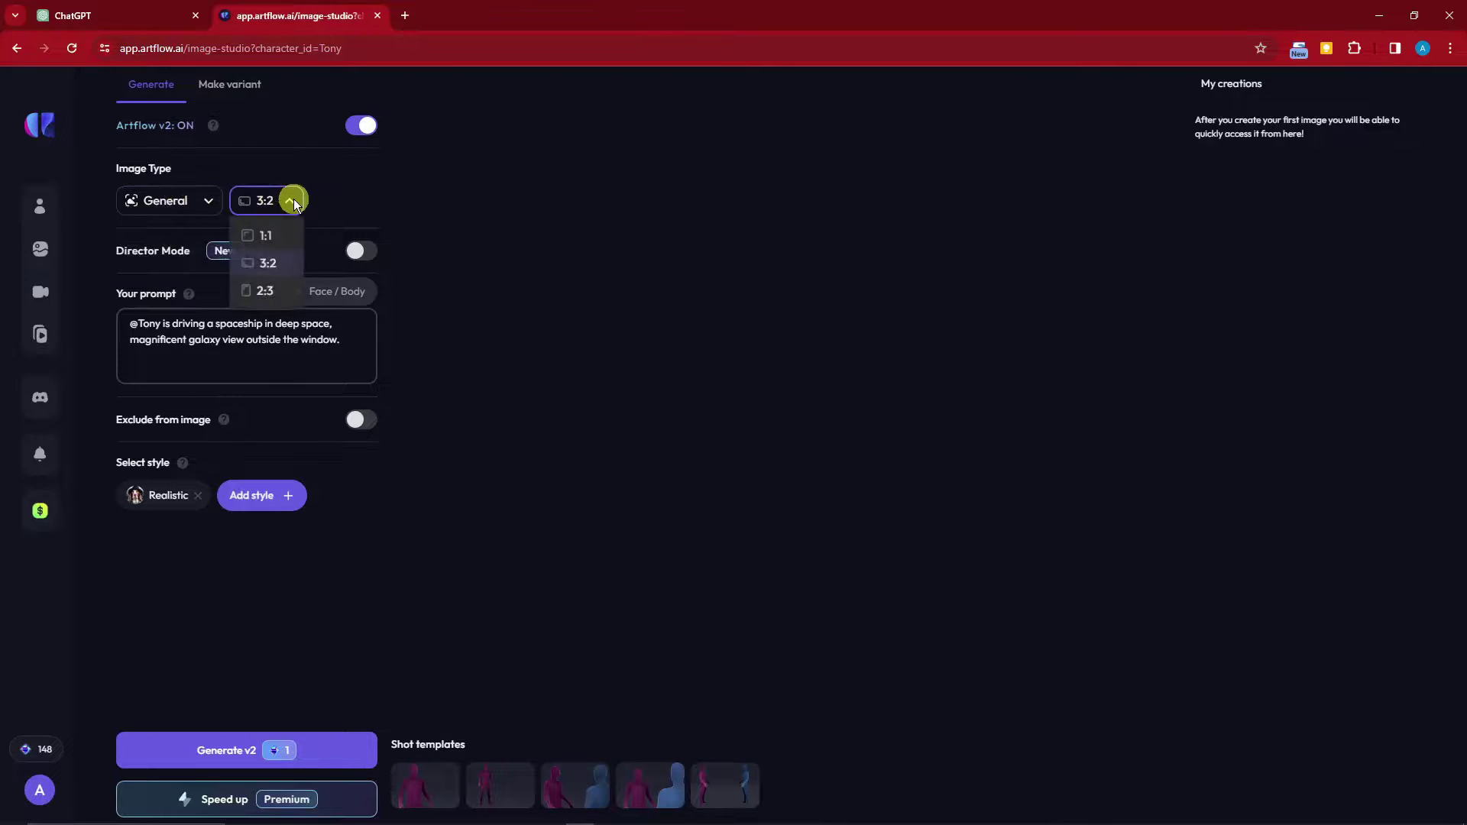
click(347, 203)
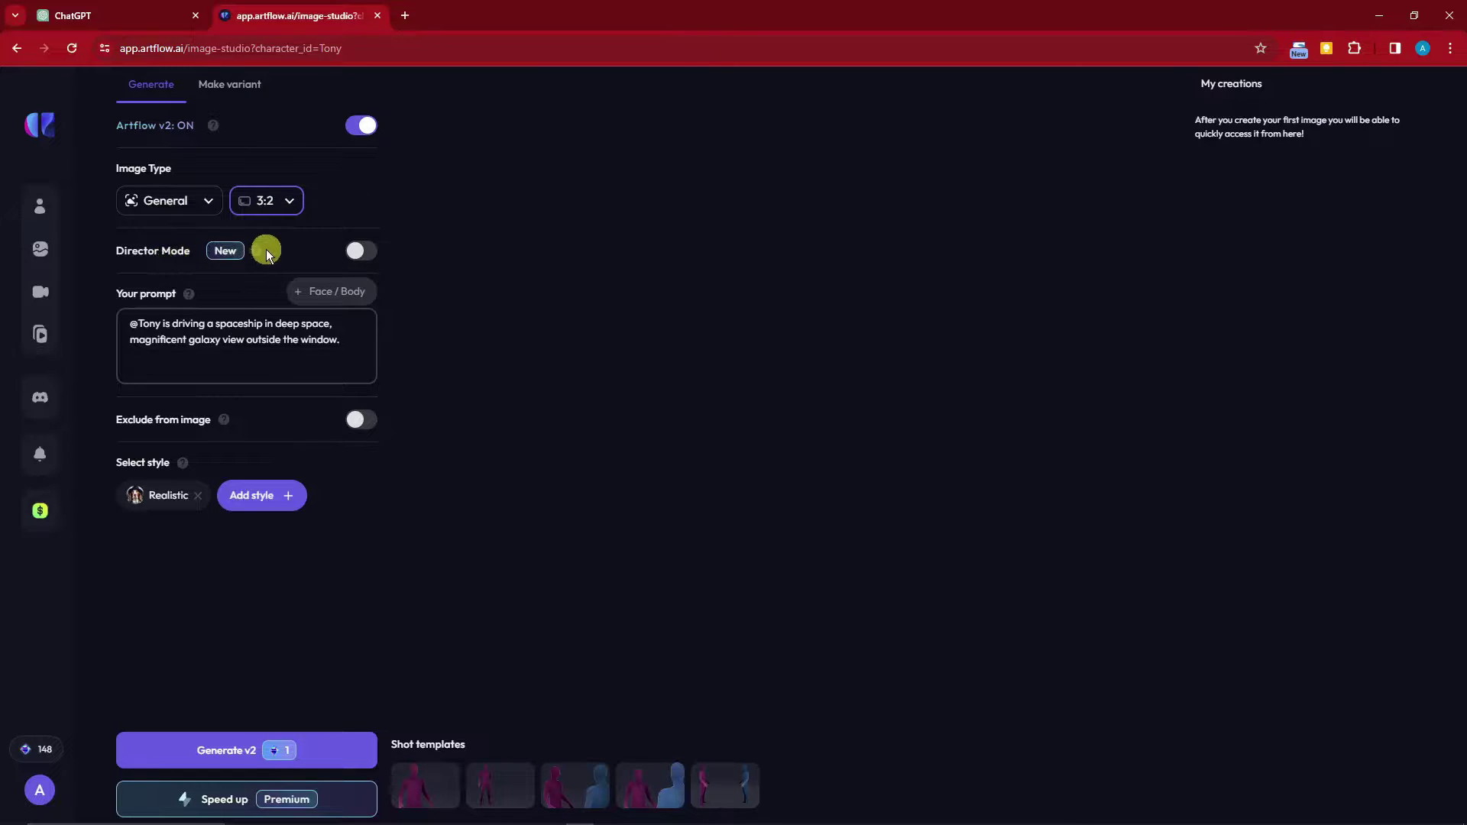
mouse_move(258, 251)
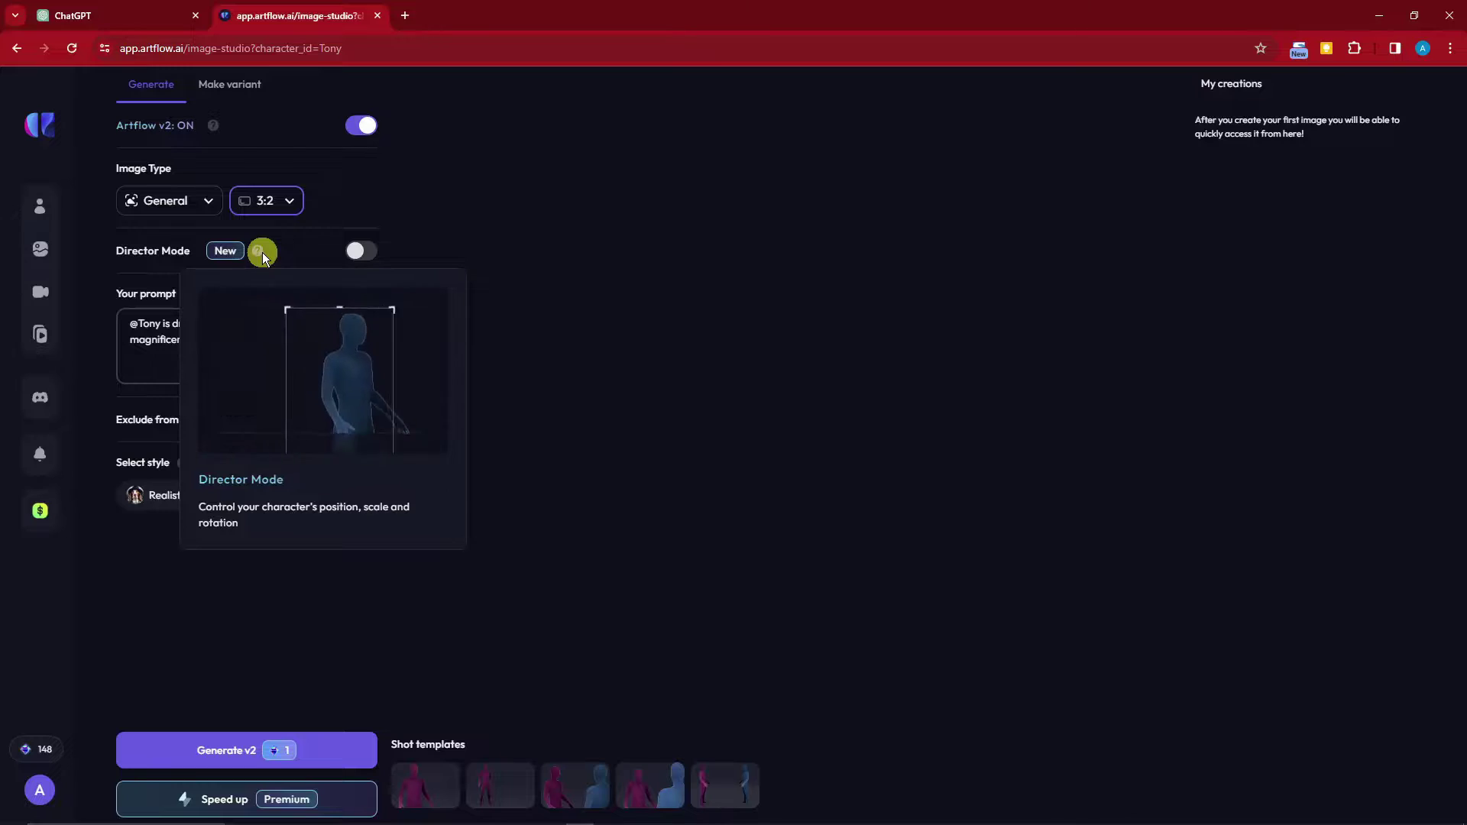
click(359, 251)
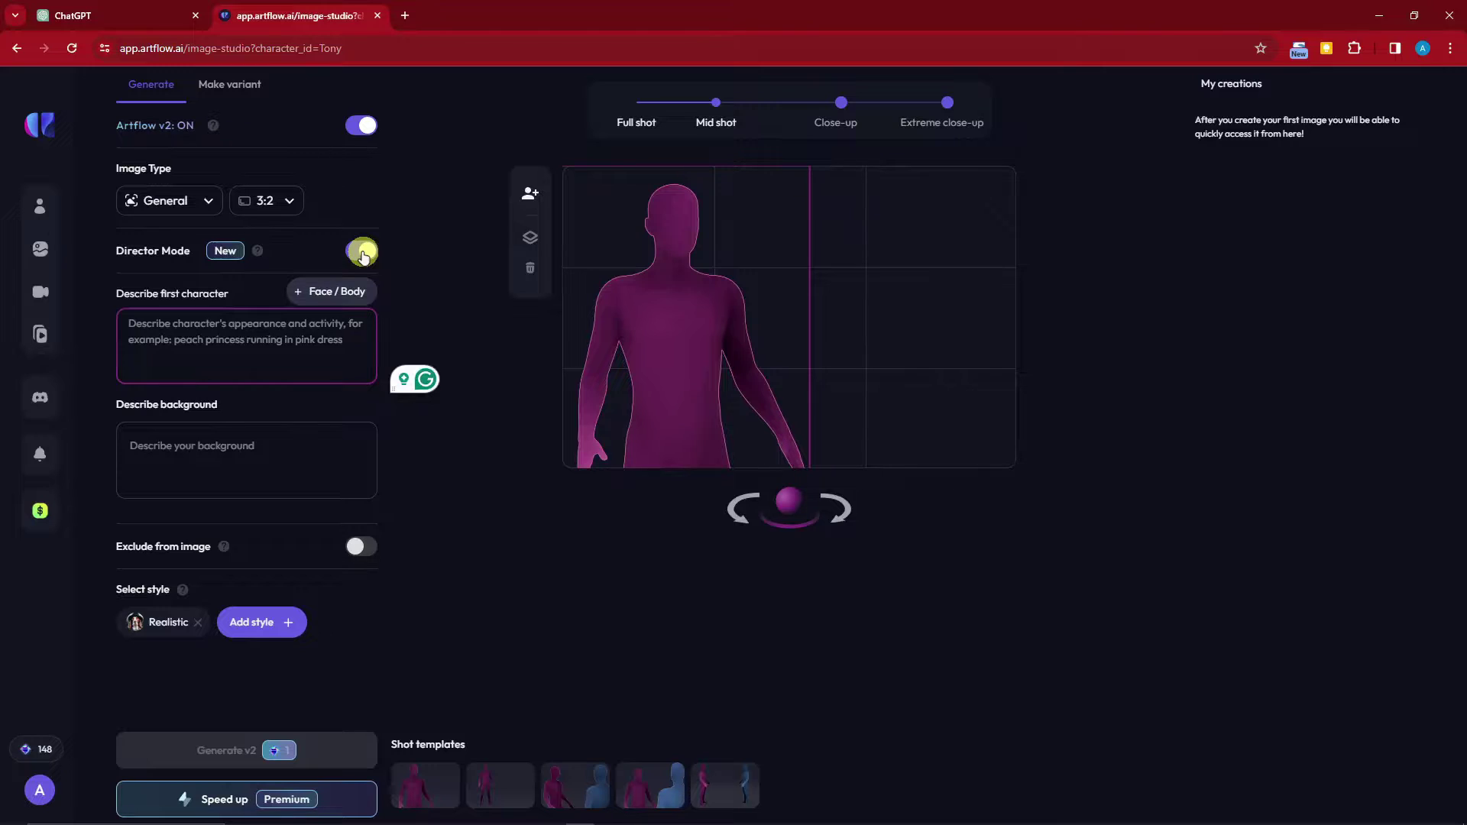
click(361, 252)
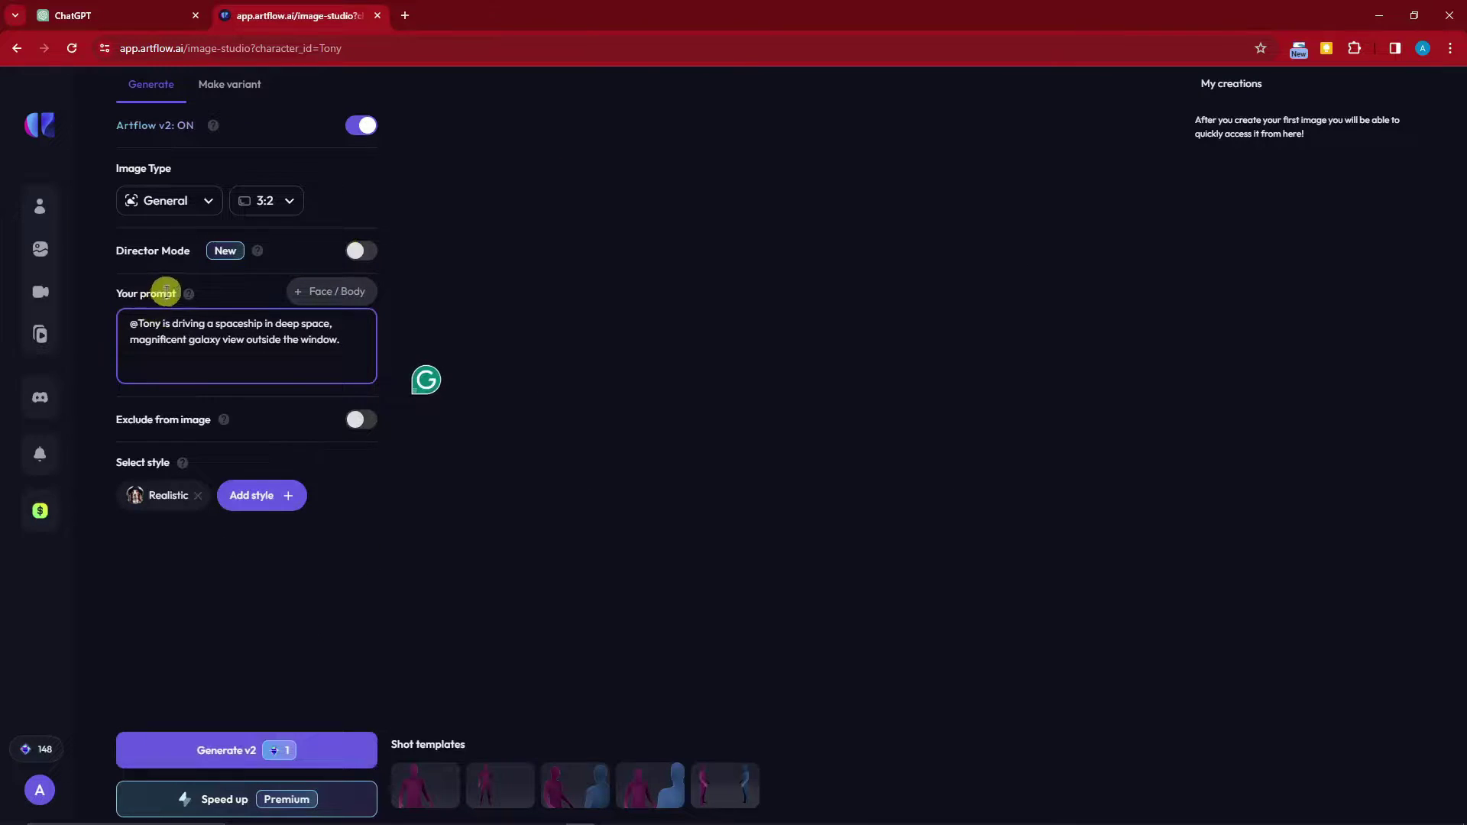
drag(346, 339, 115, 325)
key(BackSpace)
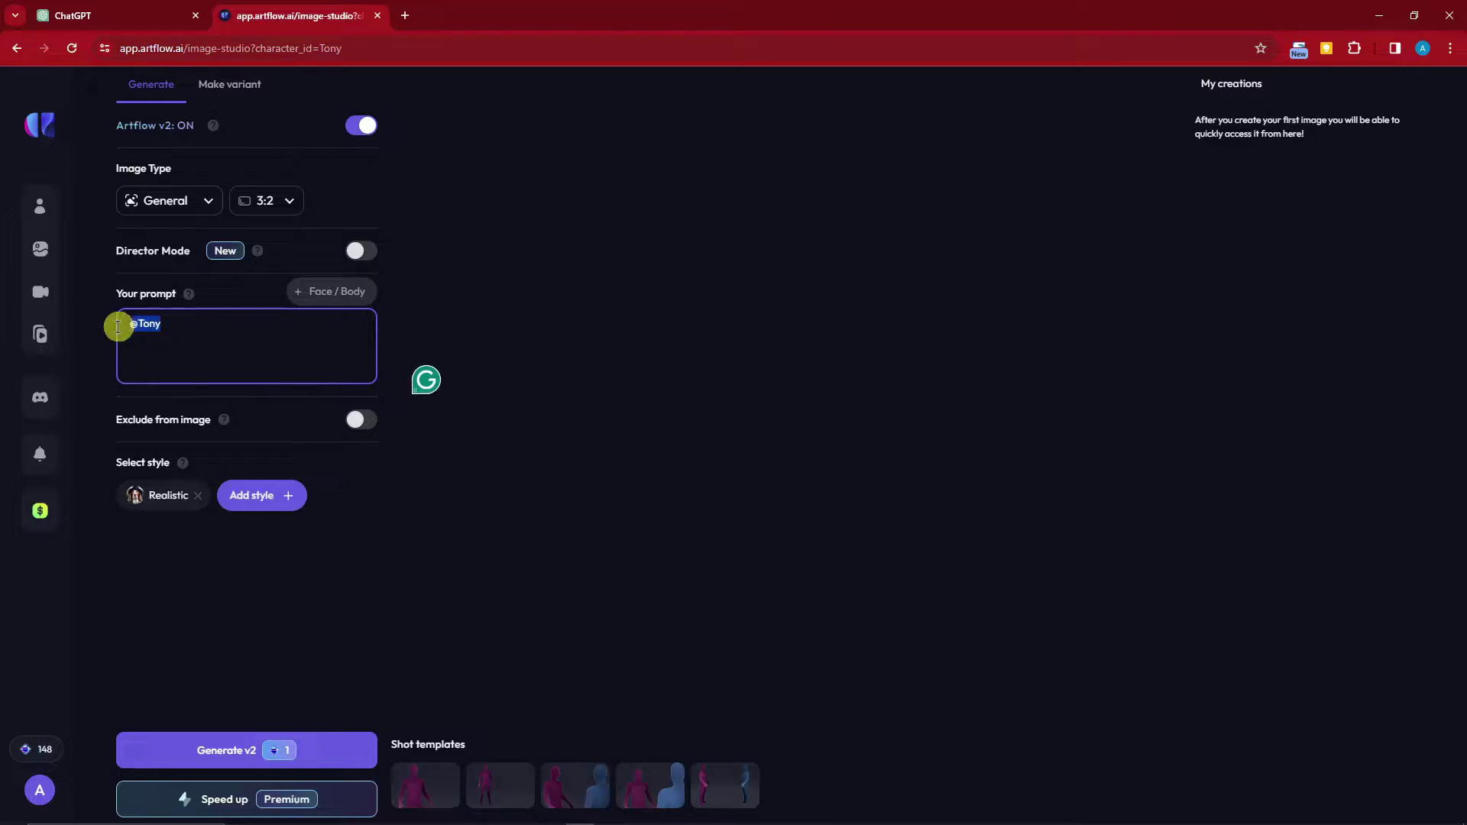
click(191, 324)
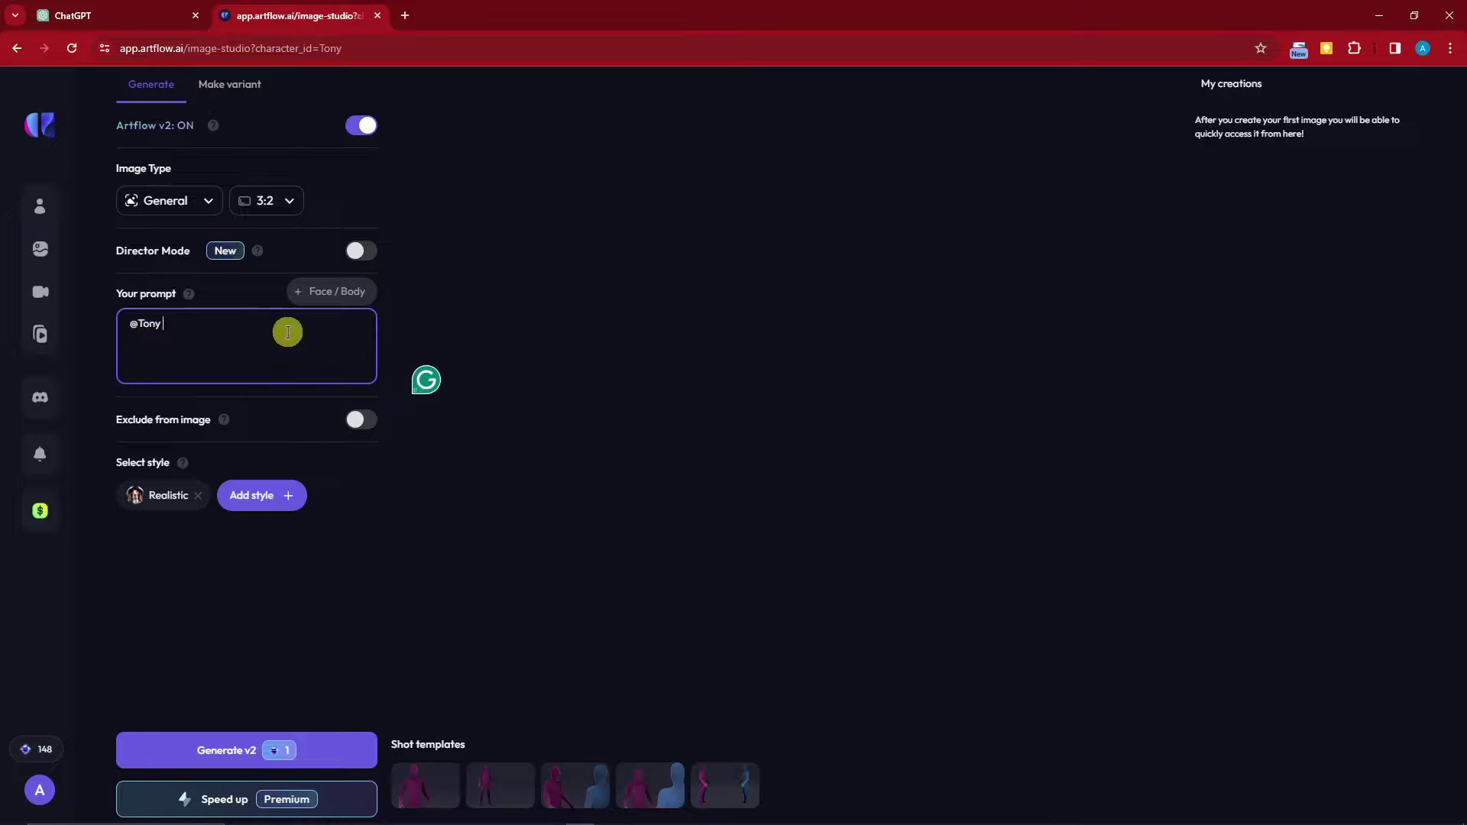
click(121, 10)
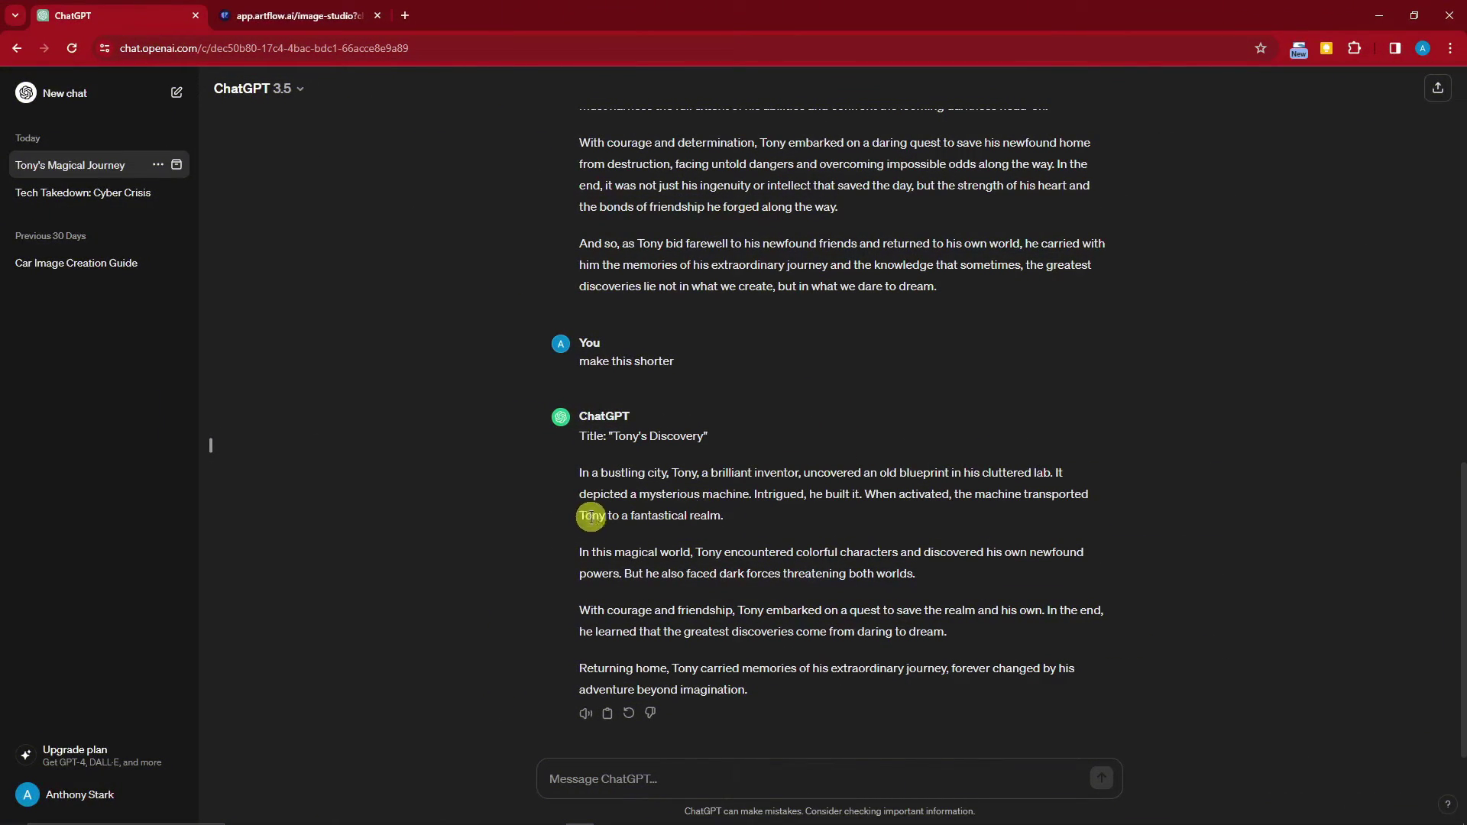
drag(578, 473, 731, 506)
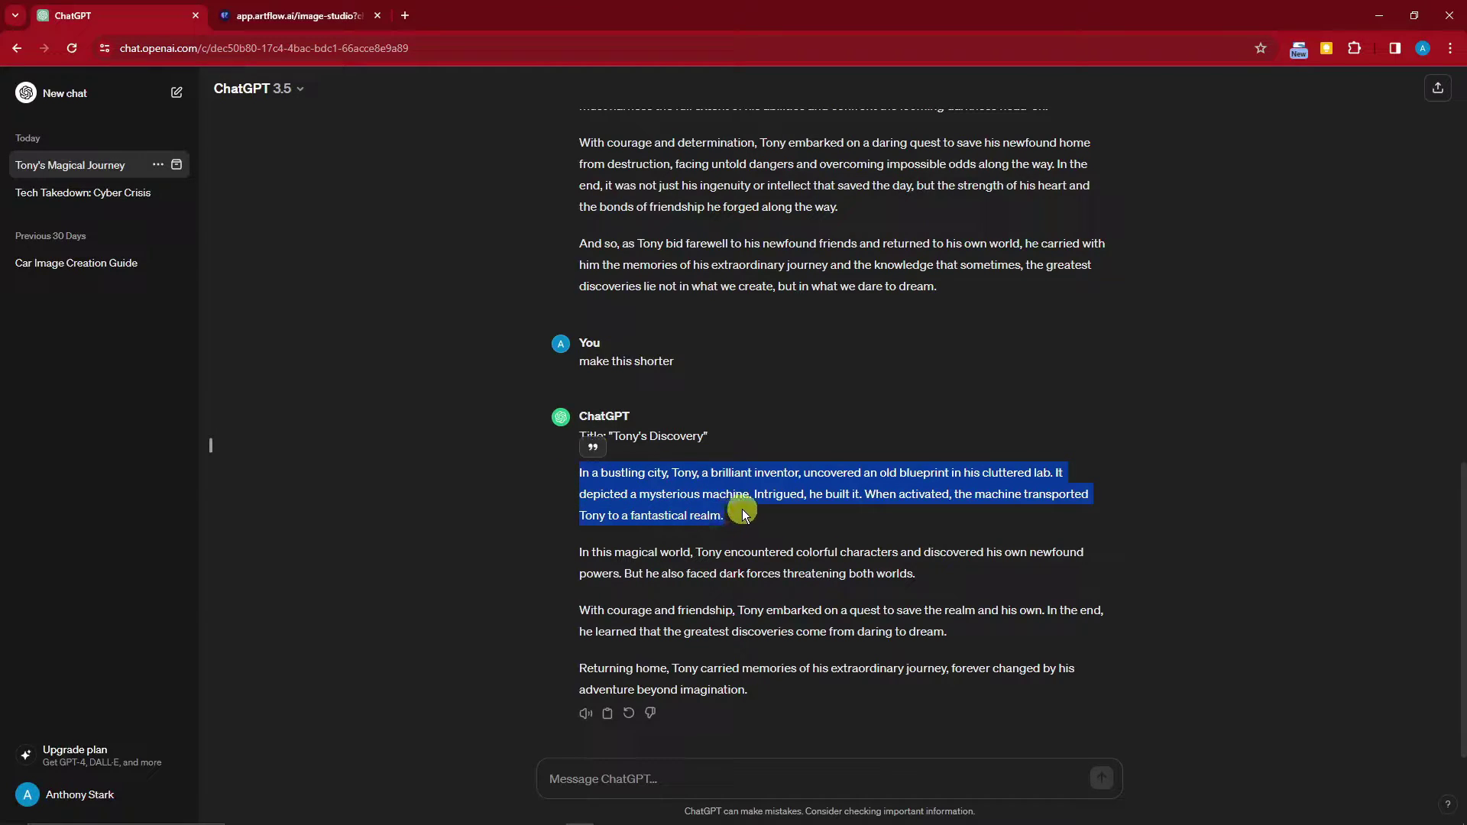
click(748, 514)
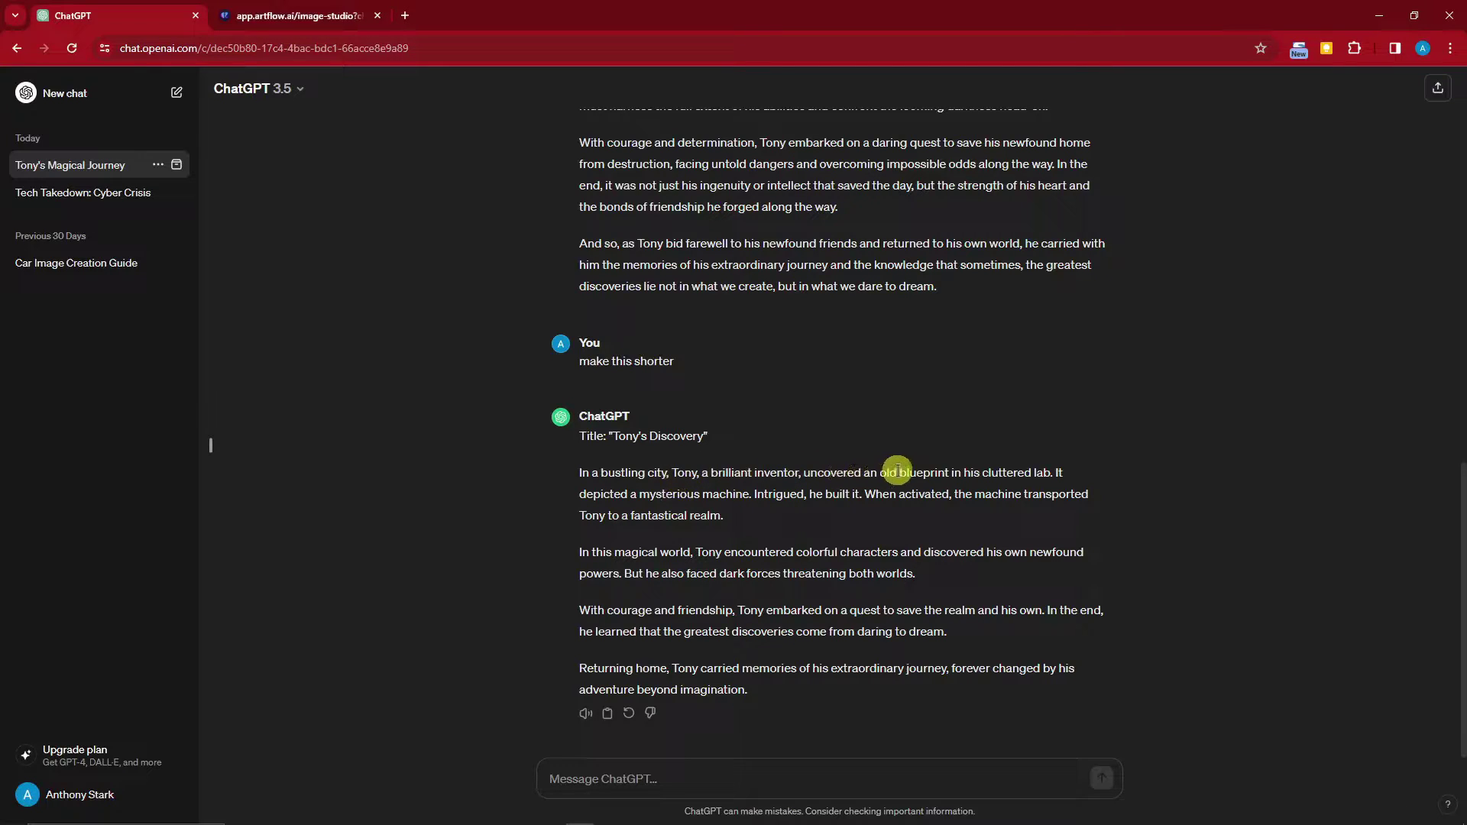
drag(873, 474, 1056, 474)
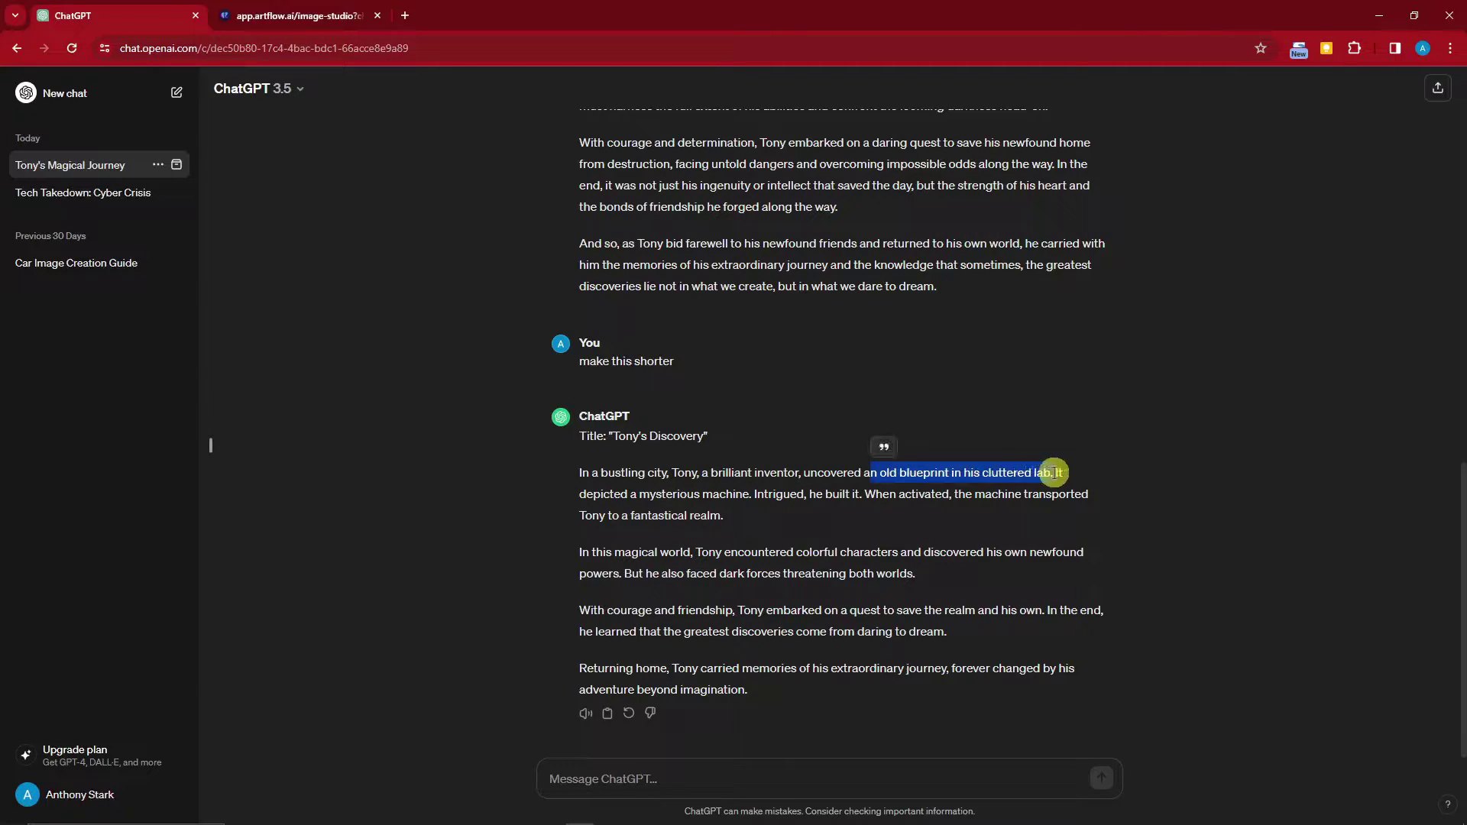
click(313, 18)
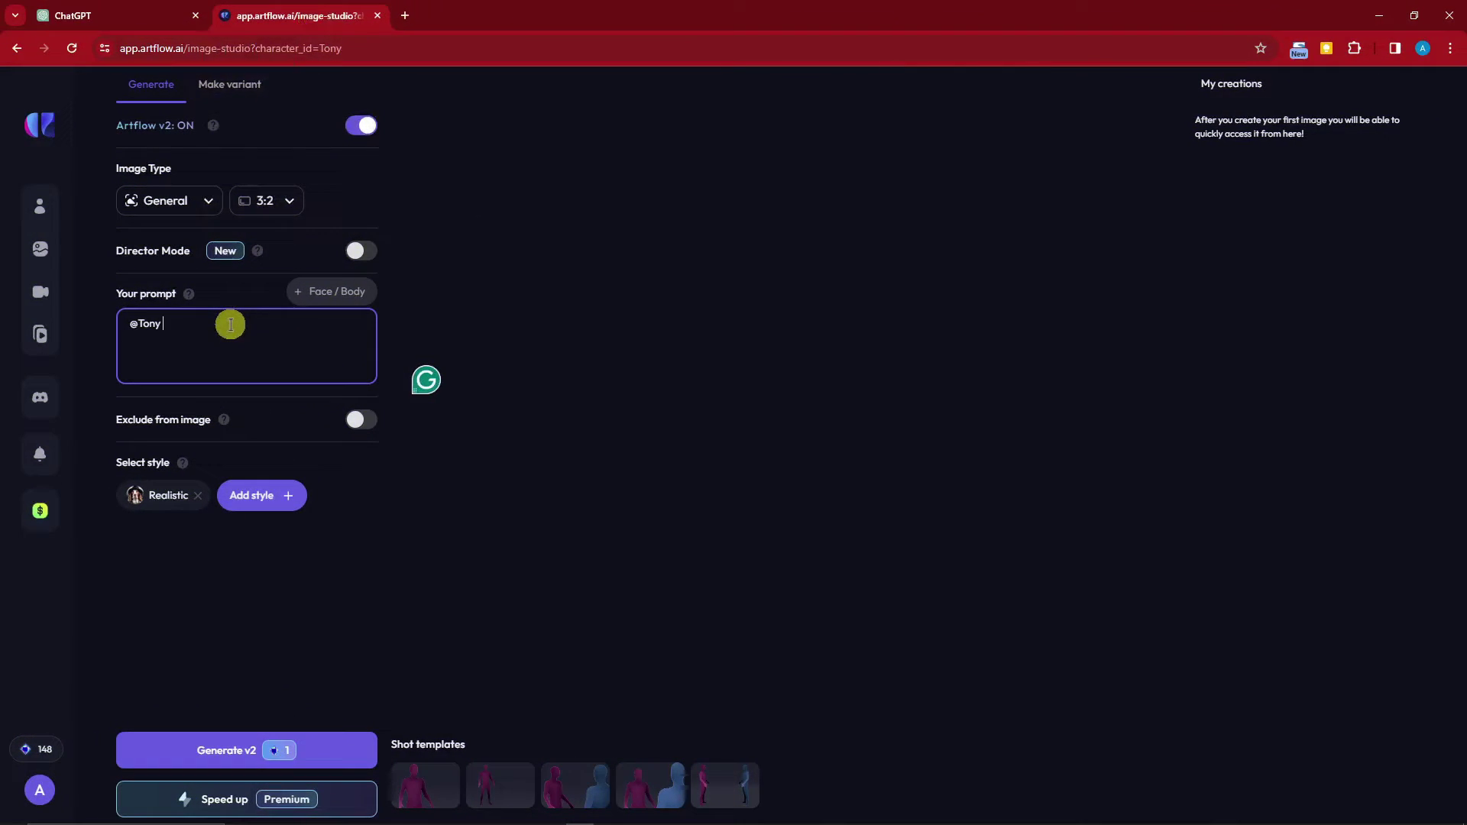
text(n his lab with a lot of papers,)
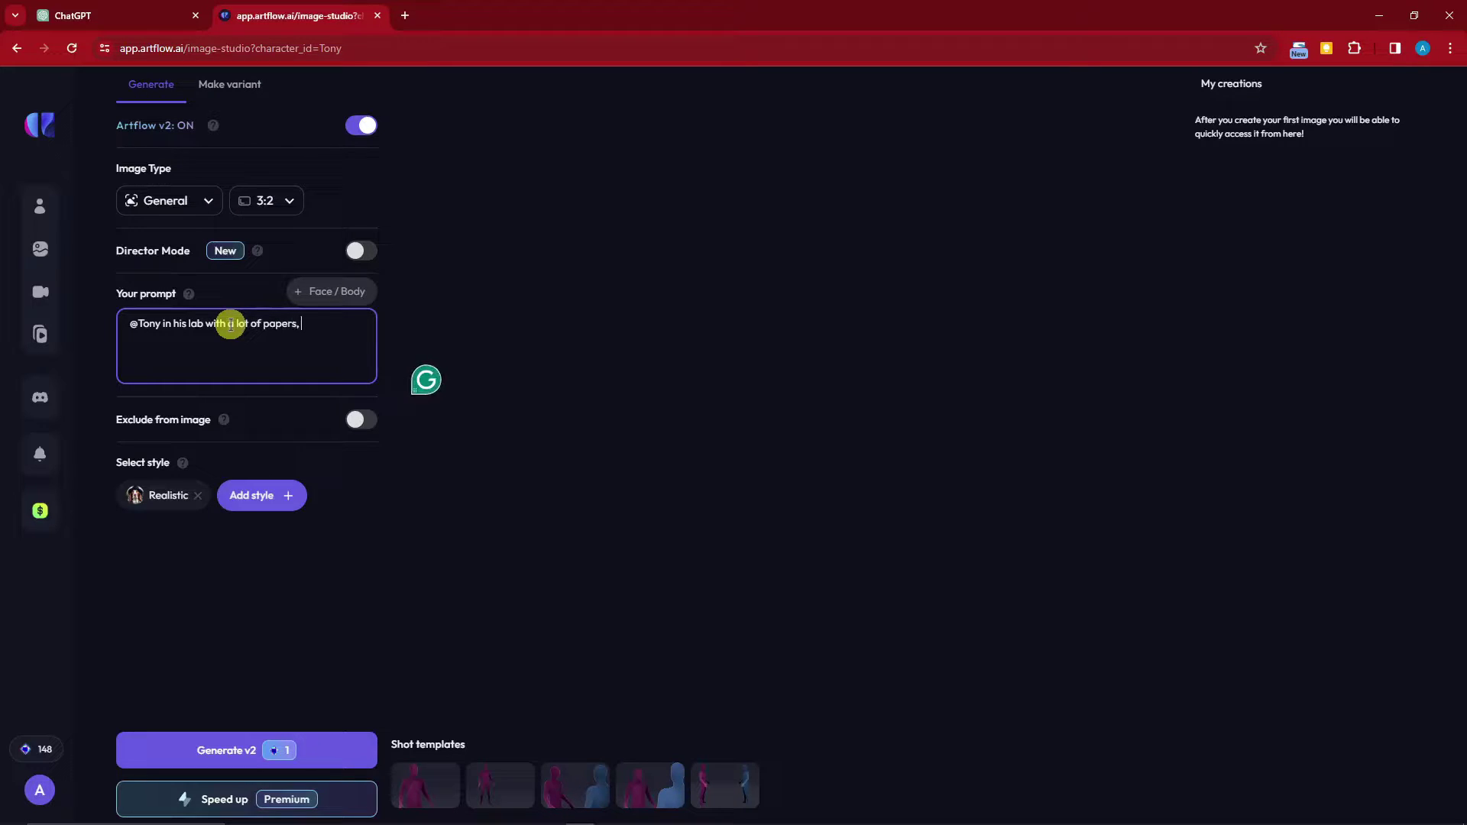
text(ints.)
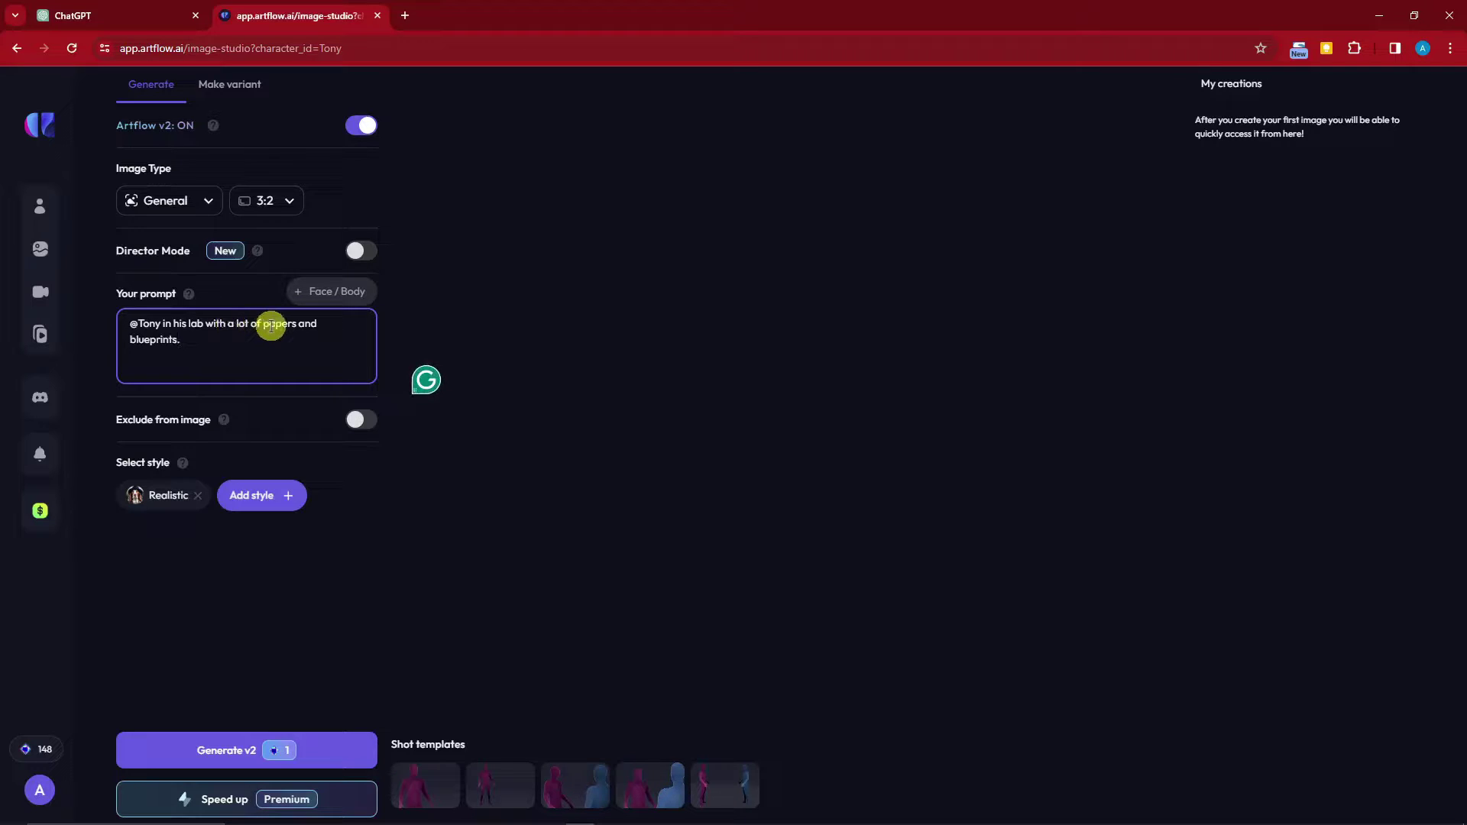
Enable Exclude from image and enter "noisy, pixelated" as the negative prompt
click(355, 421)
click(290, 470)
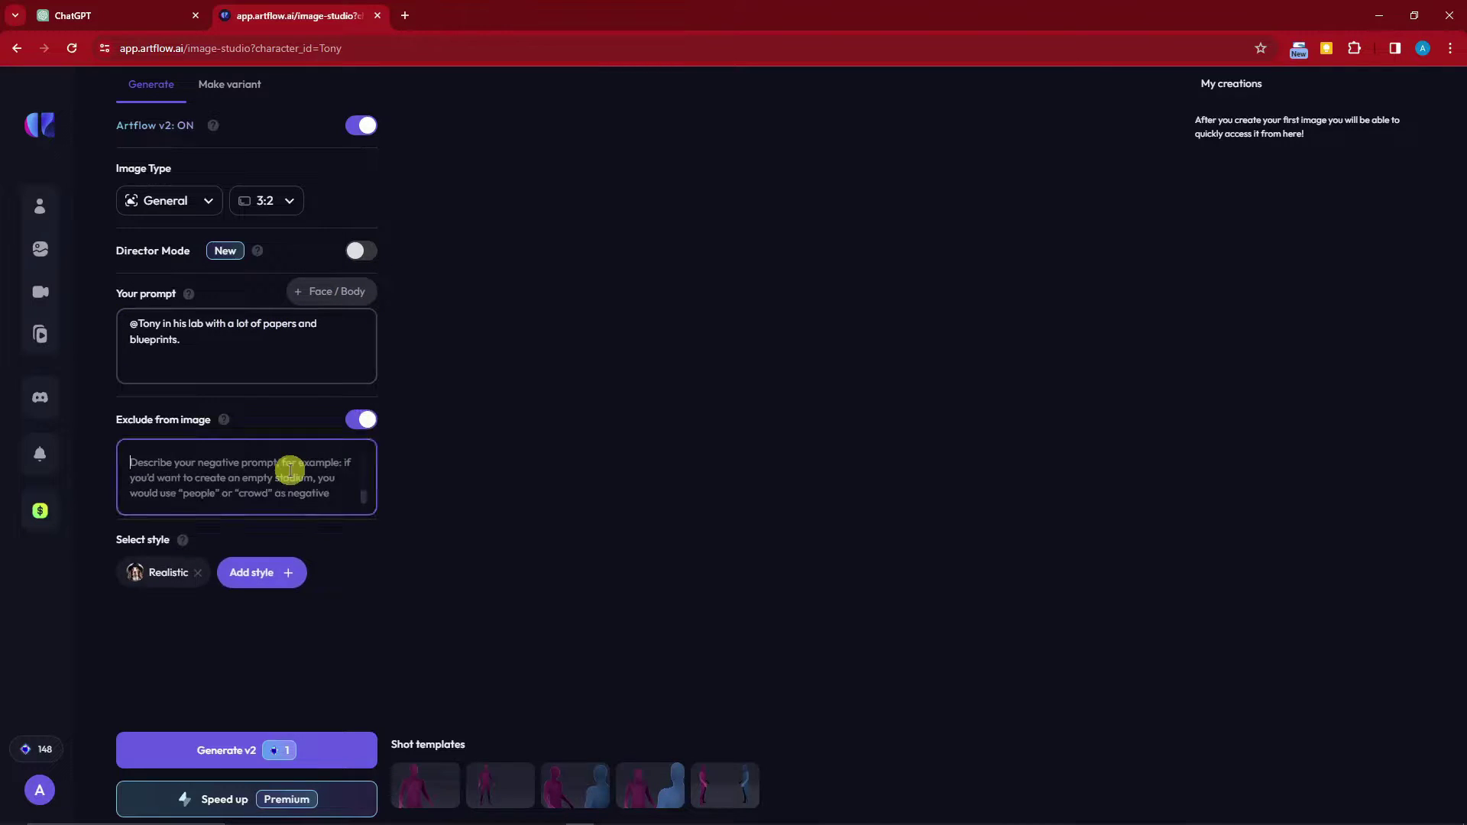
text(noou)
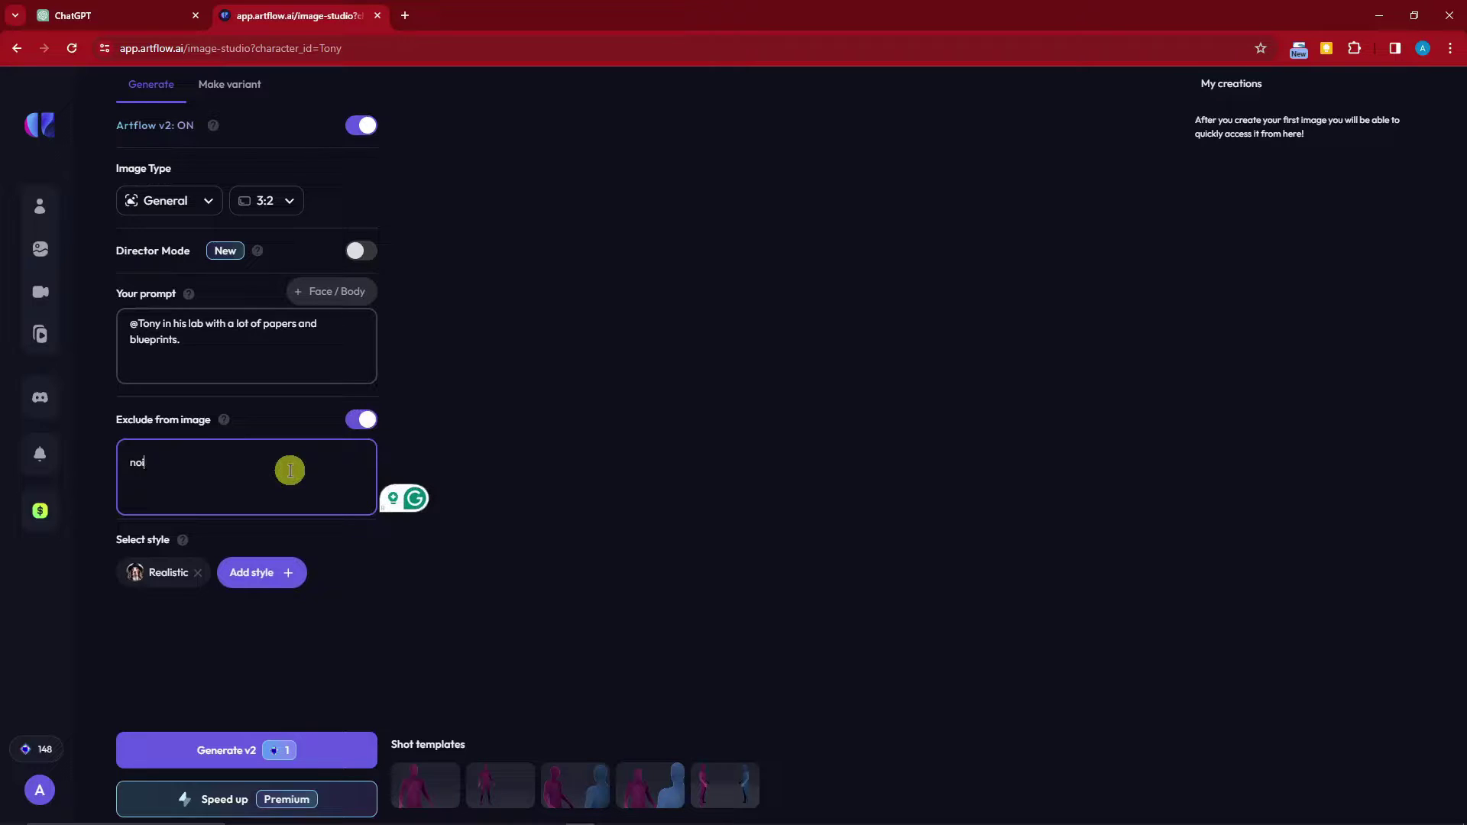
key(BackSpace)
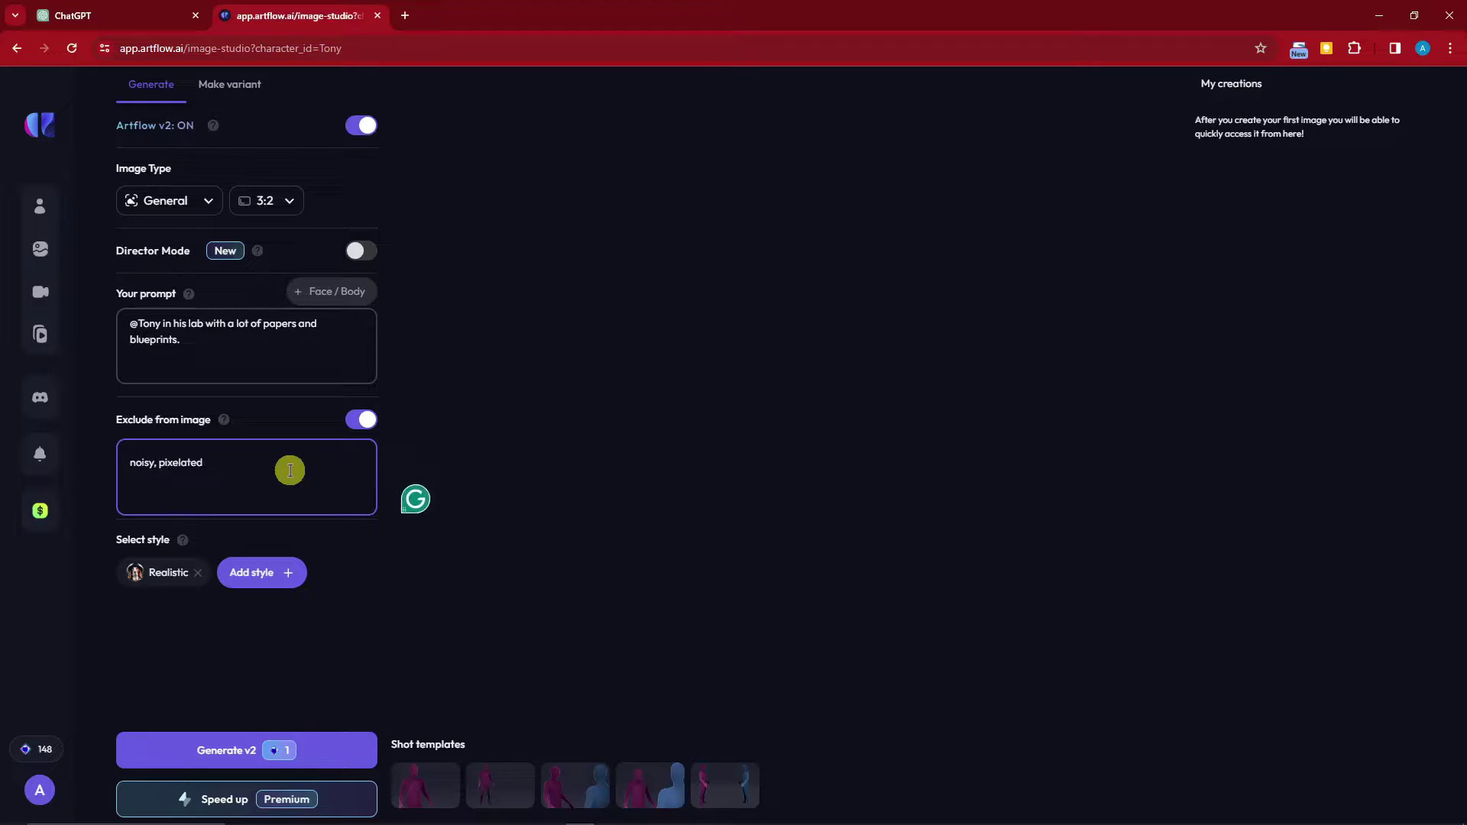
Enable Director Mode and place the character figure in the right half of the frame as a mid shot
click(366, 252)
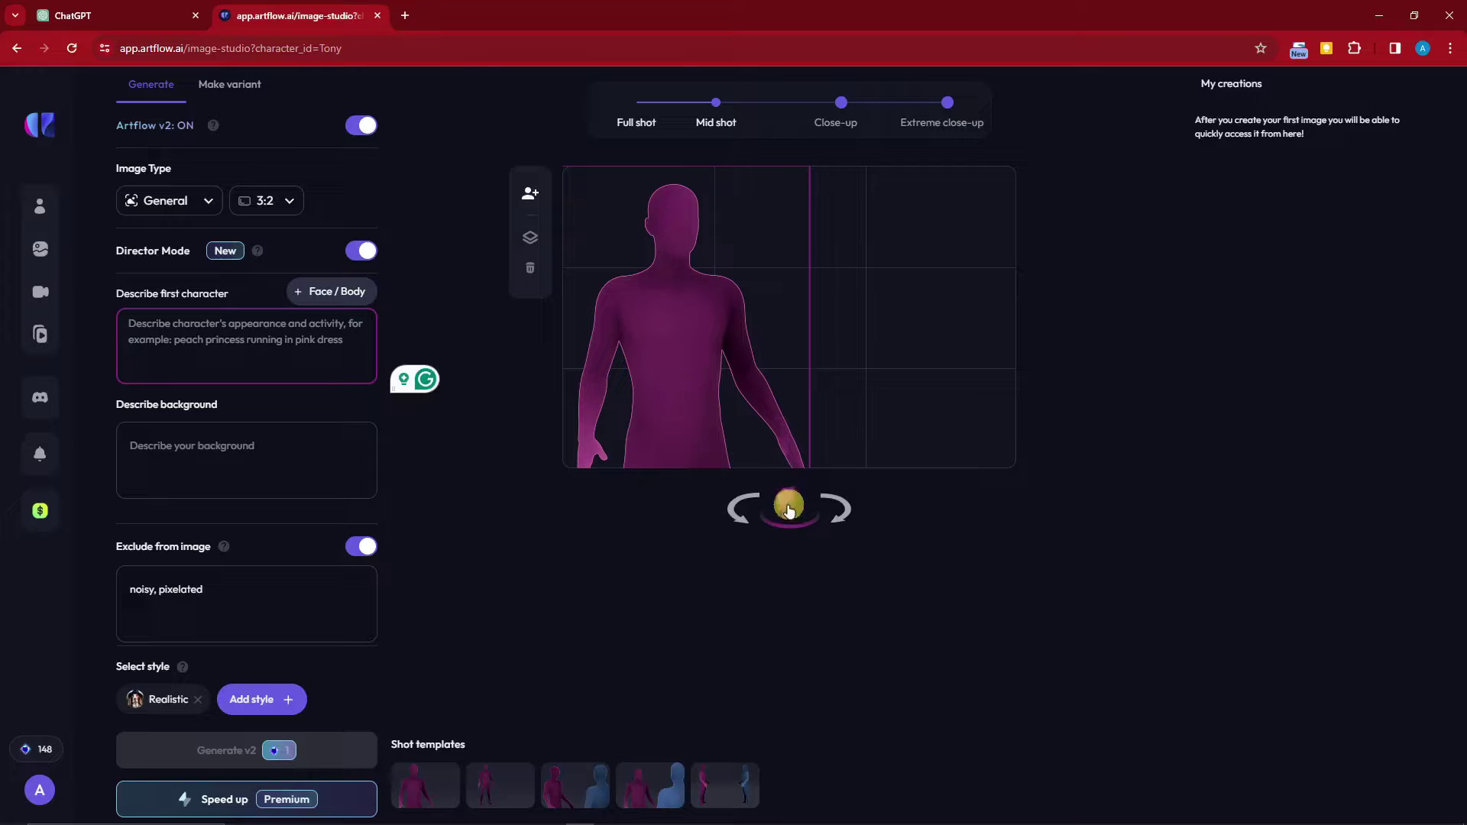
drag(789, 510, 734, 509)
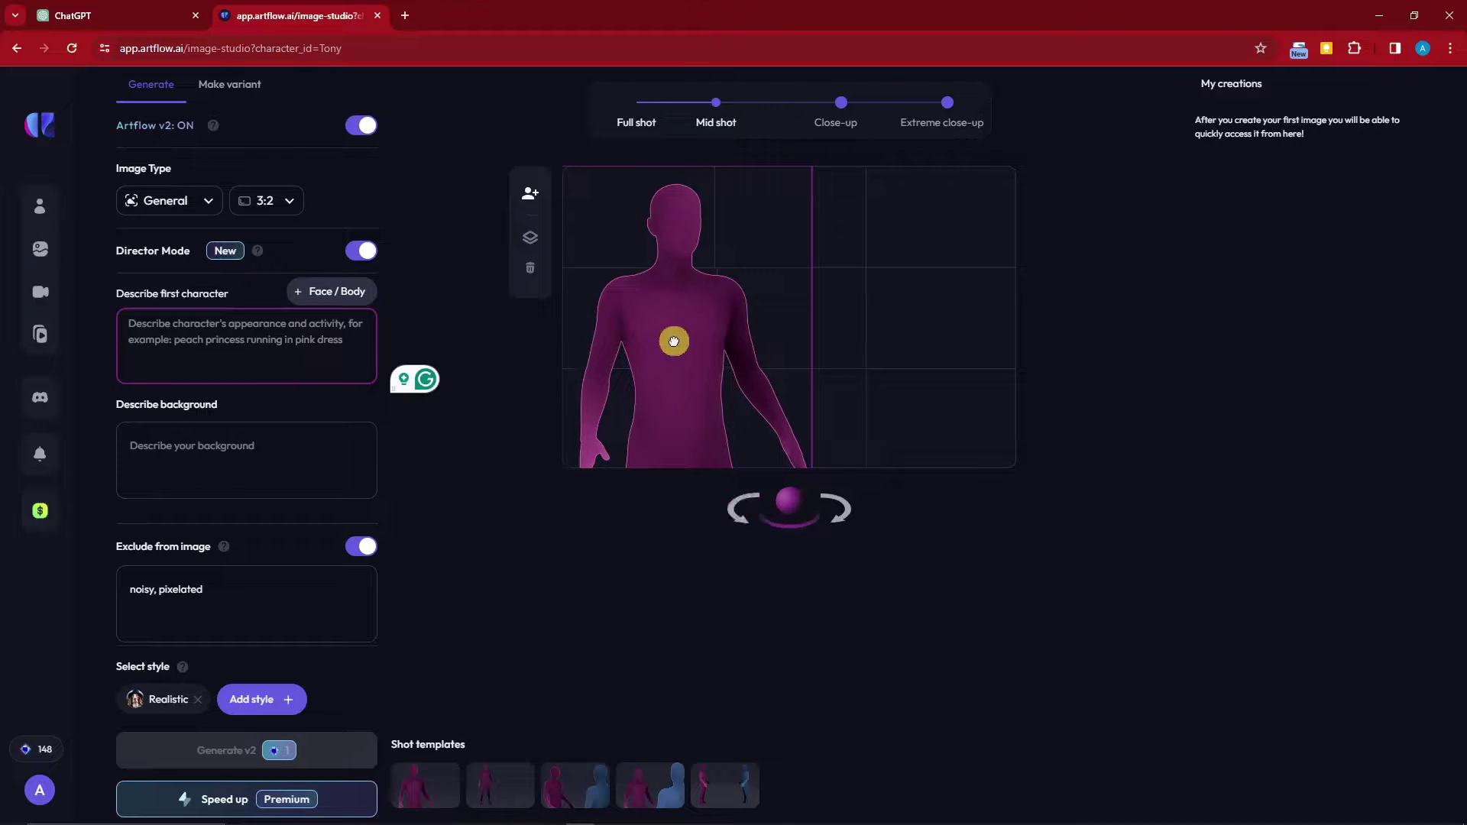
drag(673, 341, 851, 344)
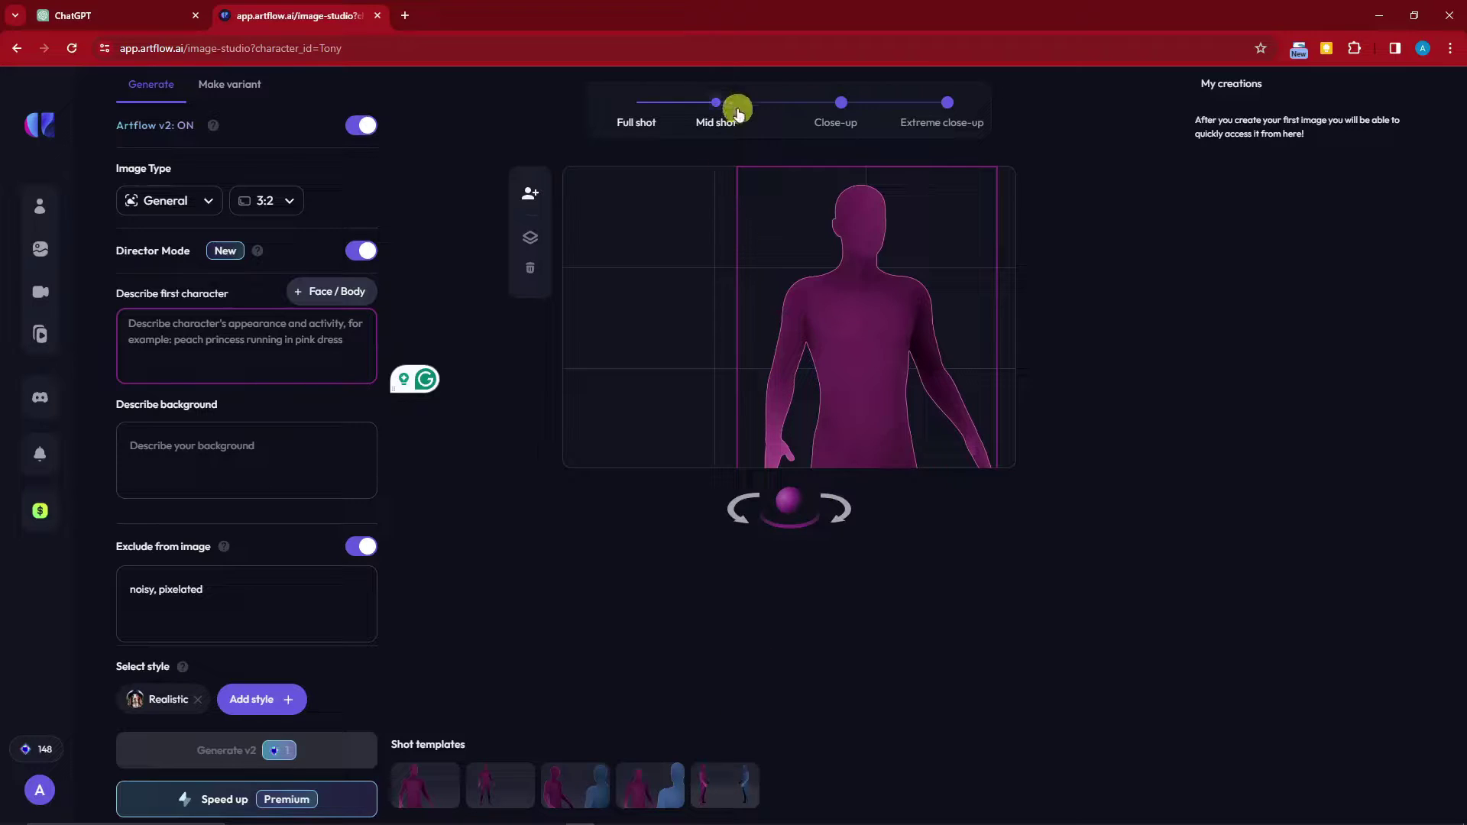
click(842, 102)
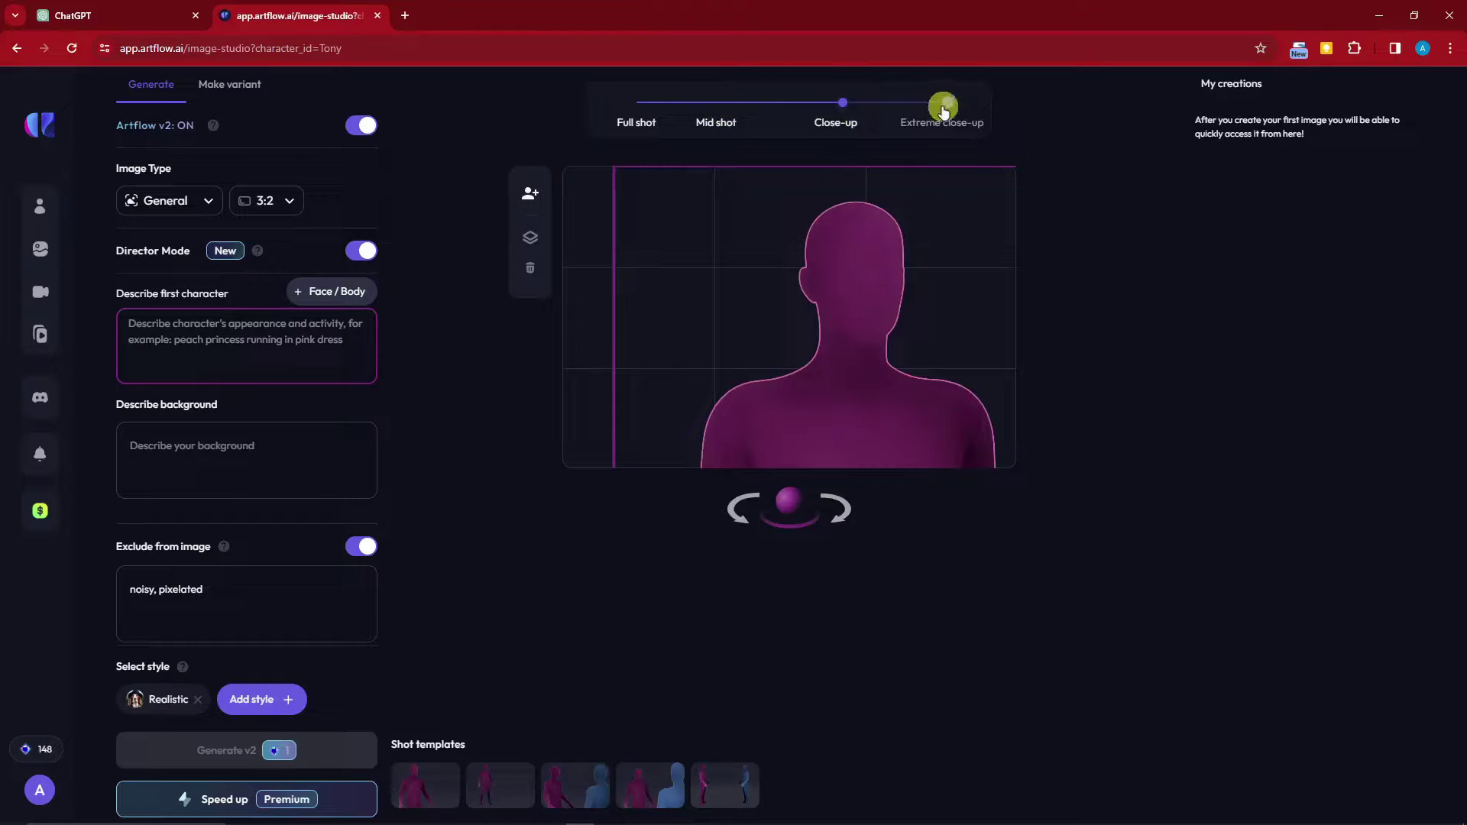
click(723, 102)
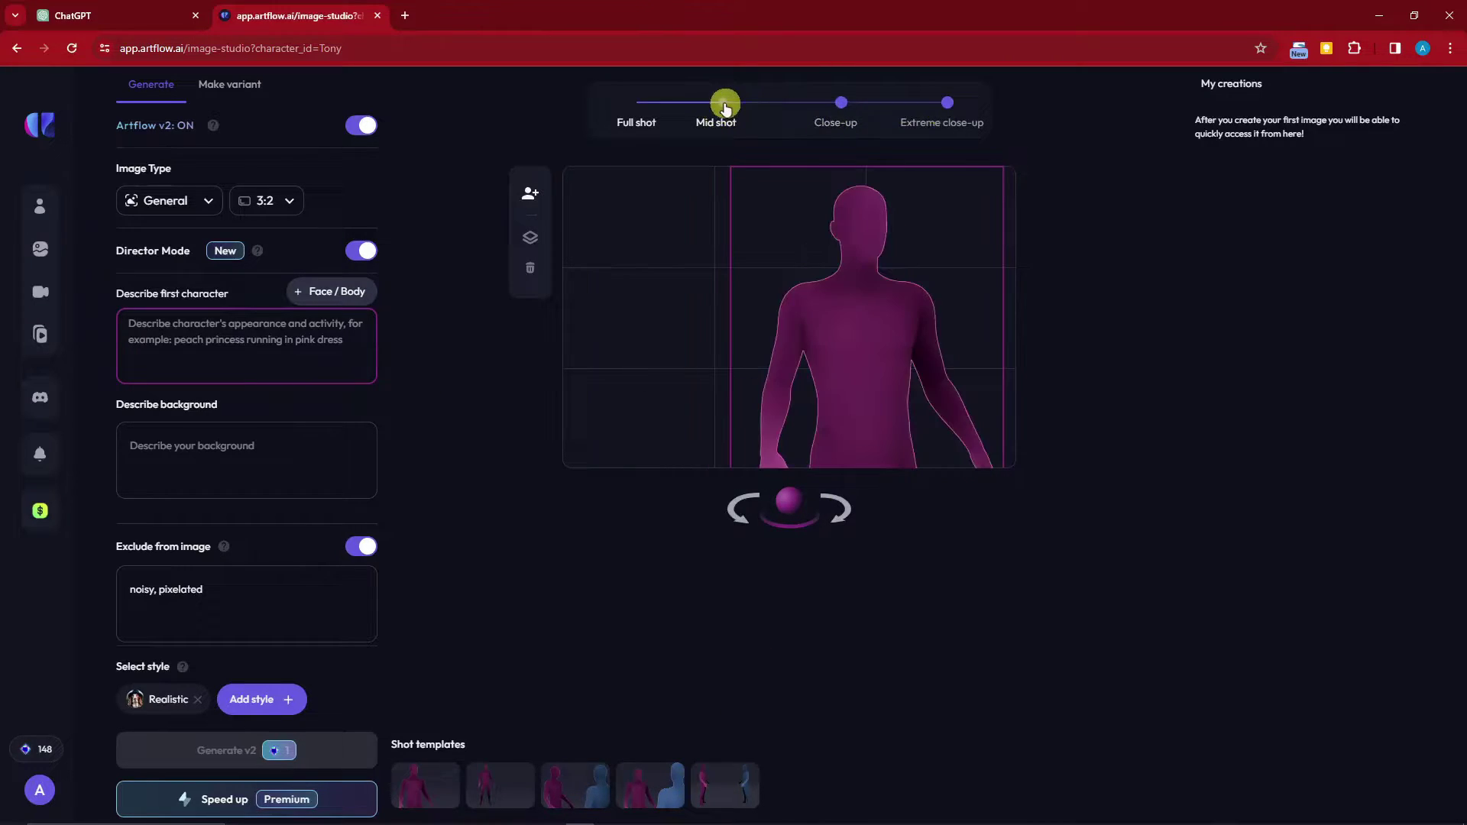
Rotate the character figure so that it faces the opposite side of the frame
click(835, 514)
click(844, 518)
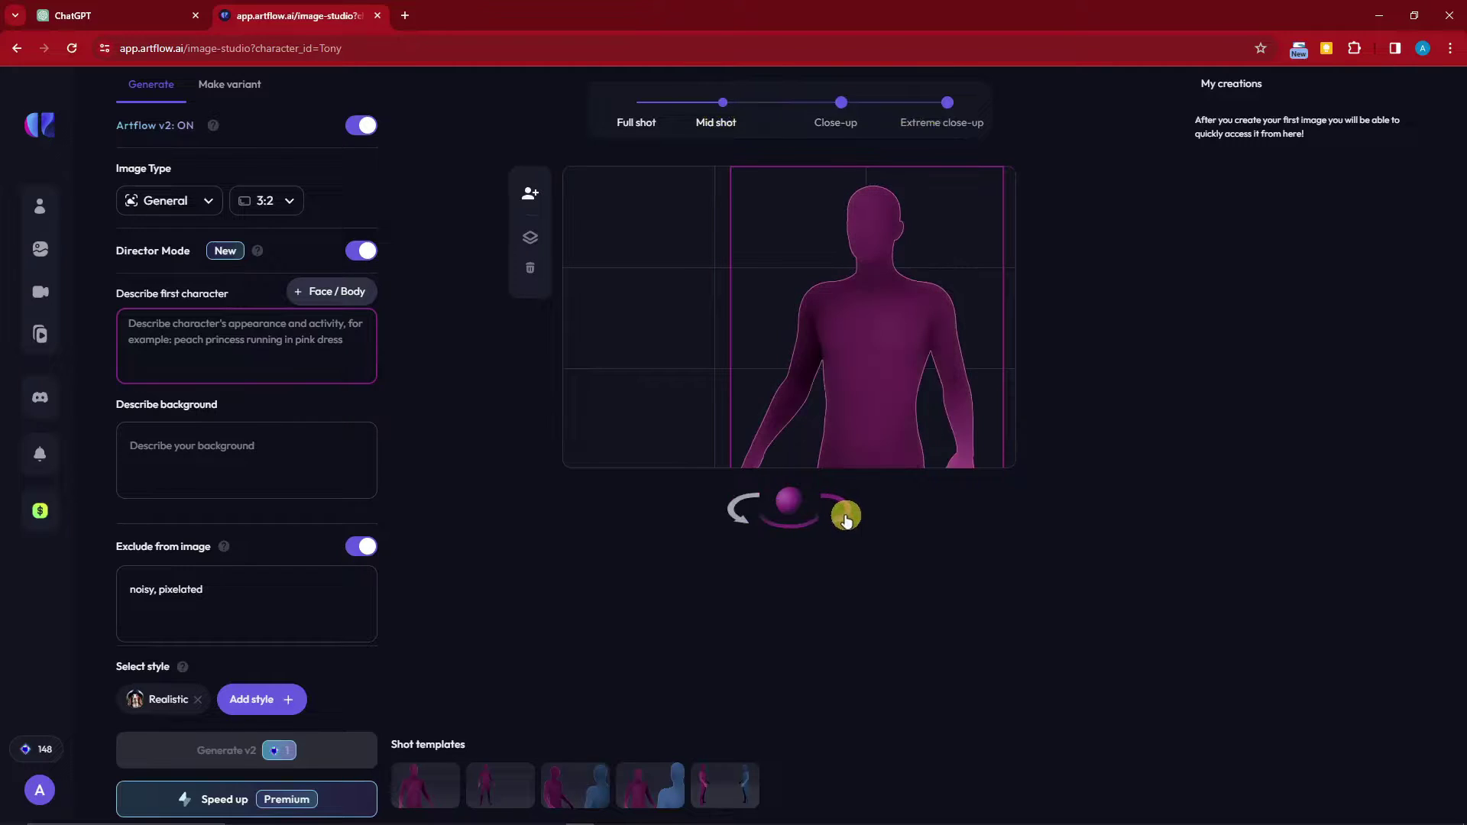
click(846, 519)
click(737, 516)
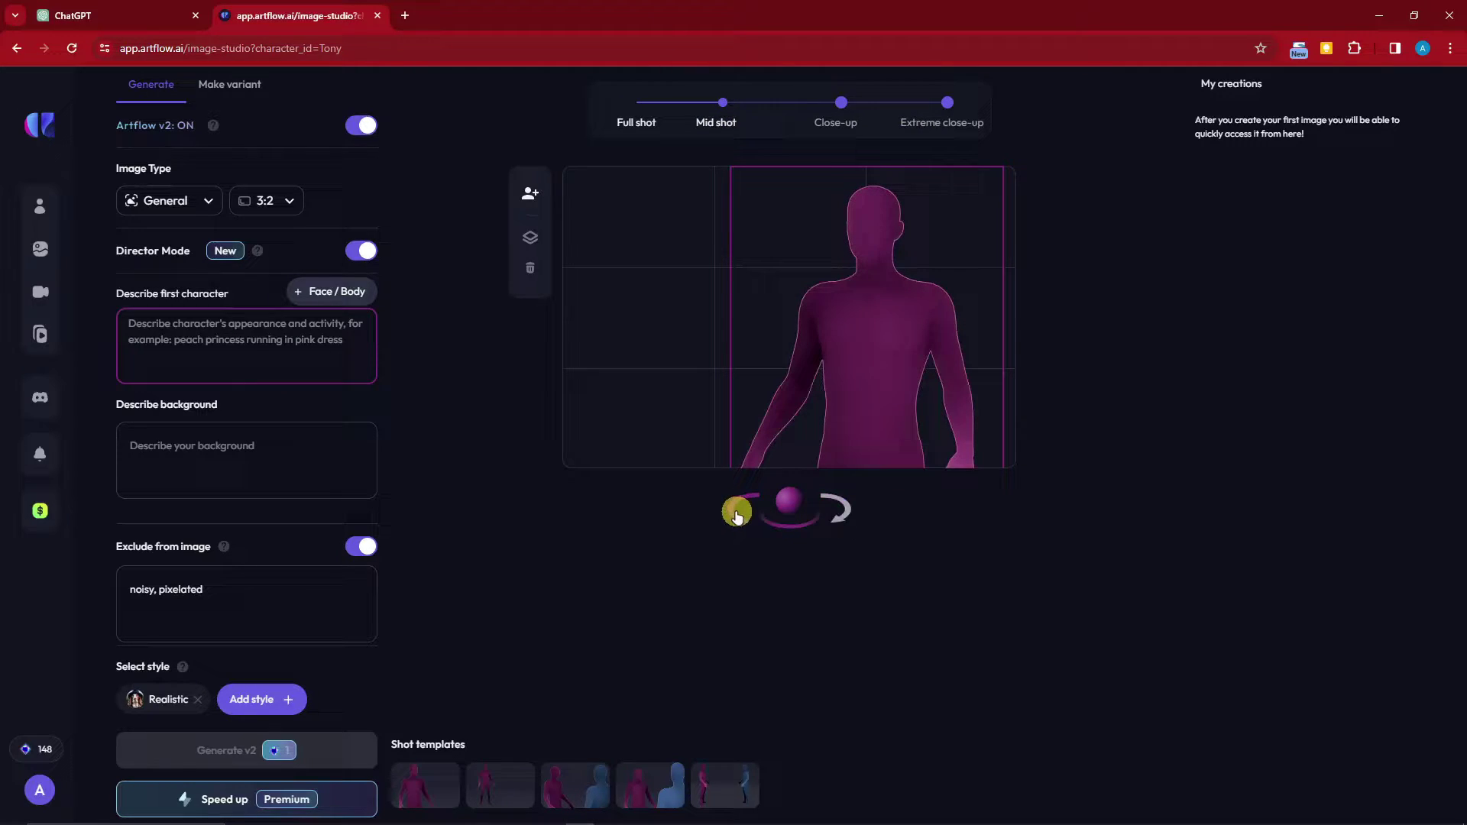
Describe the background as "In a laboratory." and generate the images
click(324, 323)
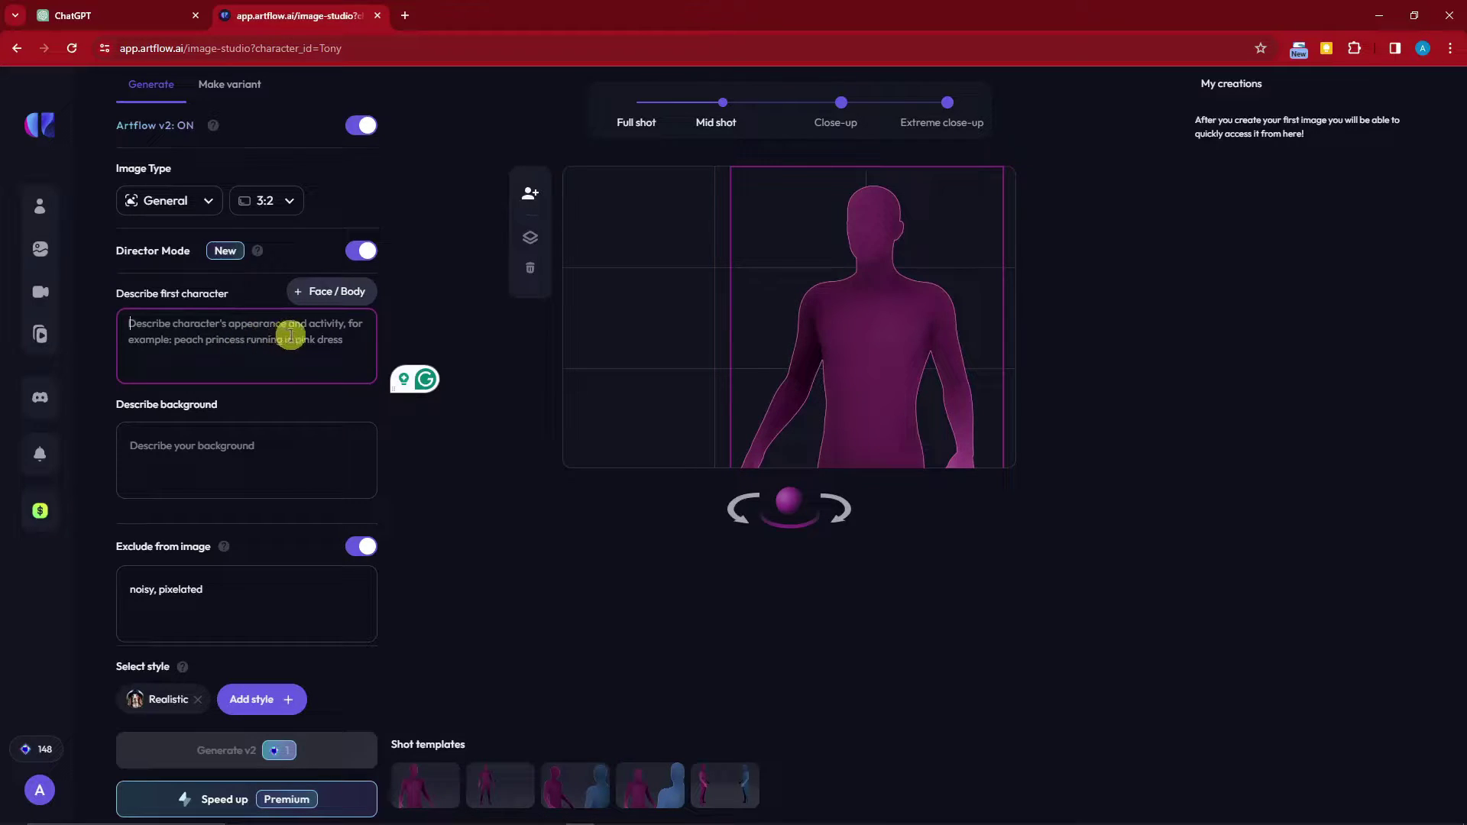
click(308, 447)
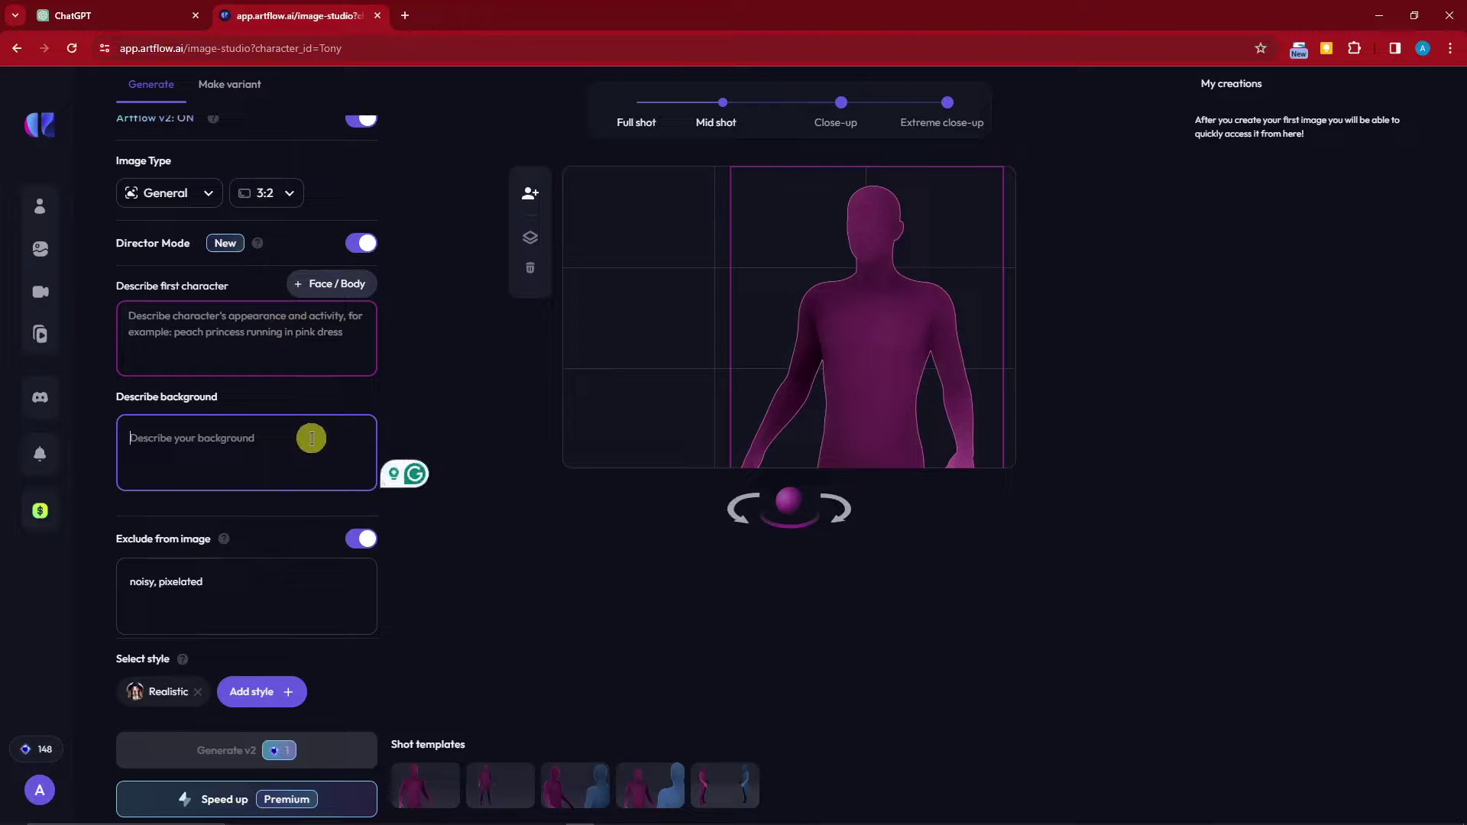
text(In a labor)
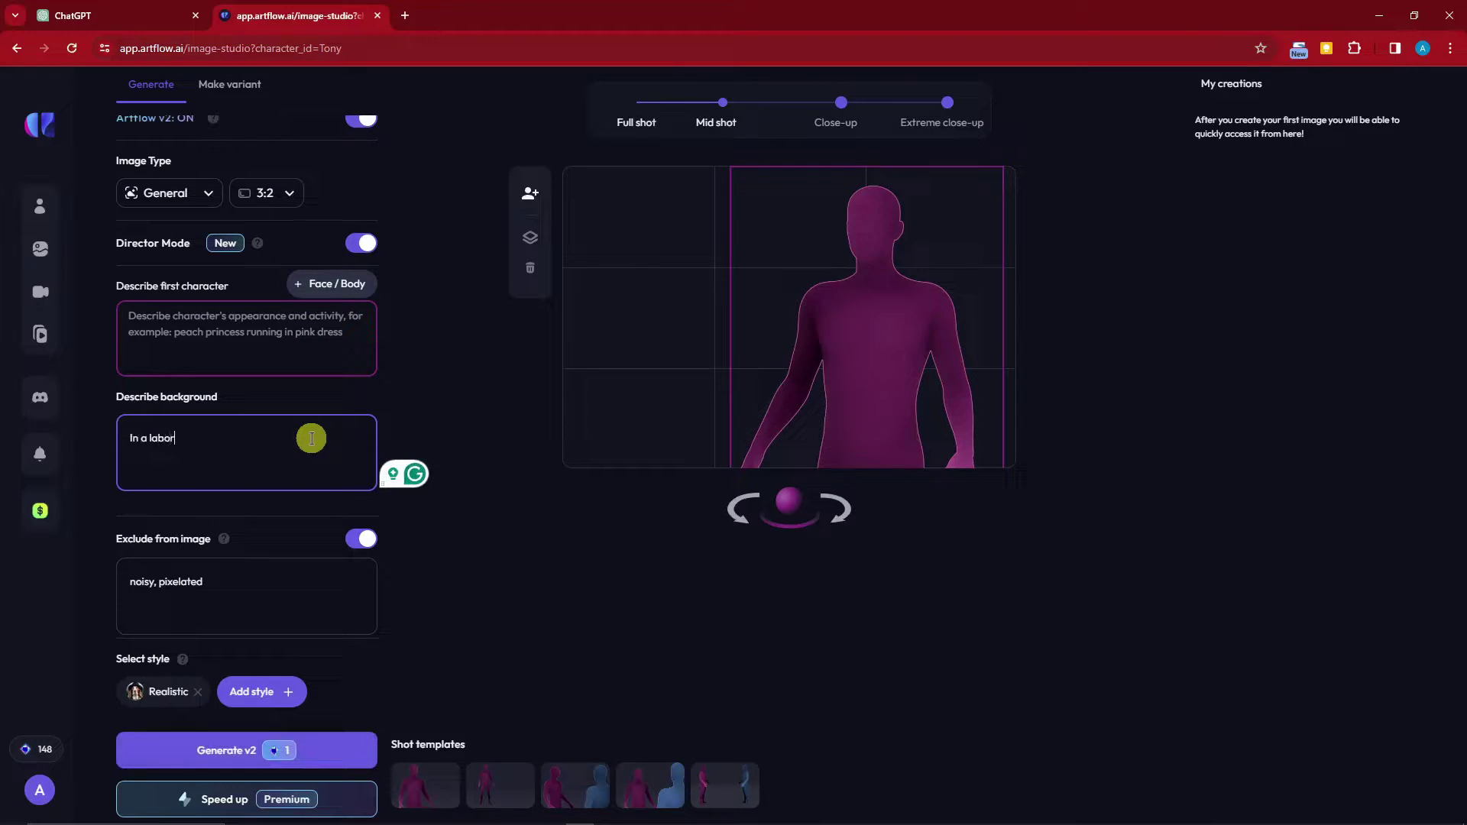
text(atory)
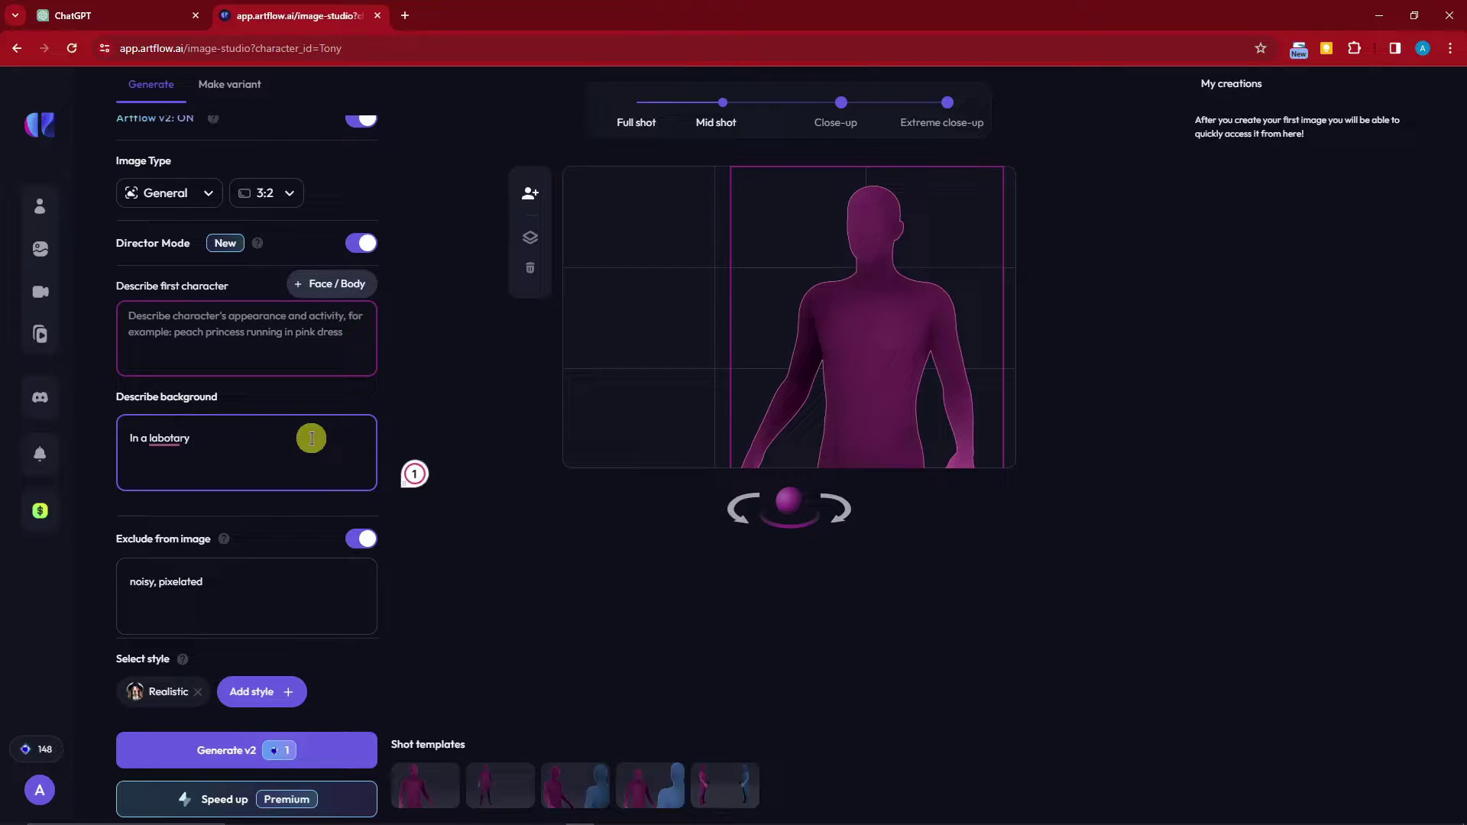
double_click(156, 439)
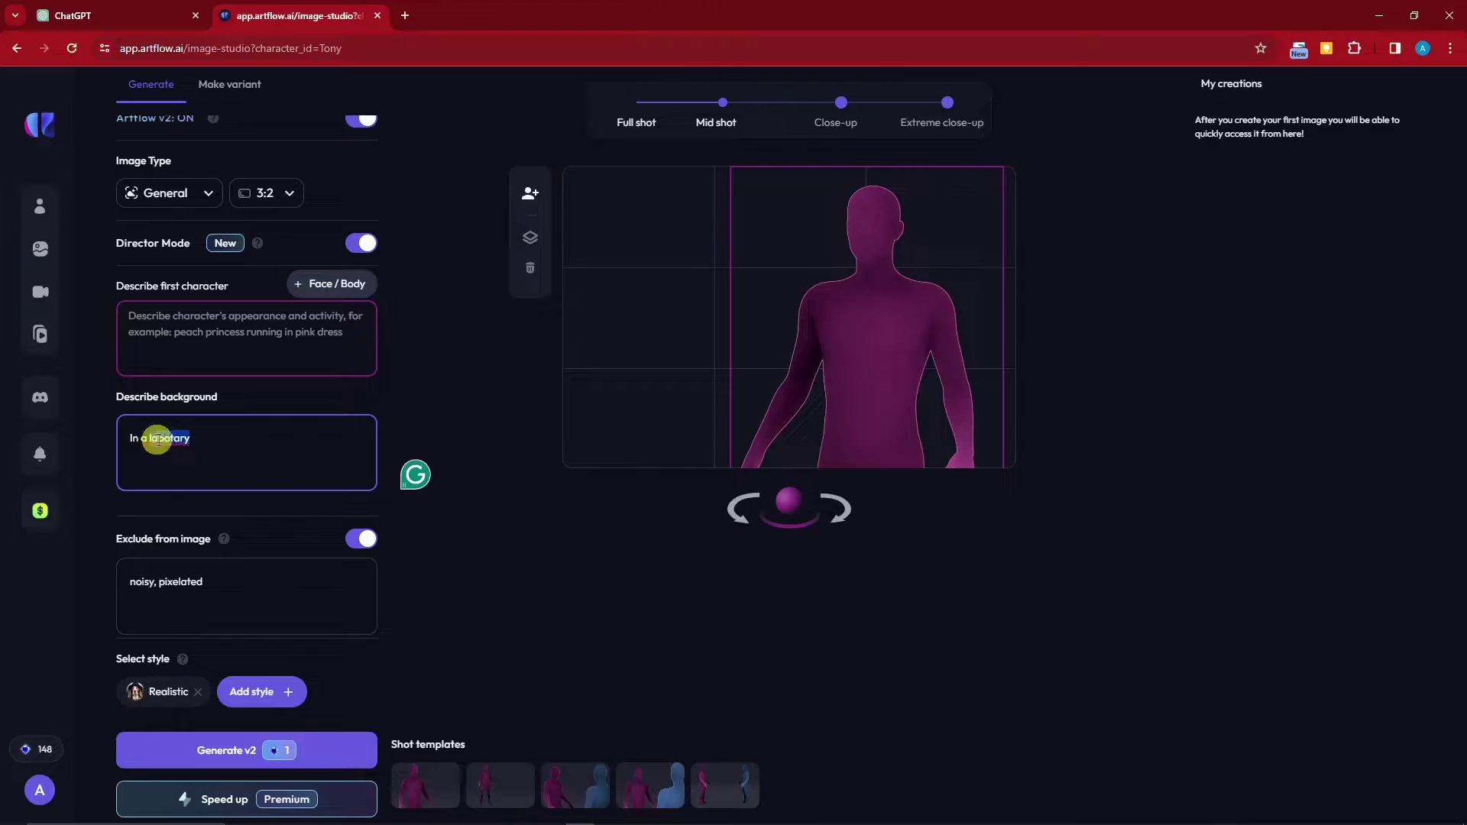
right_click(160, 439)
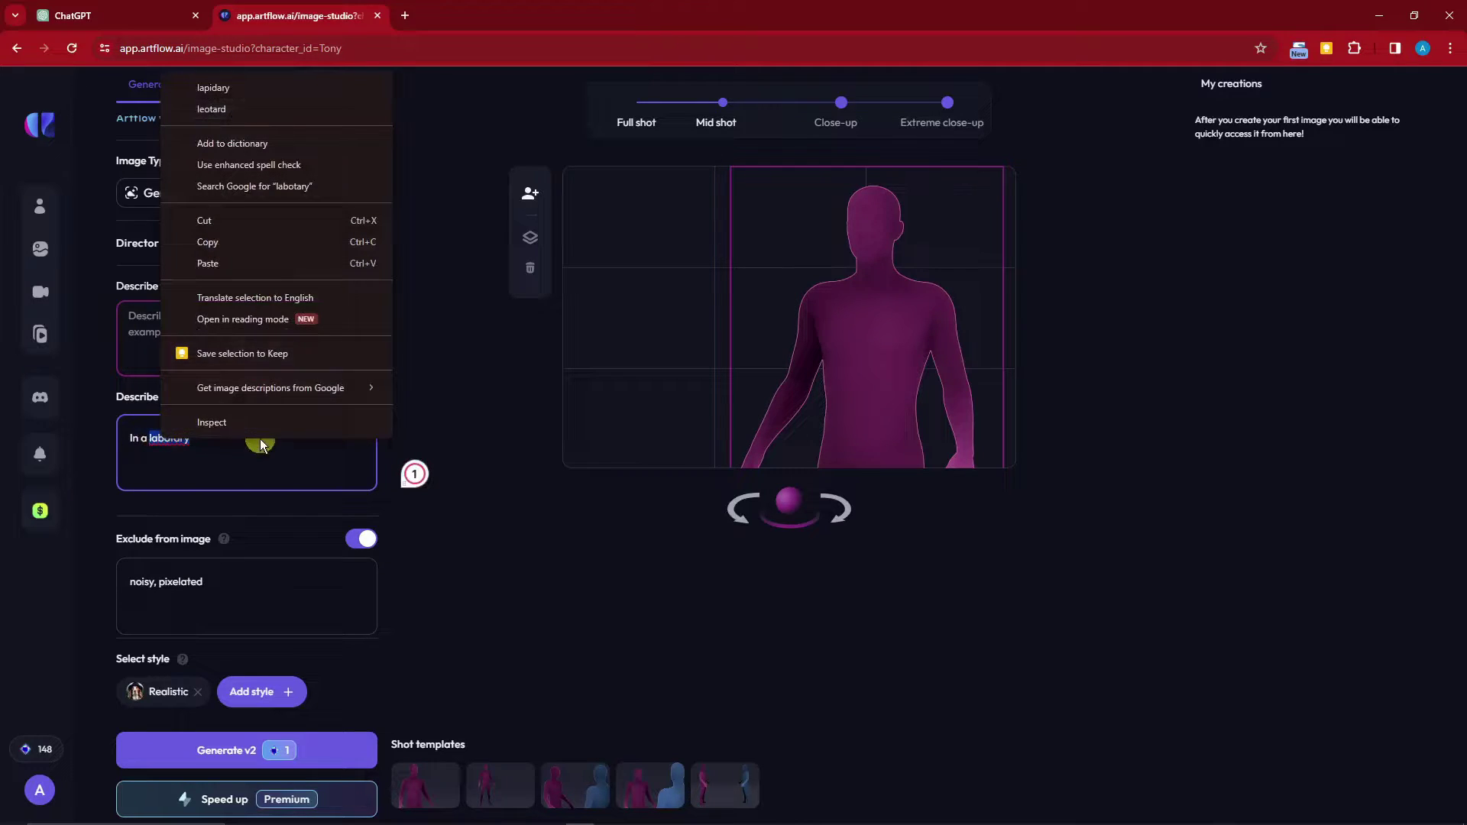
click(226, 438)
double_click(156, 438)
right_click(157, 439)
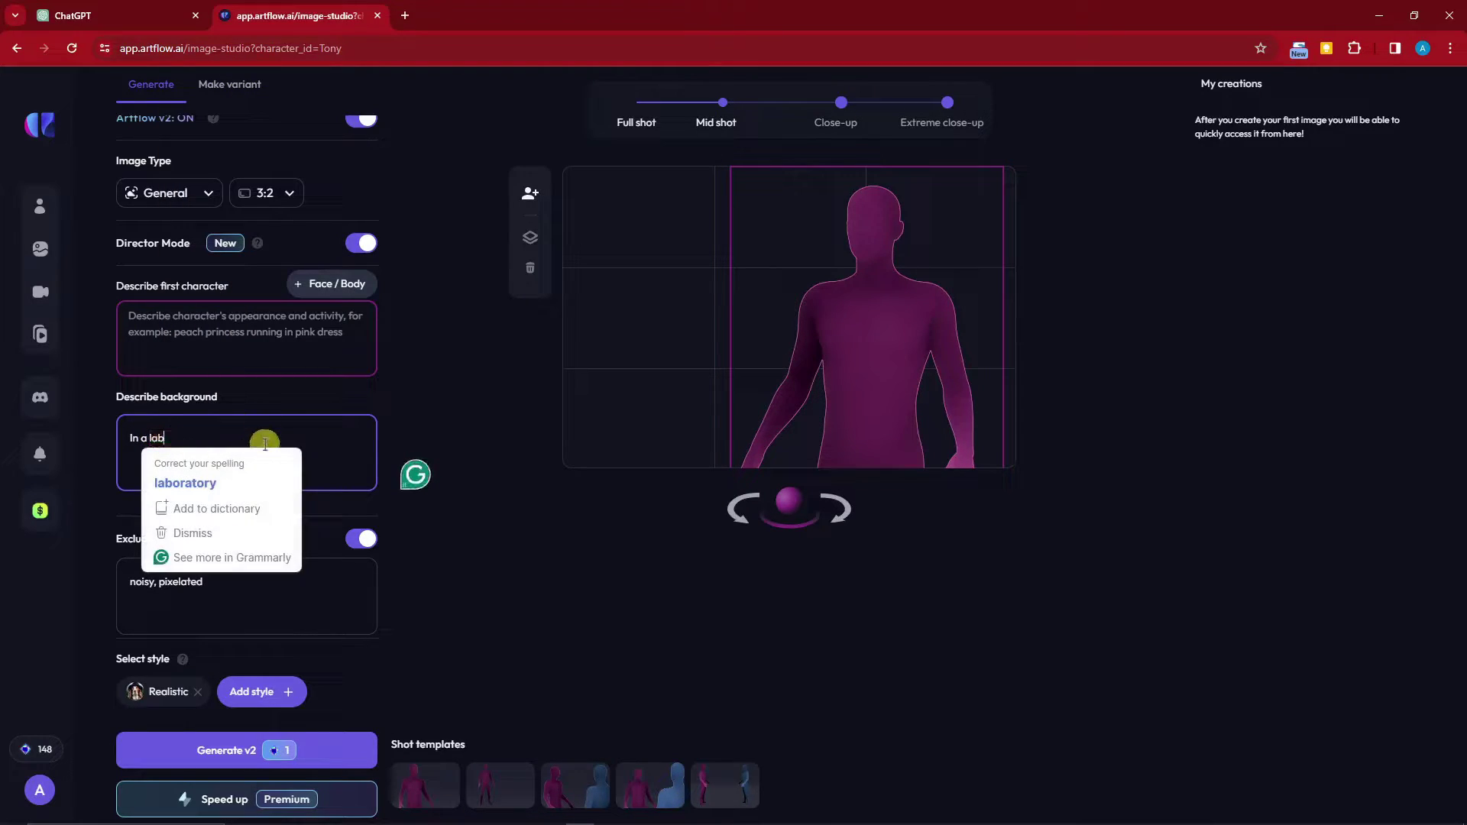
text(laborato)
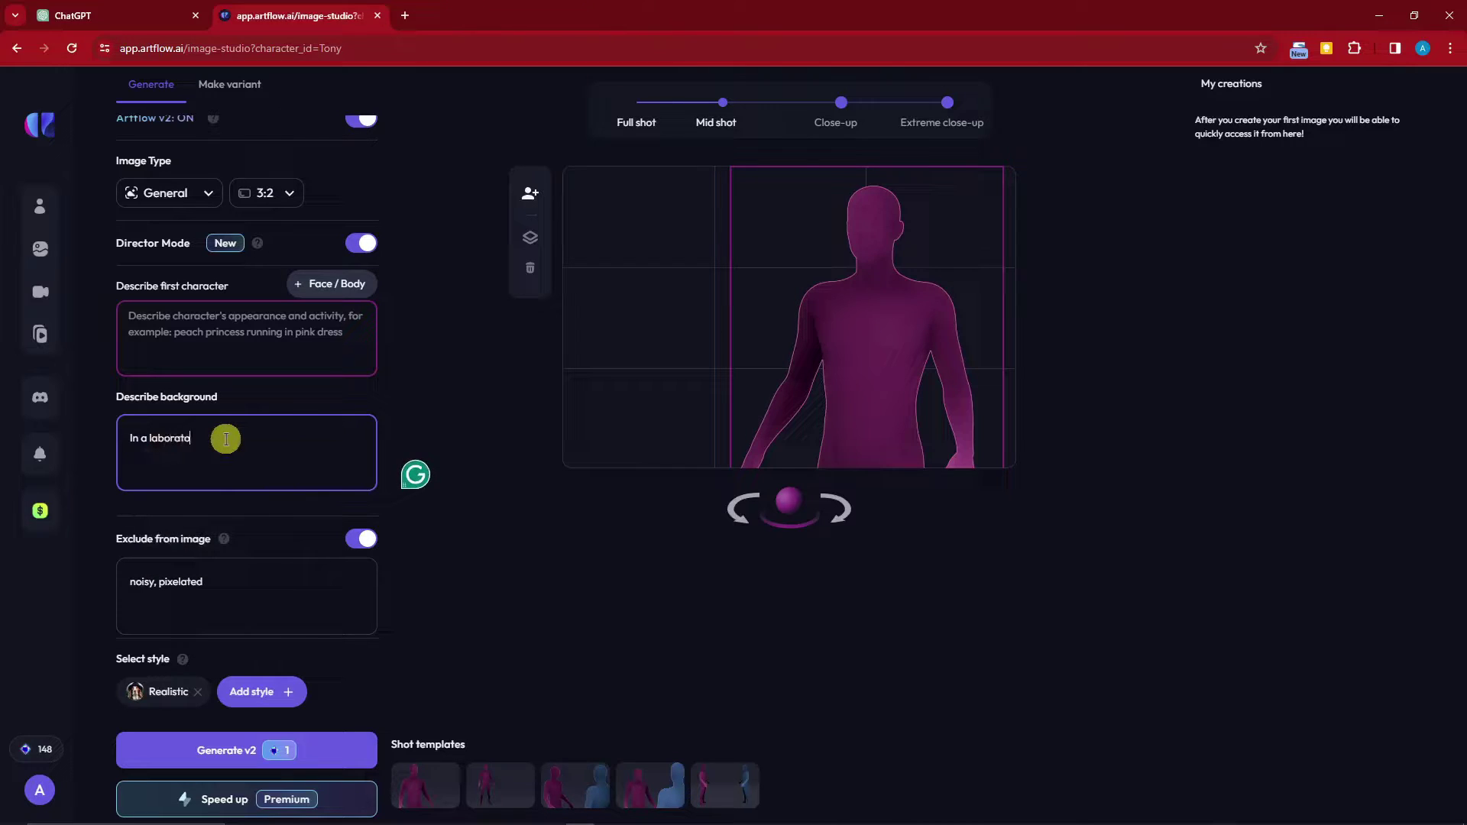
text(ry.)
key(BackSpace)
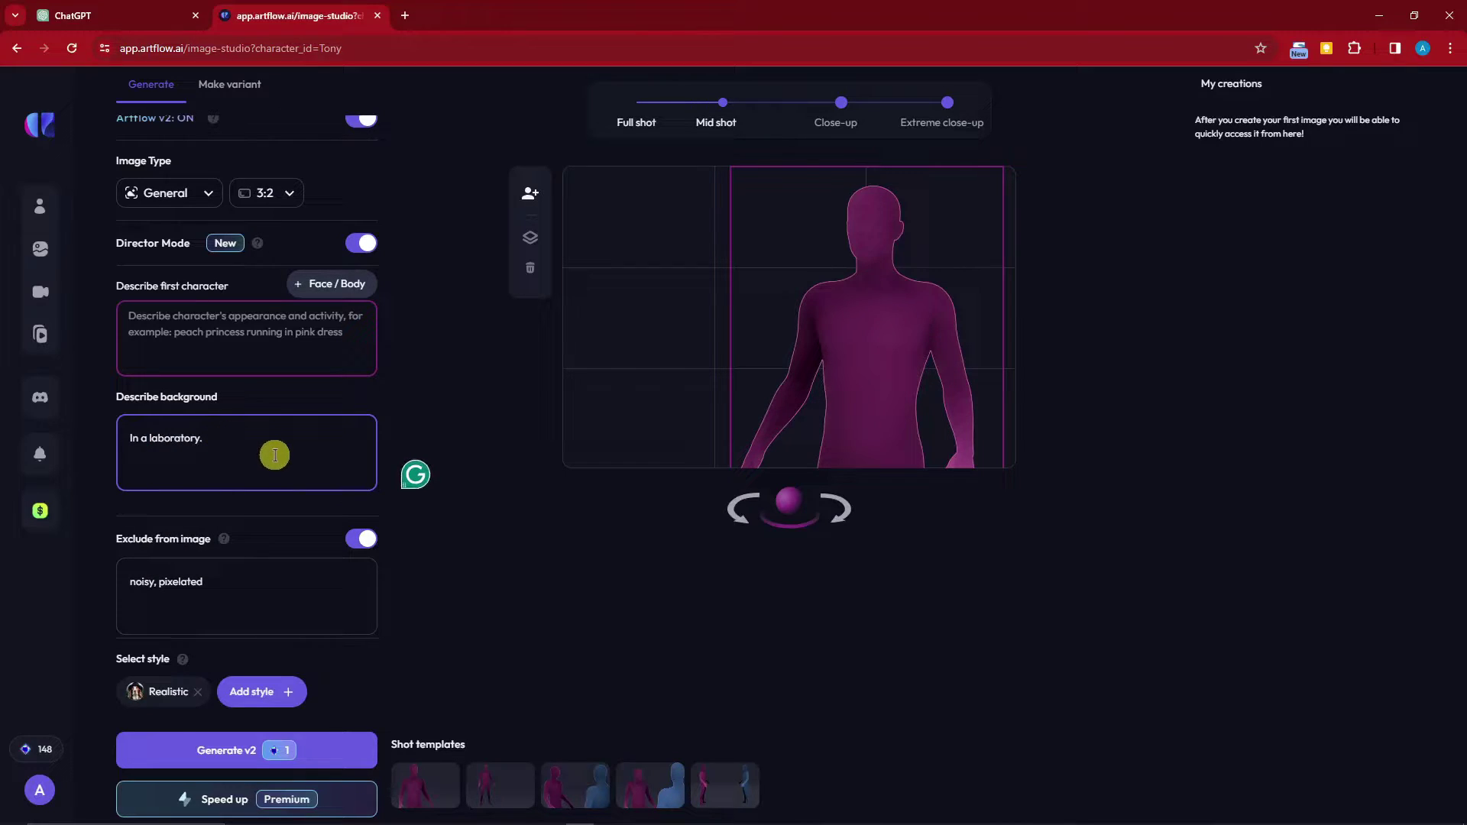
click(322, 762)
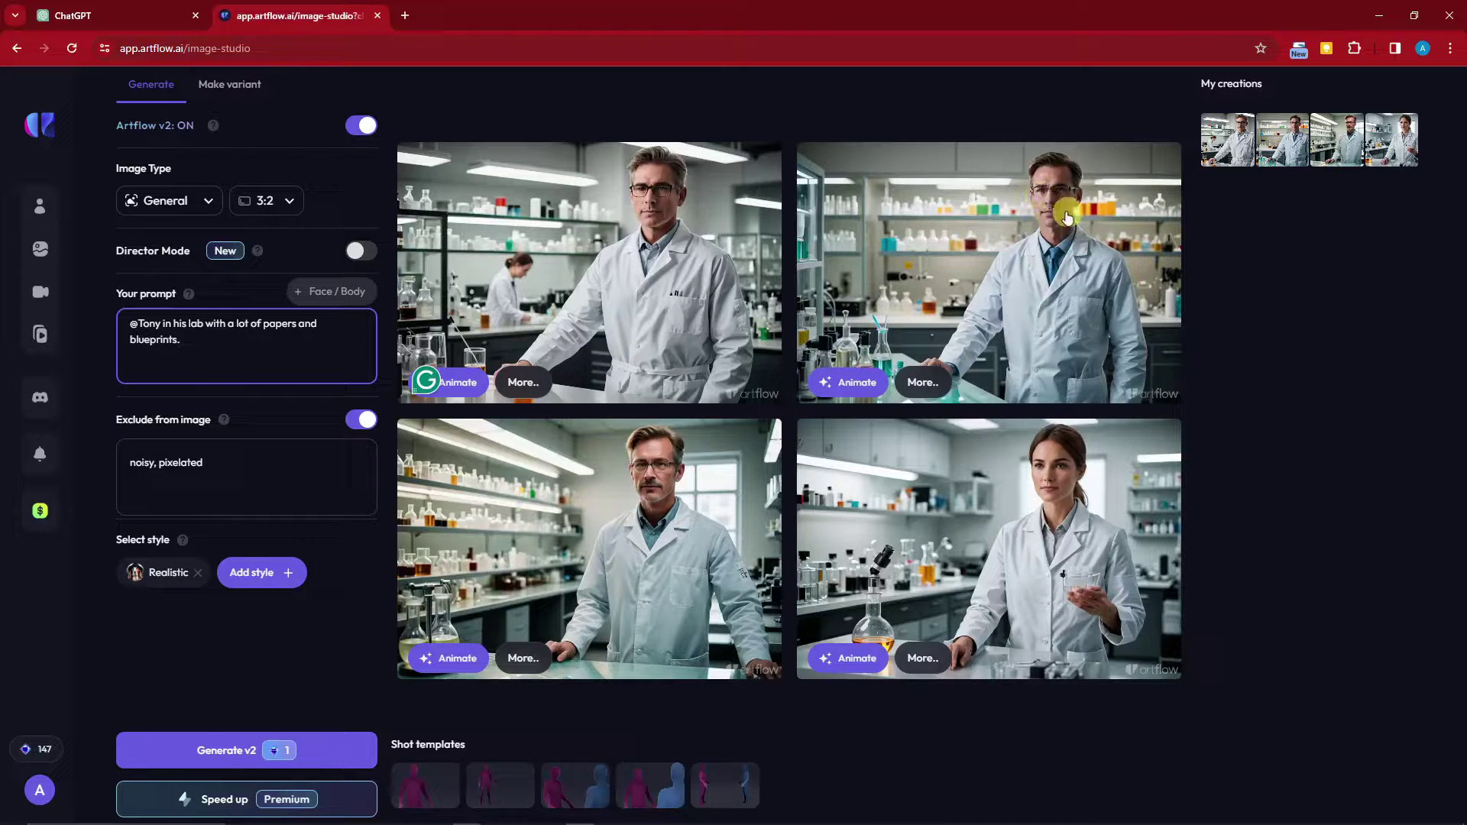
Check the further options of the generated laboratory image with the blue-tied man, and open that image enlarged
click(925, 384)
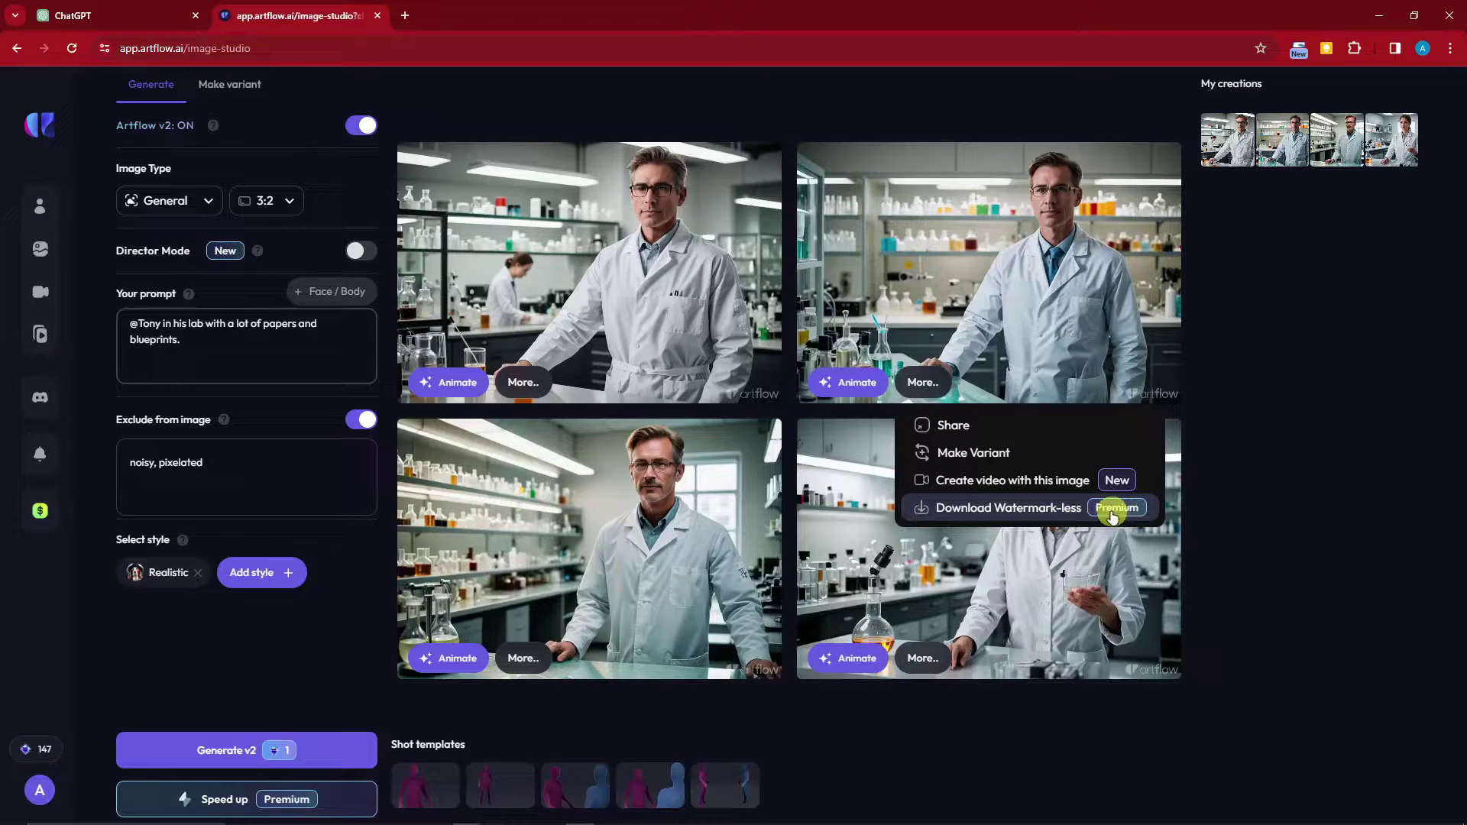
click(1049, 270)
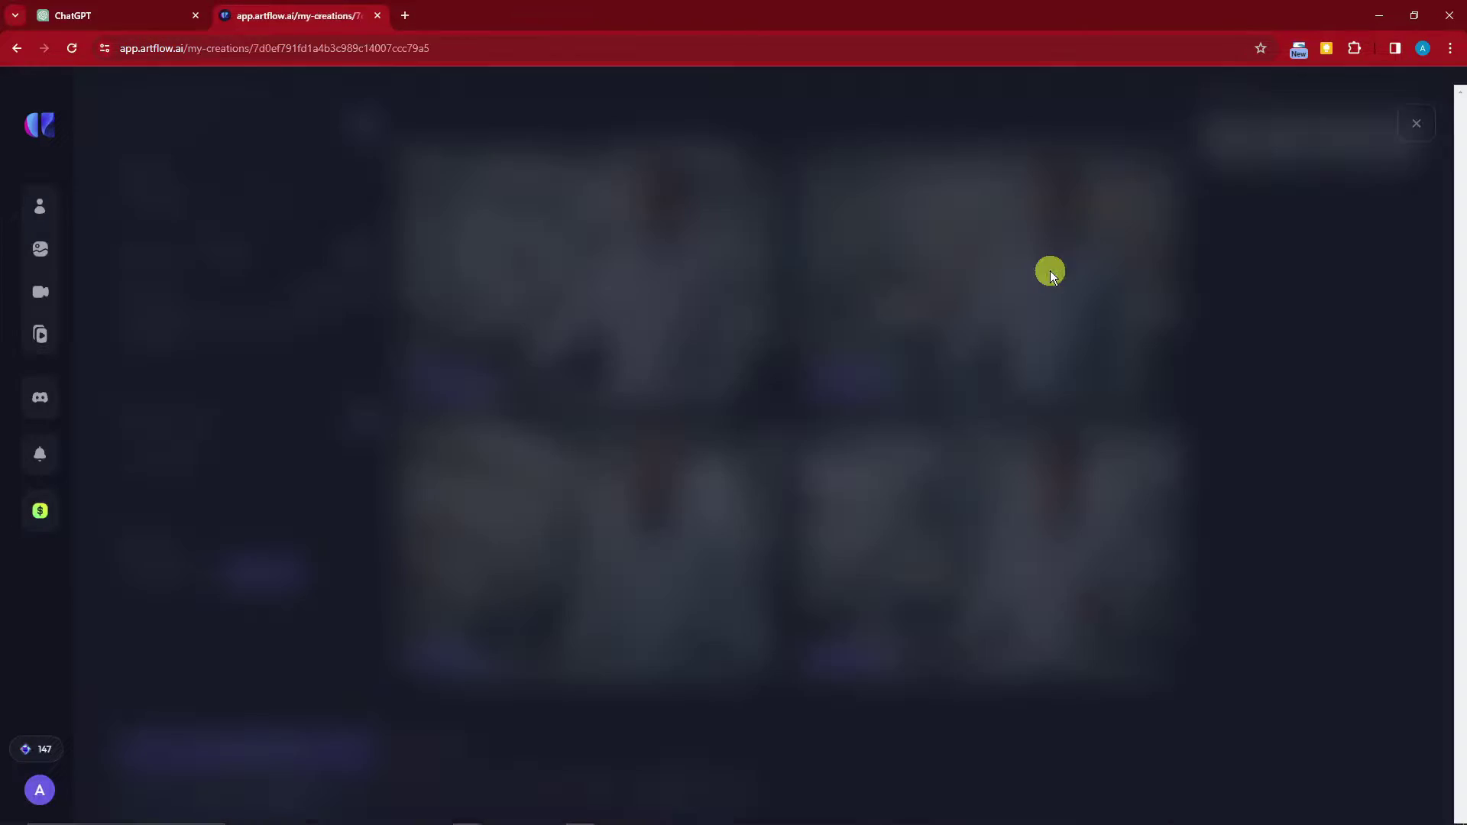
right_click(684, 341)
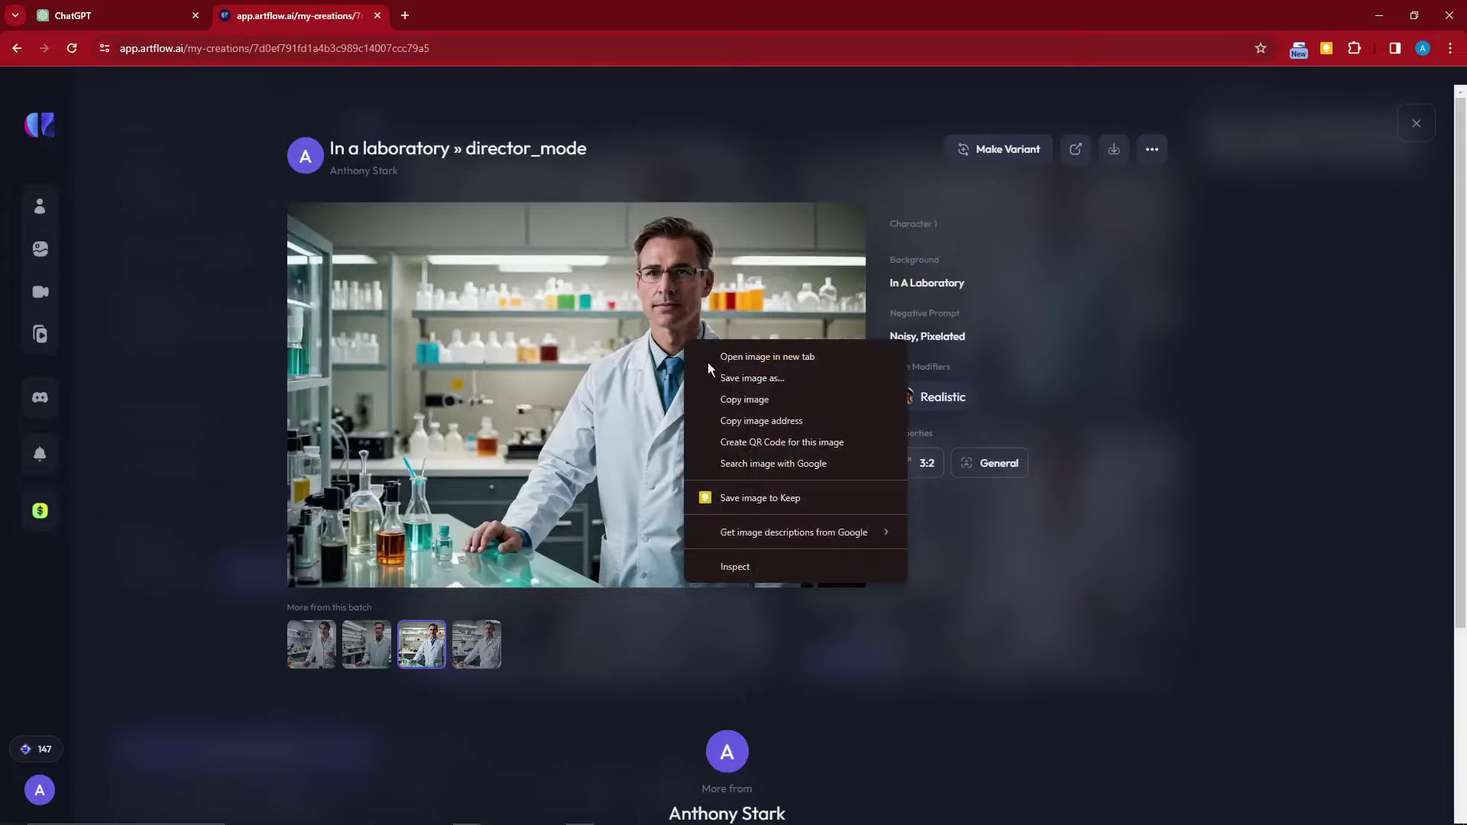
click(743, 382)
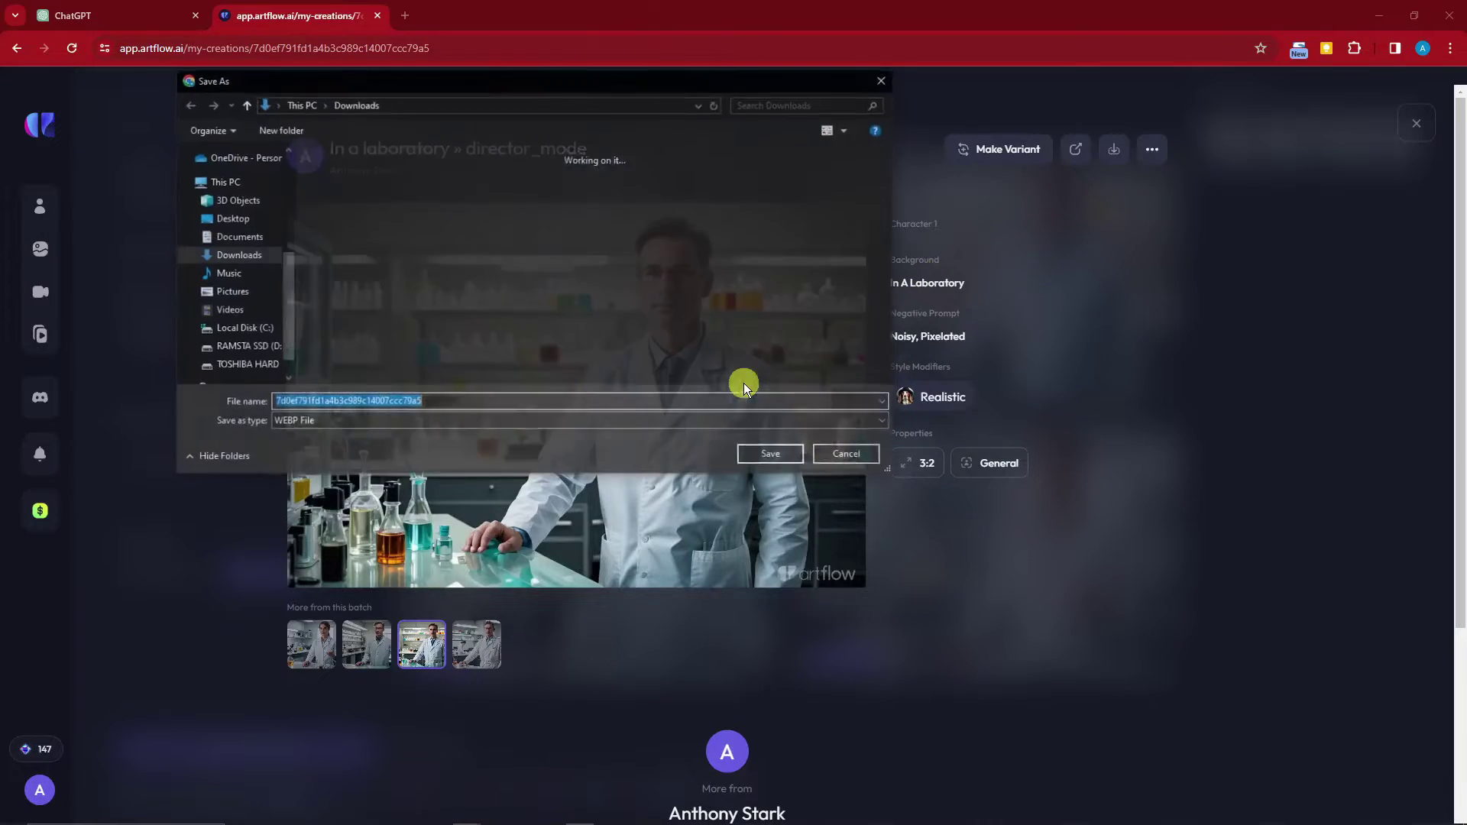
click(443, 422)
click(445, 435)
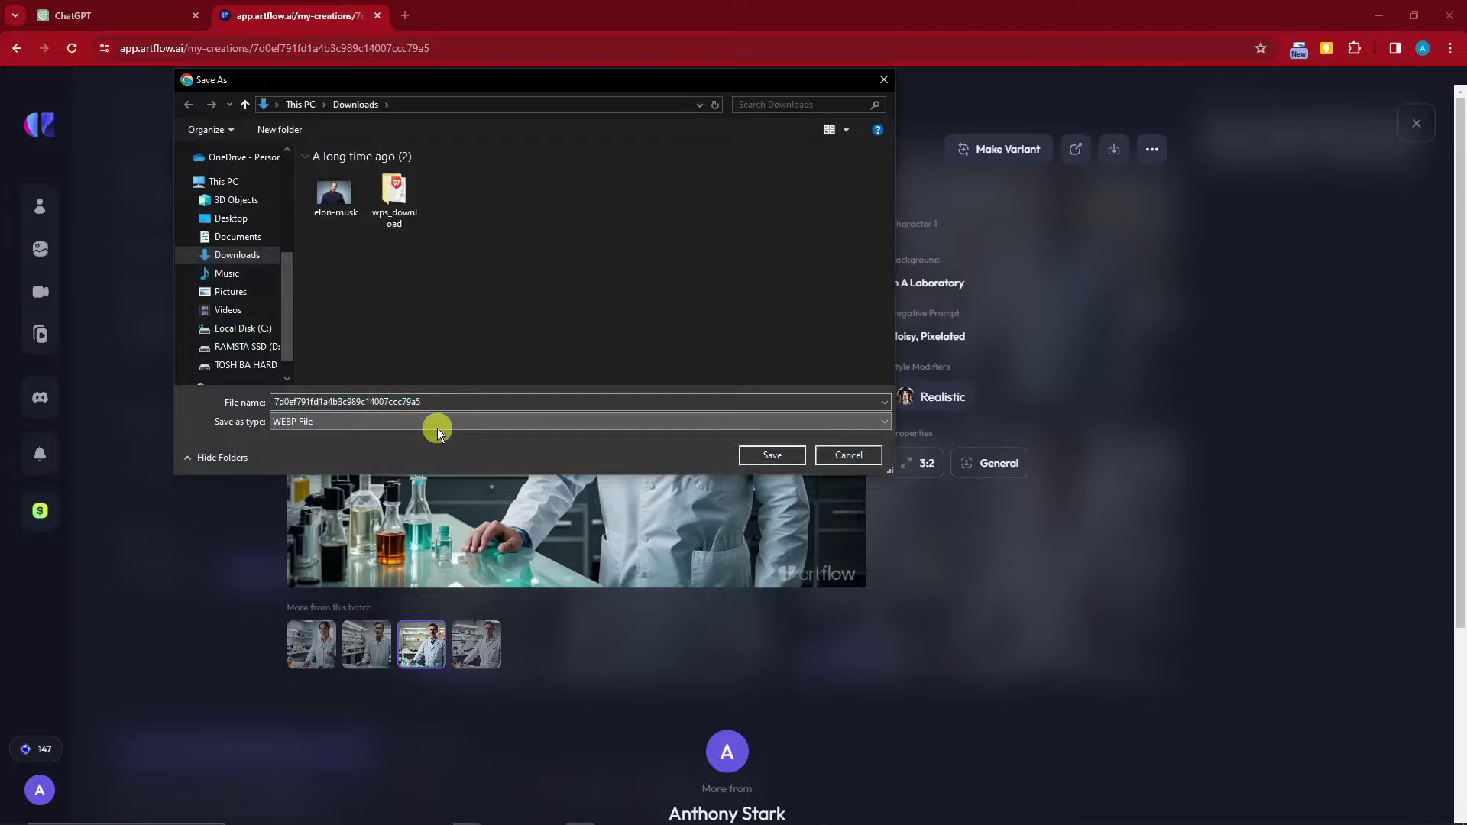
key(Return)
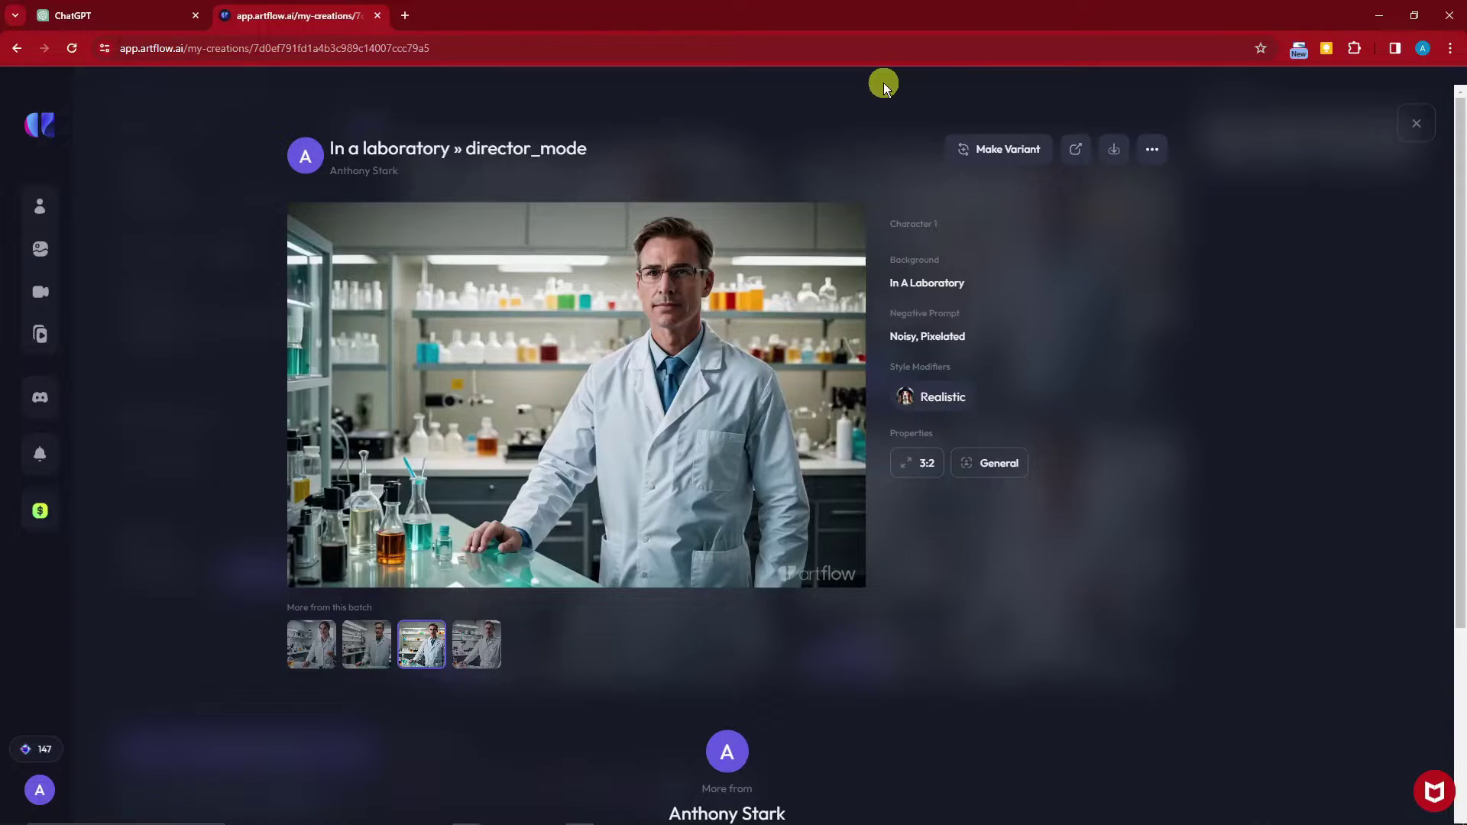
Capture the enlarged laboratory image as a screenshot and save it to the Desktop as the JPEG file Screenshot_1
key(Print)
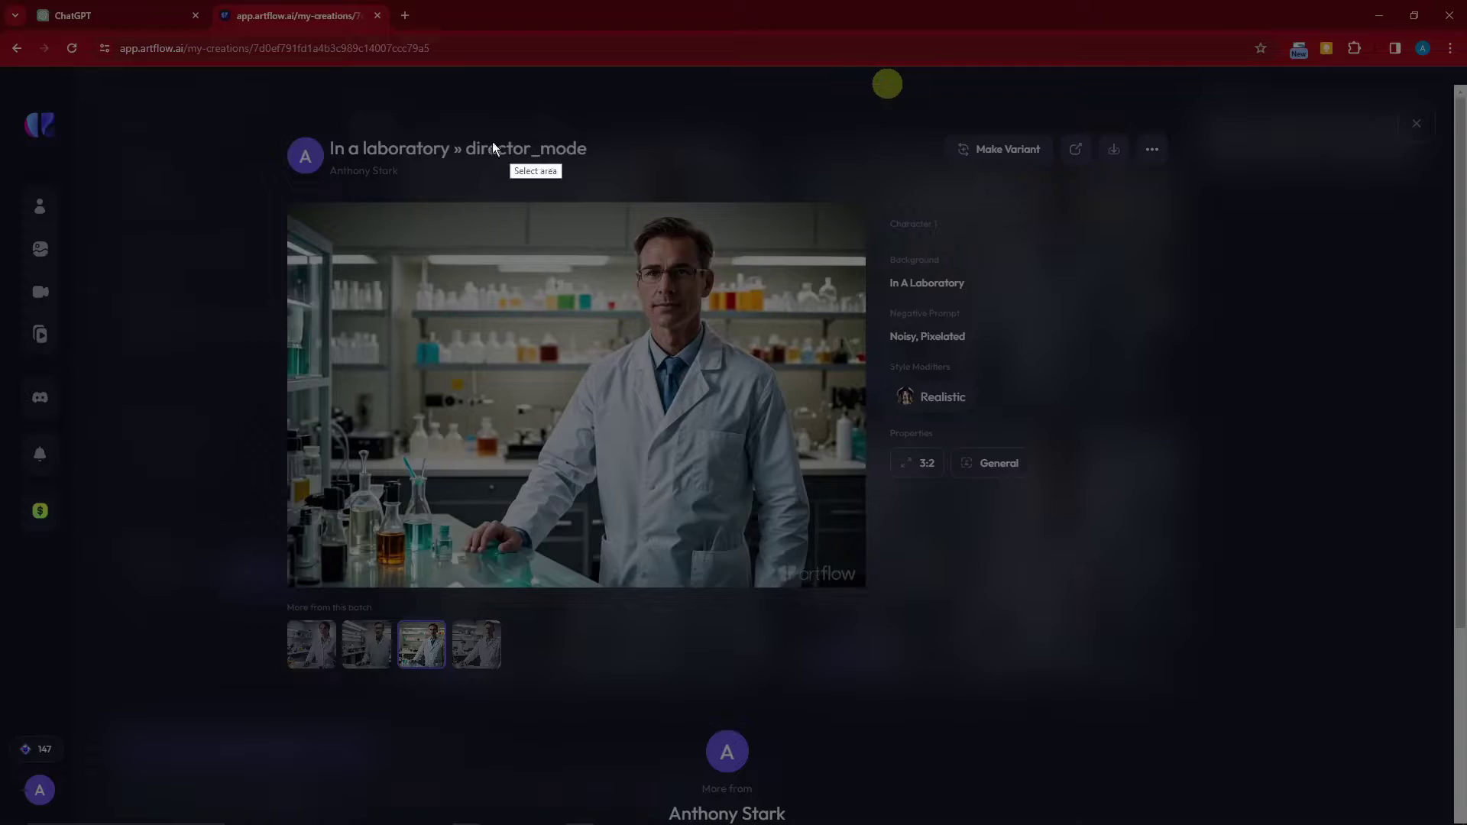
mouse_move(288, 202)
mouse_down()
mouse_move(749, 489)
mouse_move(866, 588)
mouse_up()
key(ctrl+s)
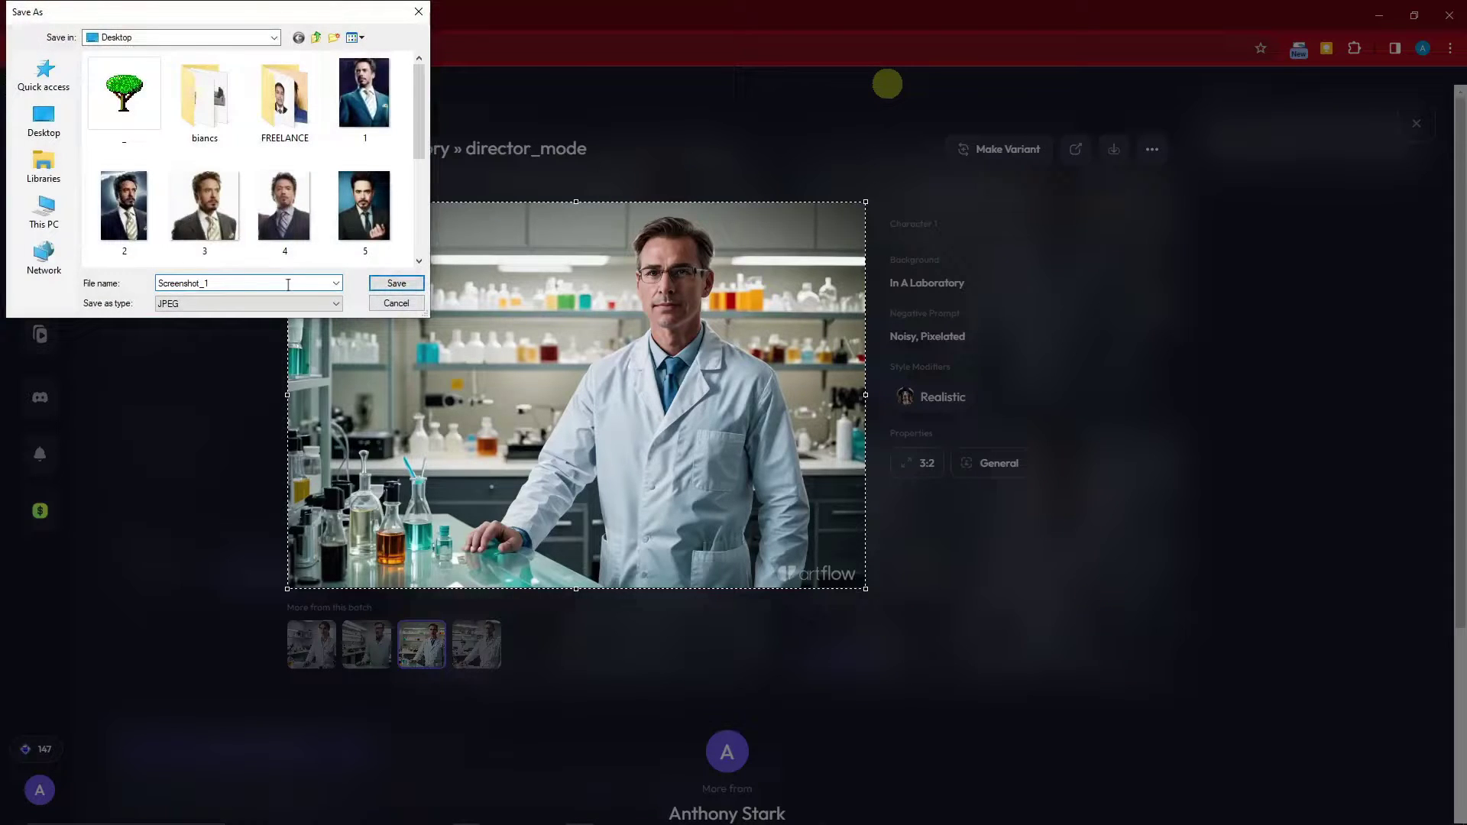
drag(252, 10, 315, 34)
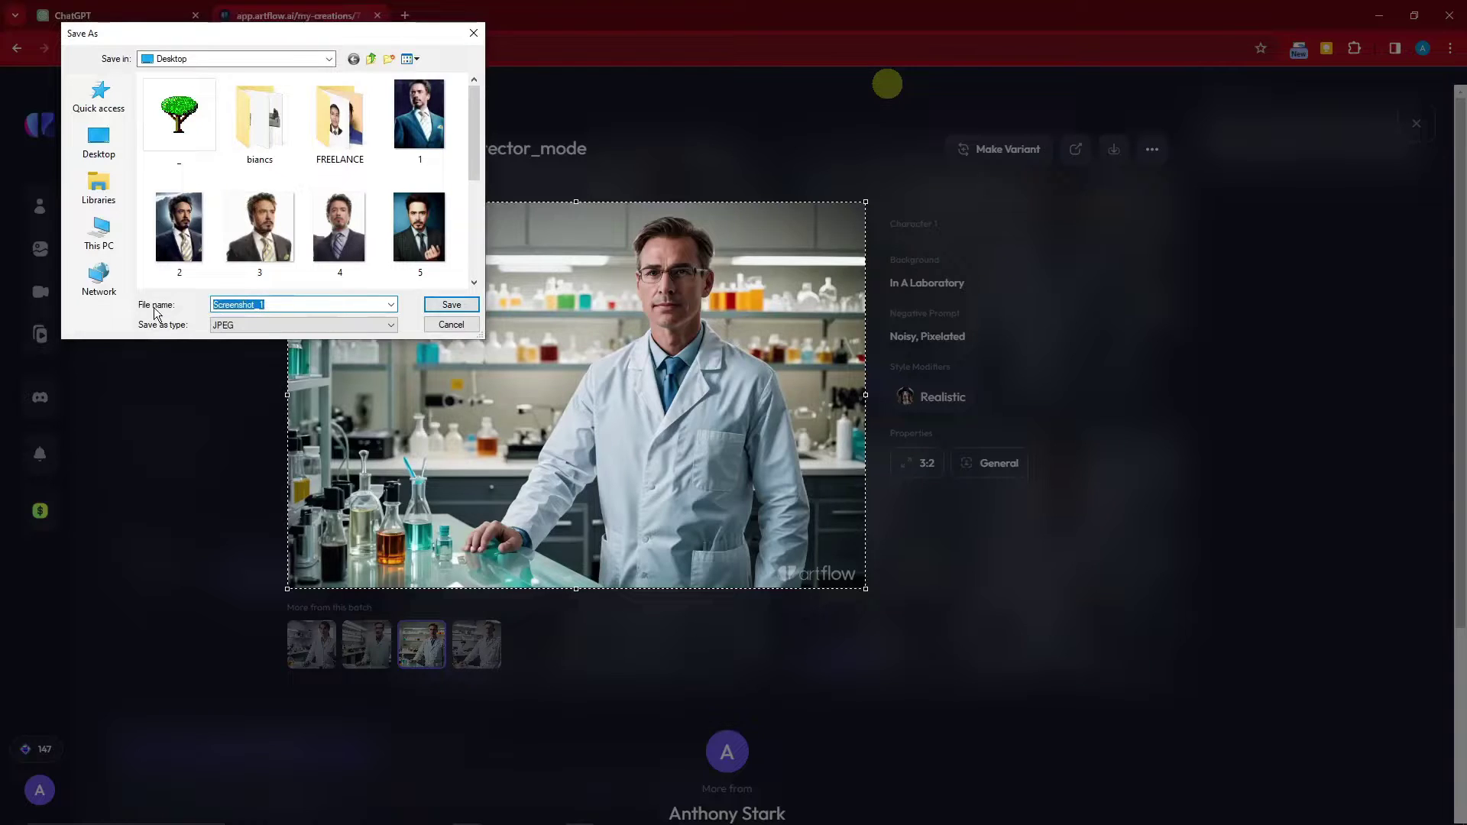
click(451, 305)
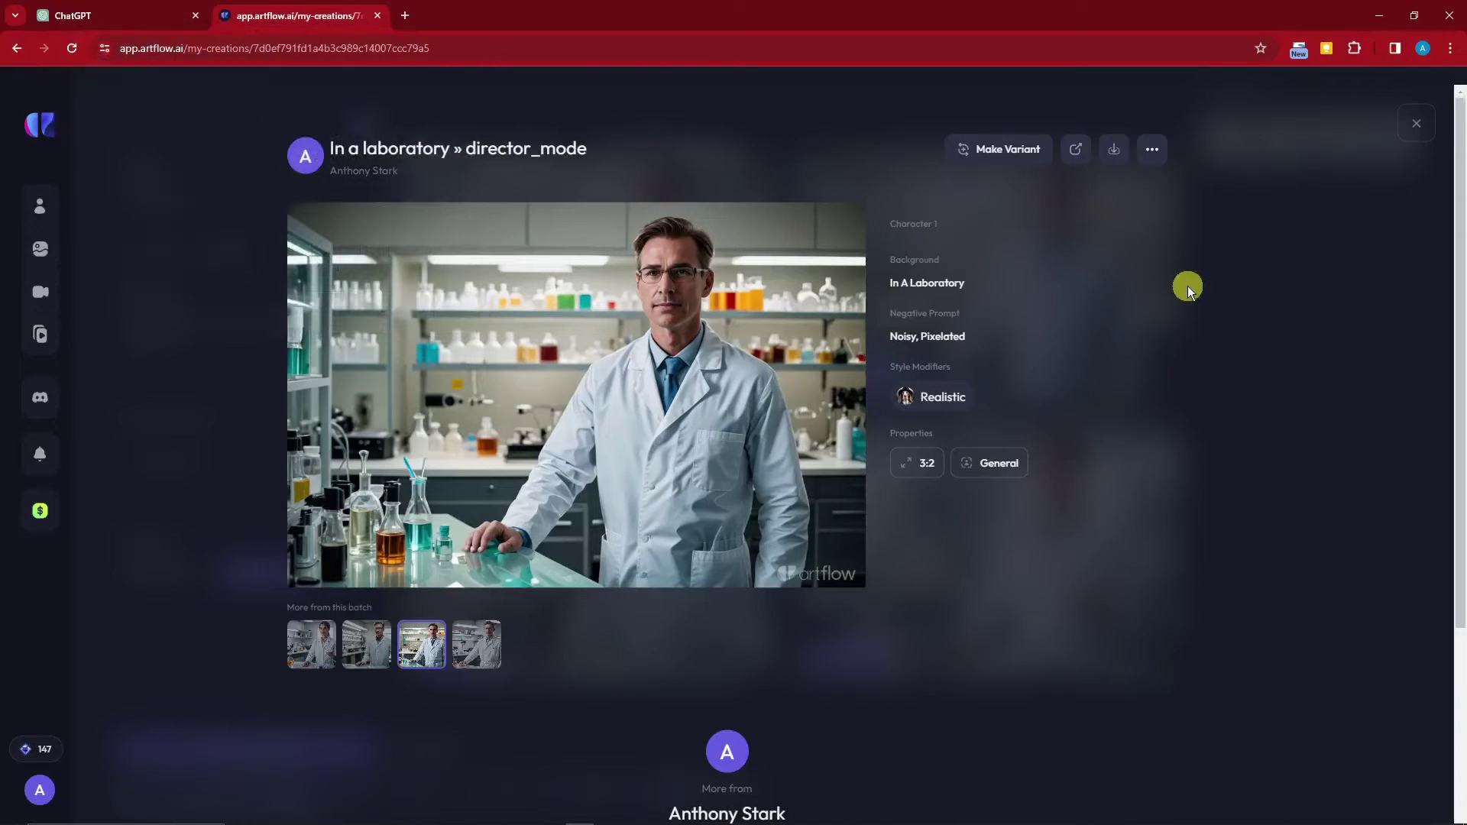
Try to download the laboratory image, view the upgrade plans offered, and close the enlarged image
click(1116, 151)
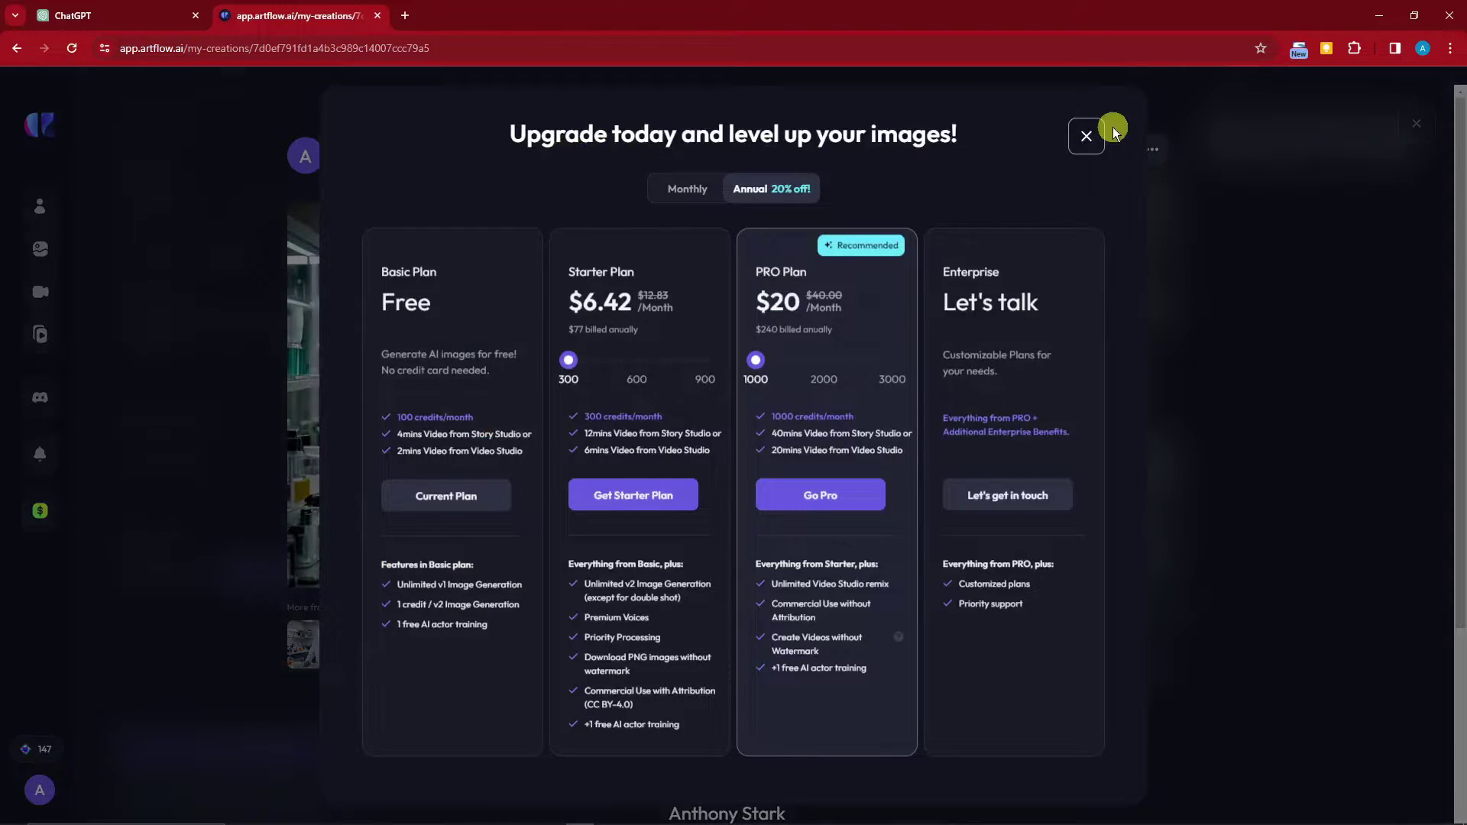
click(1086, 139)
click(1116, 151)
click(1085, 138)
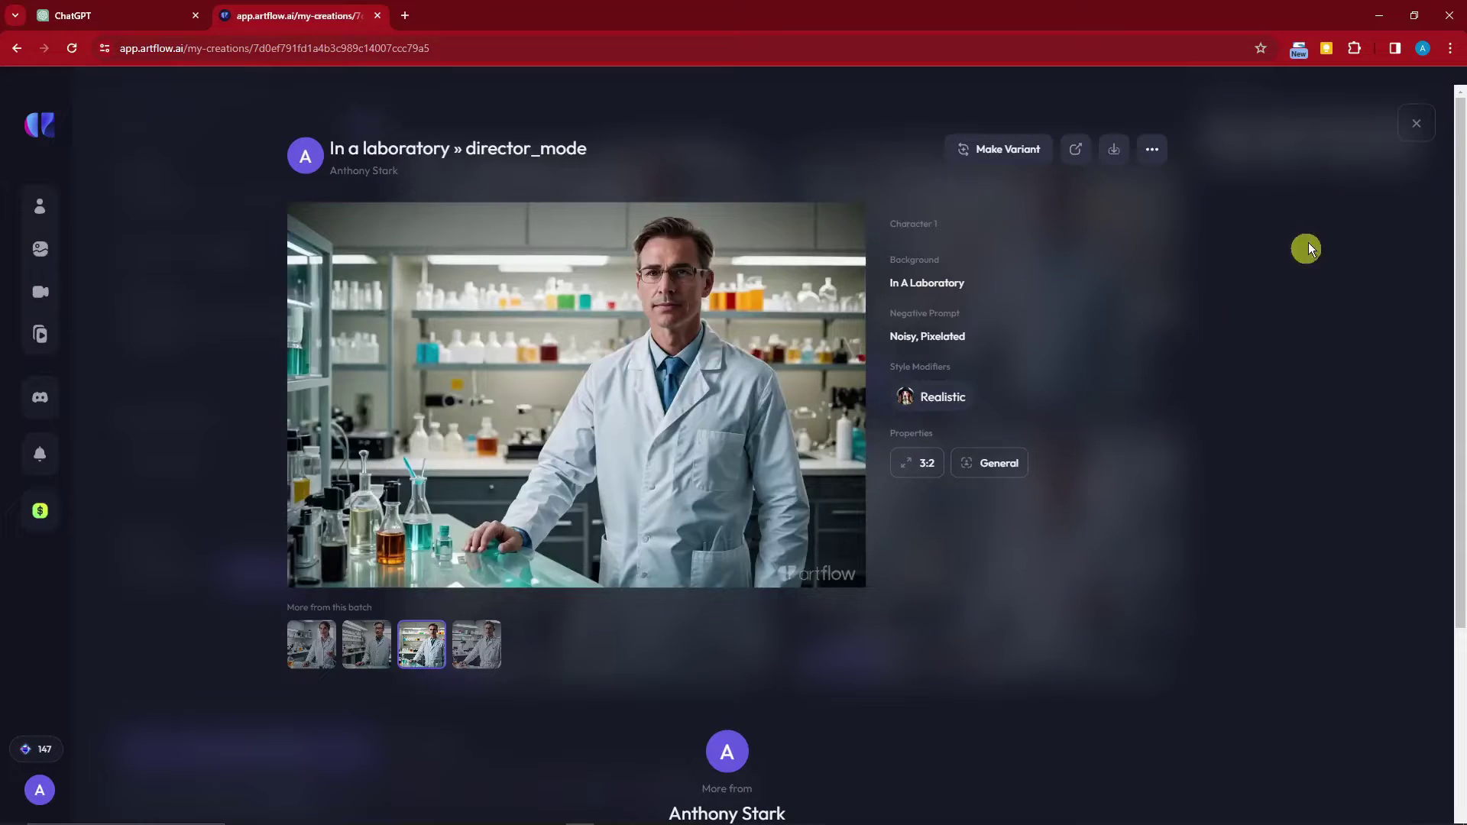
click(1417, 123)
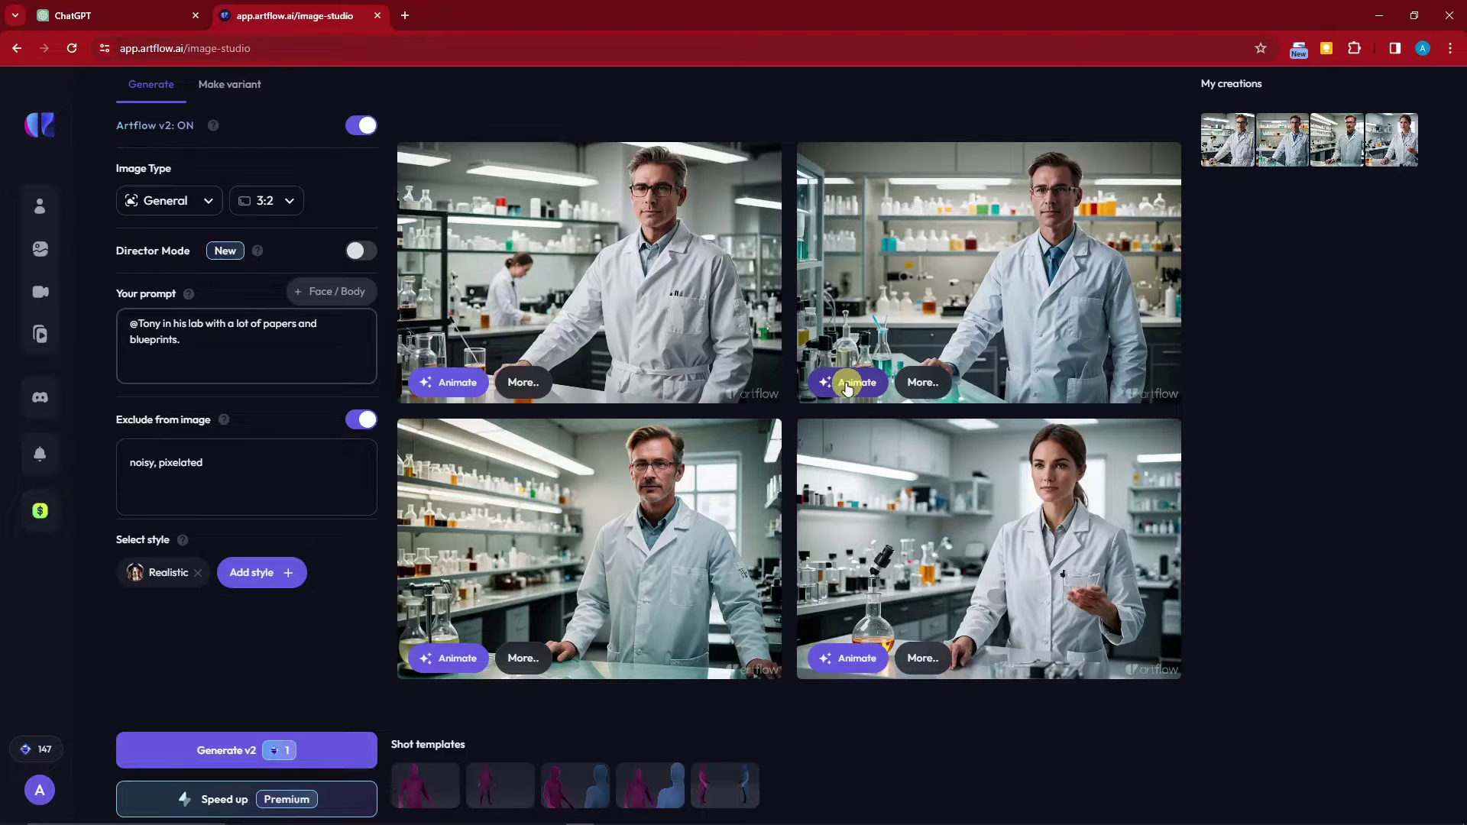
click(273, 340)
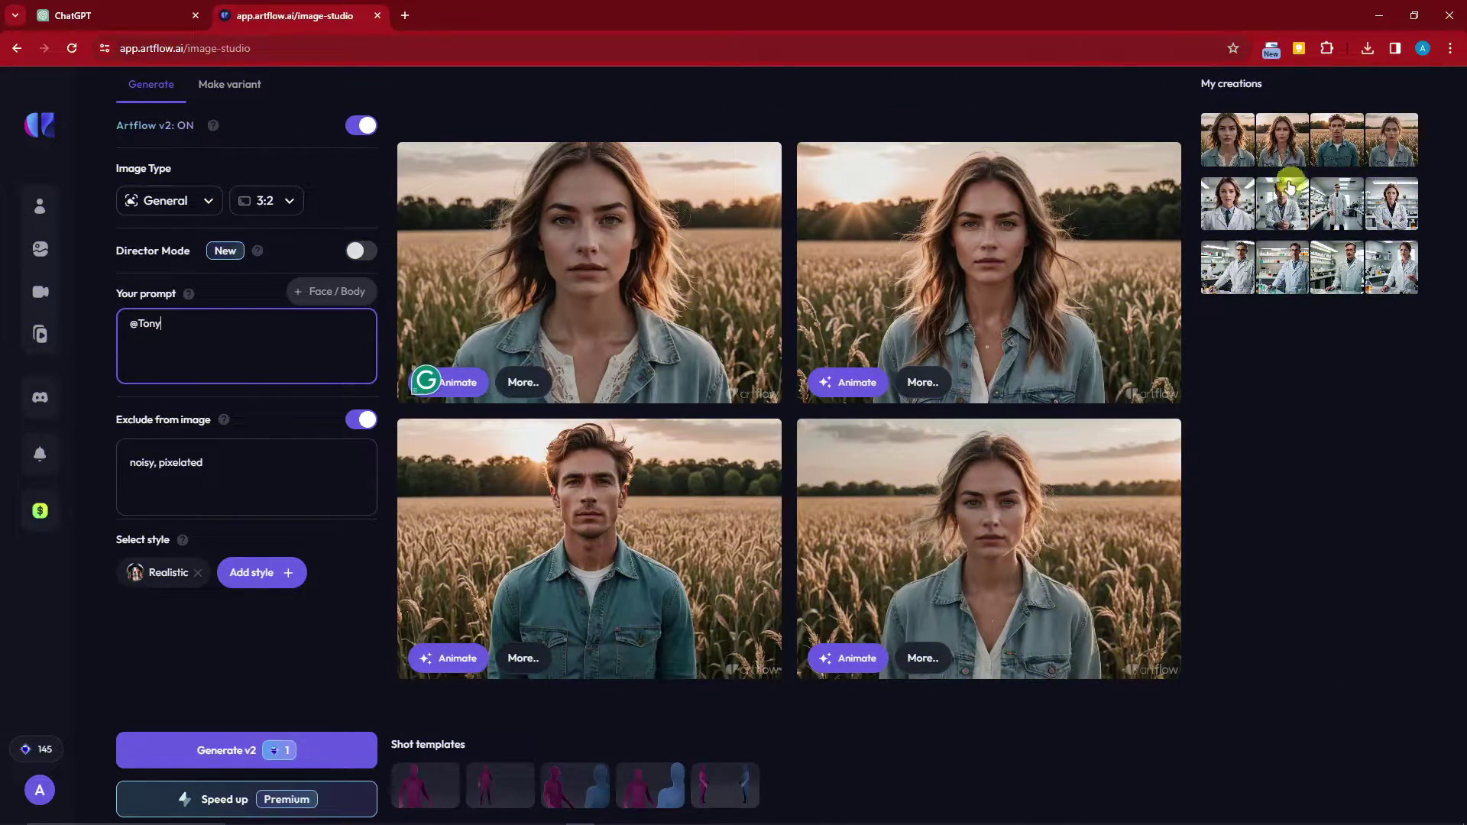
click(1238, 195)
click(1229, 269)
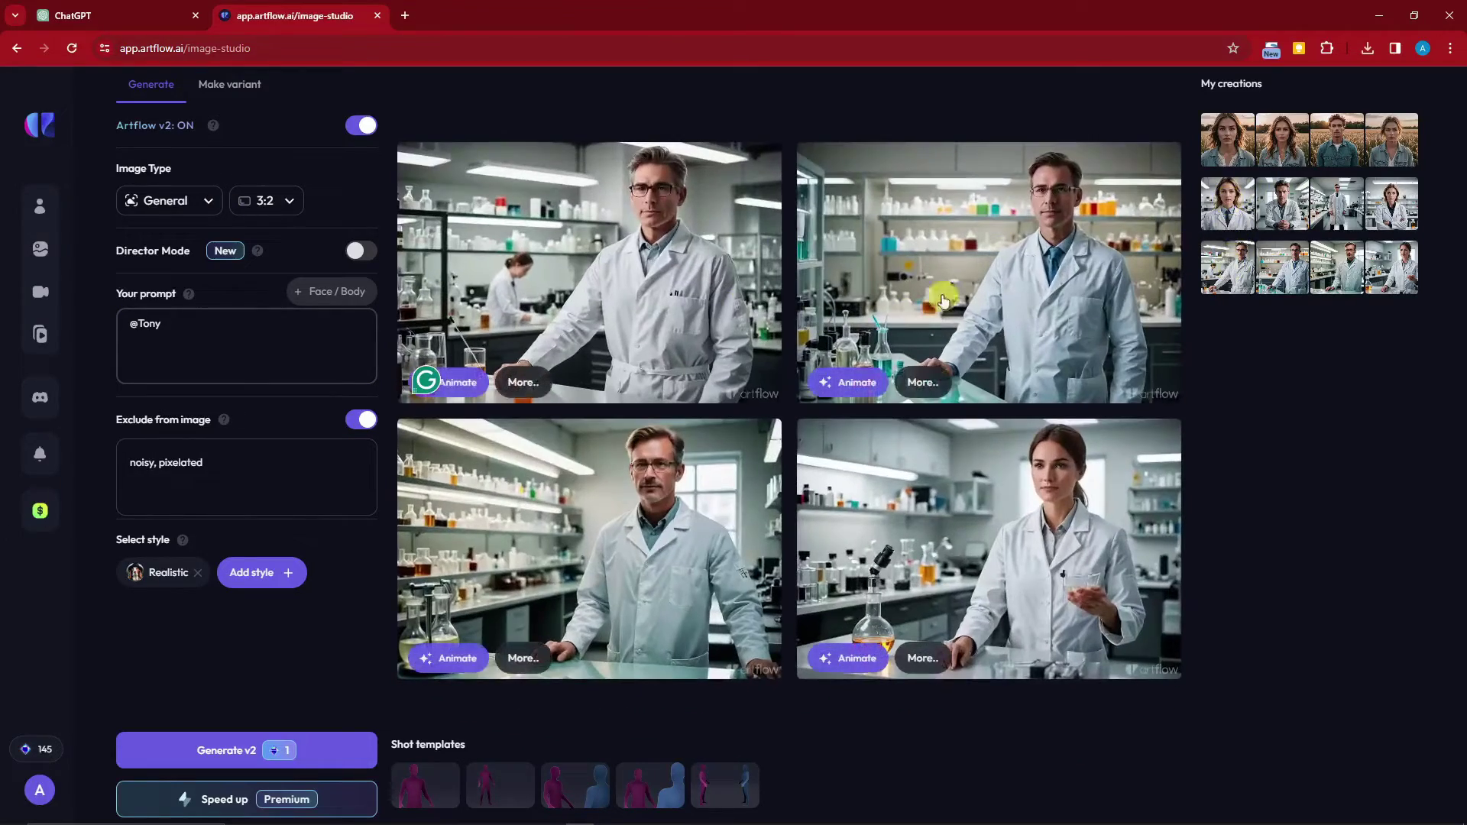
click(1228, 217)
click(1226, 153)
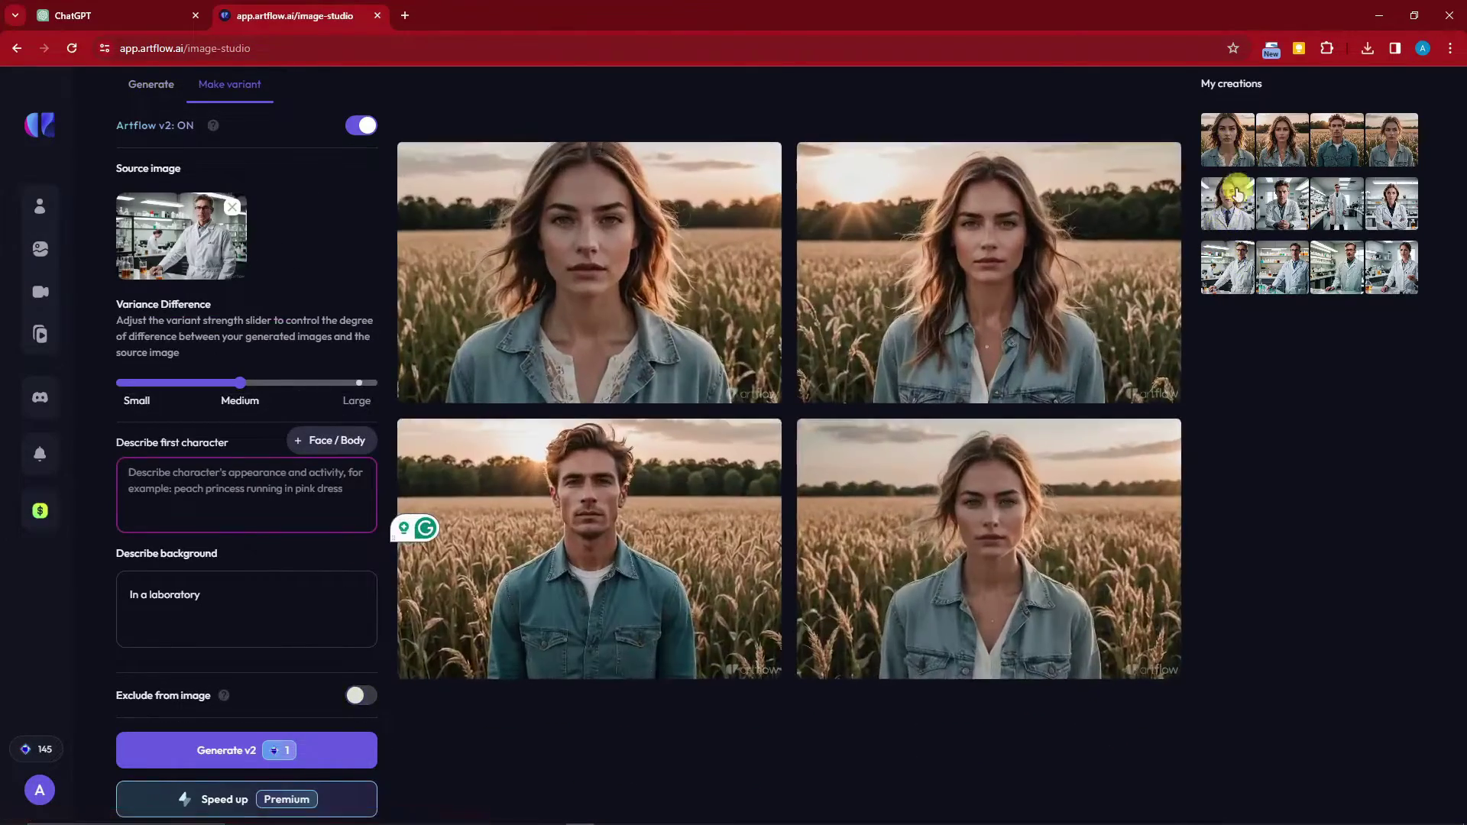
click(1242, 205)
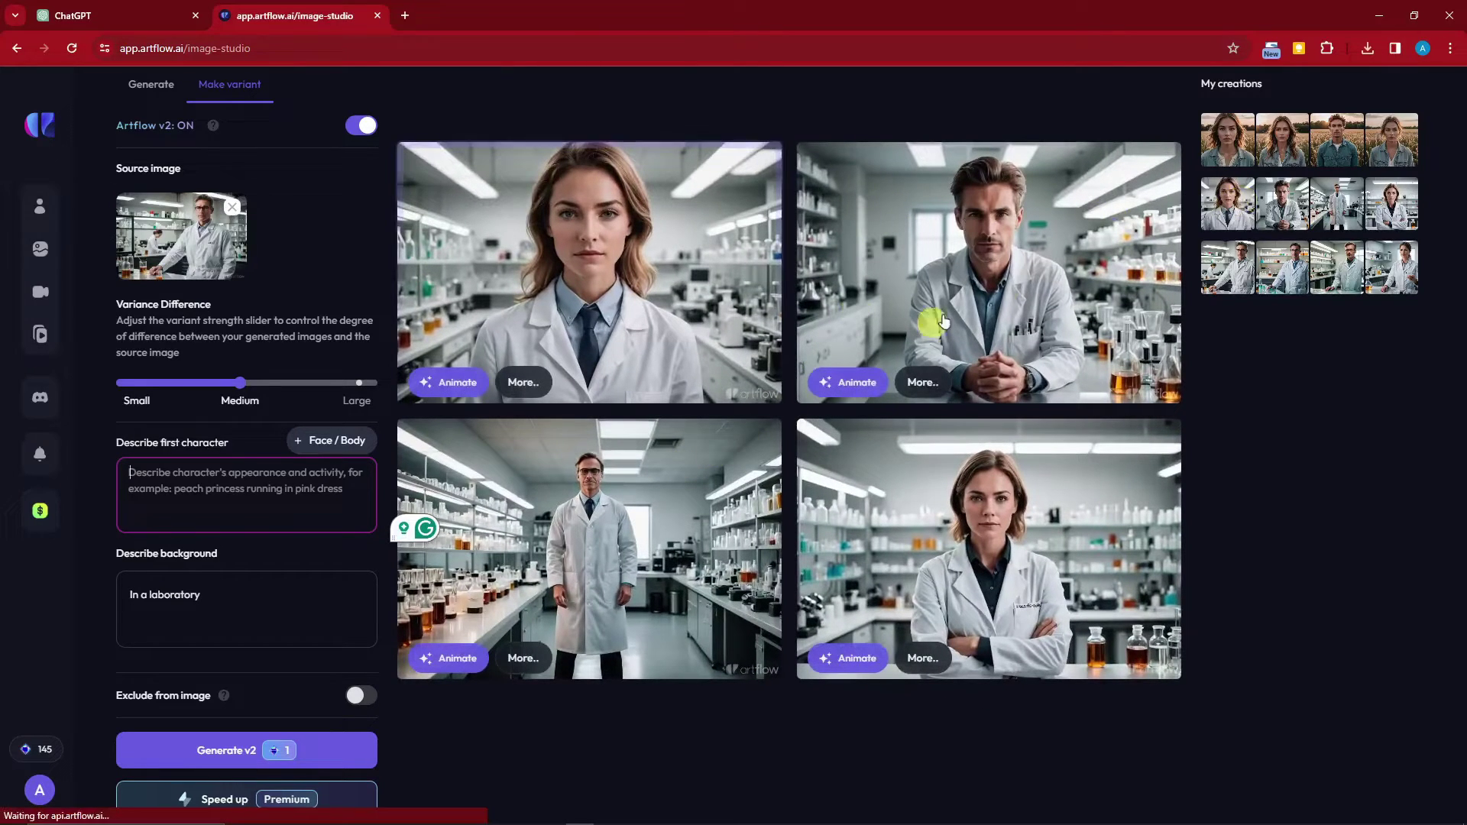
click(1234, 134)
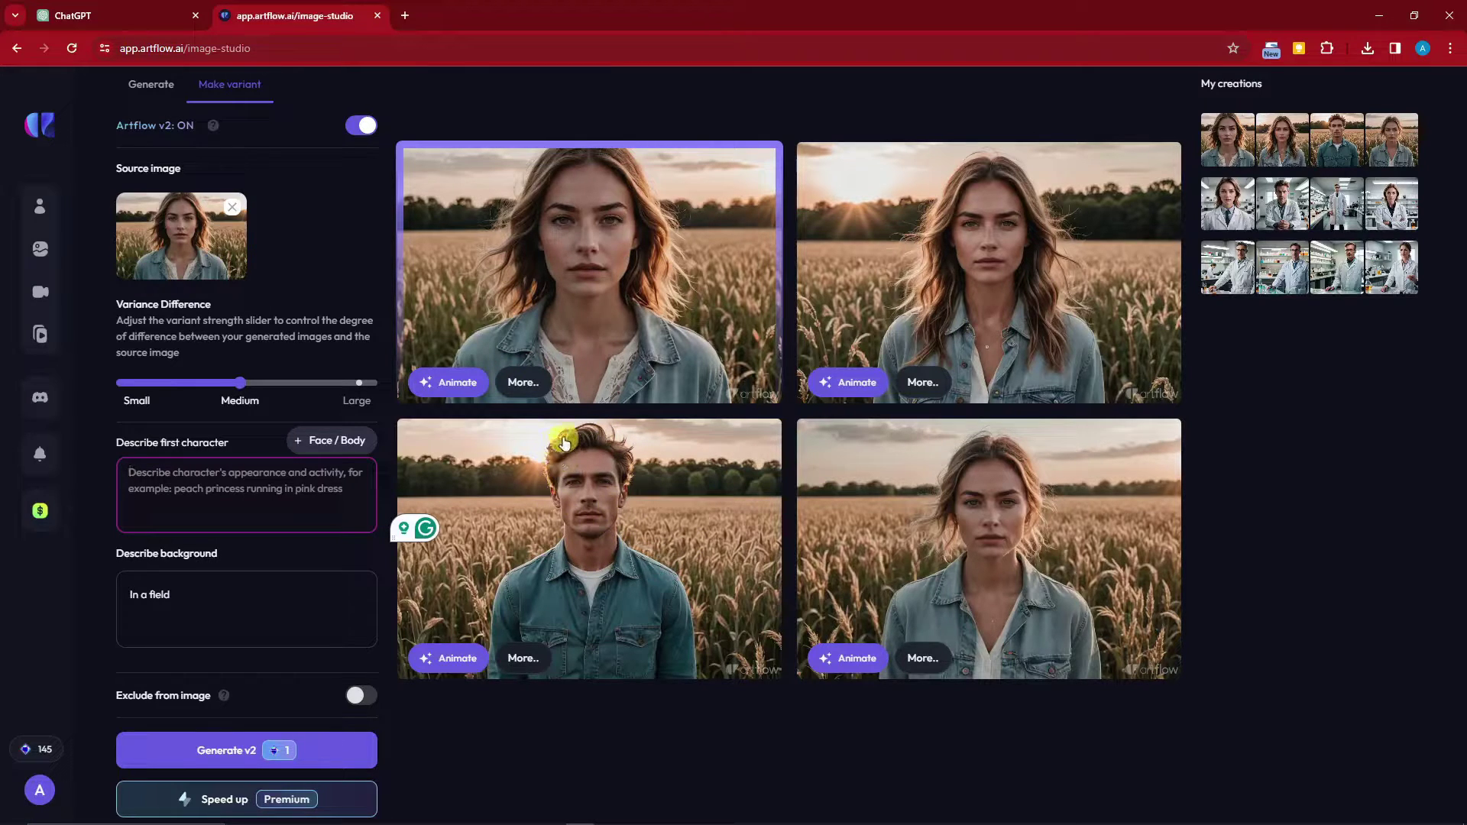
click(1232, 252)
click(1244, 206)
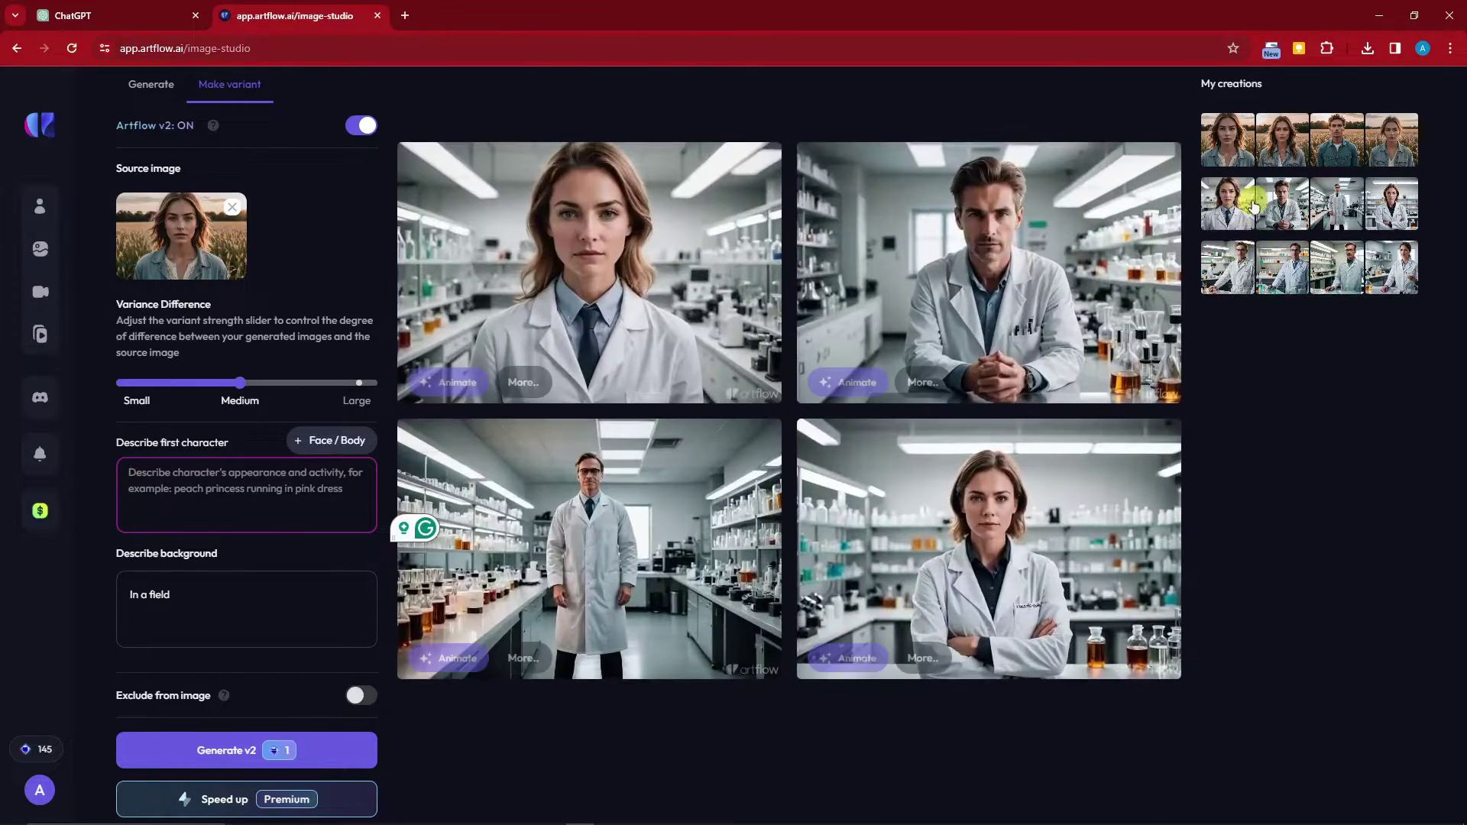
Switch to ChatGPT and read the "Tony's Discovery" paragraph that begins "With courage and friendship"
click(171, 93)
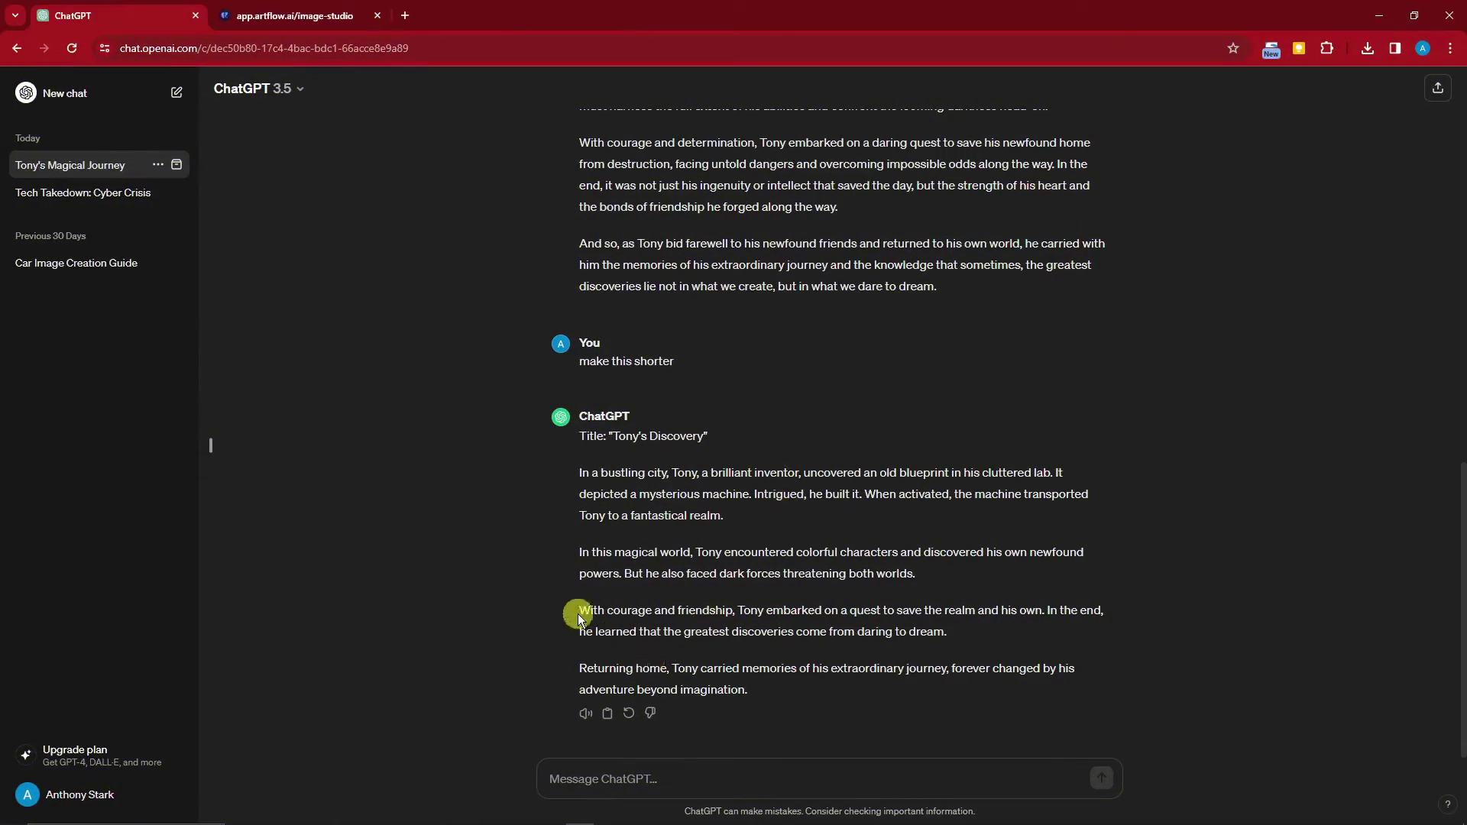
drag(578, 610, 1021, 606)
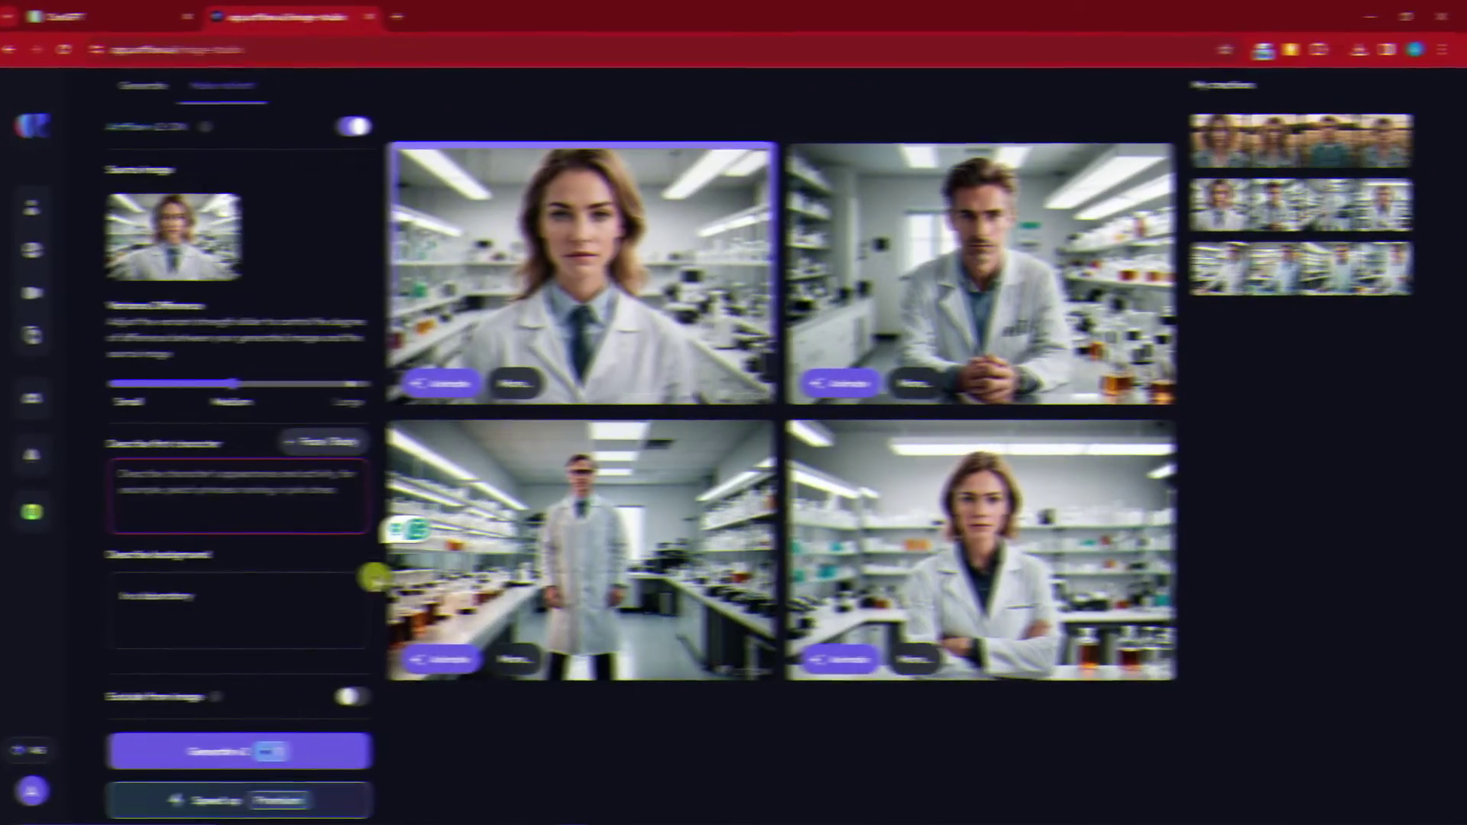
Switch back to Artflow and clear the background description in the variant settings
click(236, 606)
key(ctrl+a)
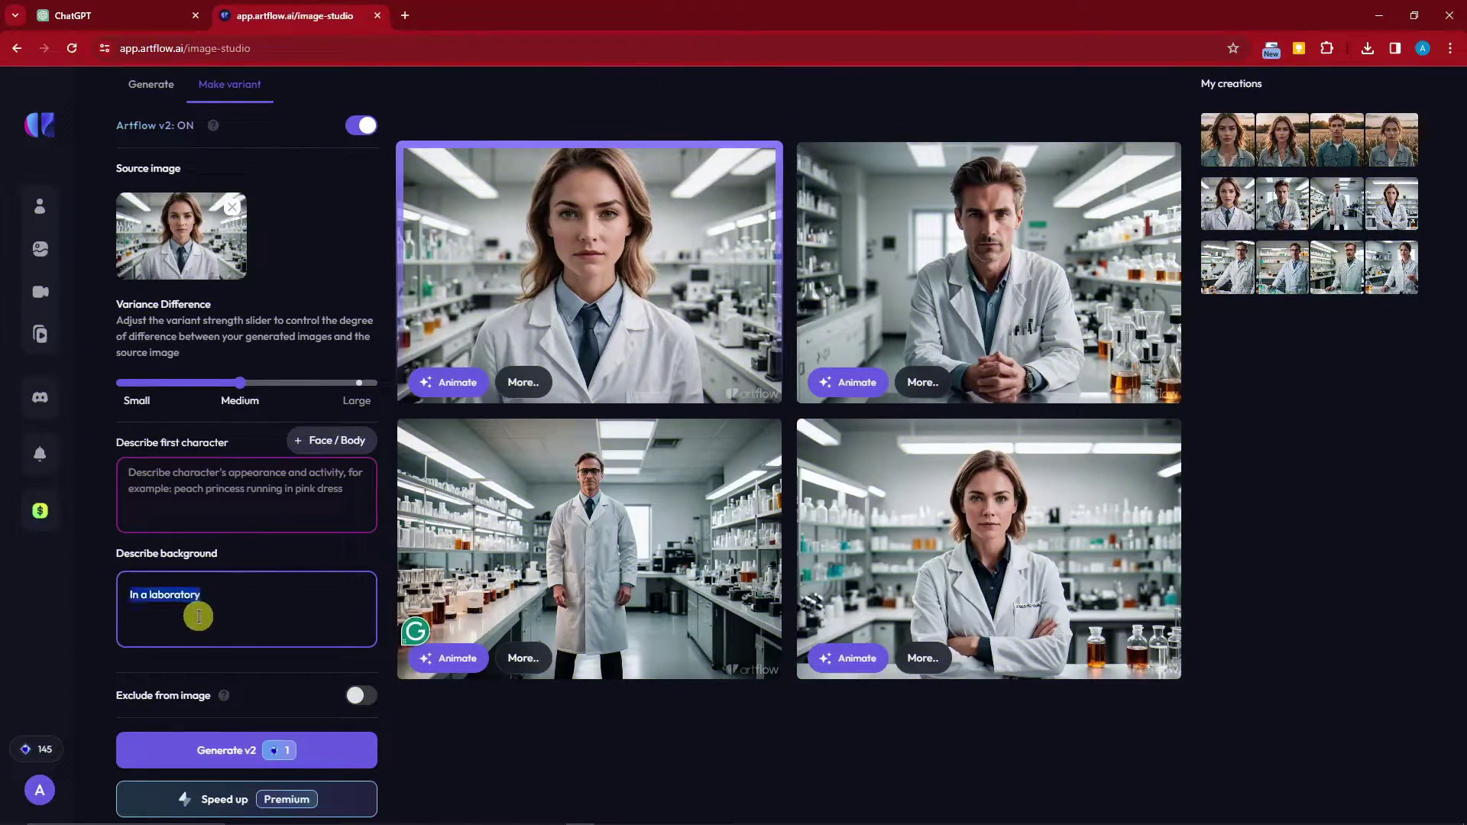
key(BackSpace)
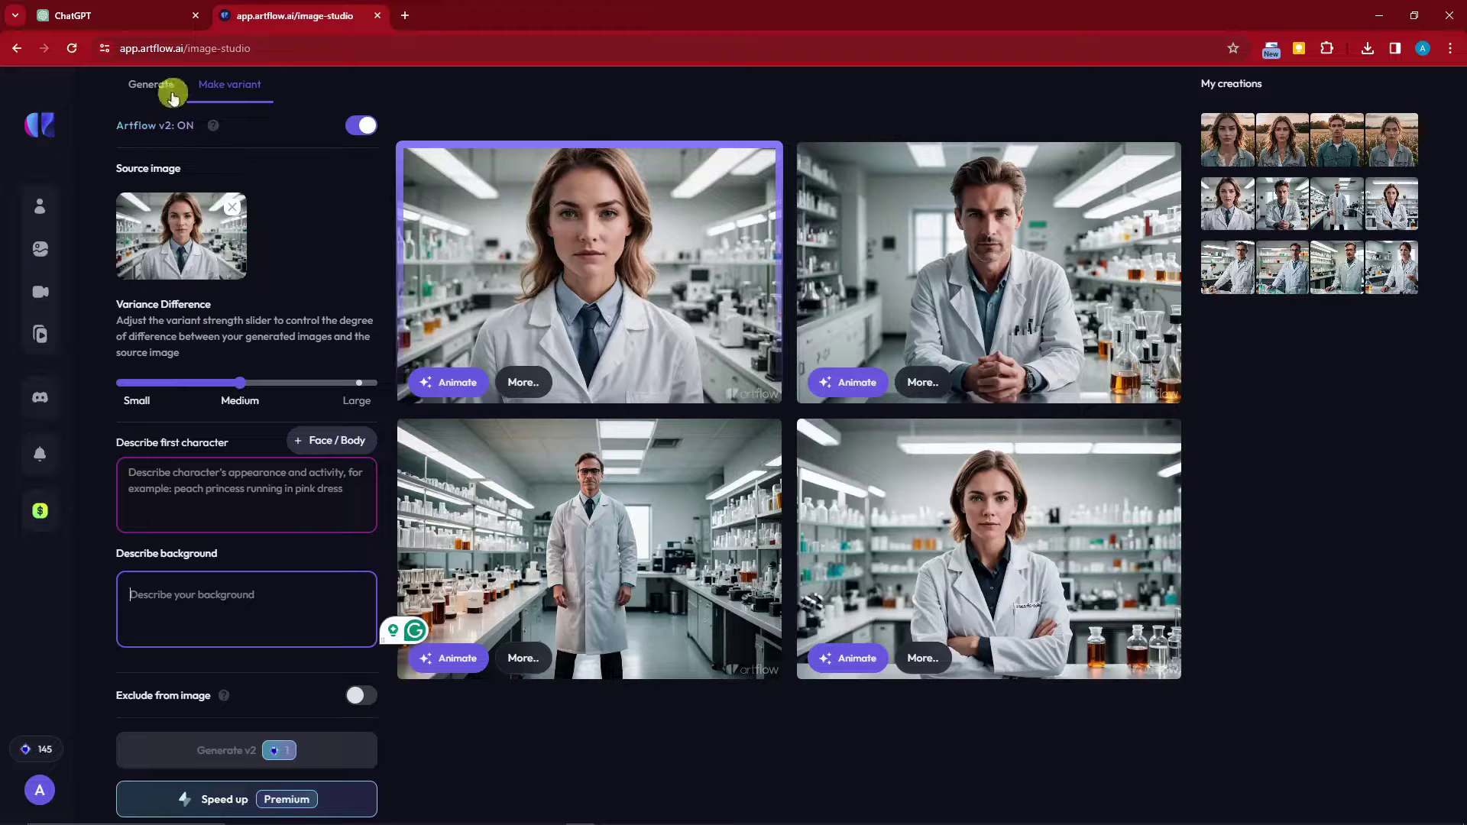
click(151, 84)
click(277, 356)
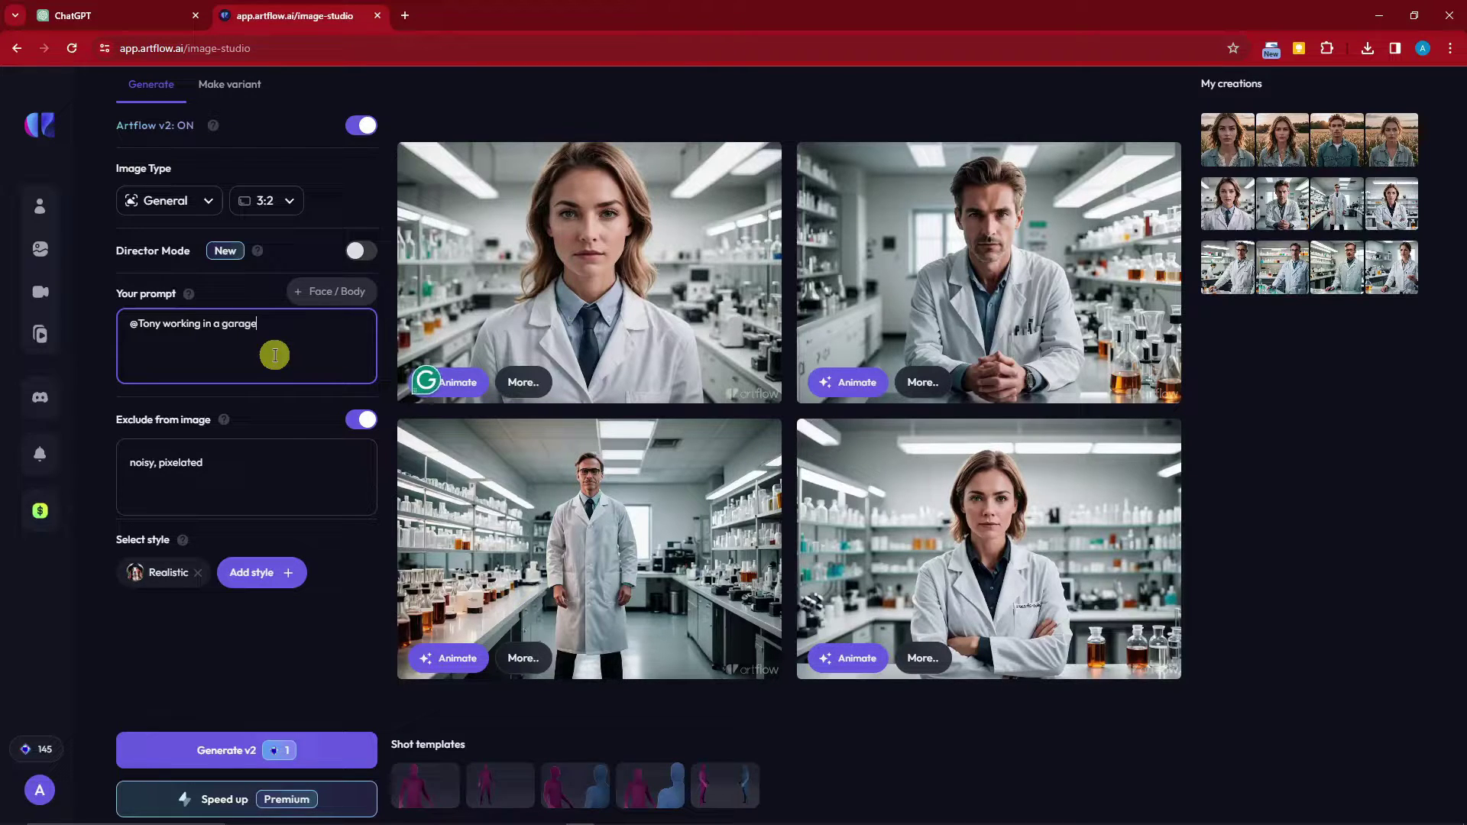
Enable Director Mode and change the background description to "In a garage"
click(359, 252)
click(238, 333)
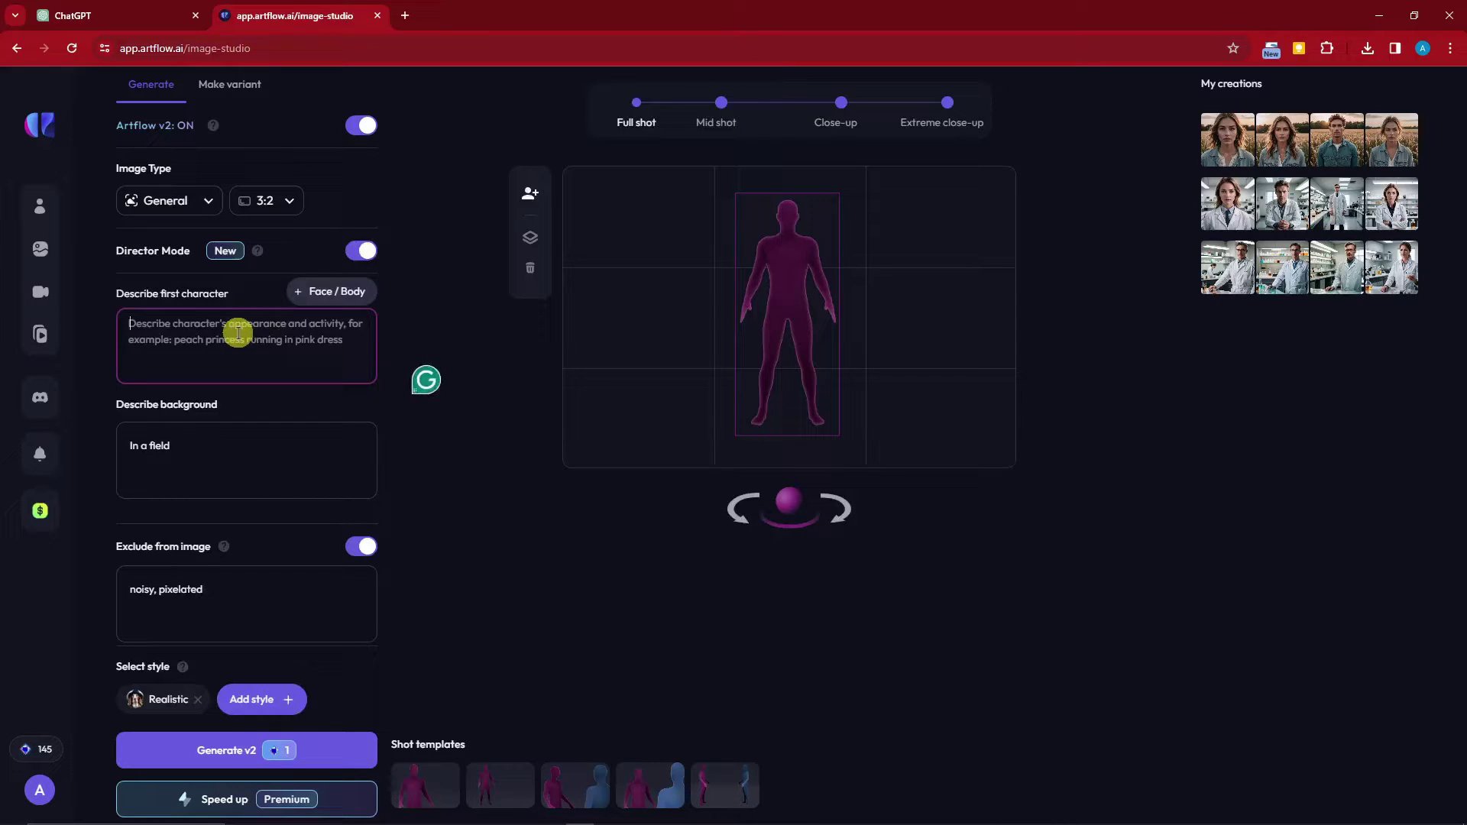
click(239, 458)
drag(222, 448, 151, 452)
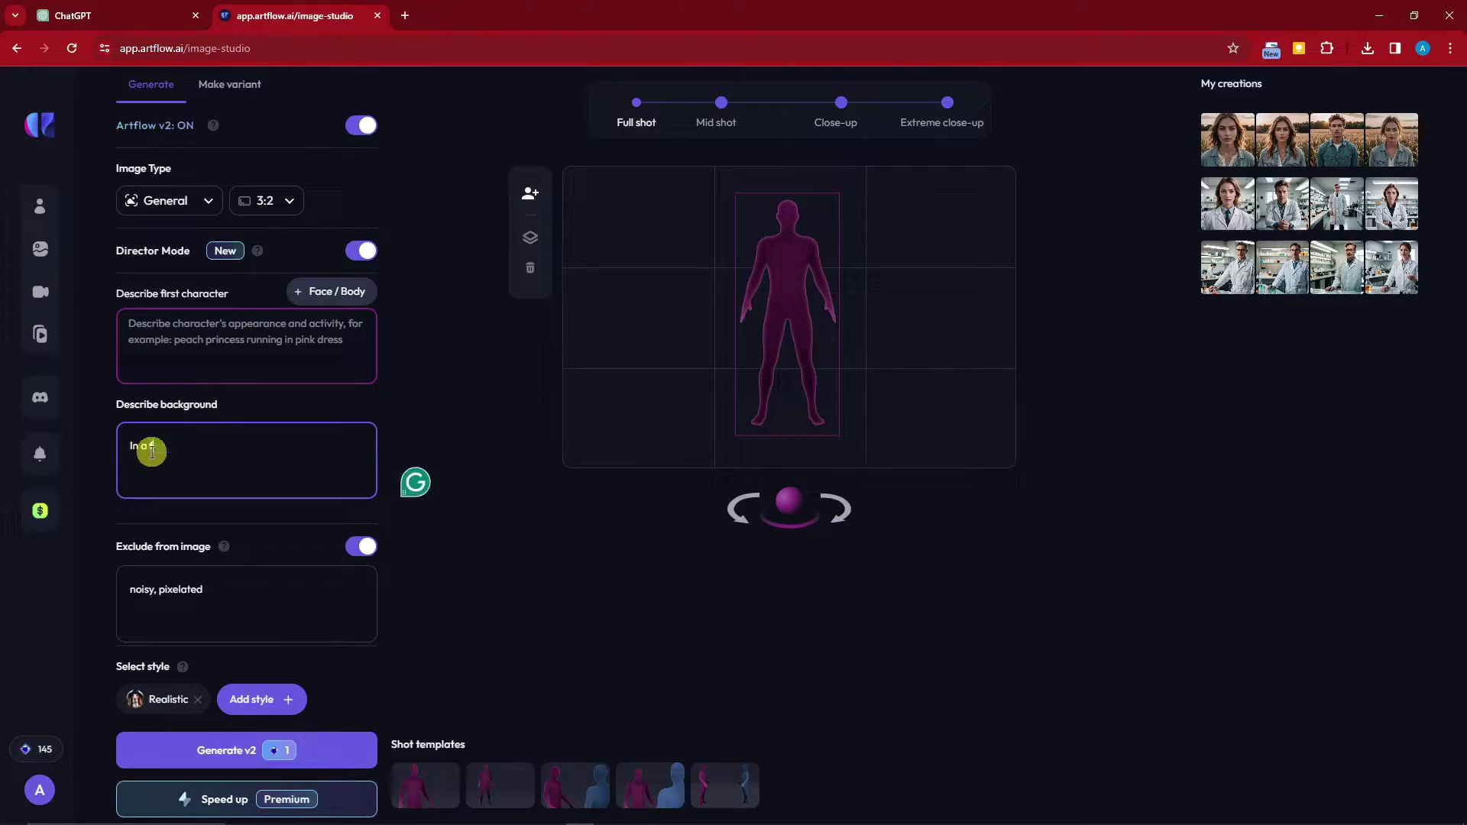
Frame the character as a mid shot in the right half of the frame and rotate the figure slightly
click(844, 102)
click(715, 102)
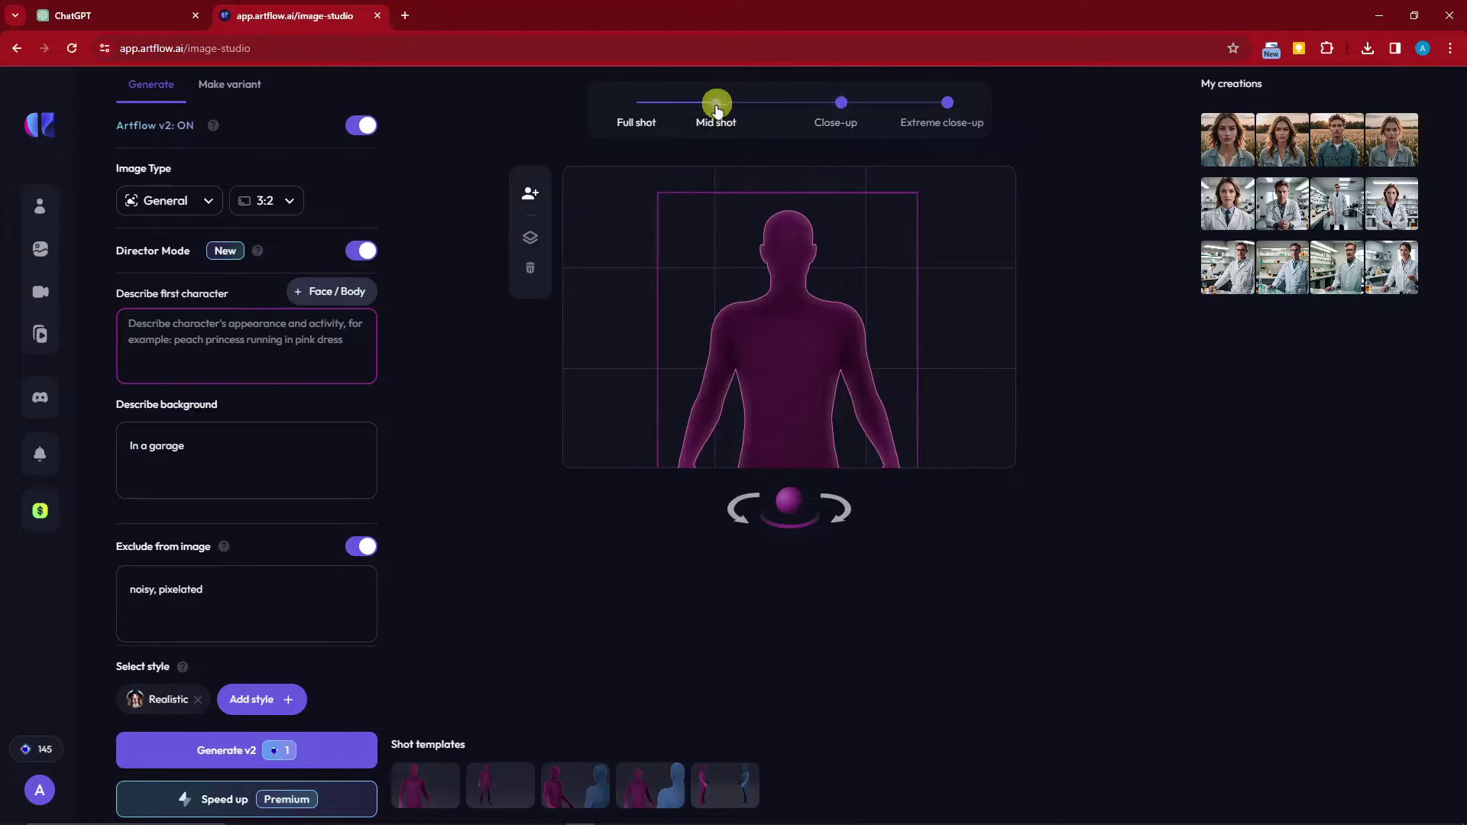
drag(814, 341, 850, 378)
click(838, 507)
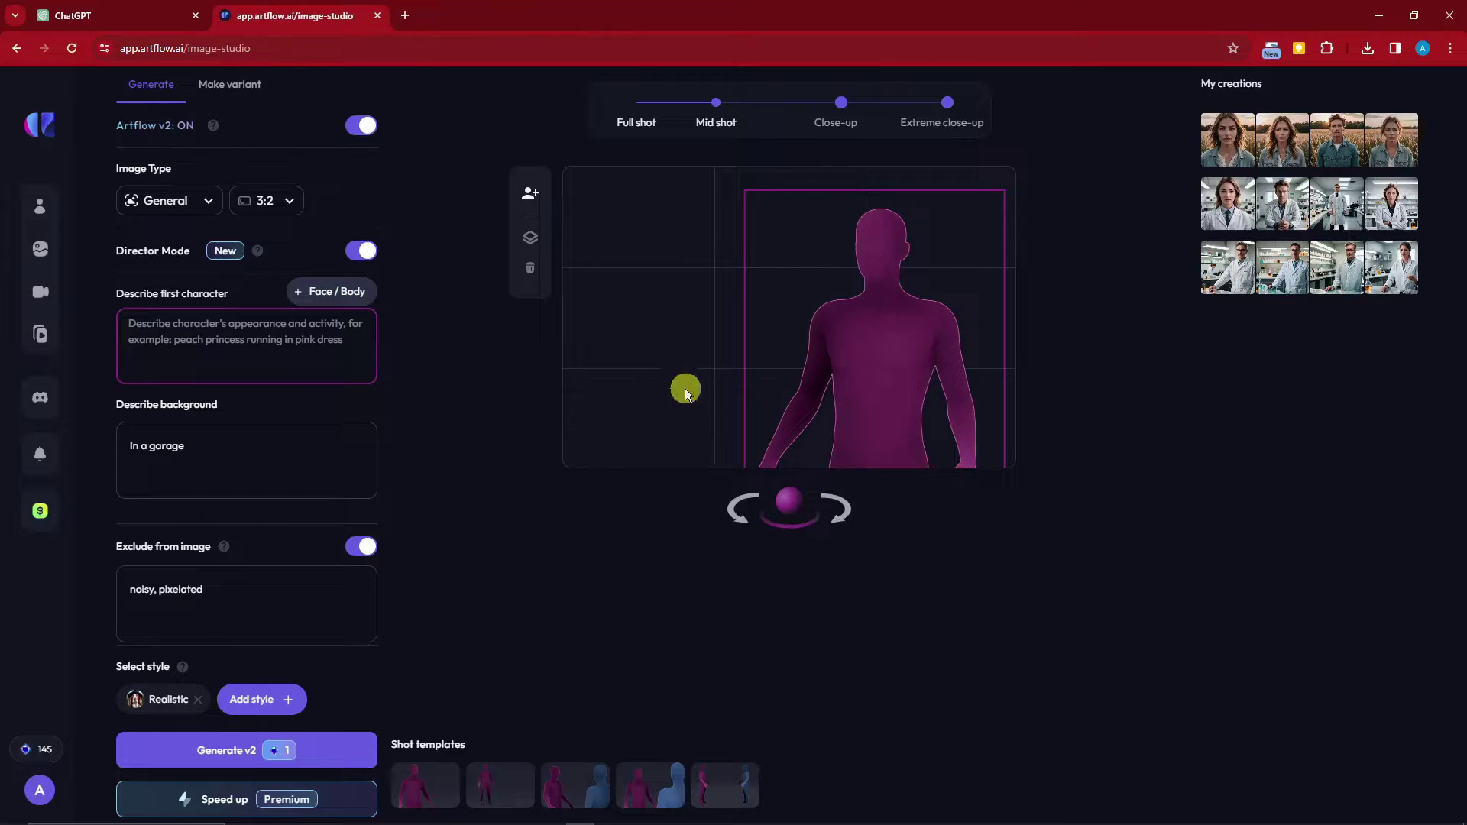
Browse the additional image styles, keep only Realistic, and generate the garage images
click(319, 763)
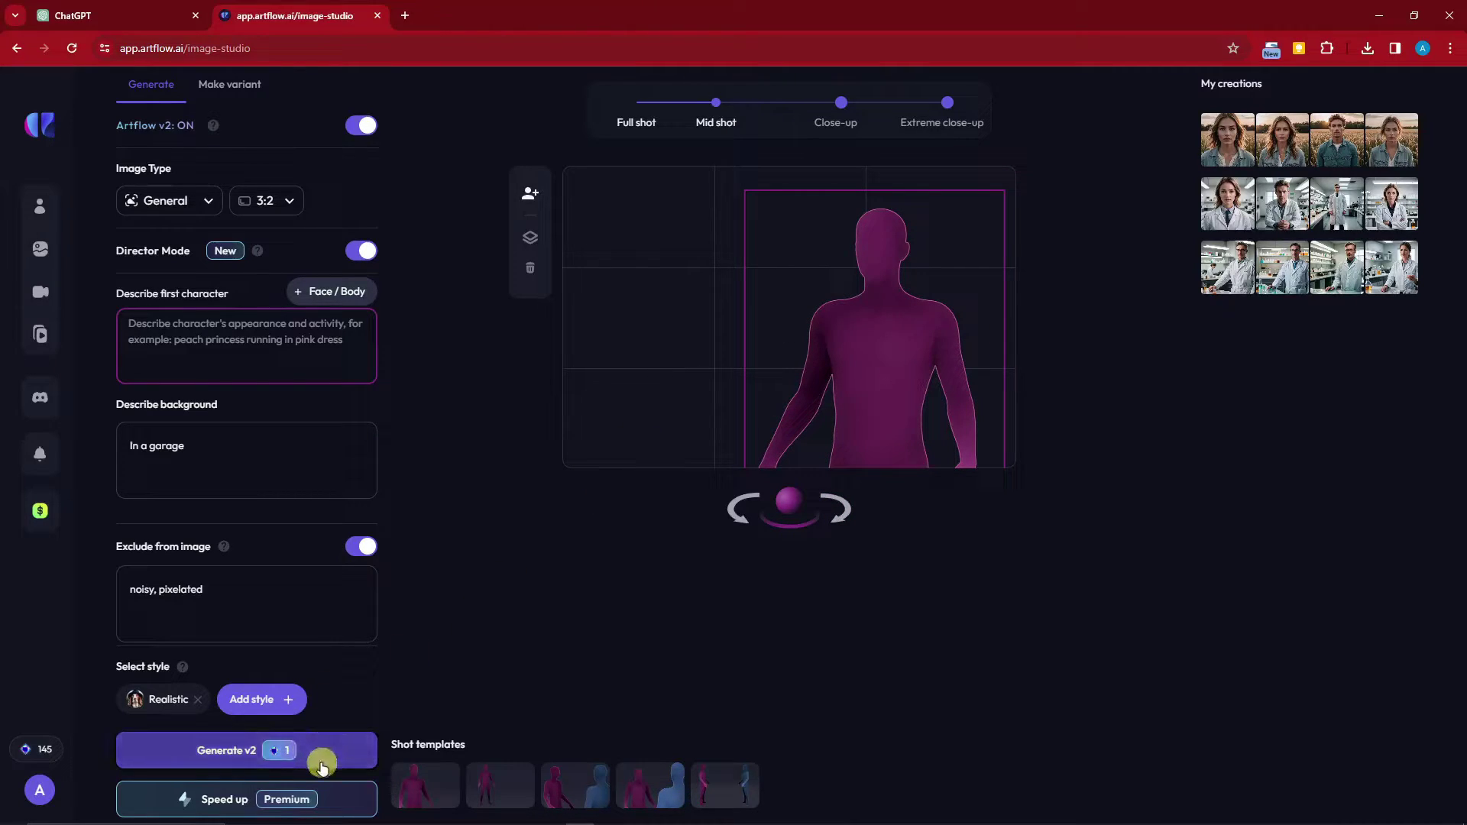
click(285, 699)
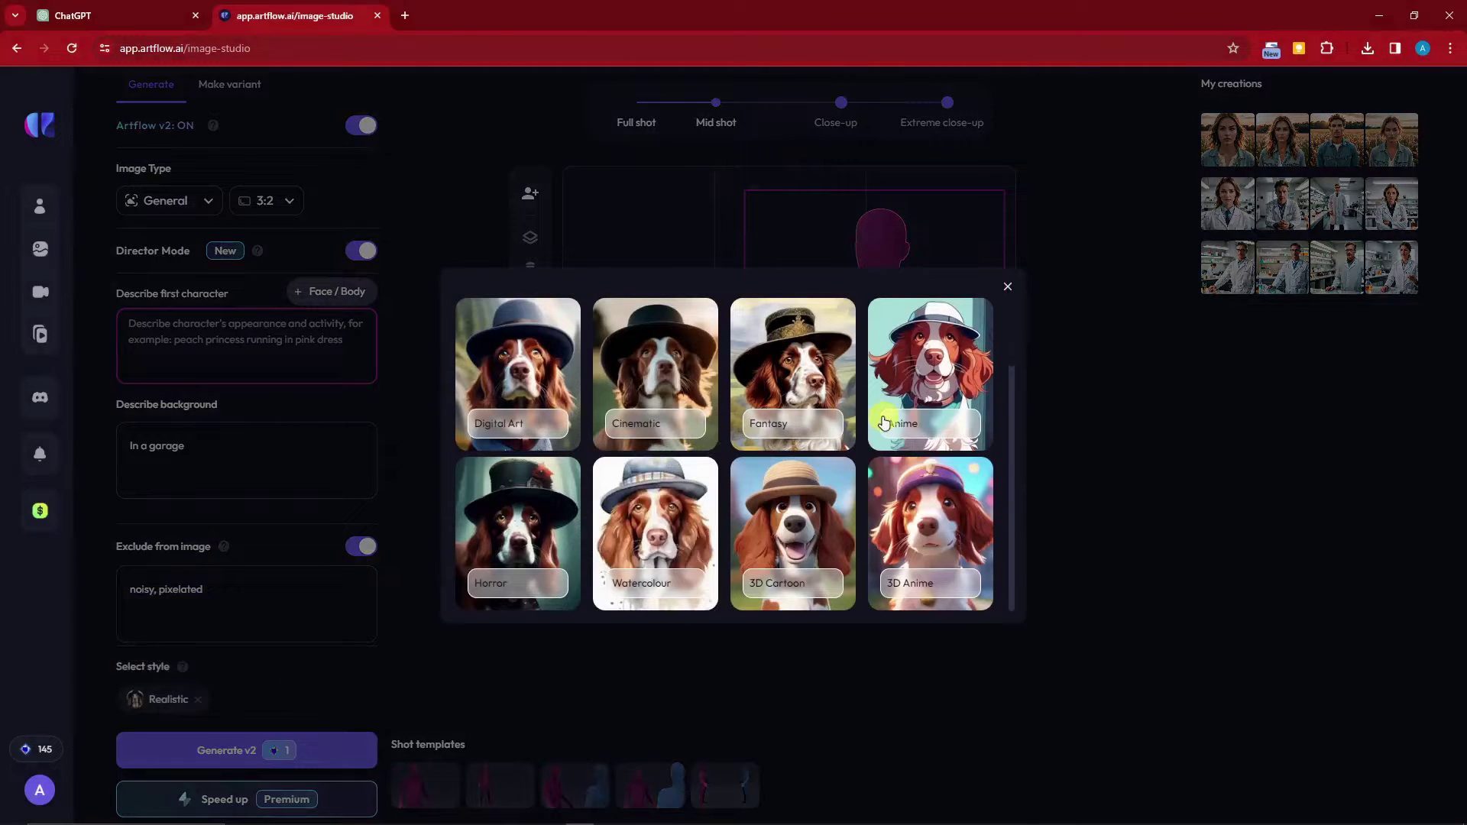
scroll(884, 423, down, 1)
scroll(884, 423, up, 1)
click(1008, 289)
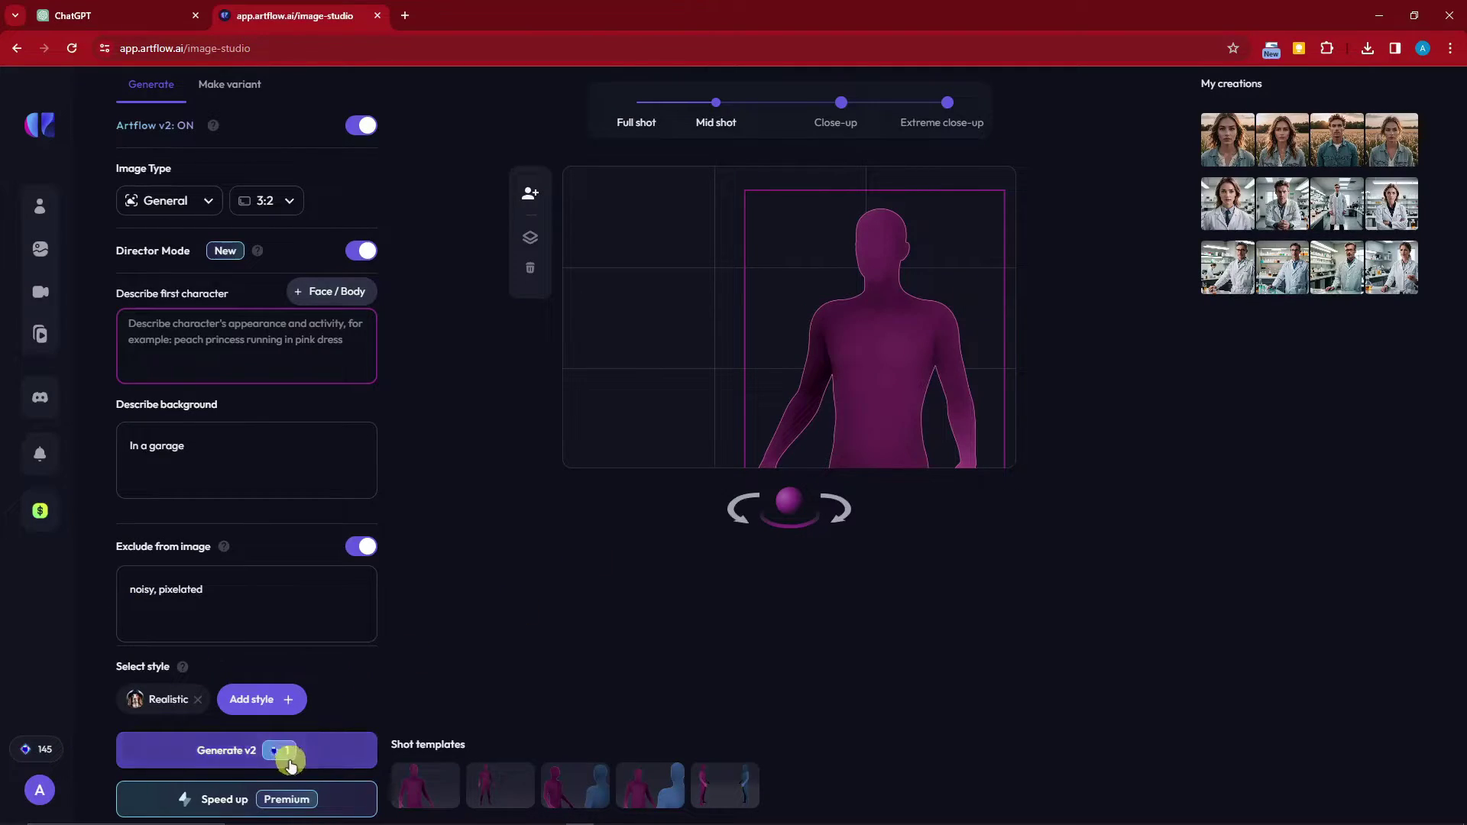
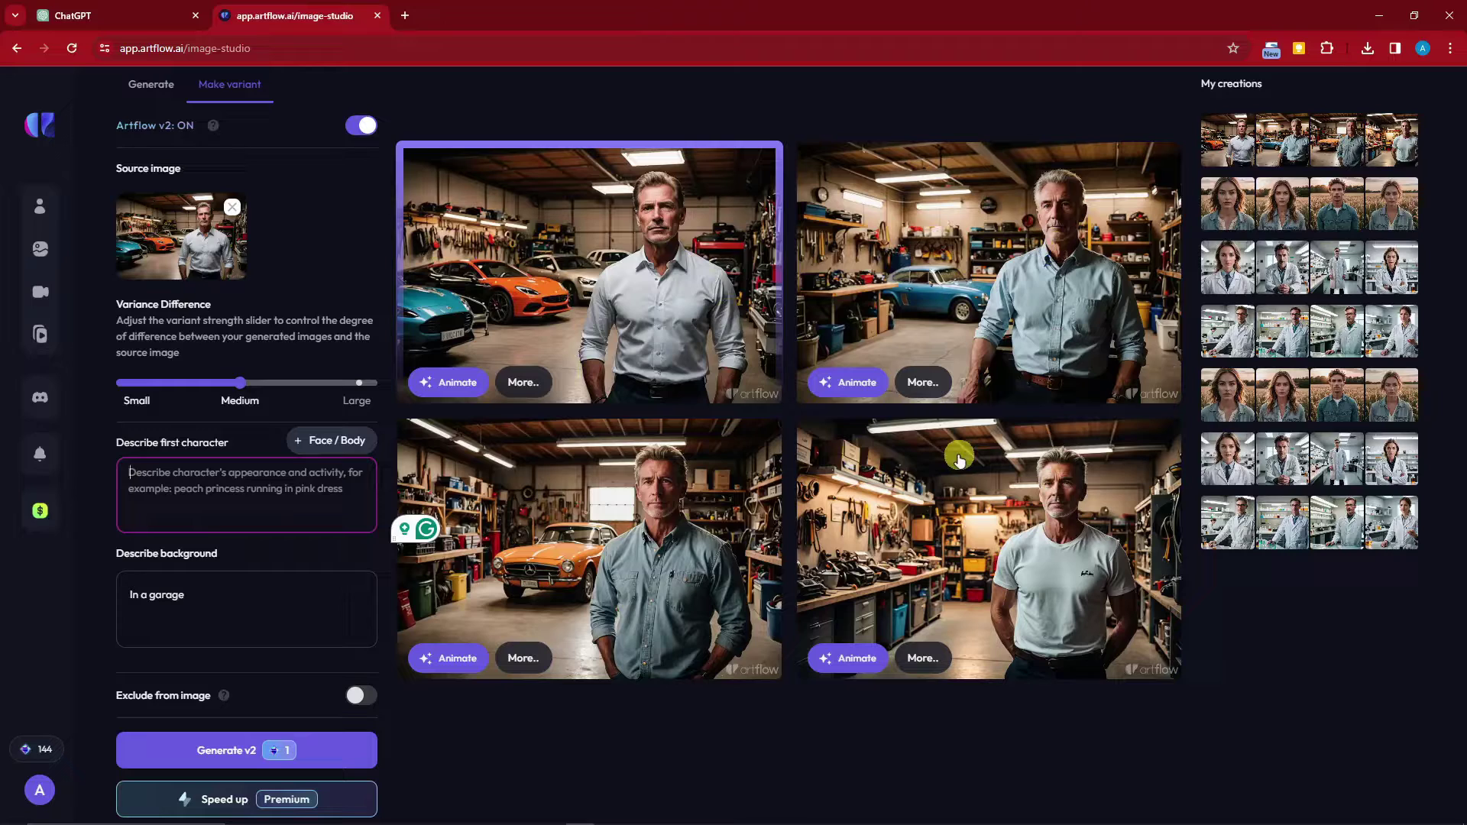
Enlarge the garage image with the orange and teal sports cars, try to download it, and close the upgrade plans
click(655, 236)
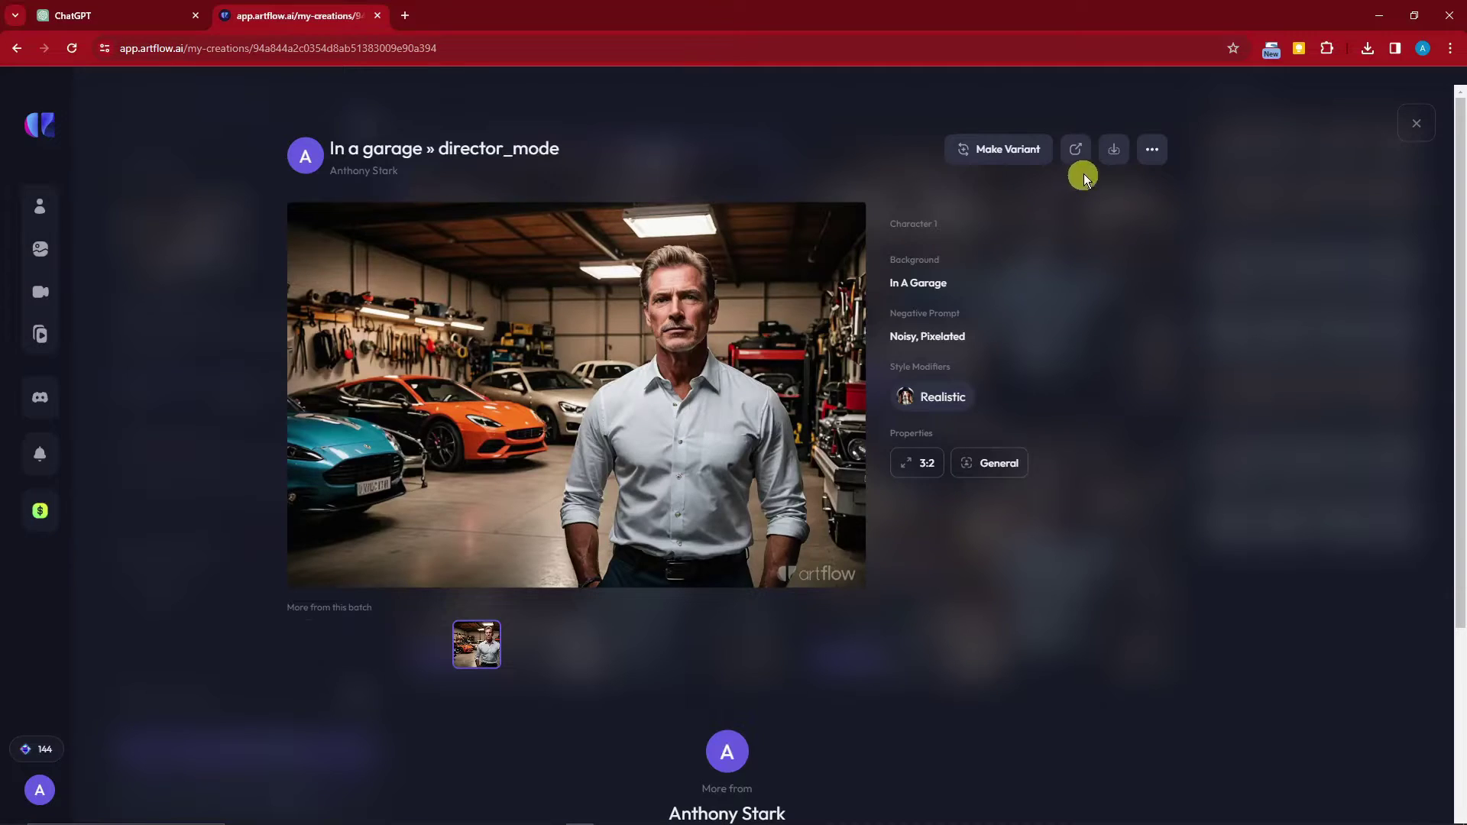
click(1118, 151)
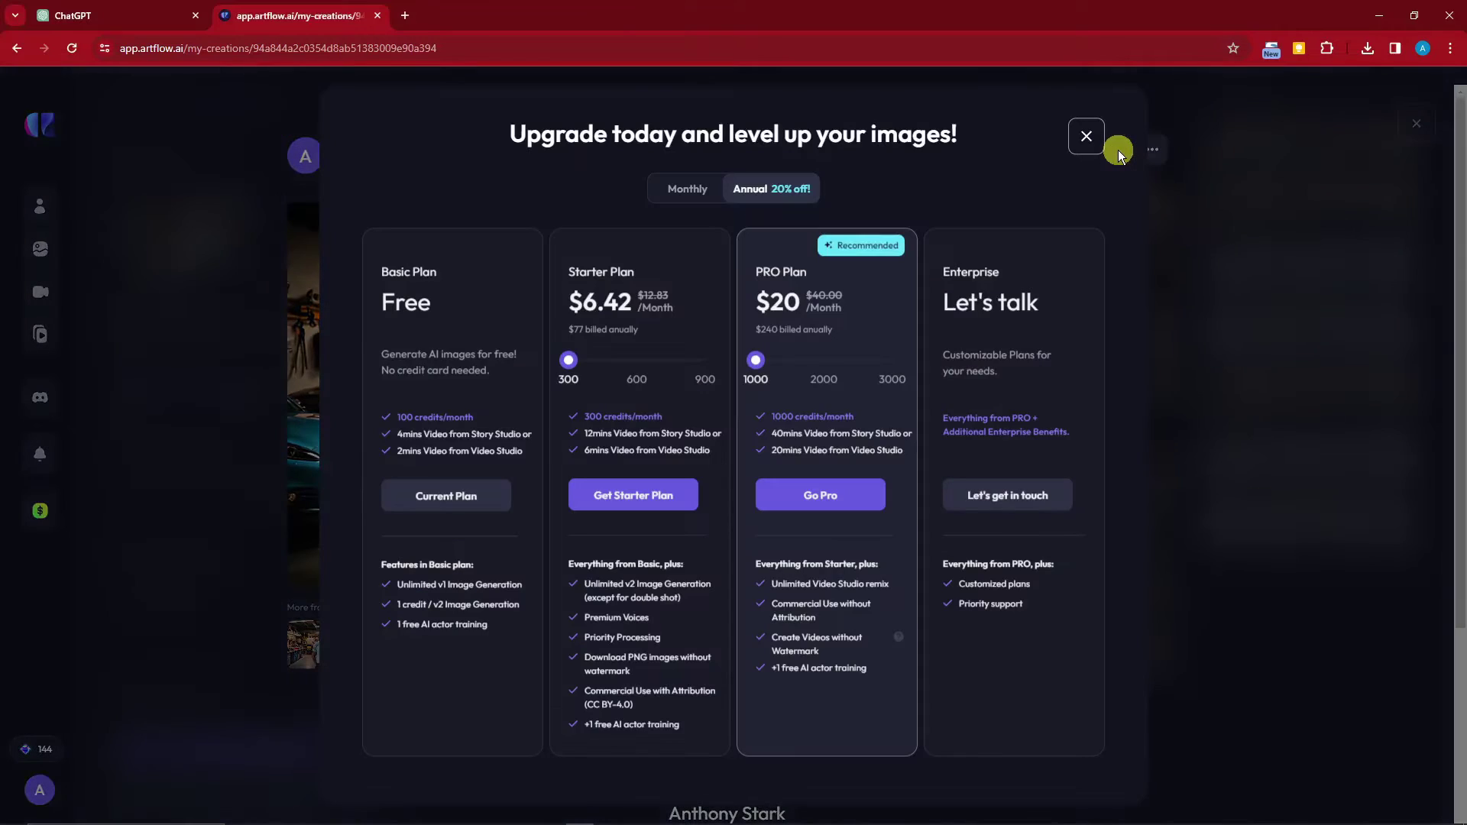
click(1091, 142)
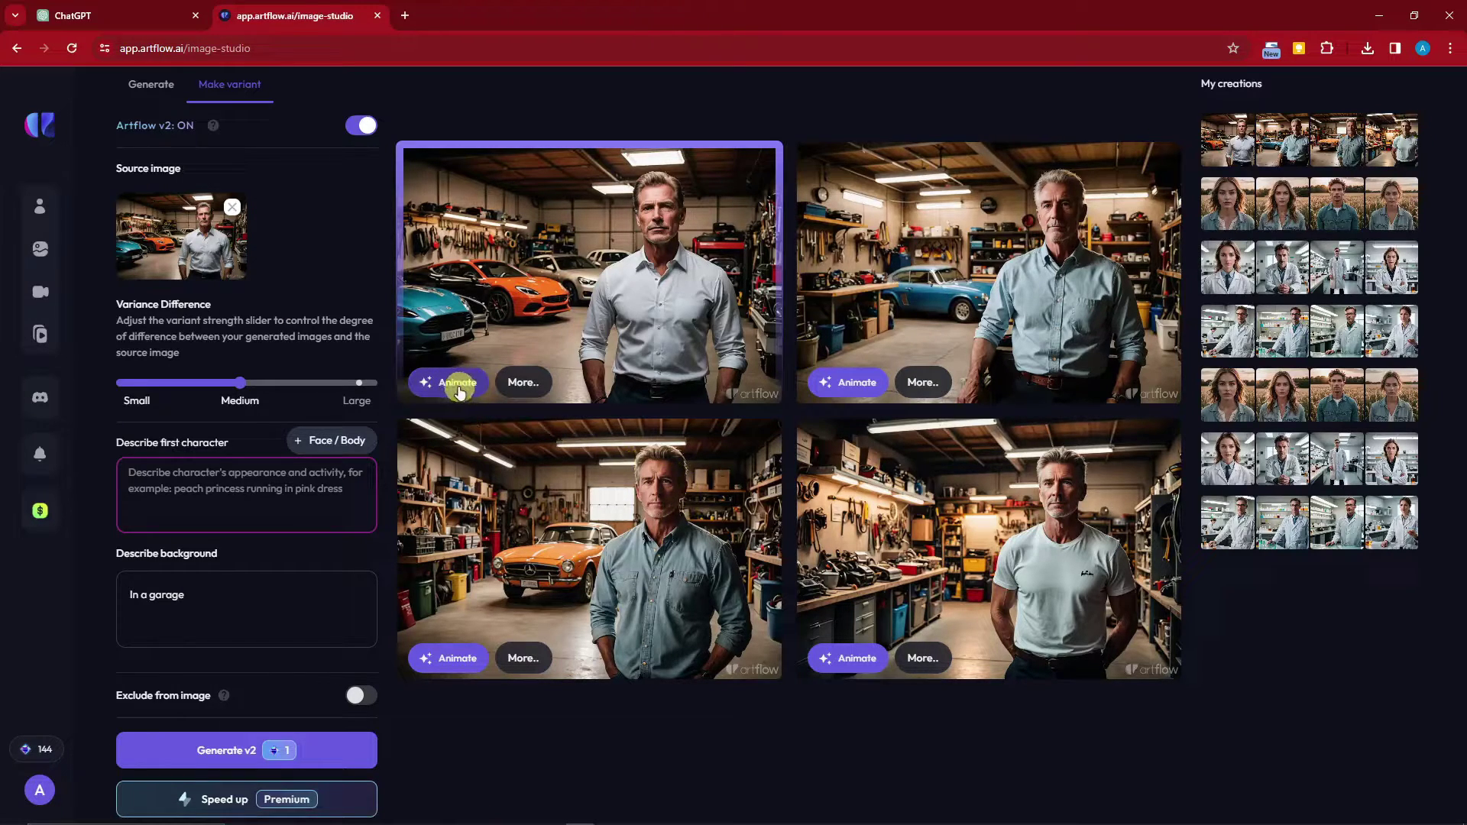
Open the garage image with the orange and teal sports cars for animation and accept the cookie notice
click(458, 391)
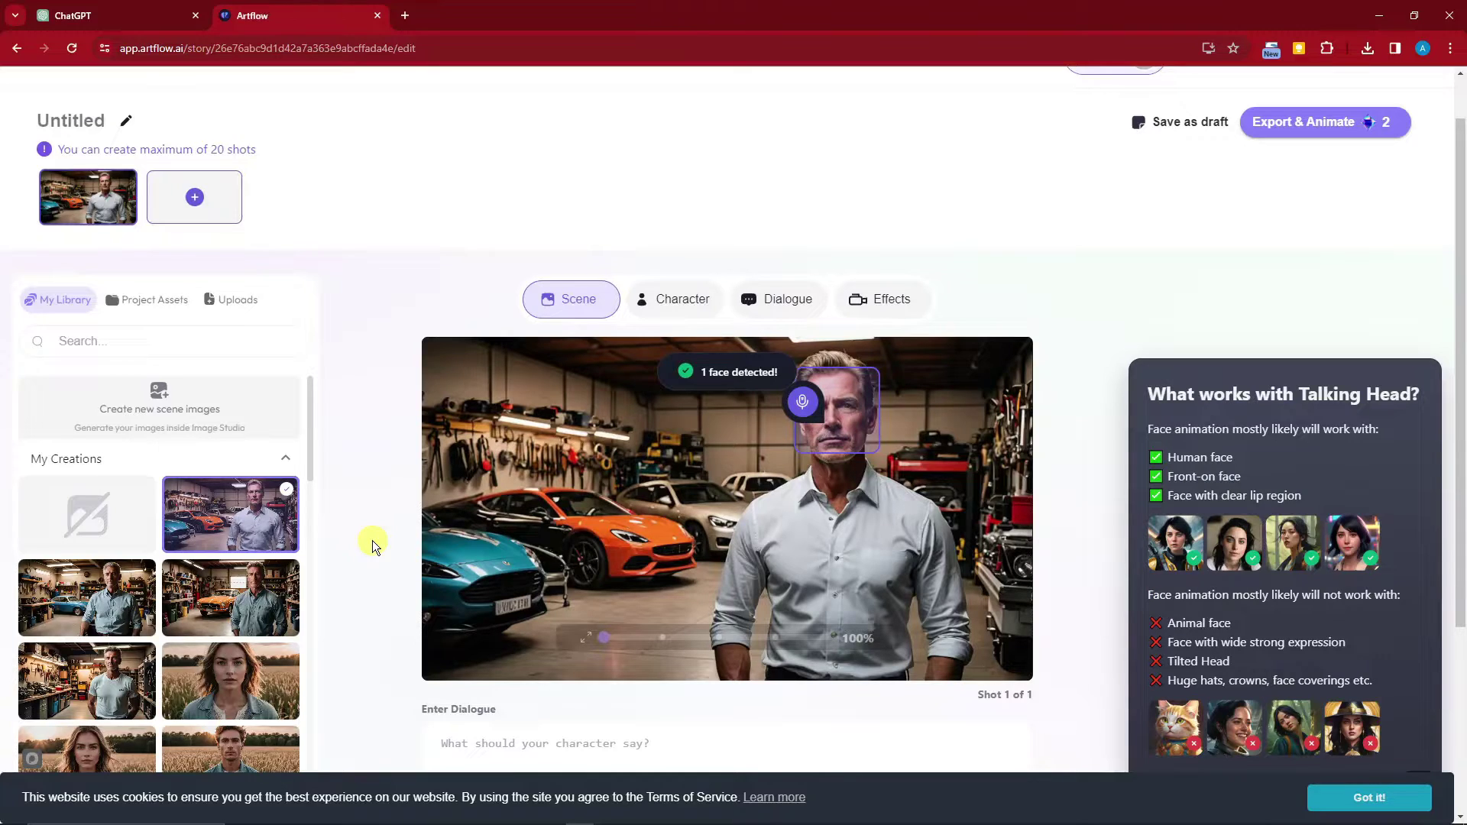
click(1369, 797)
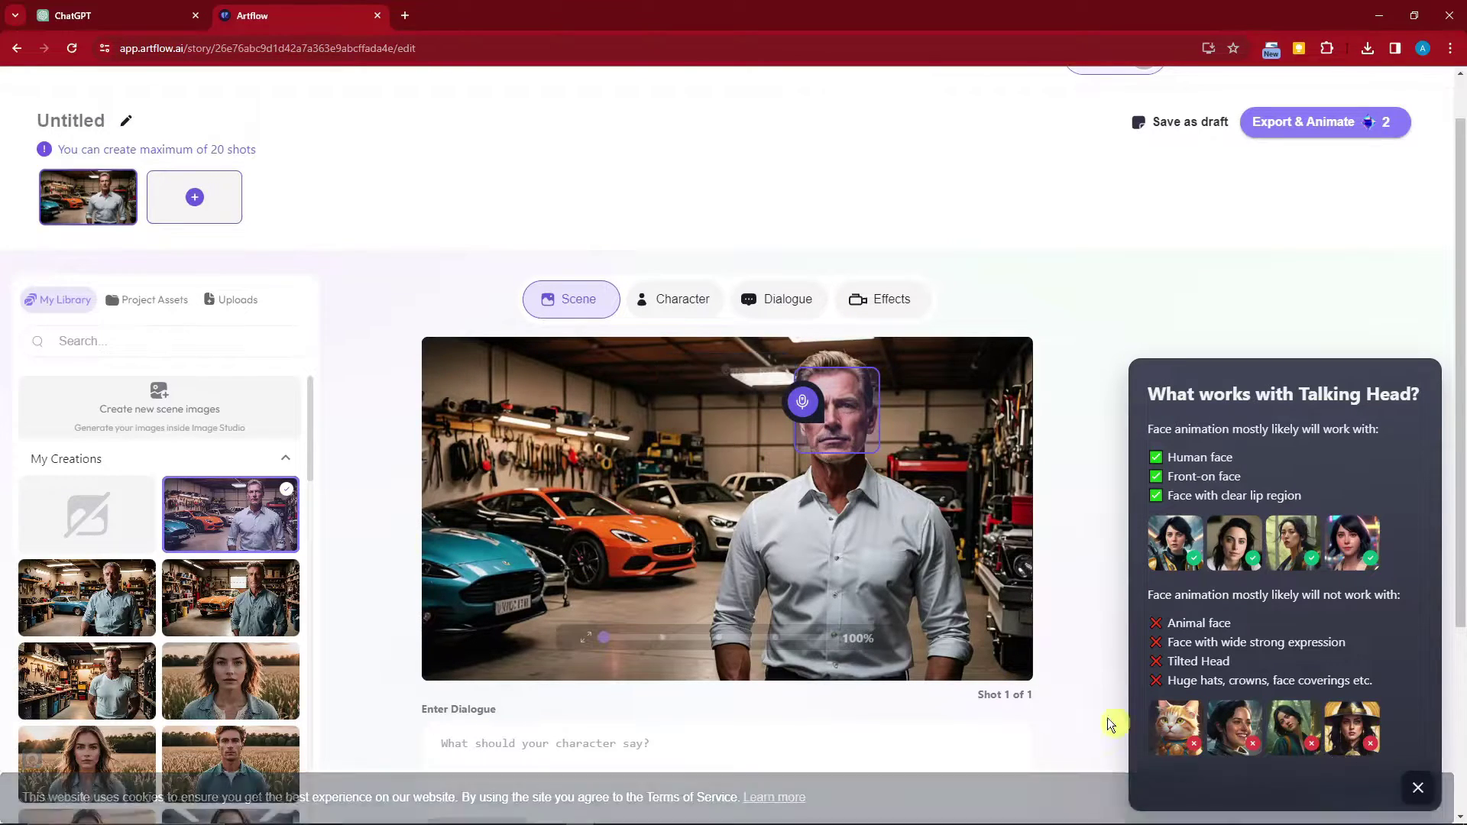
Look through the created images in the scene library and the animation option on the character's face
scroll(373, 497, down, 2)
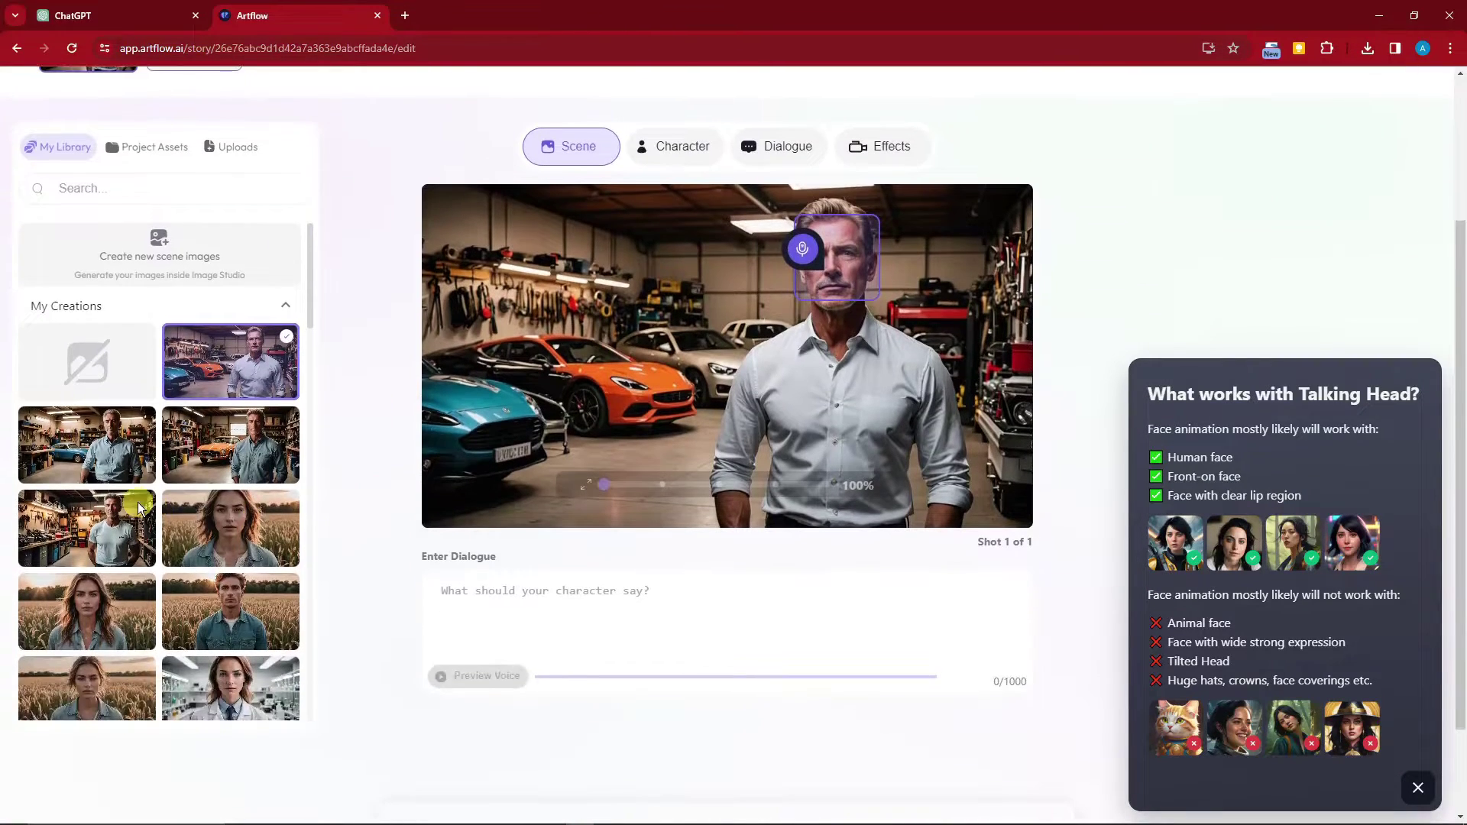
scroll(138, 502, down, 2)
scroll(199, 551, down, 4)
scroll(228, 554, up, 4)
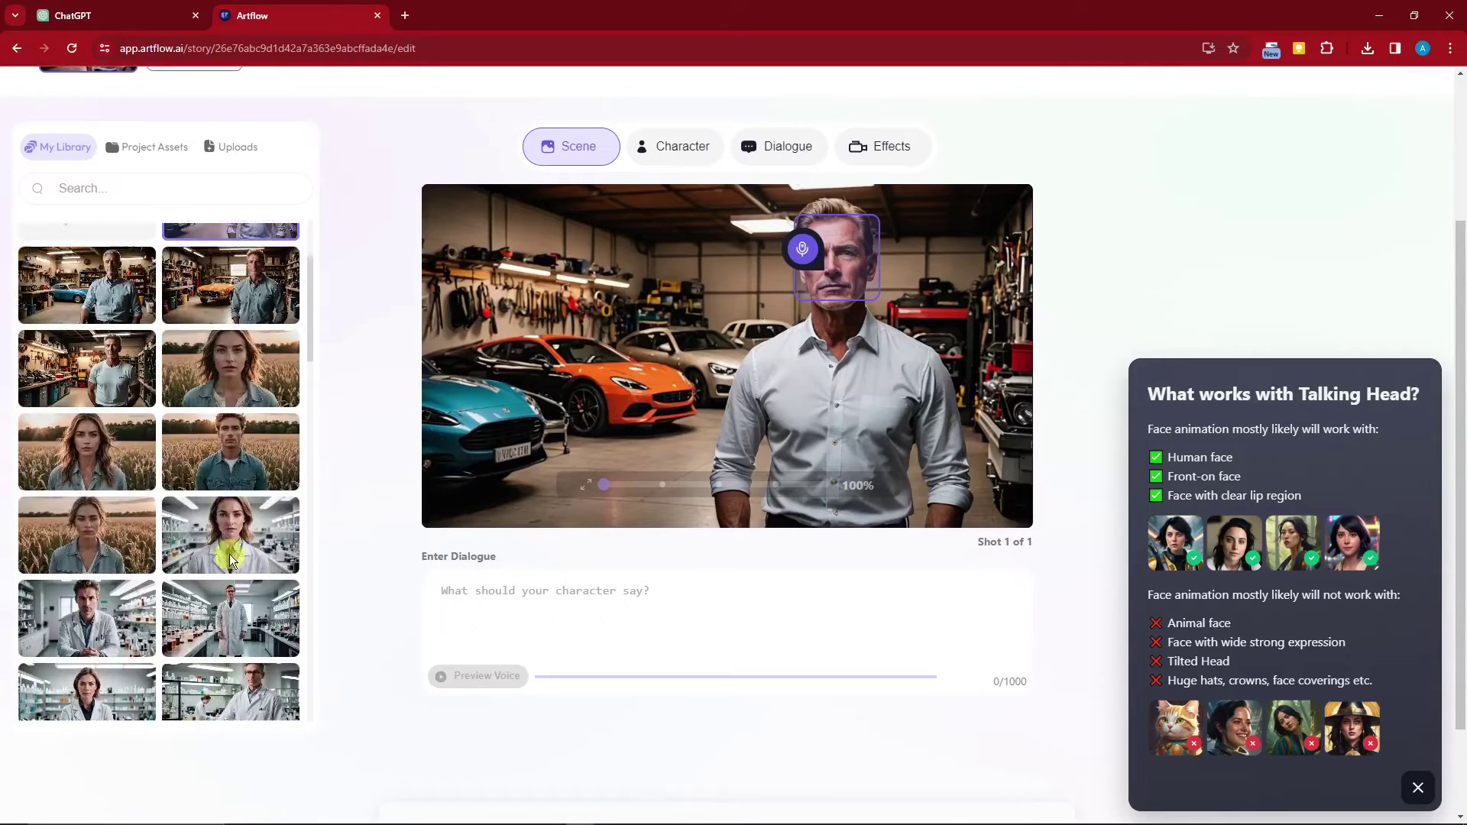
scroll(203, 512, up, 1)
scroll(229, 473, up, 3)
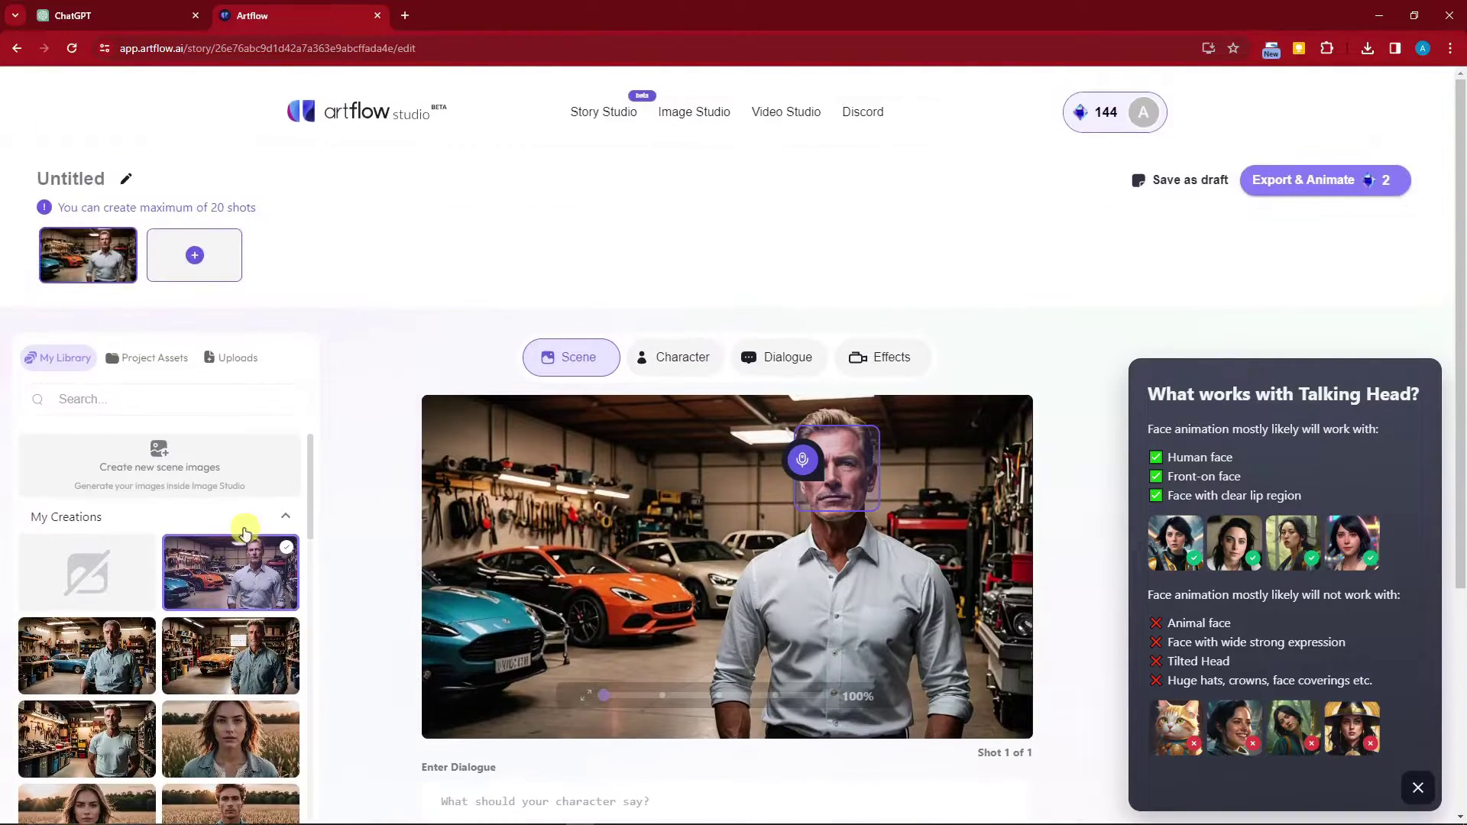
scroll(259, 550, down, 1)
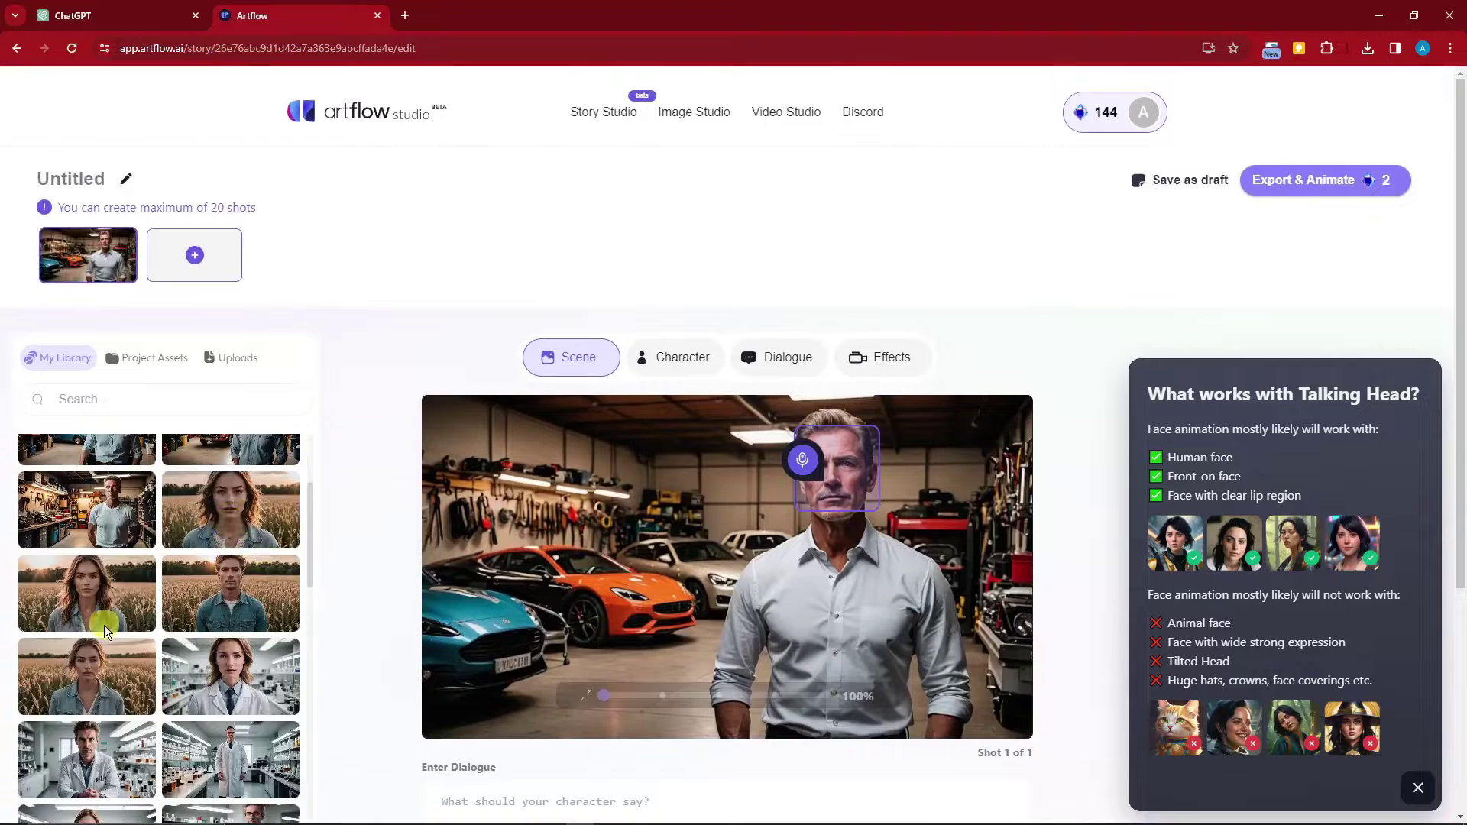
scroll(124, 613, down, 2)
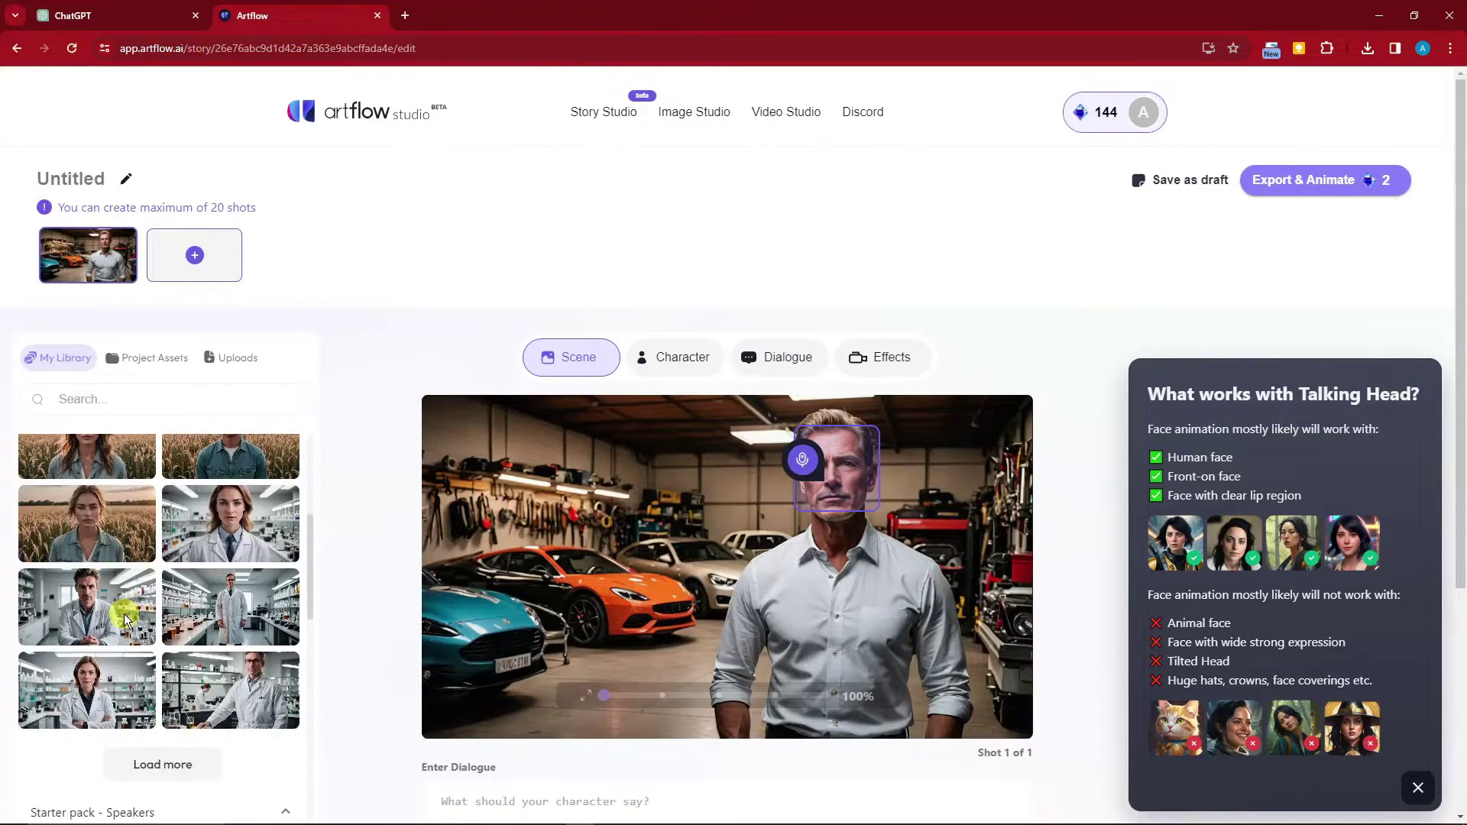
scroll(229, 607, up, 3)
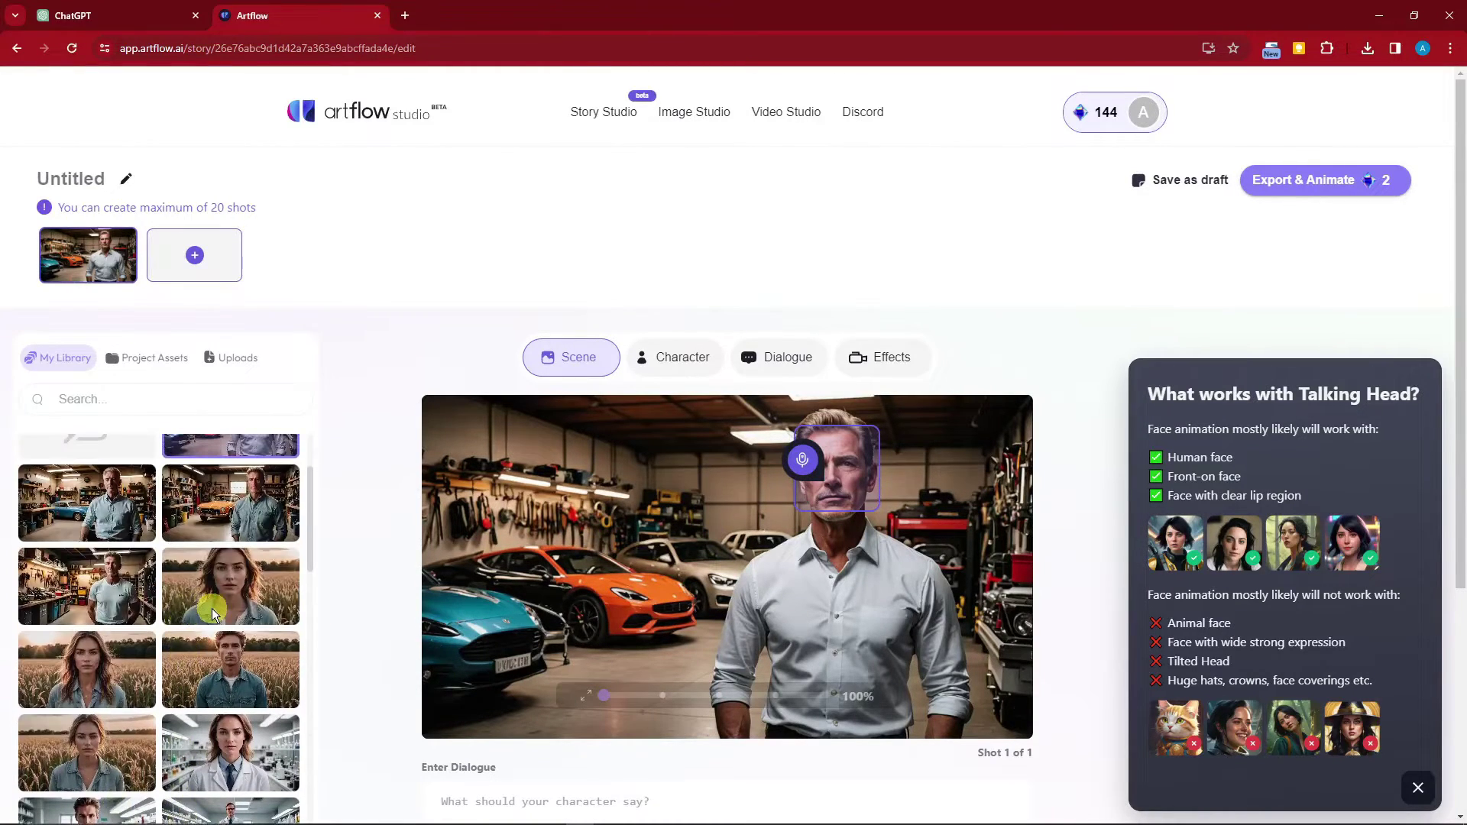
scroll(245, 607, down, 3)
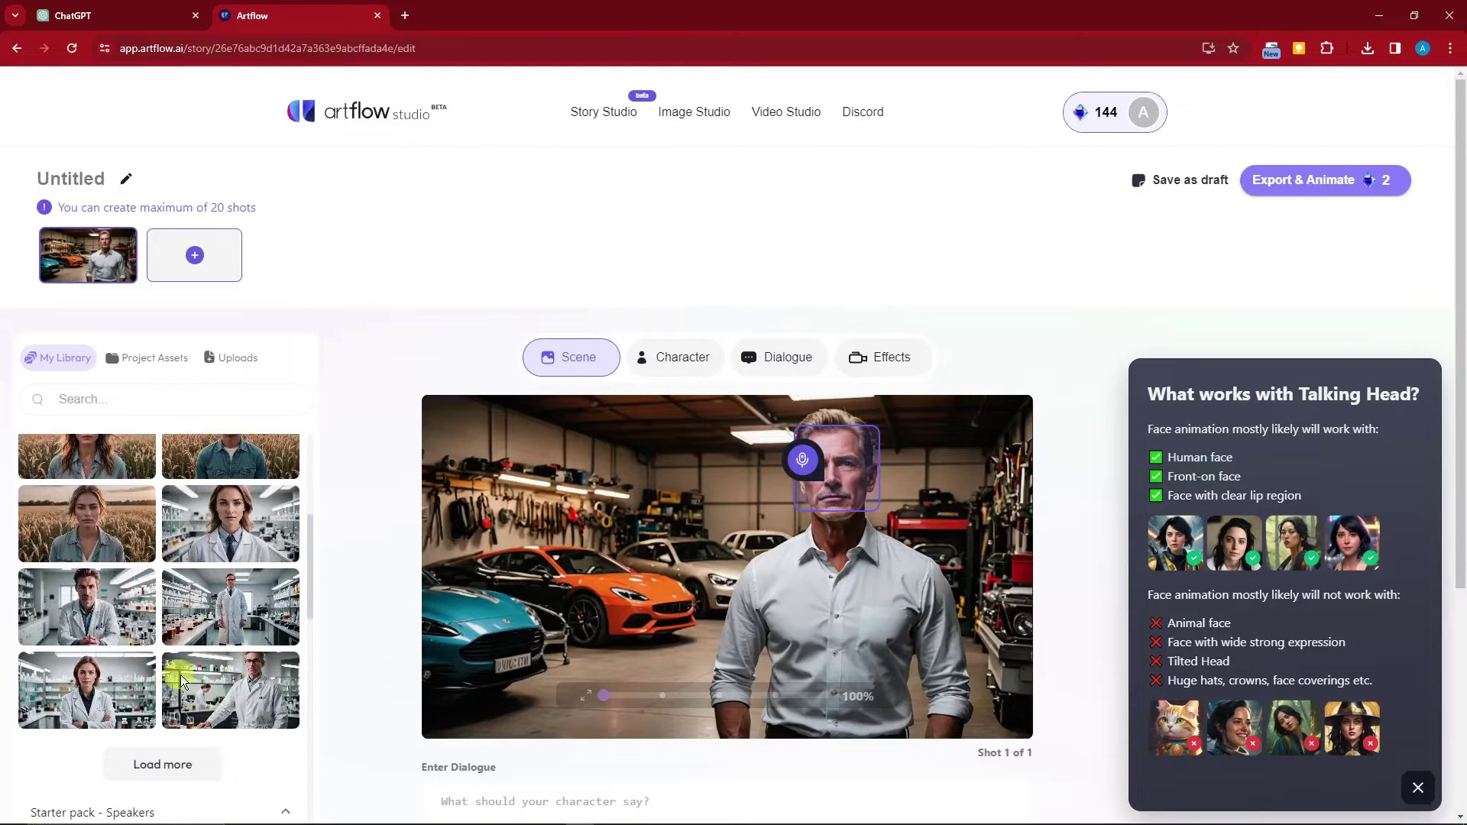
scroll(339, 662, up, 3)
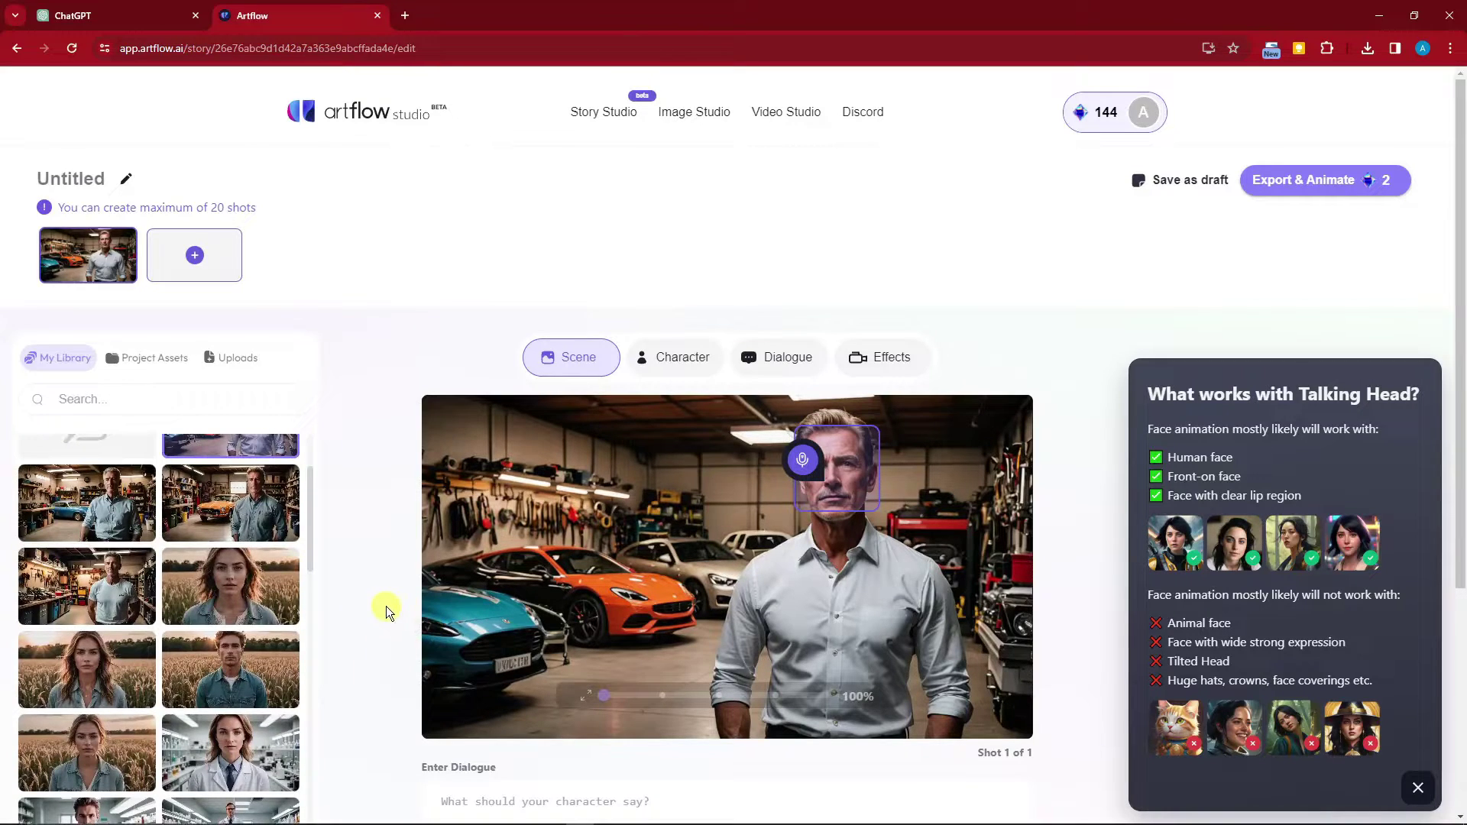
scroll(386, 607, down, 2)
scroll(402, 569, up, 1)
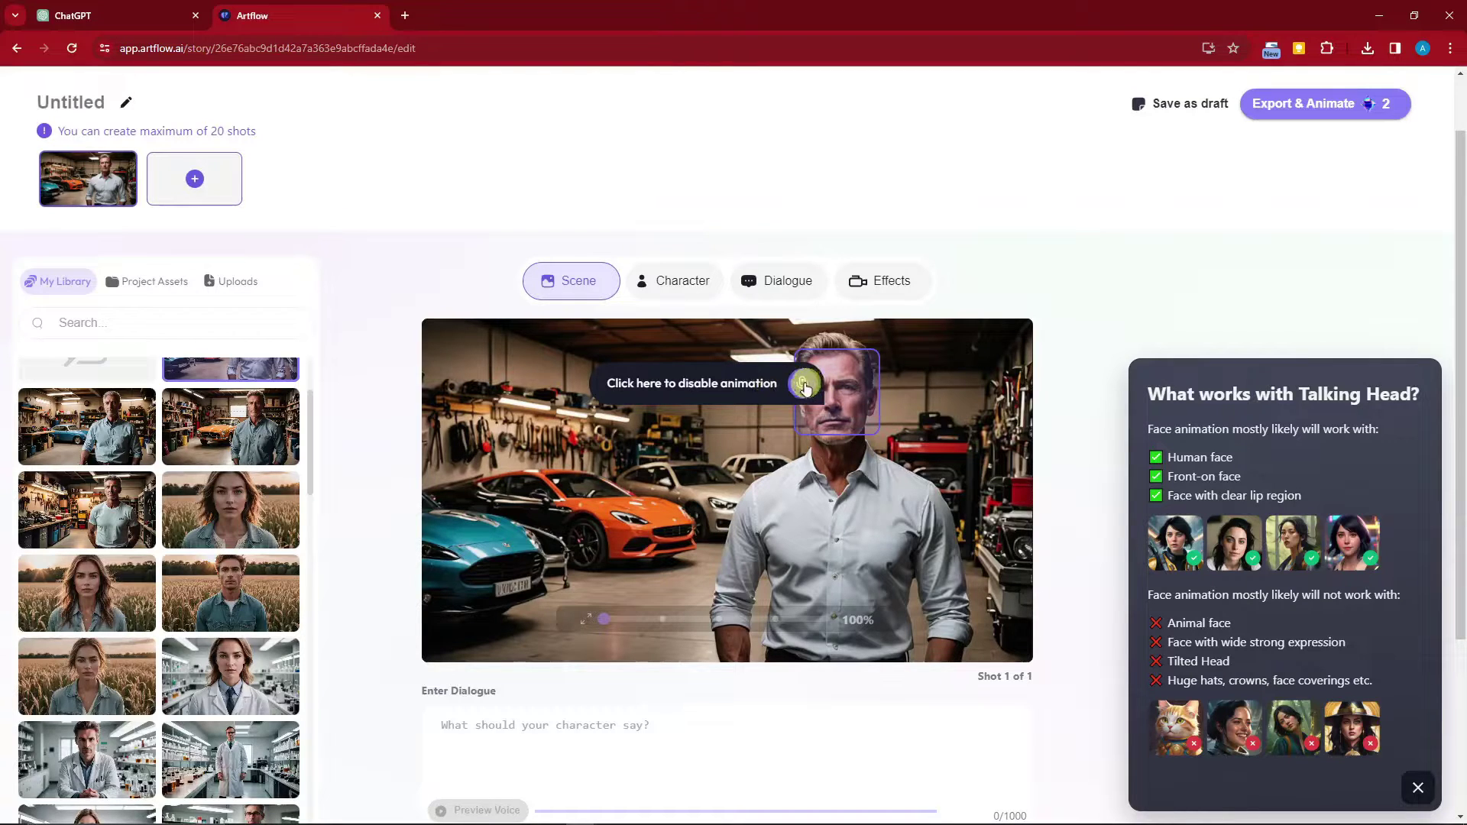
scroll(474, 344, up, 1)
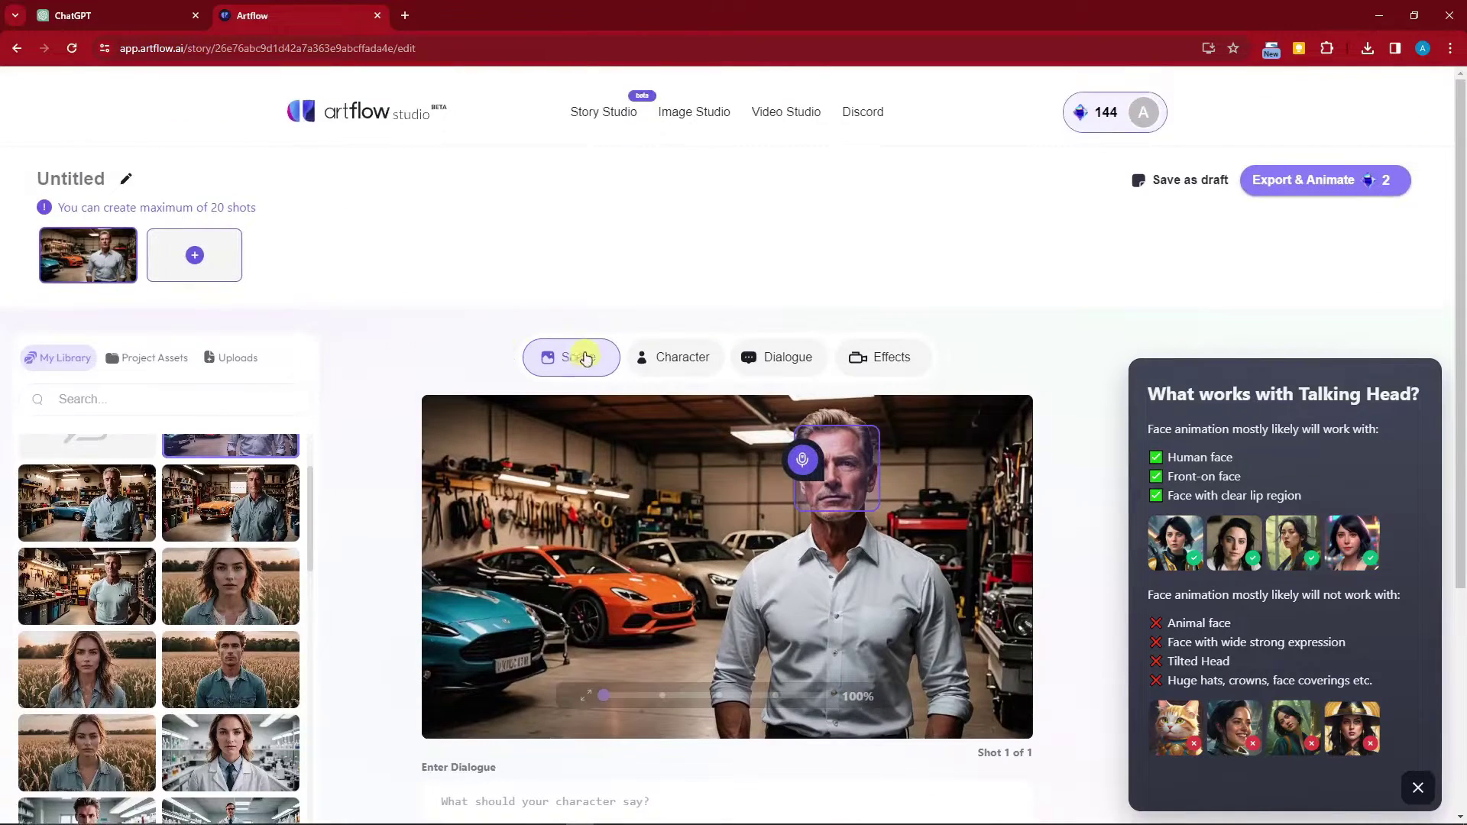
Enter the dialogue "Hello, I am Tony." for the garage shot
scroll(662, 369, down, 4)
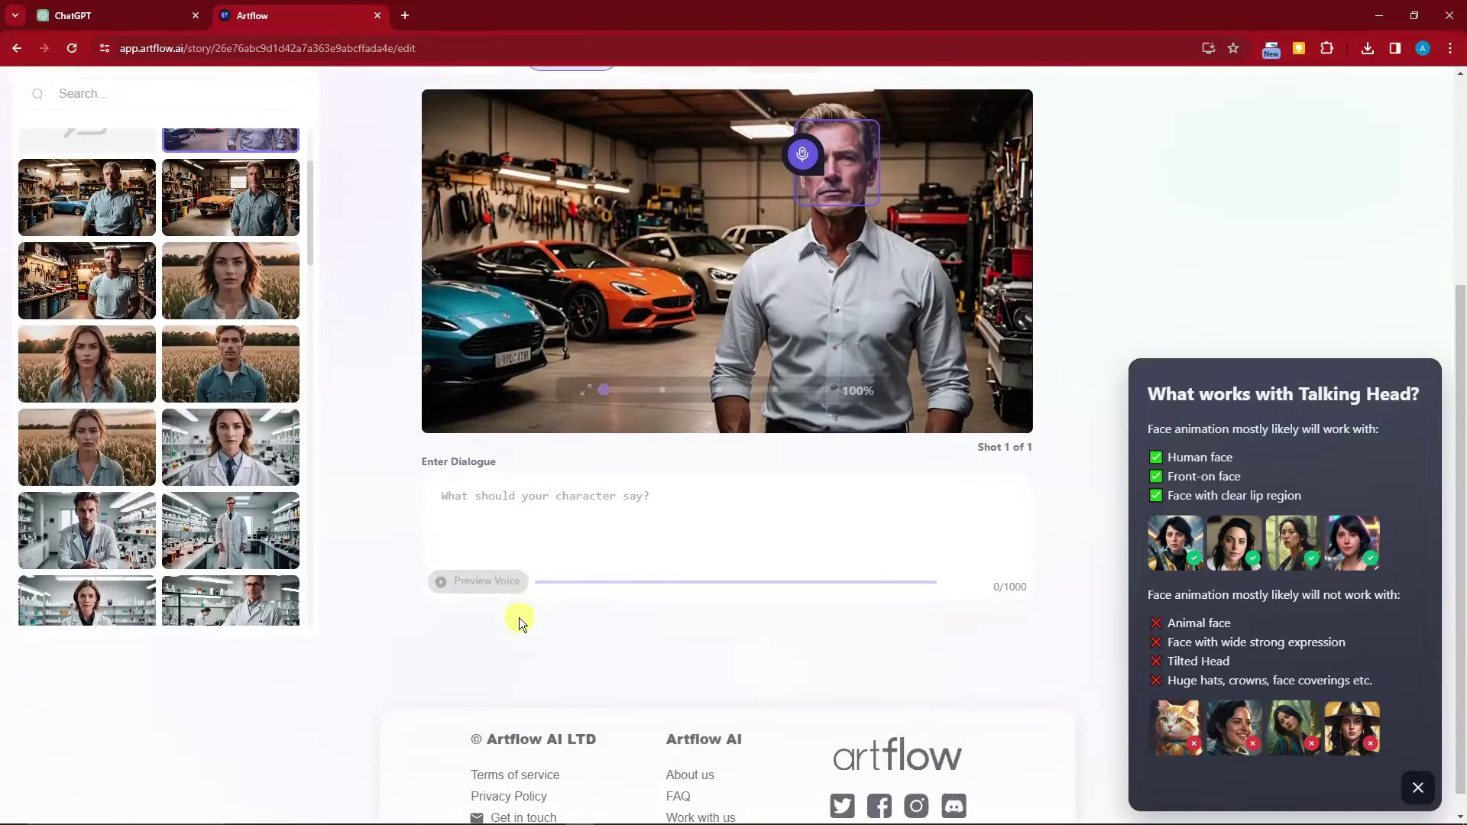
click(647, 508)
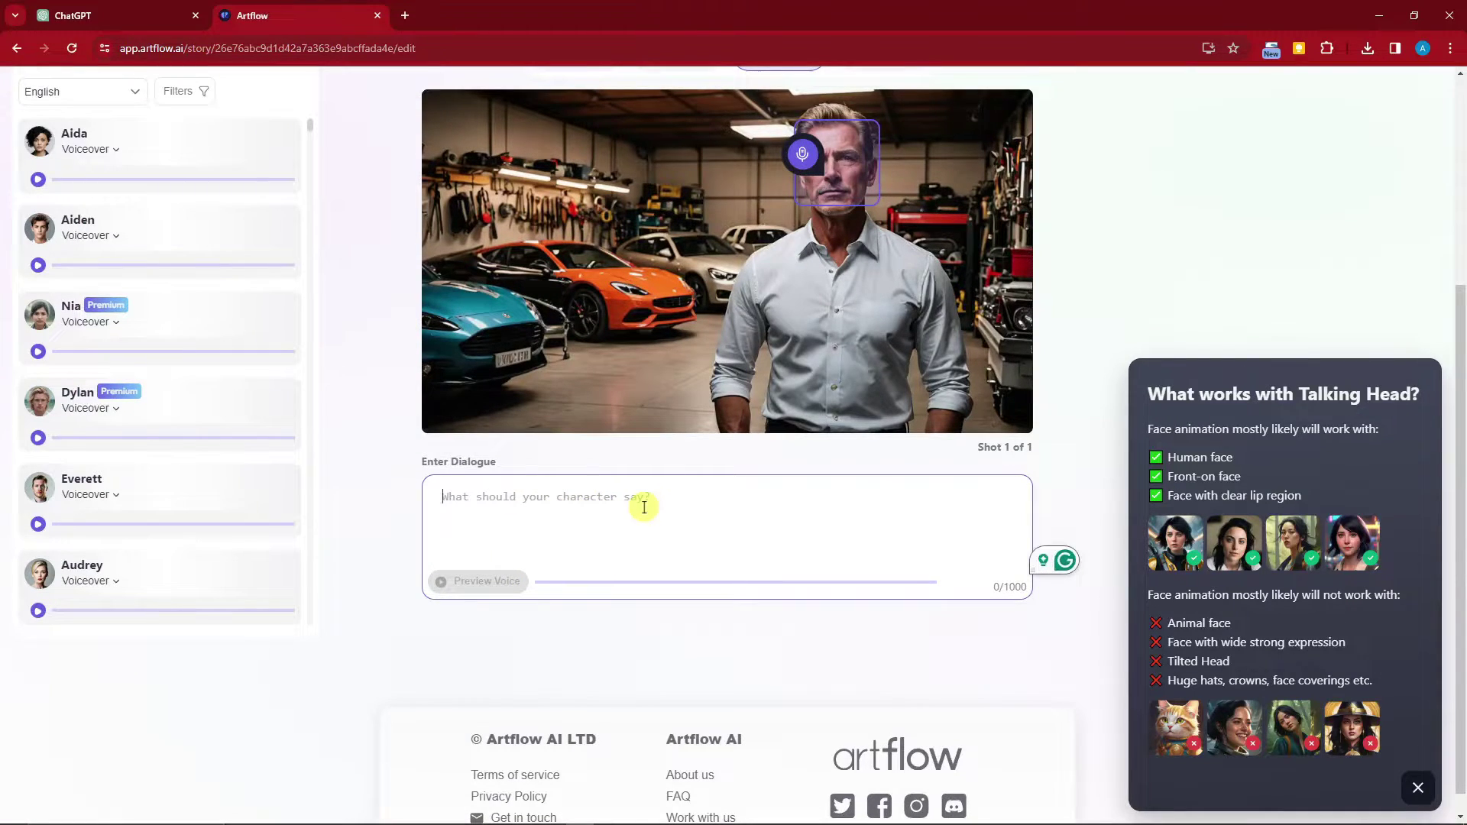
text(Hello, I a)
key(BackSpace)
text(m Tony.)
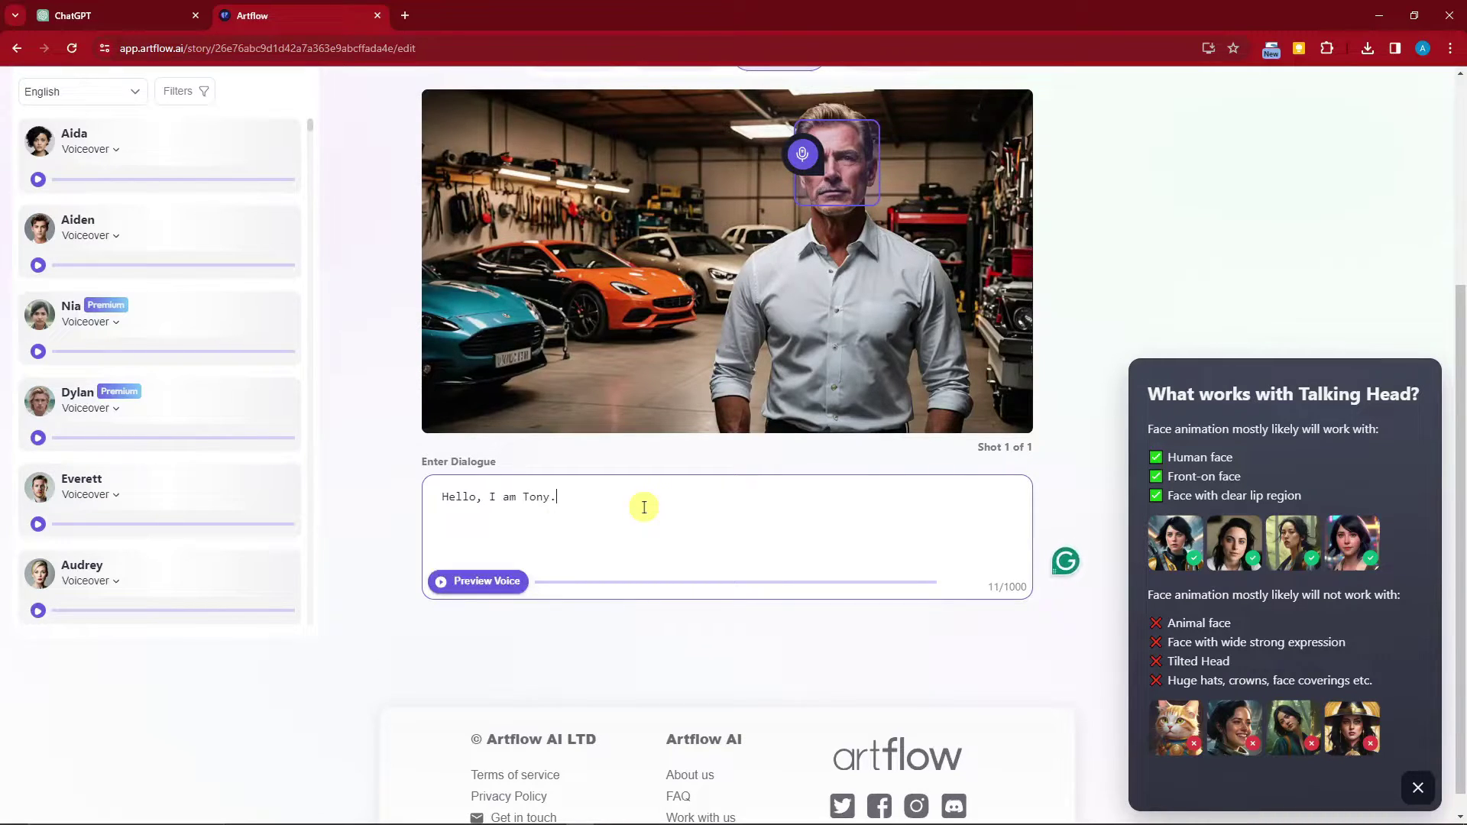
Keep English as the voice language and assign the Everett voice to the garage shot
mouse_move(121, 245)
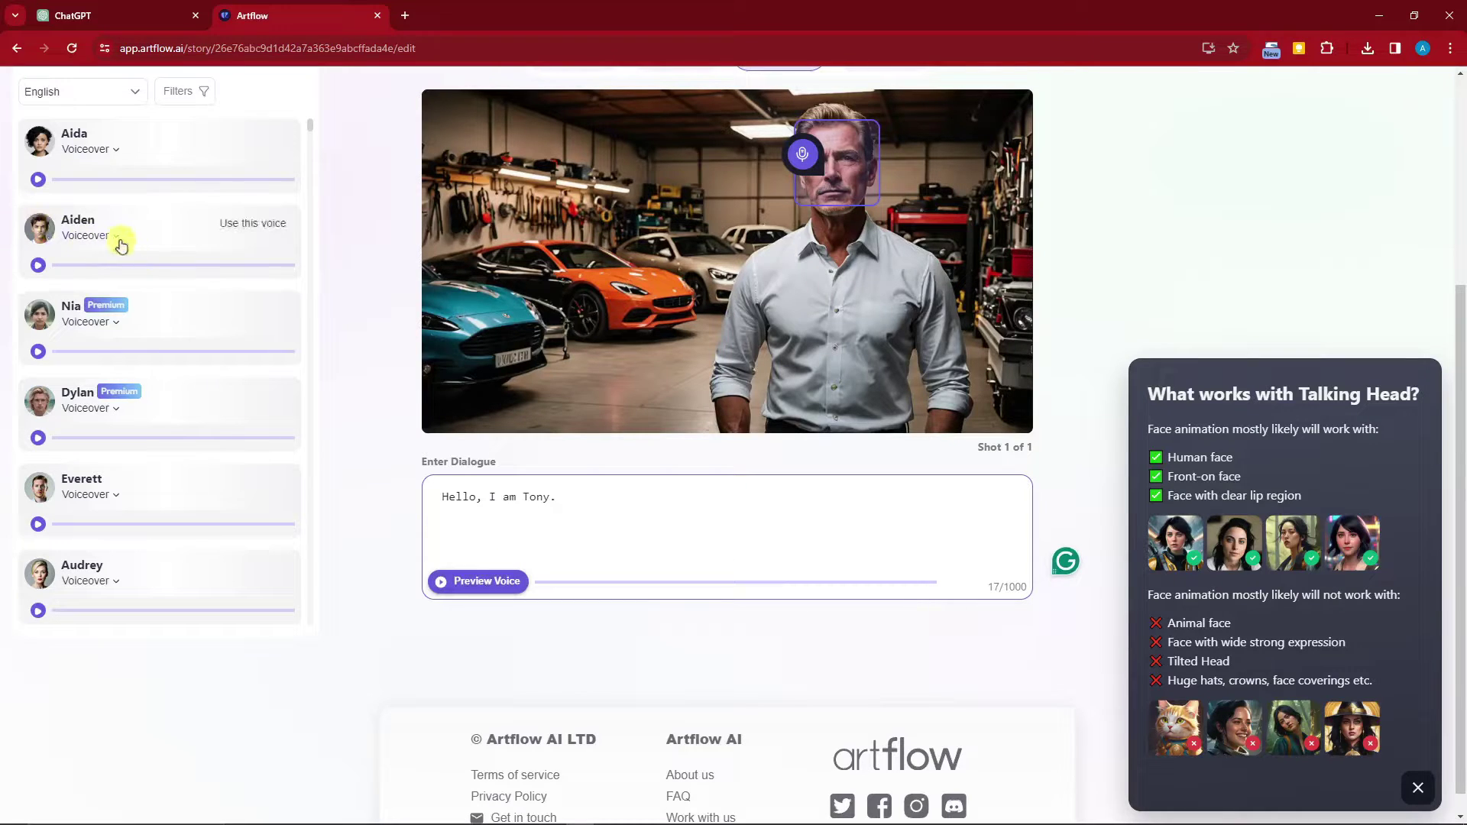
click(135, 93)
click(135, 92)
mouse_move(155, 274)
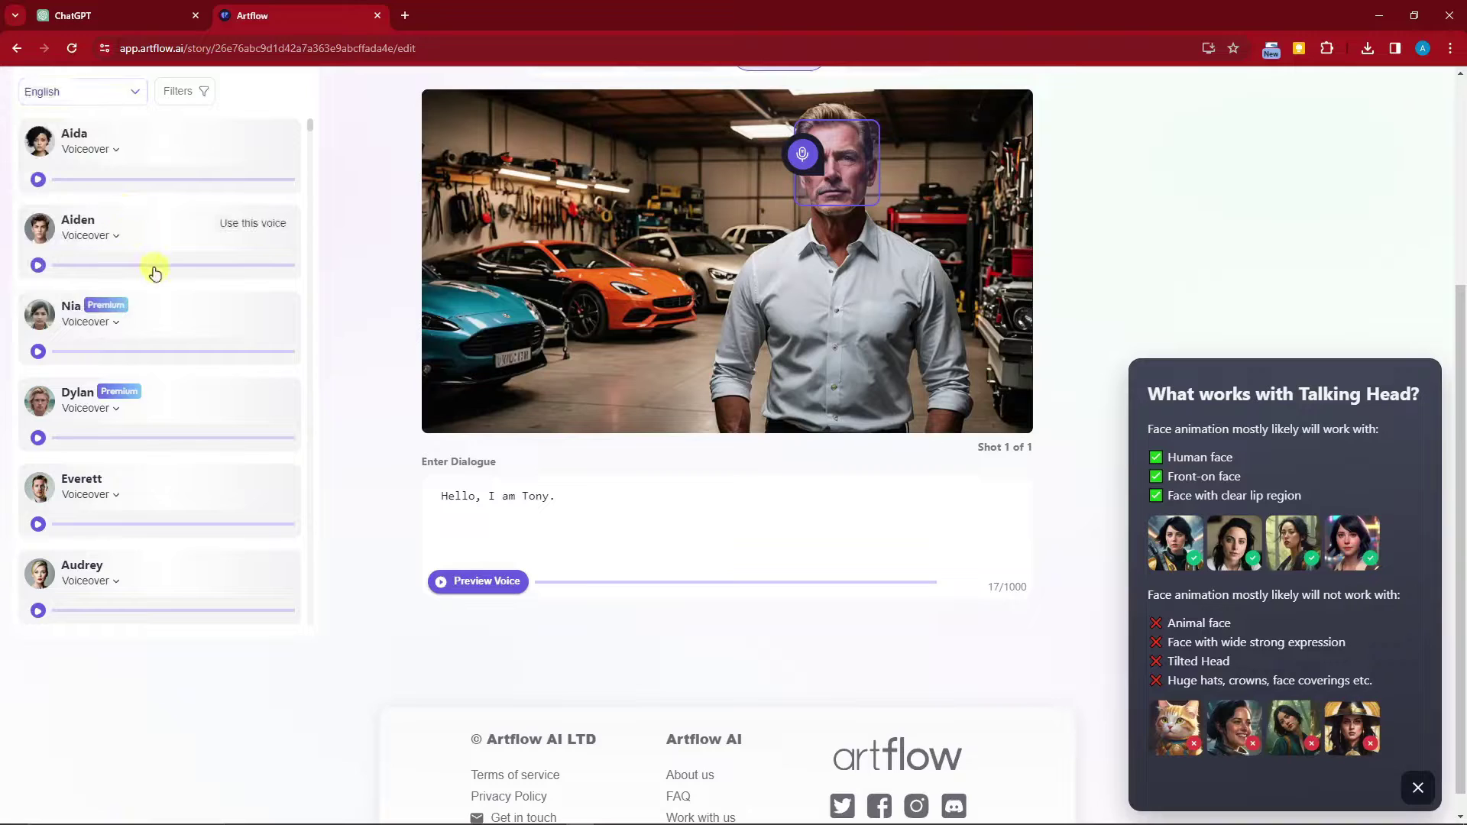
mouse_move(114, 501)
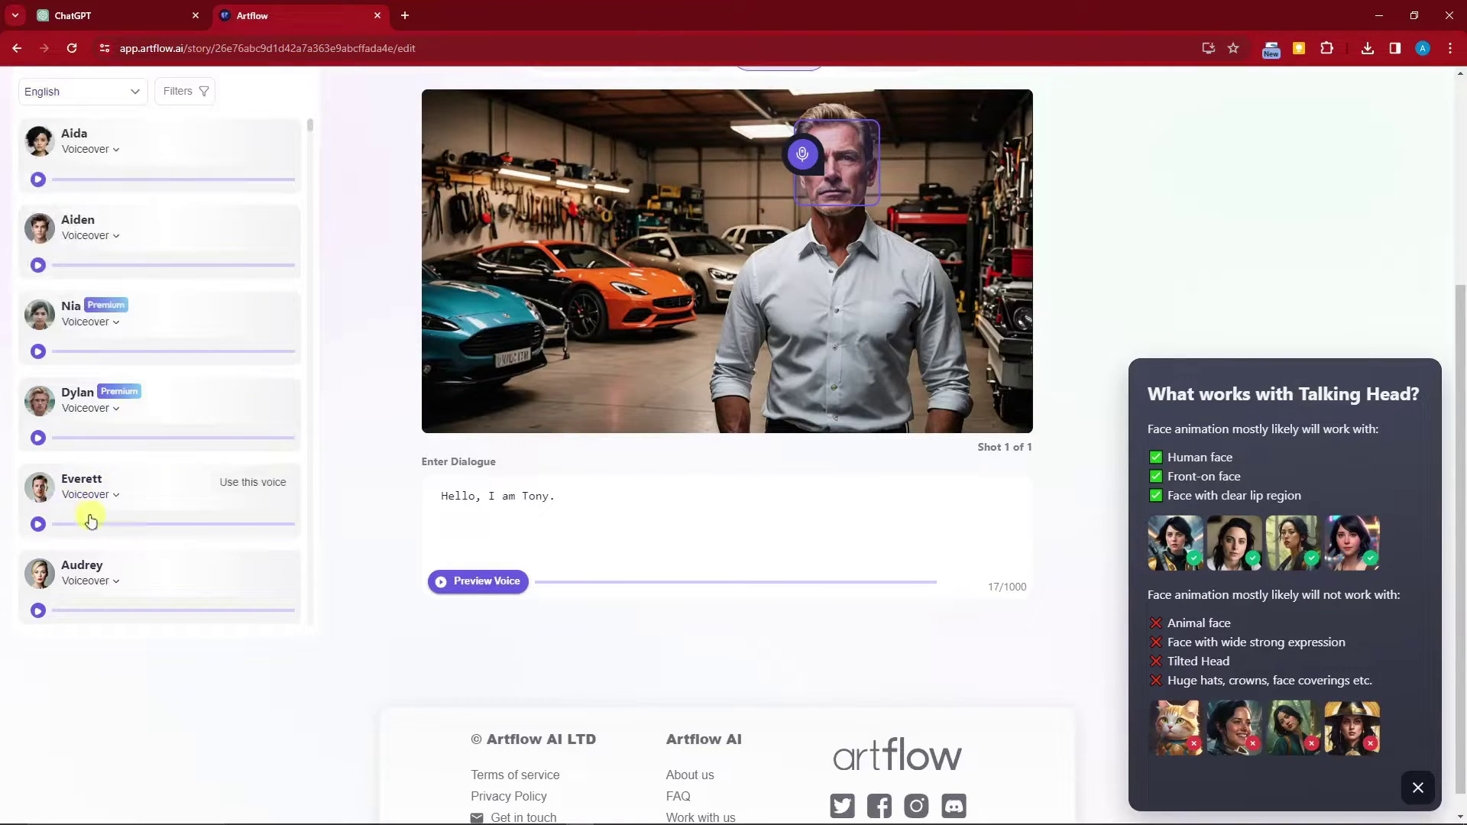
click(261, 483)
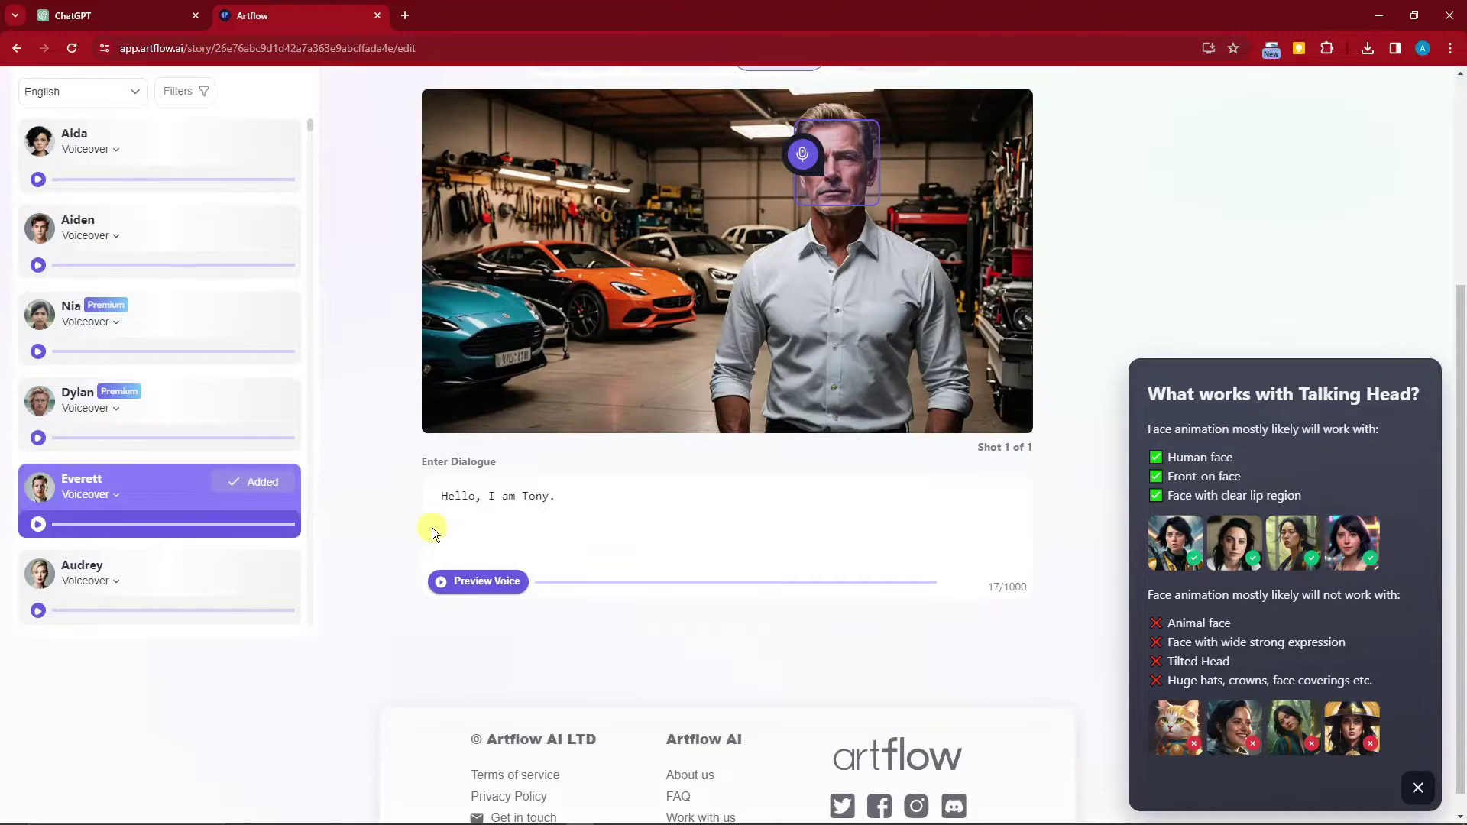
Return to the scene images and add two empty shots after the garage shot
scroll(607, 706, up, 1)
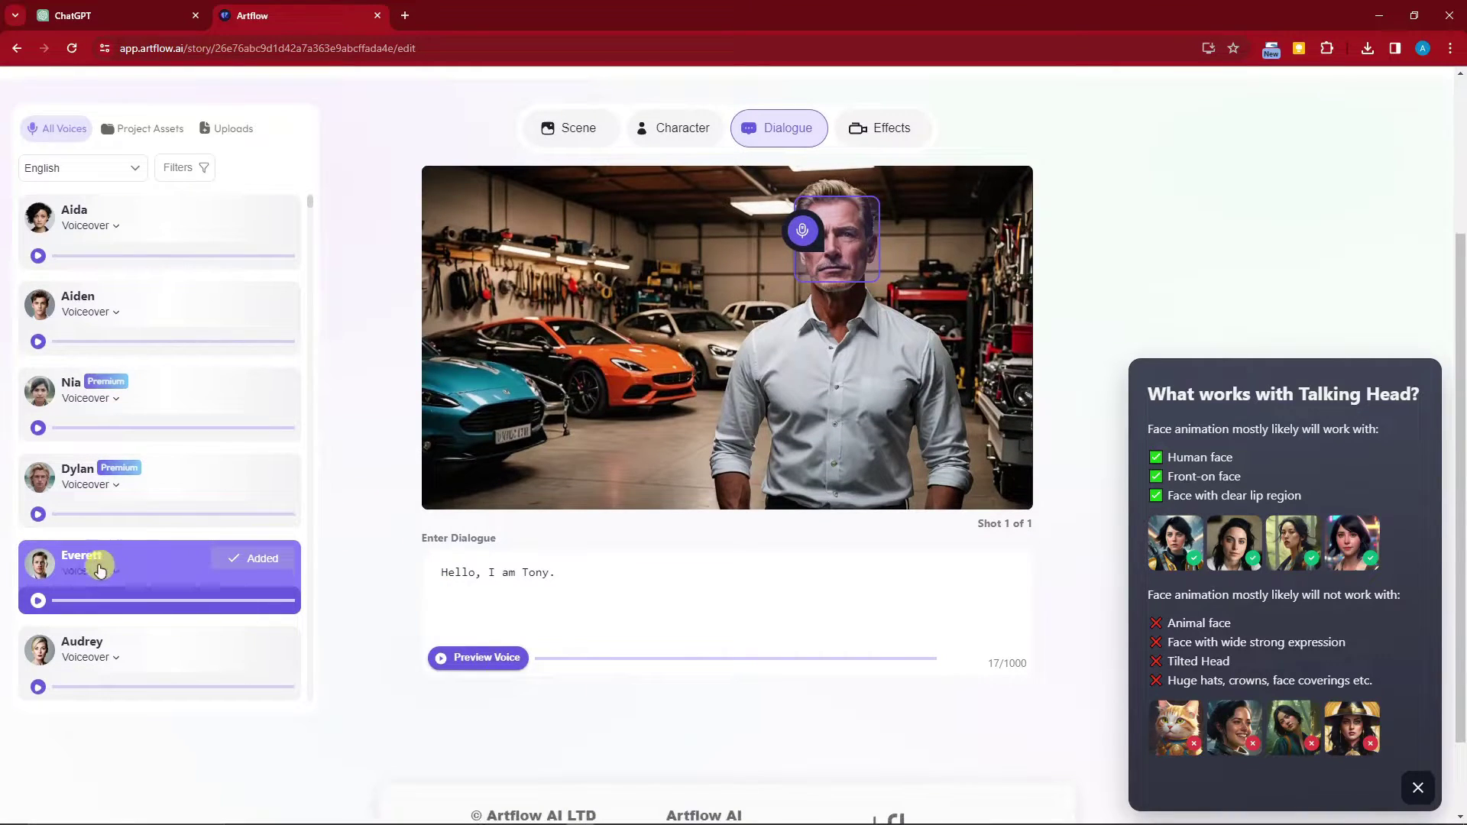
scroll(419, 557, up, 3)
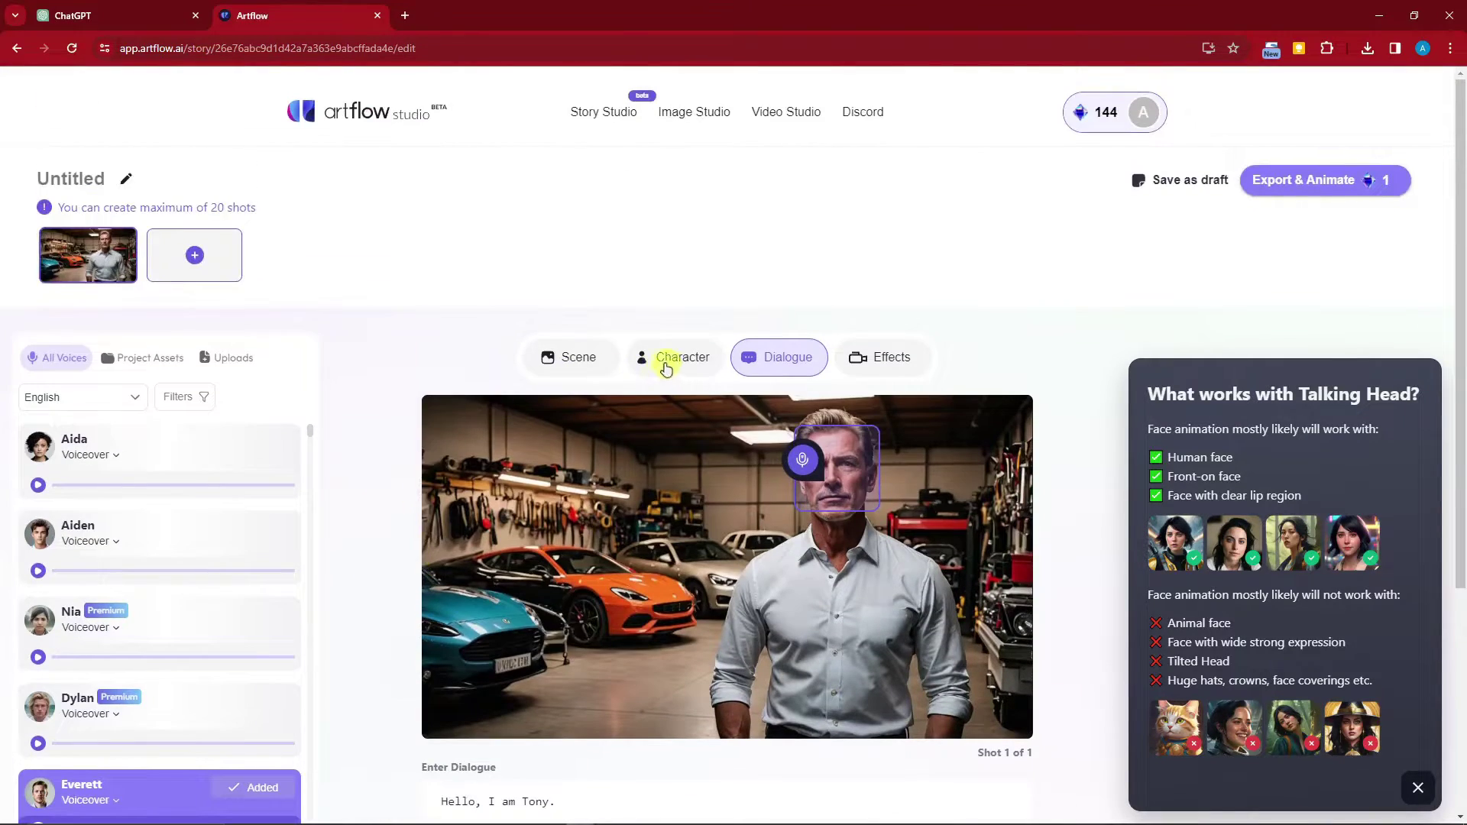
click(578, 359)
scroll(490, 493, down, 3)
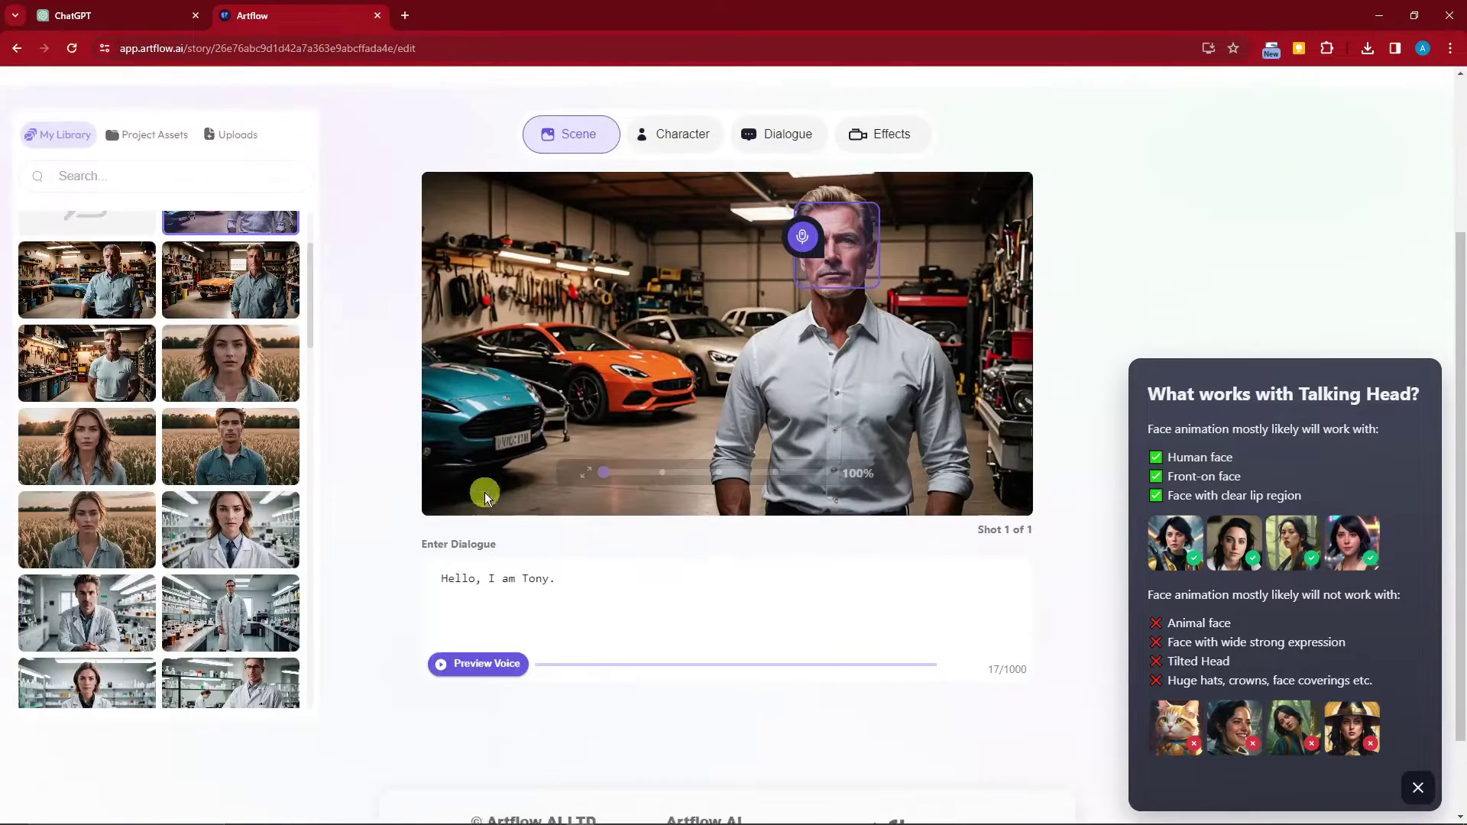
scroll(417, 542, up, 3)
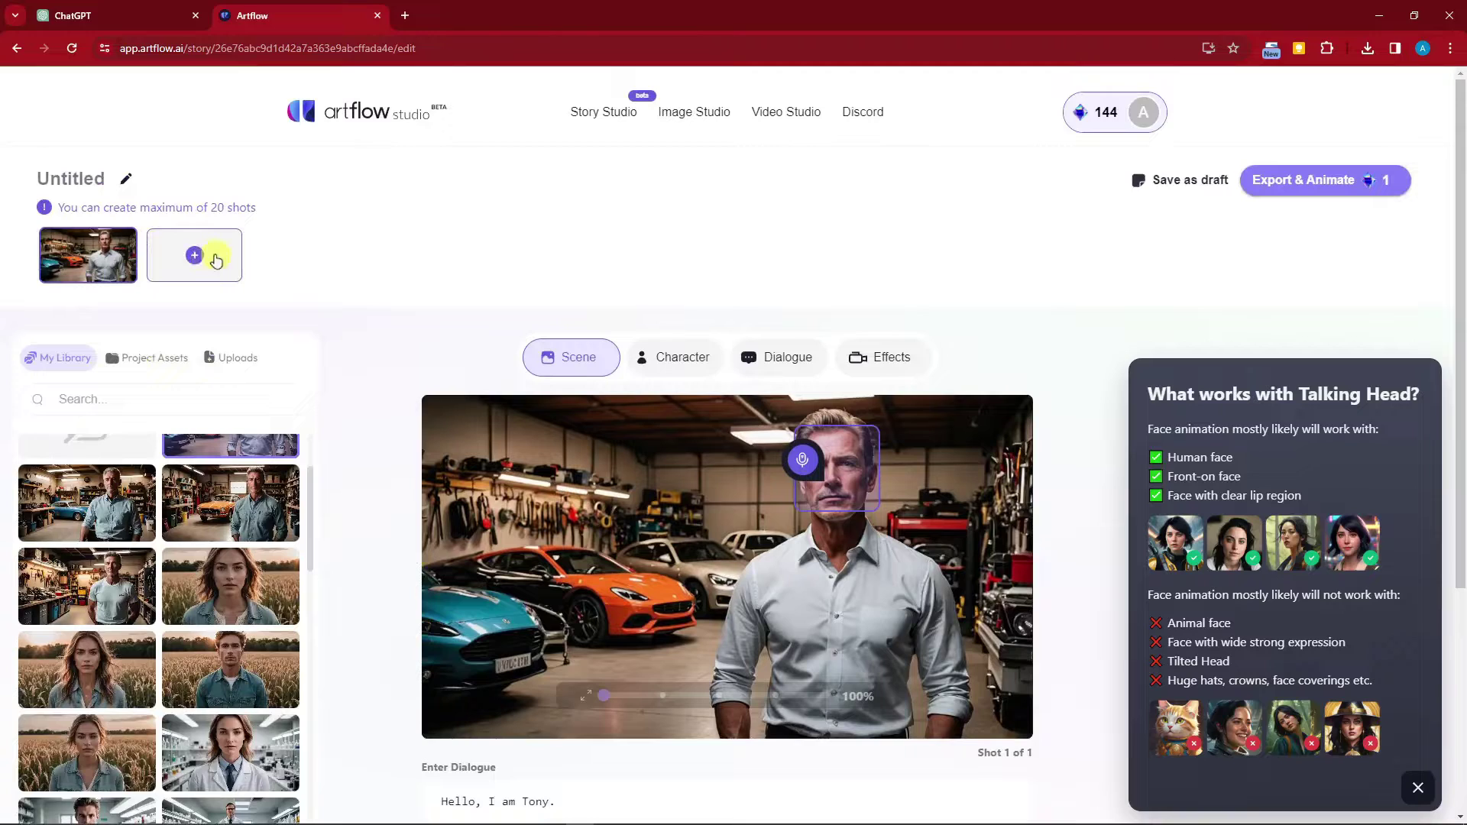
click(188, 256)
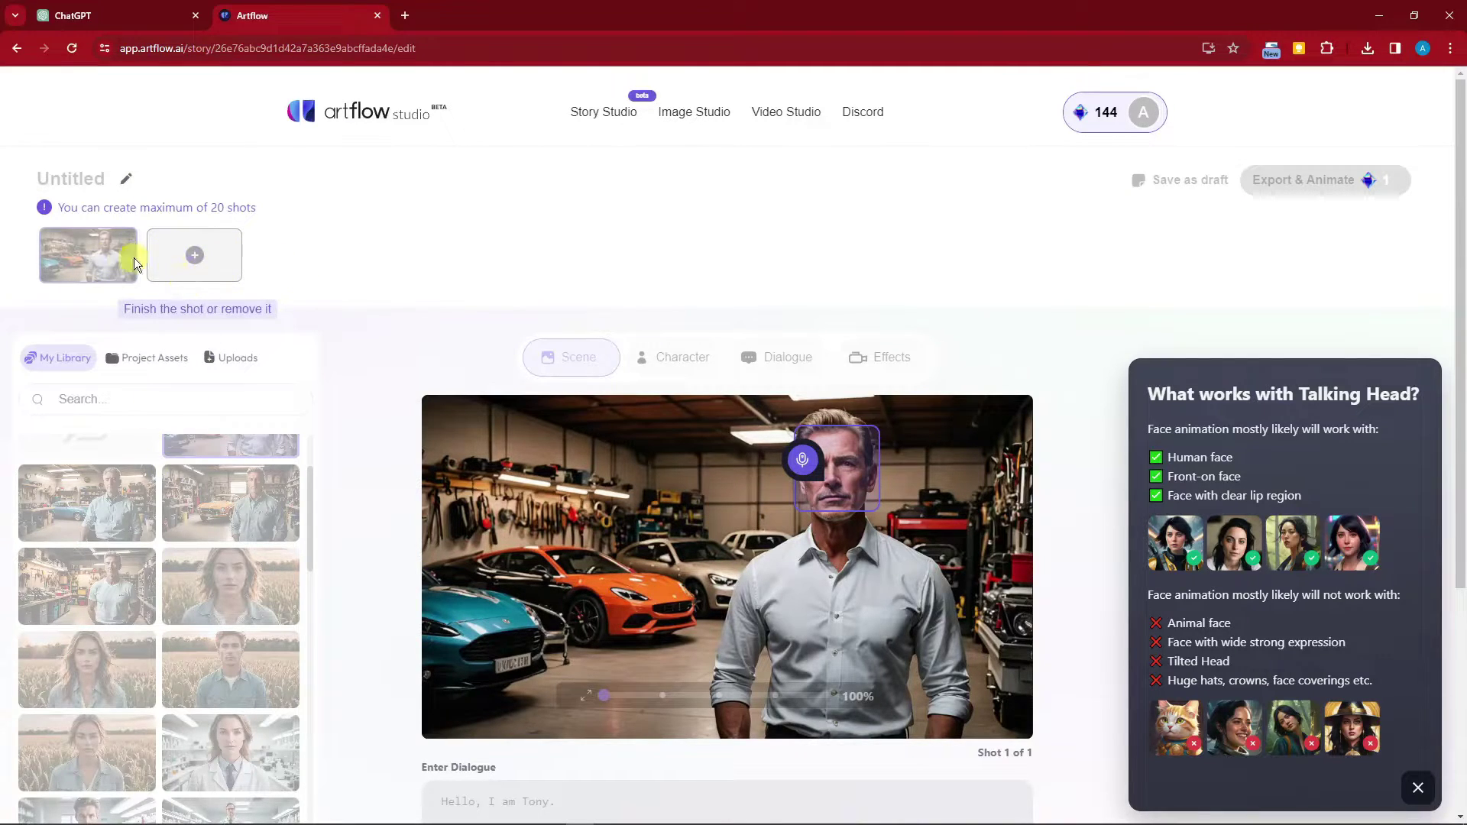
click(200, 257)
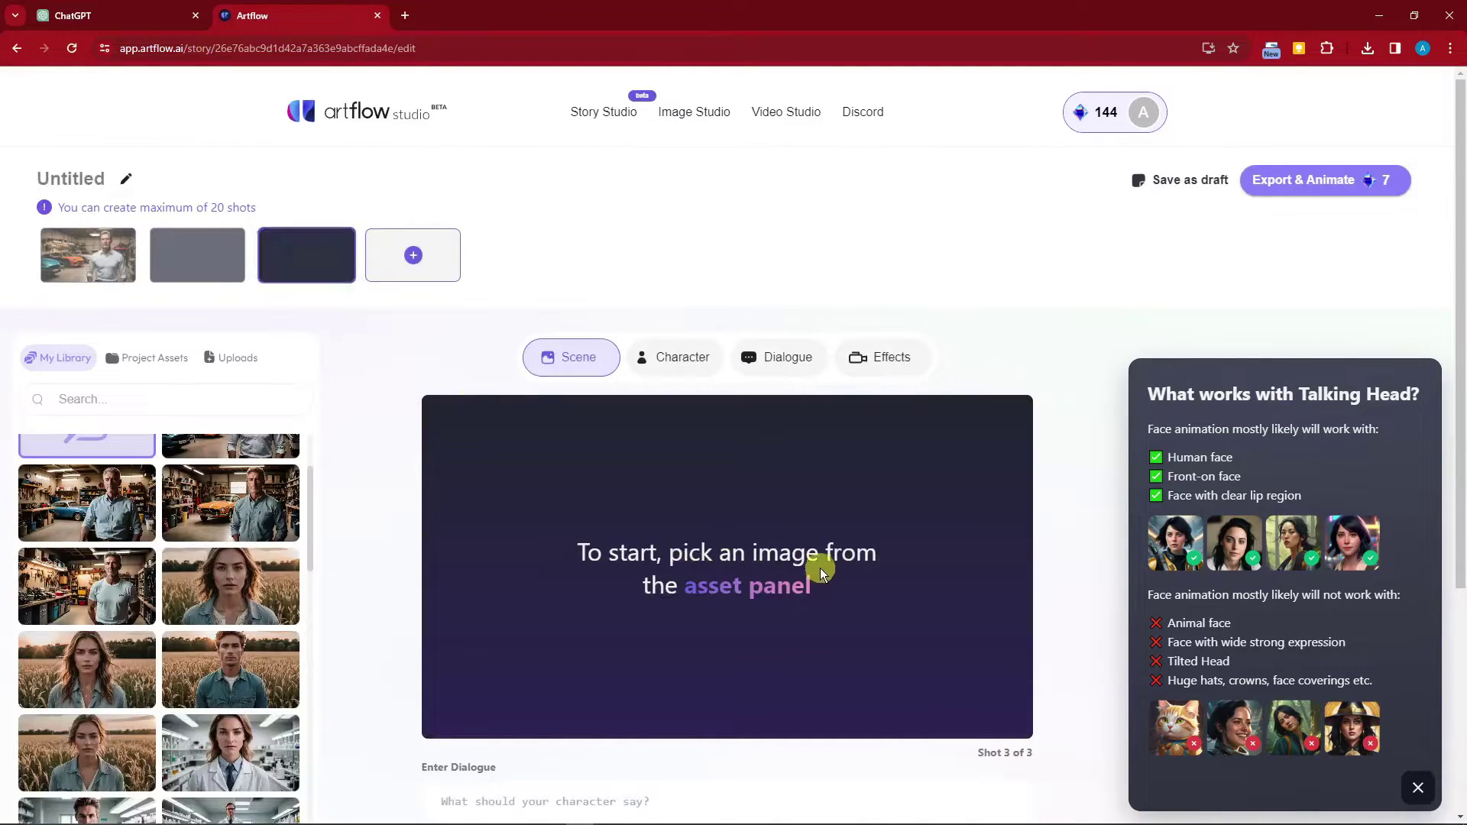
Use the lab image of the man with glasses for the third shot and move that shot to second place
mouse_move(217, 260)
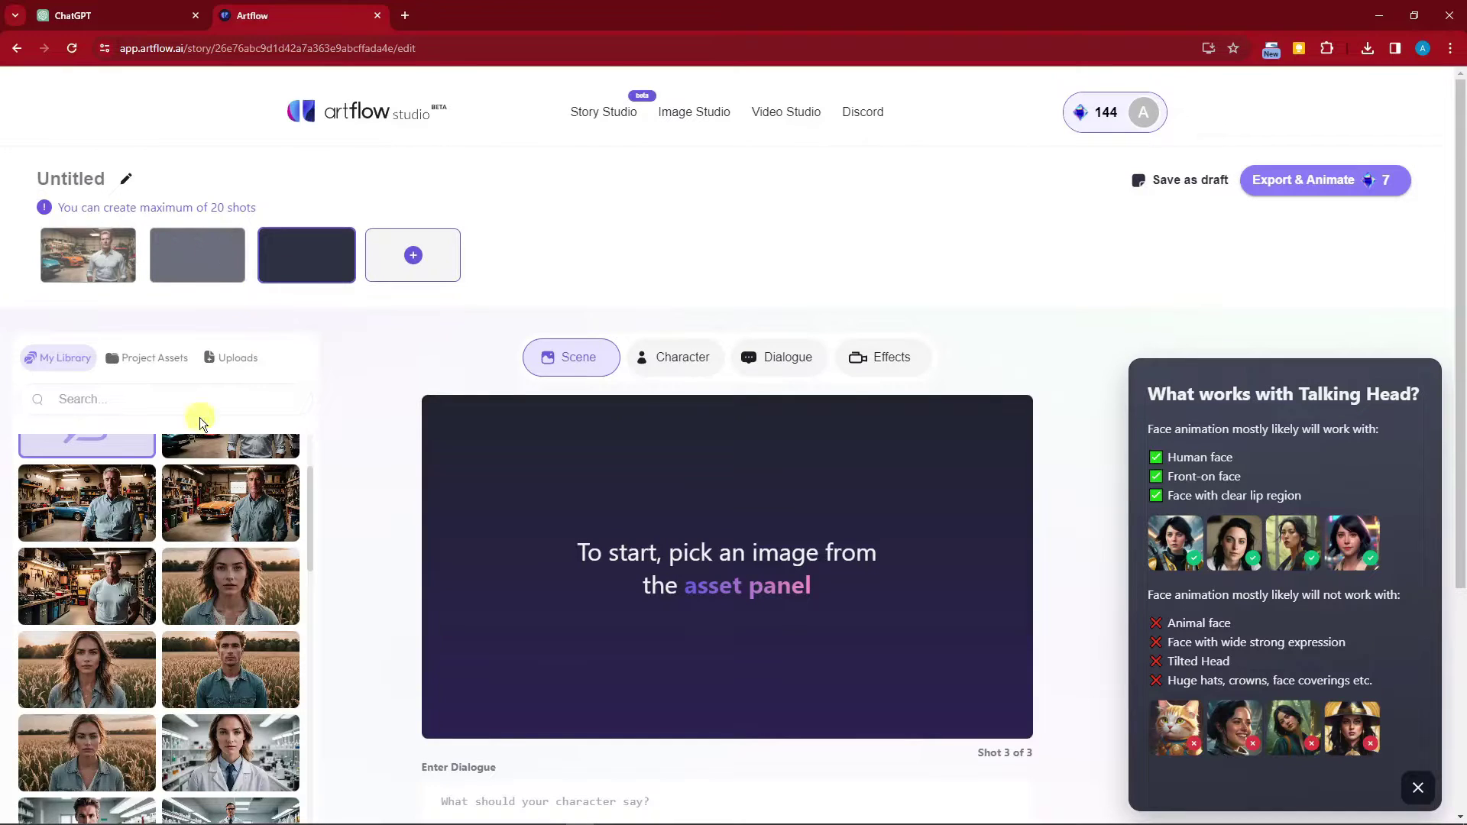
scroll(193, 503, down, 3)
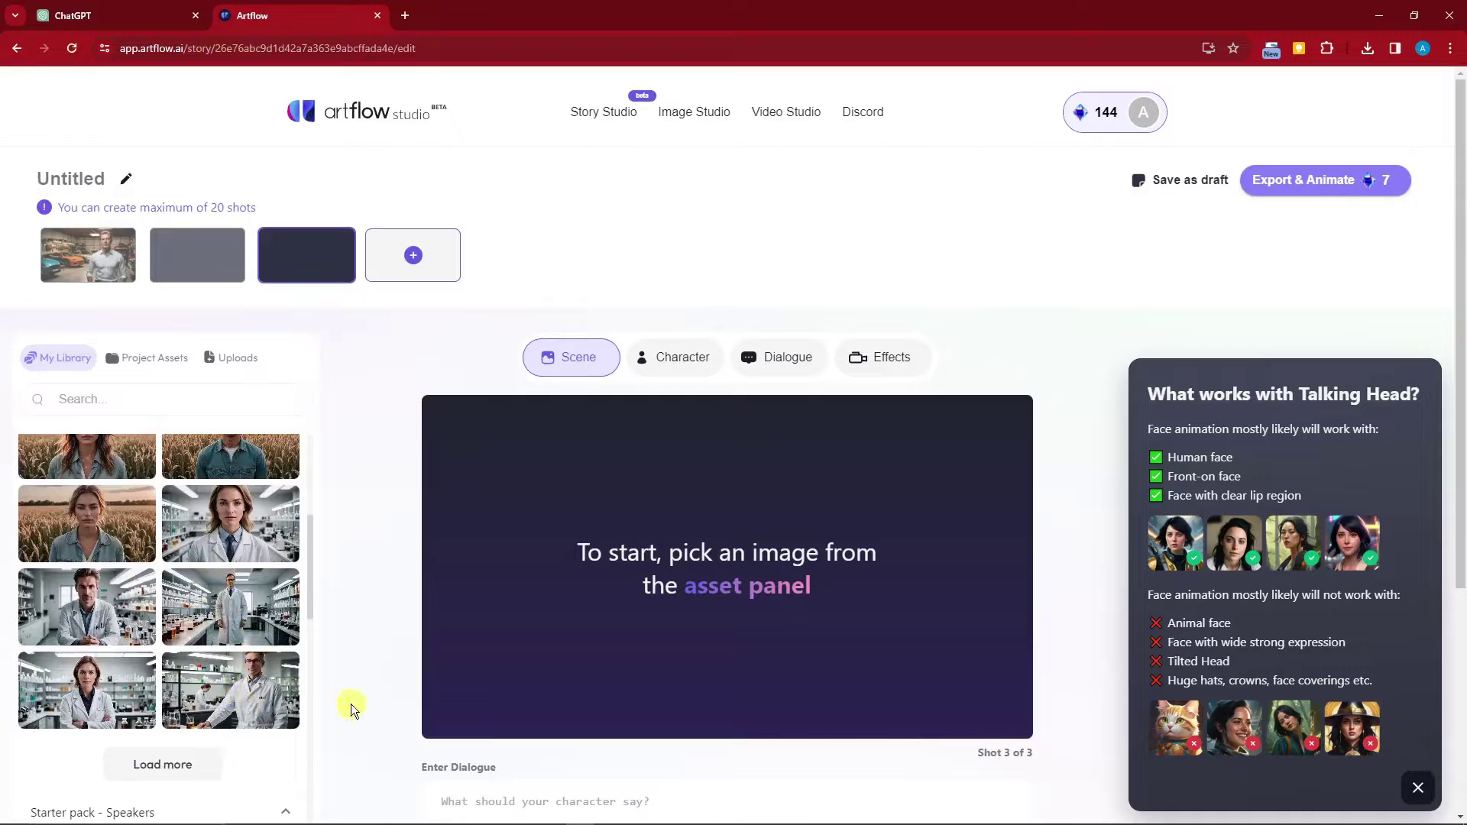
mouse_move(322, 266)
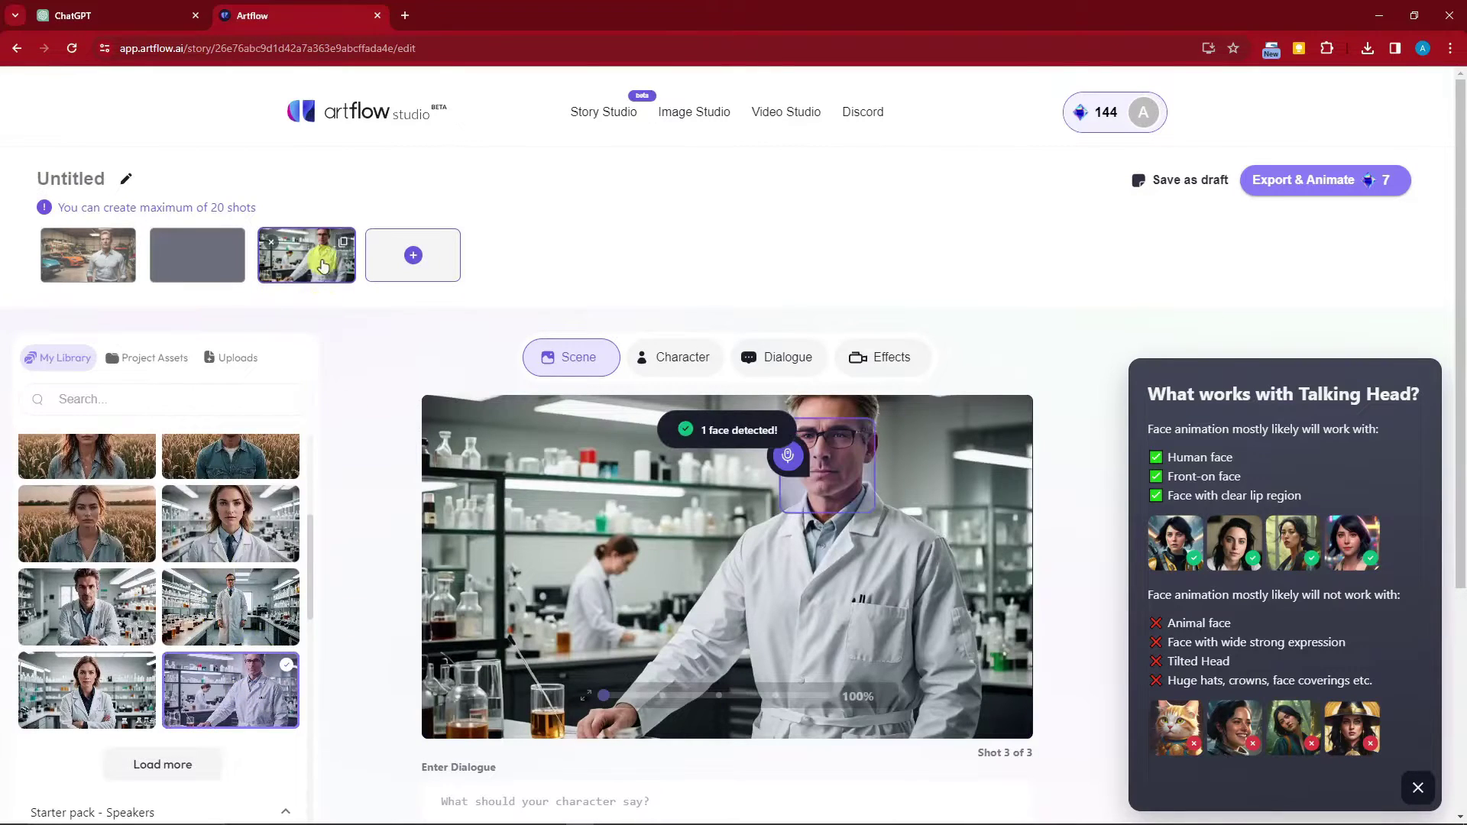
drag(322, 266, 191, 254)
Remove the leftover empty shot after the lab shot
click(294, 266)
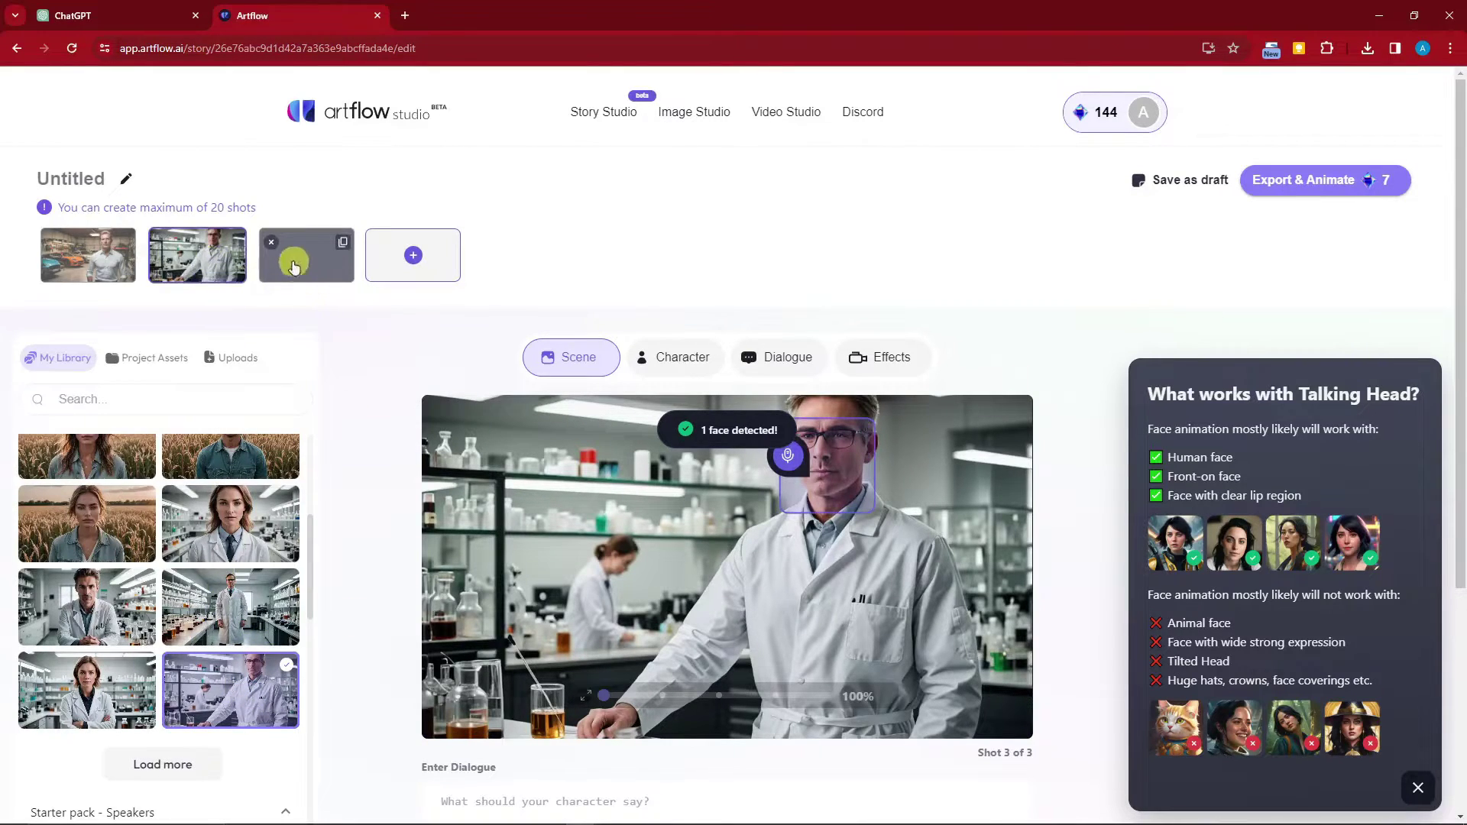
click(270, 242)
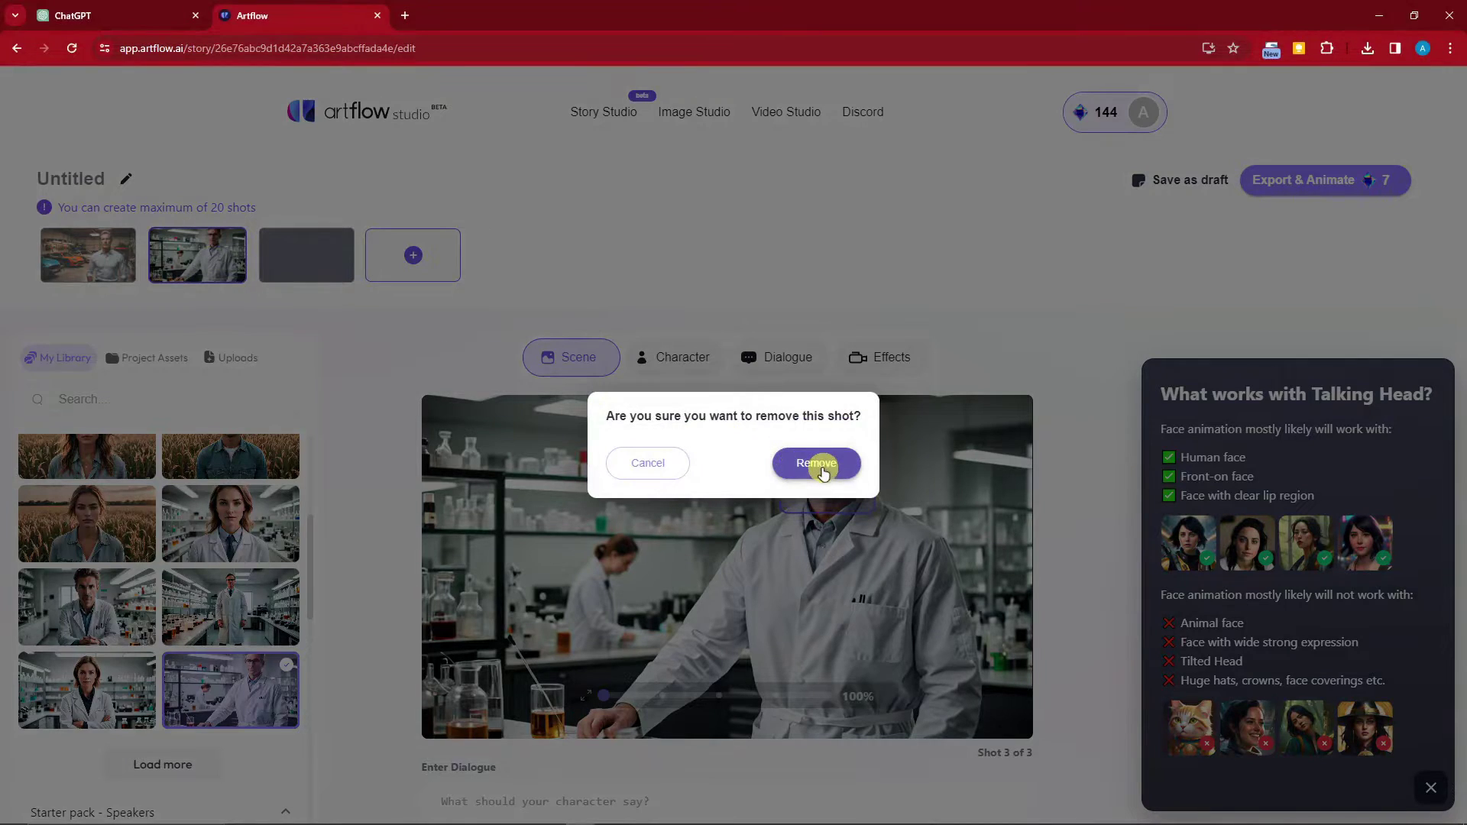
click(822, 470)
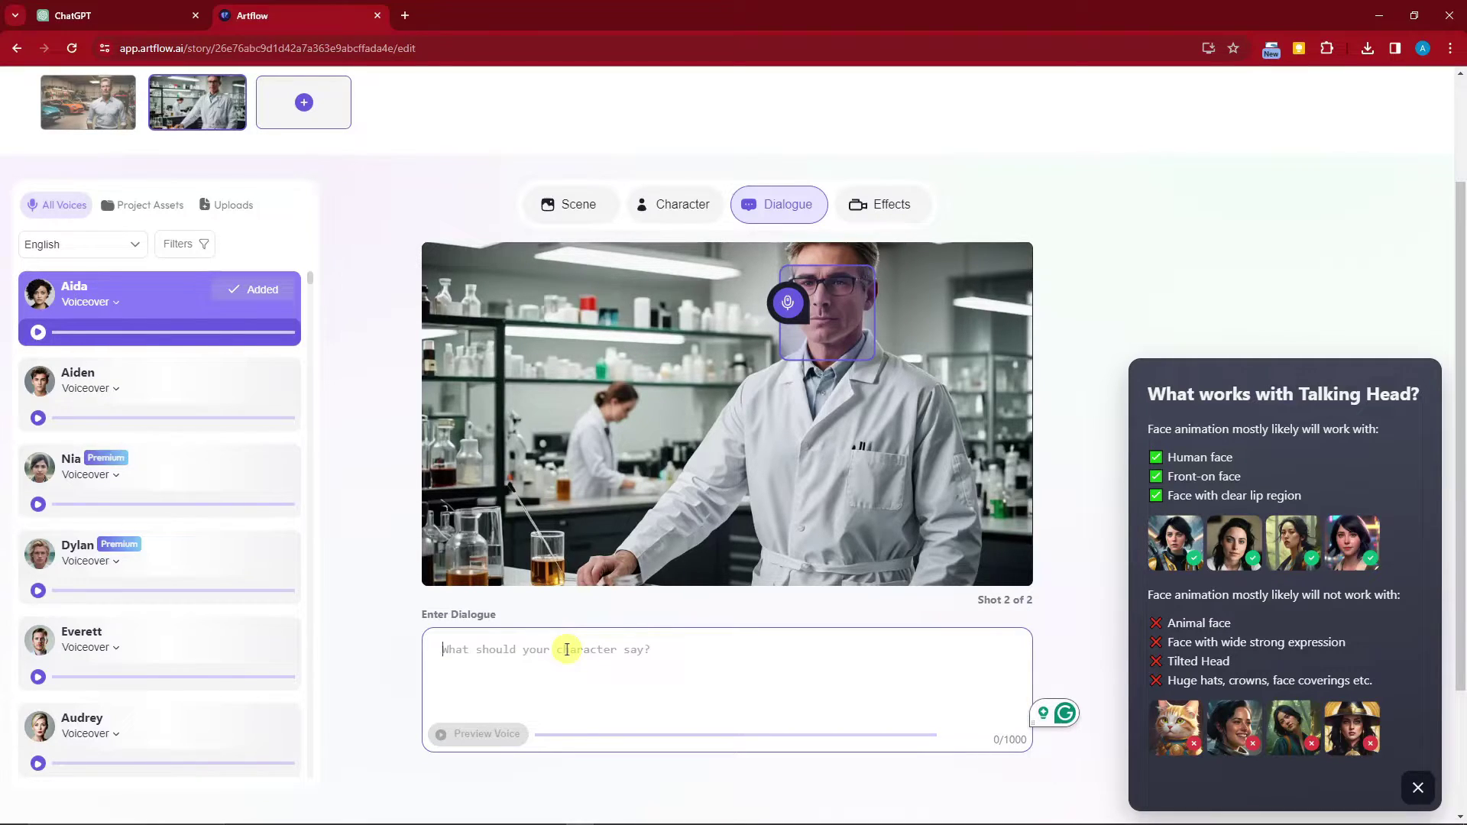
Give the lab shot the dialogue "This is my lab, please be careful." and assign it the Everett voice
text(This is my lab, please be careful.)
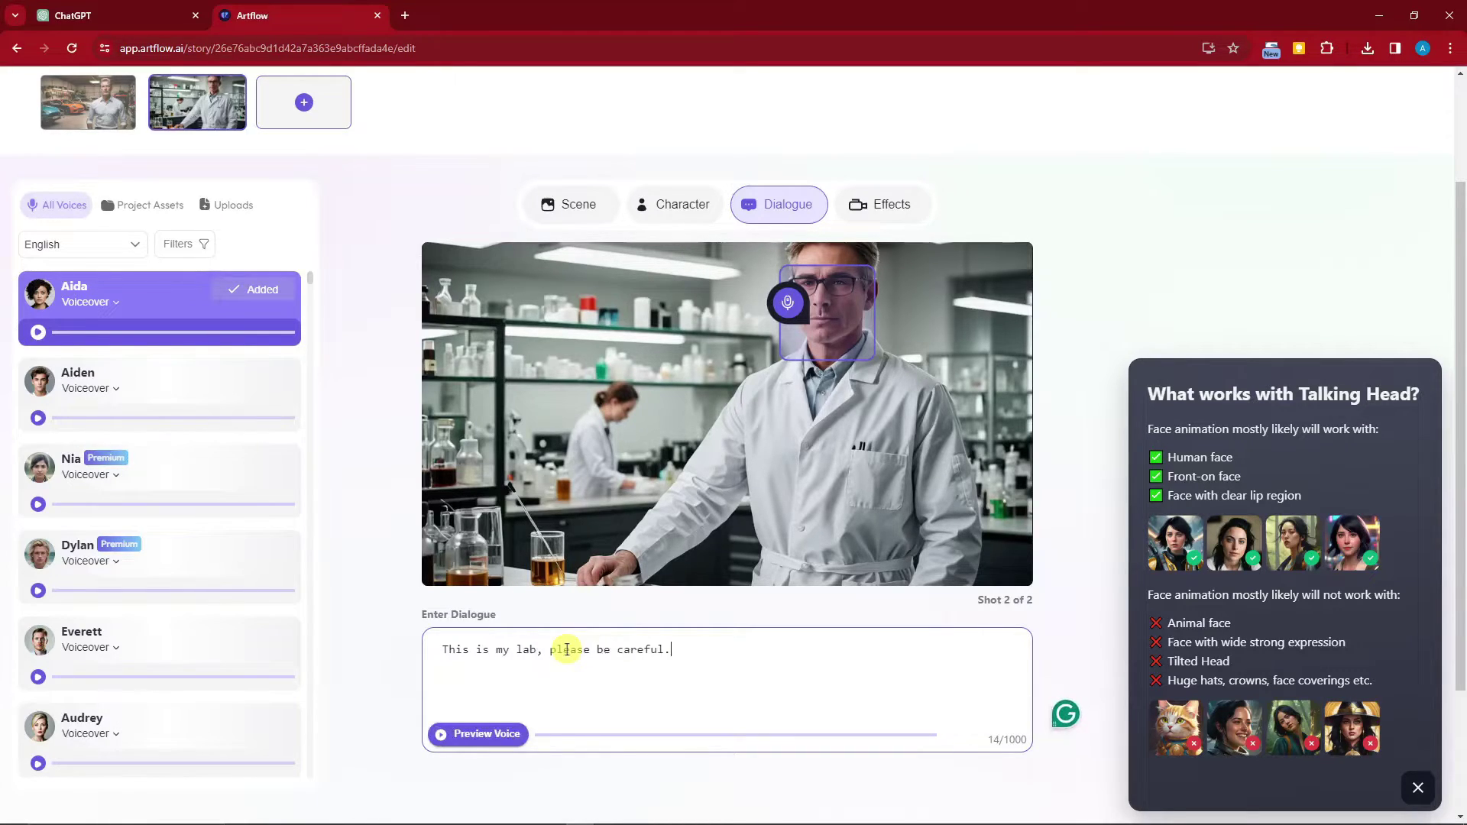
scroll(354, 479, down, 1)
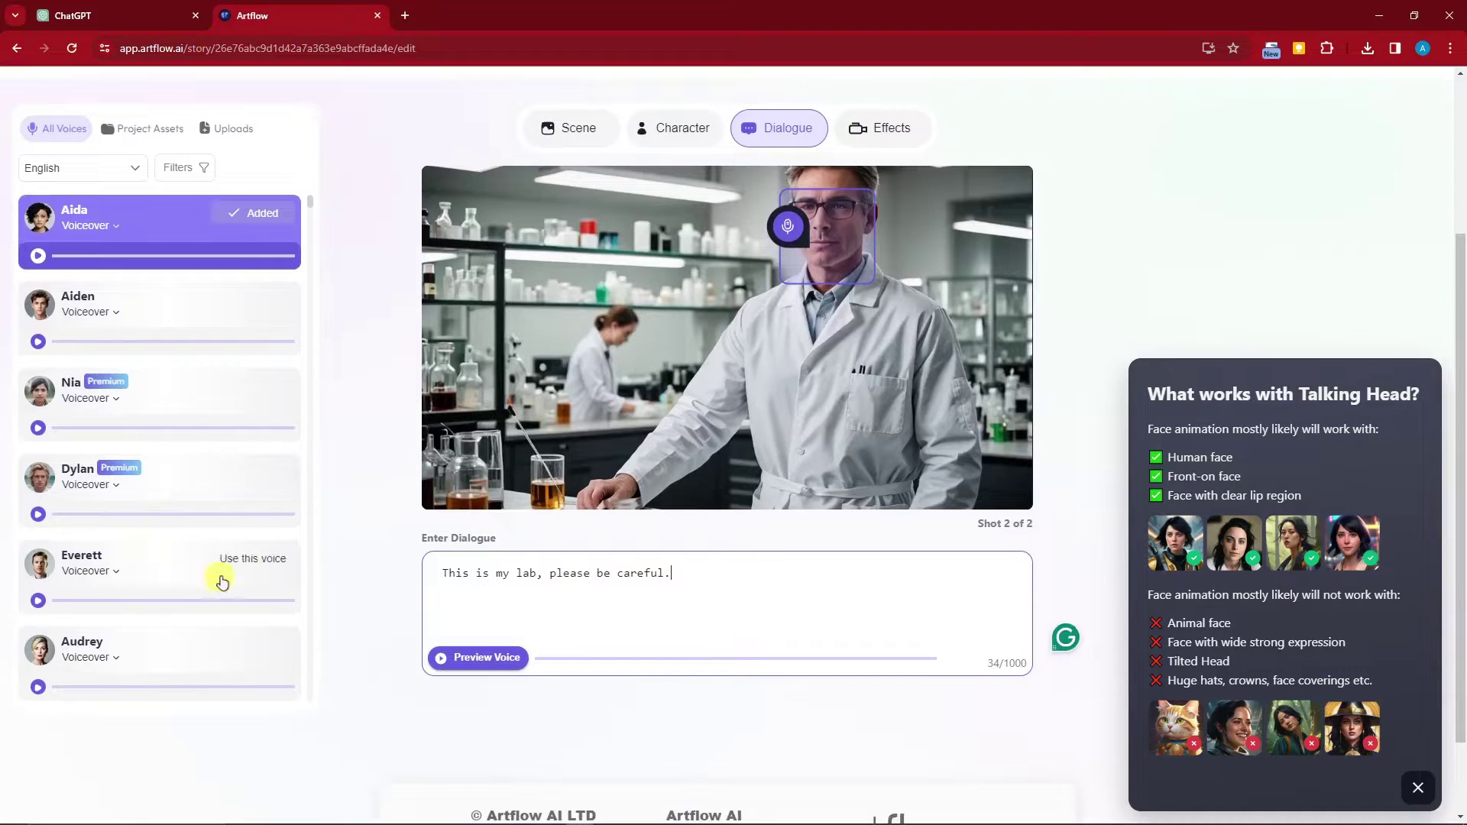
click(142, 569)
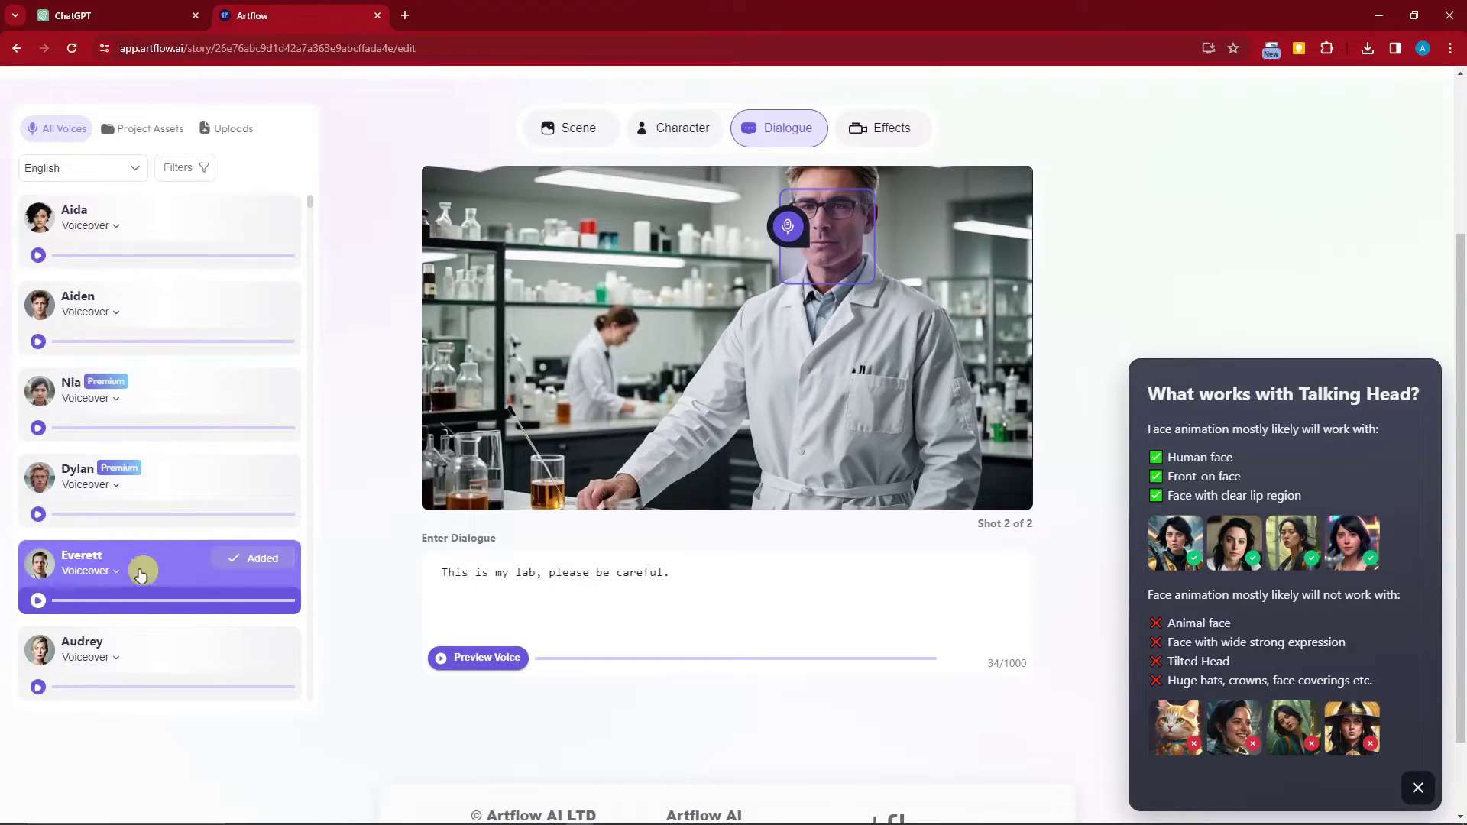
scroll(115, 382, up, 3)
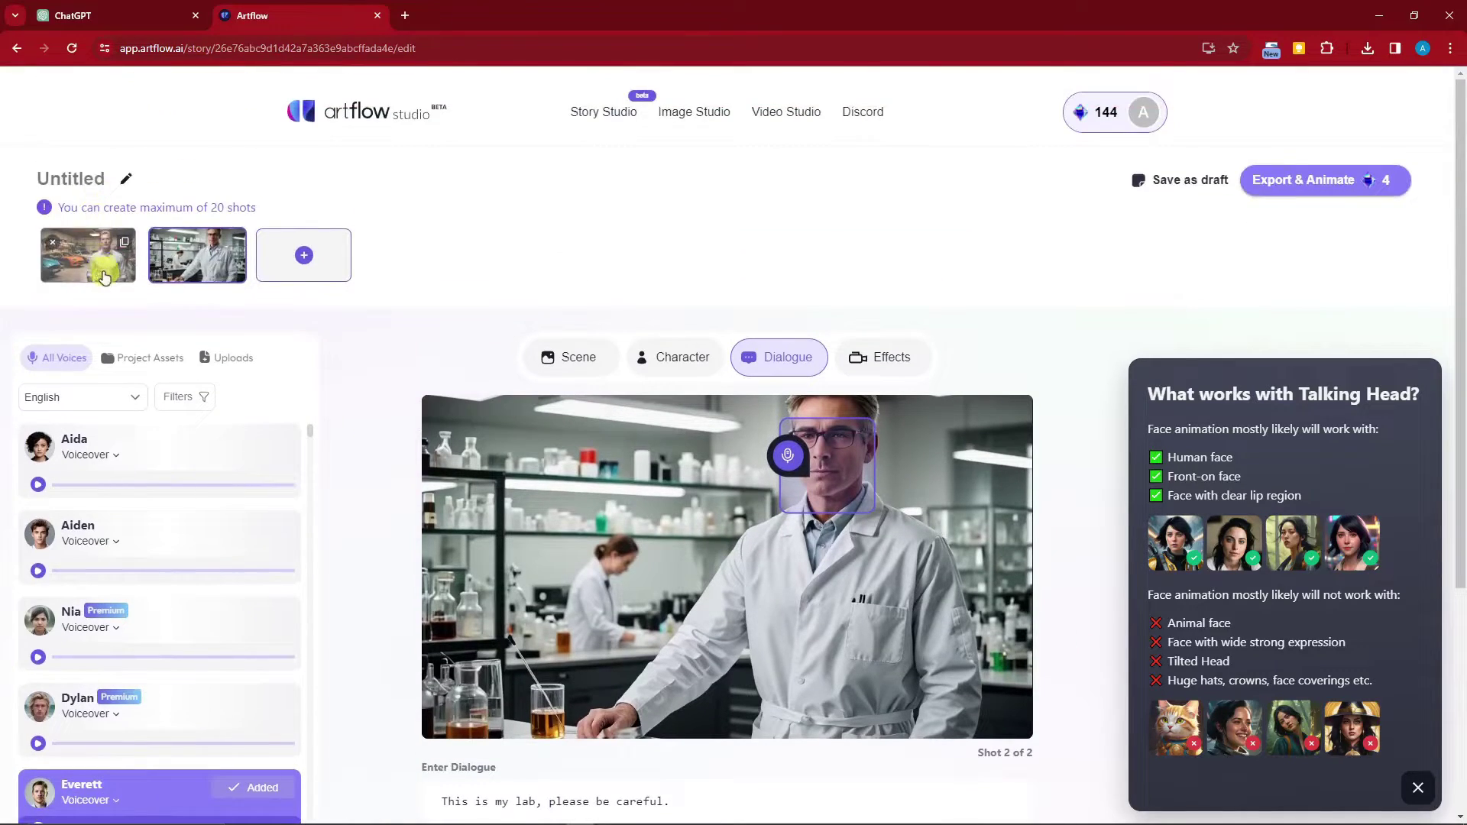
Look through the available voices and the character portraits for the lab shot
scroll(163, 534, down, 3)
scroll(99, 550, down, 1)
scroll(191, 520, up, 2)
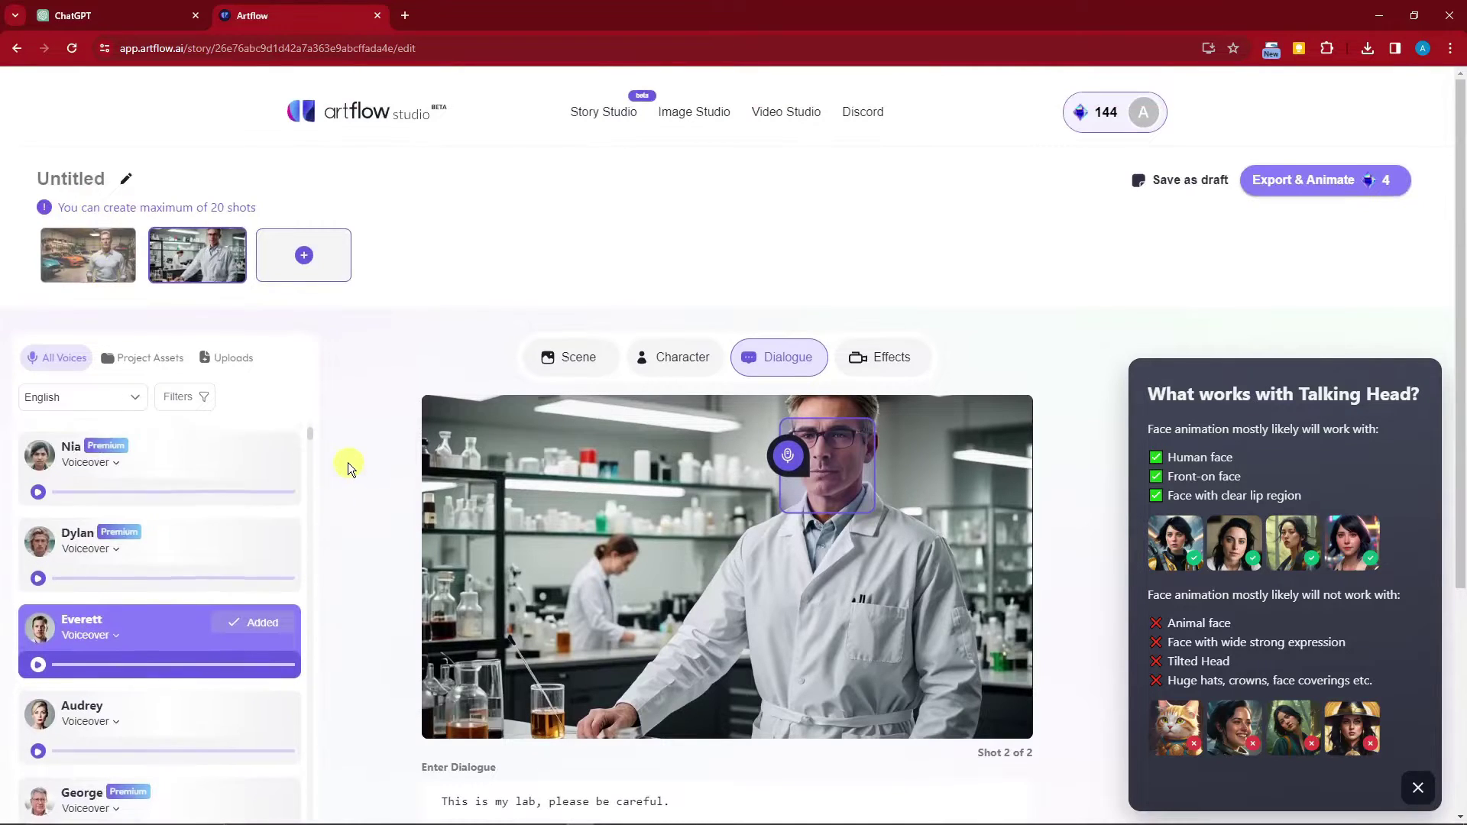
scroll(378, 457, down, 1)
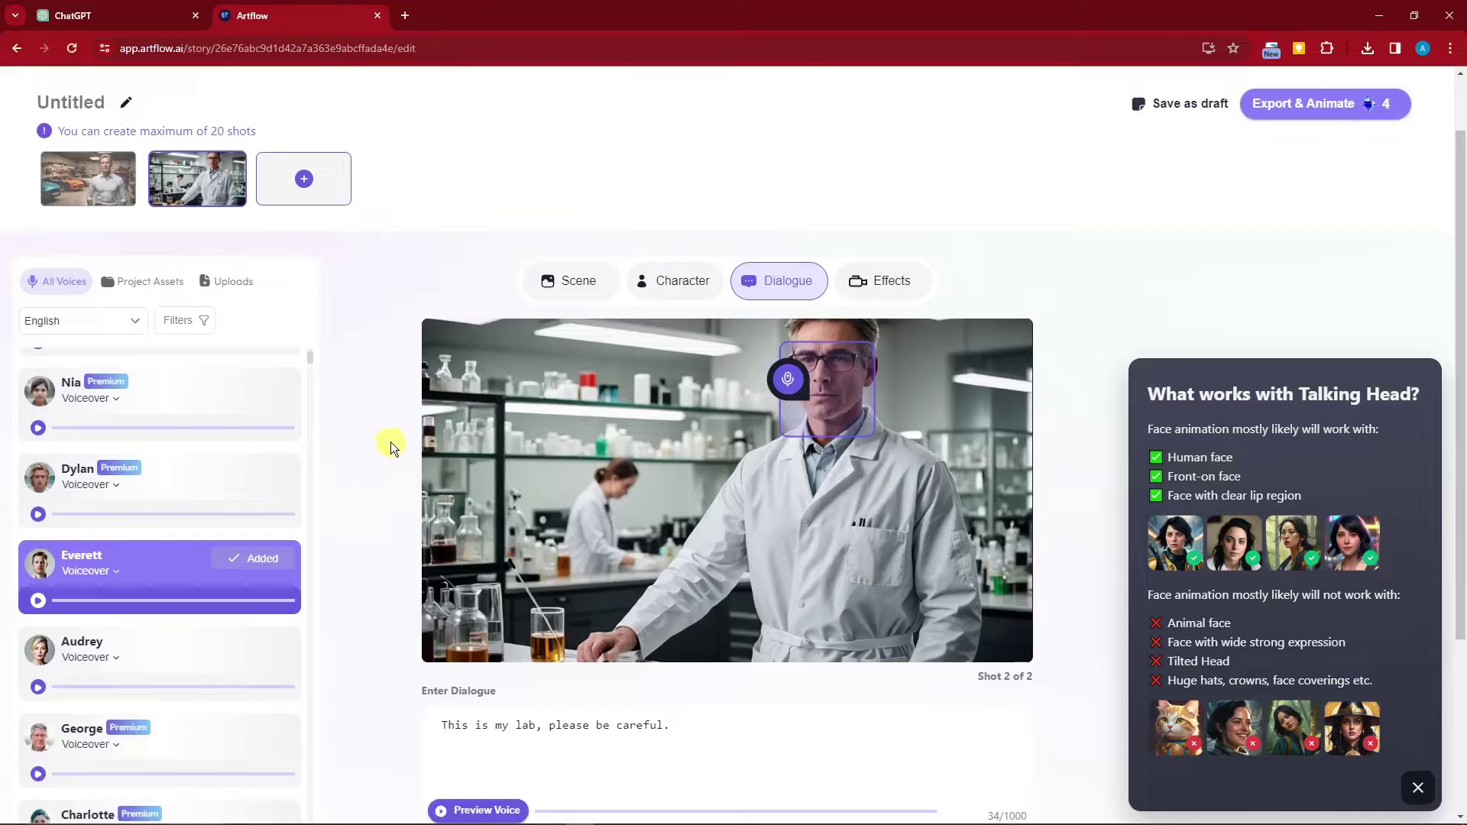
click(683, 282)
scroll(428, 504, down, 2)
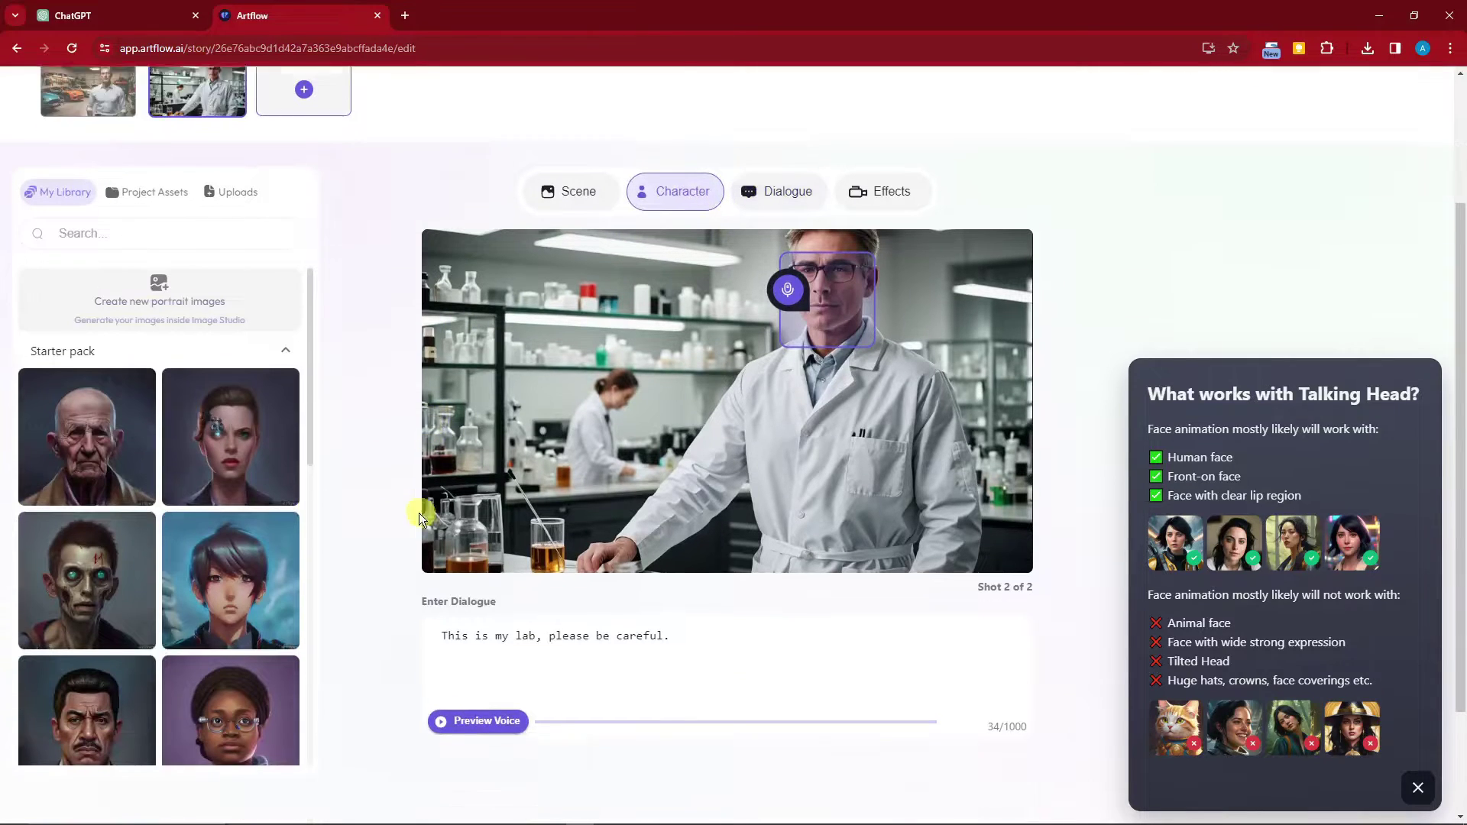
scroll(251, 542, down, 1)
scroll(235, 530, up, 1)
scroll(777, 444, up, 3)
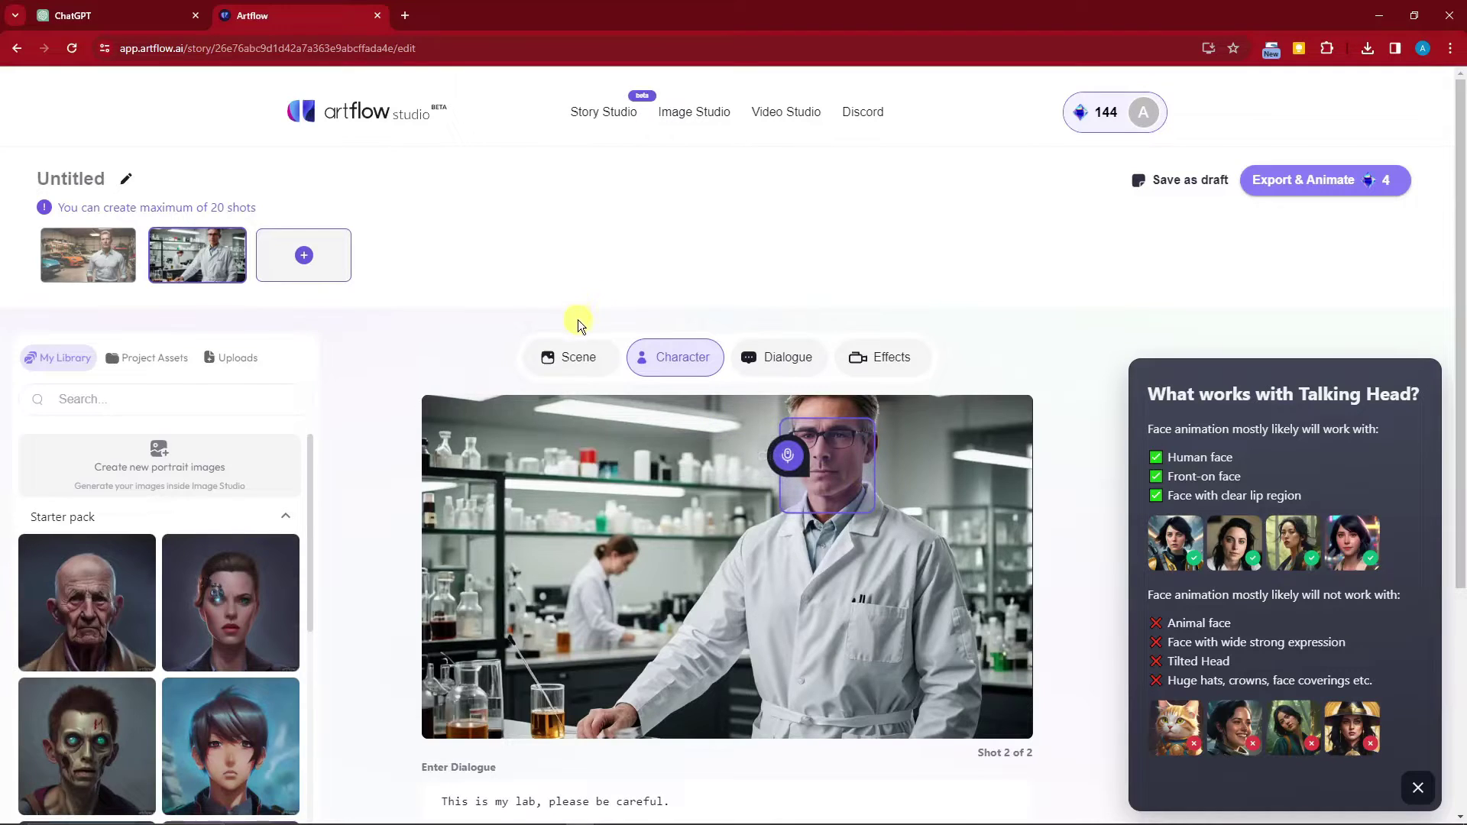
Review the camera movement effects, the scene images in My Creations and the dialogue of the lab shot
click(890, 361)
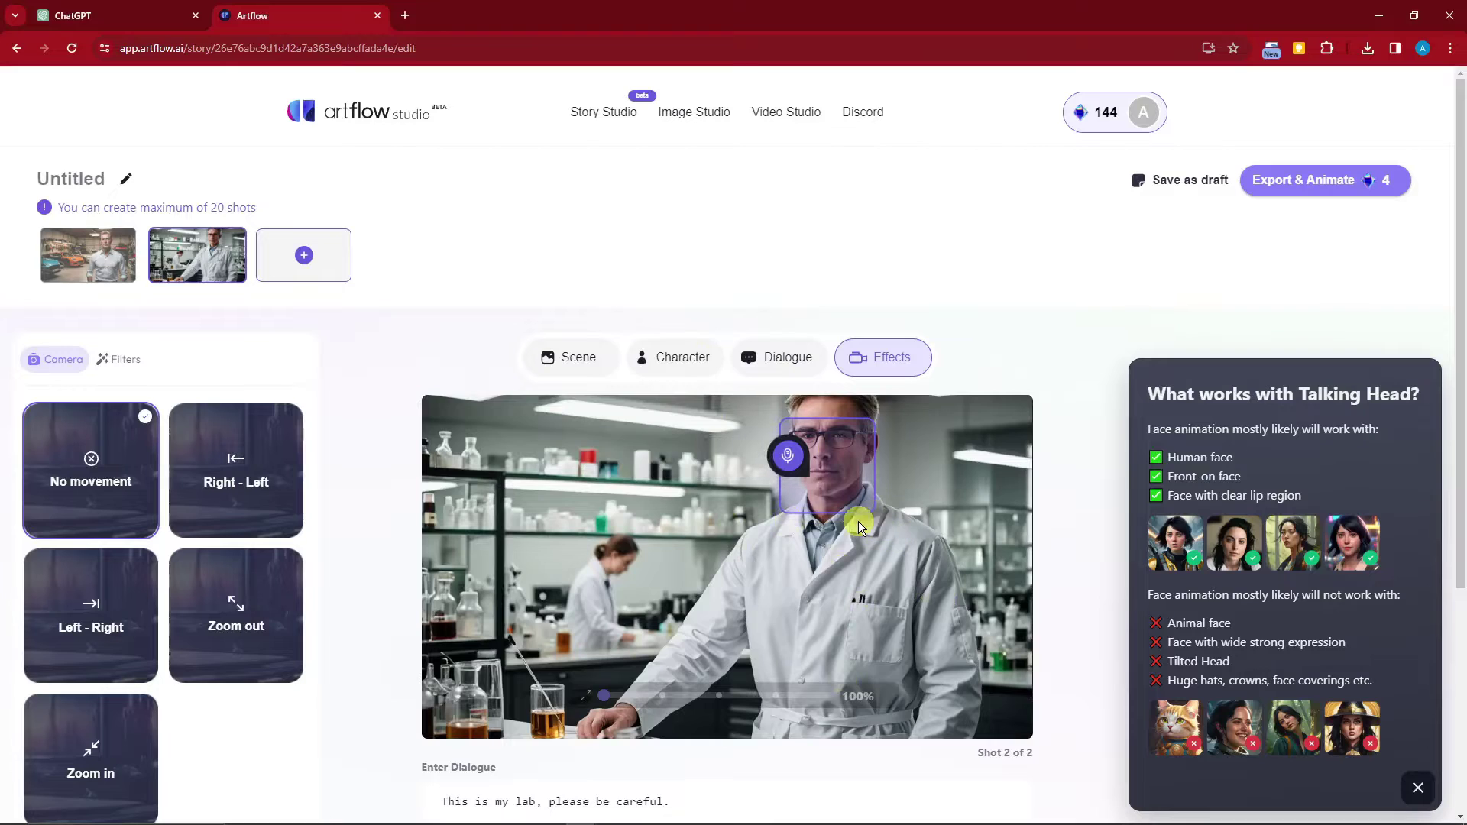
click(579, 354)
scroll(534, 492, down, 3)
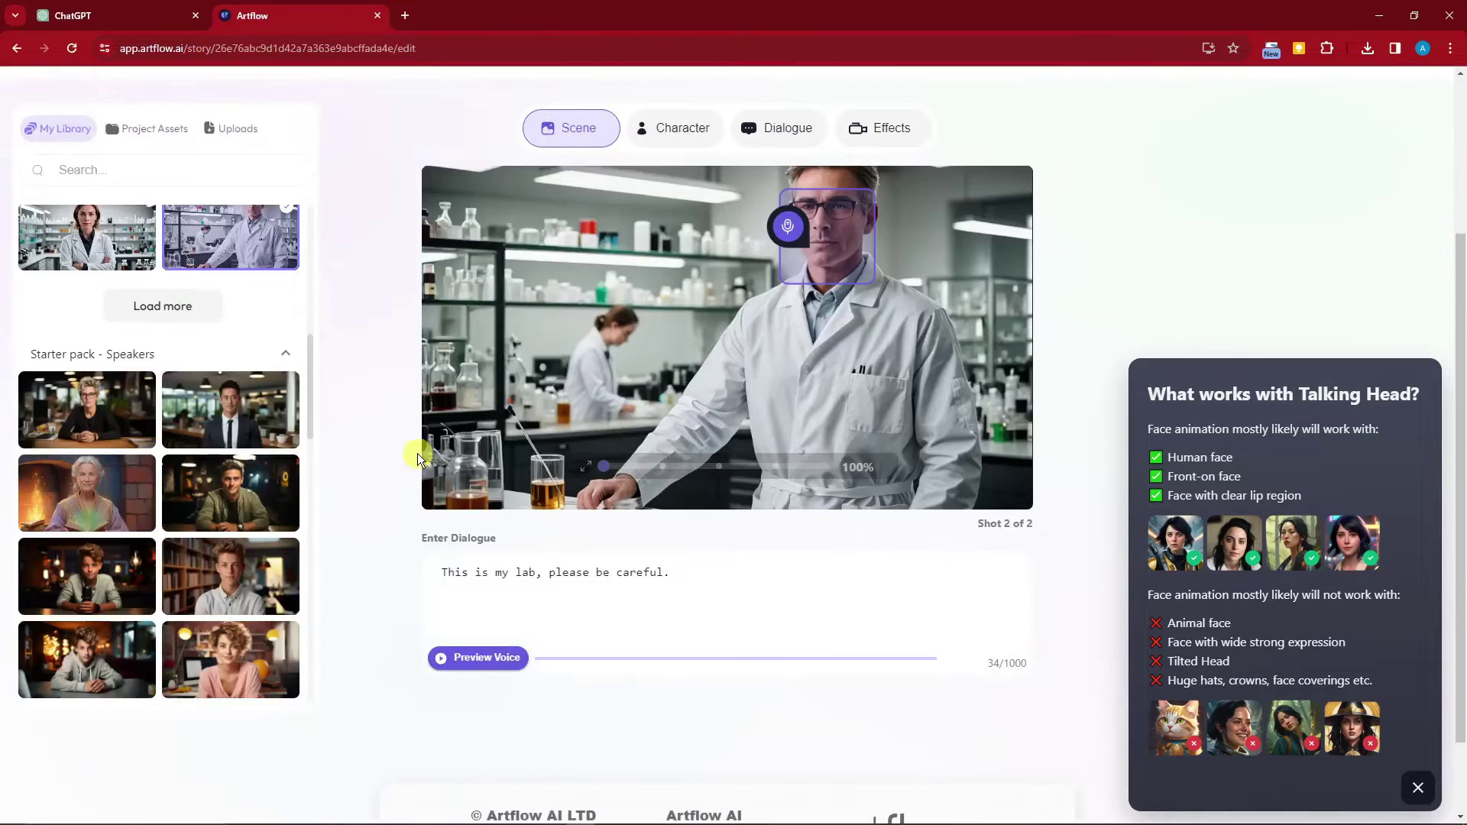
scroll(209, 378, up, 10)
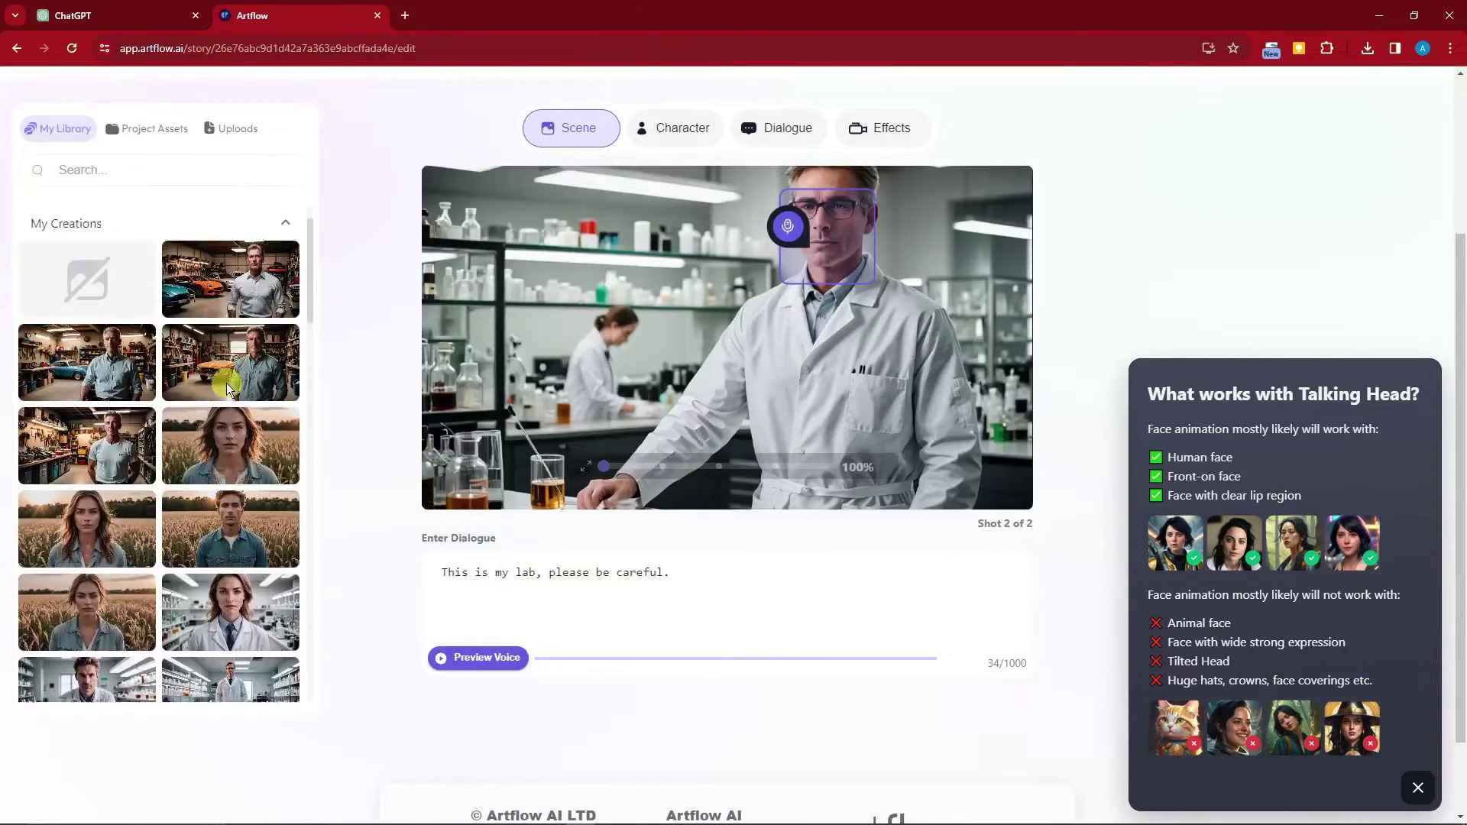
scroll(547, 520, down, 4)
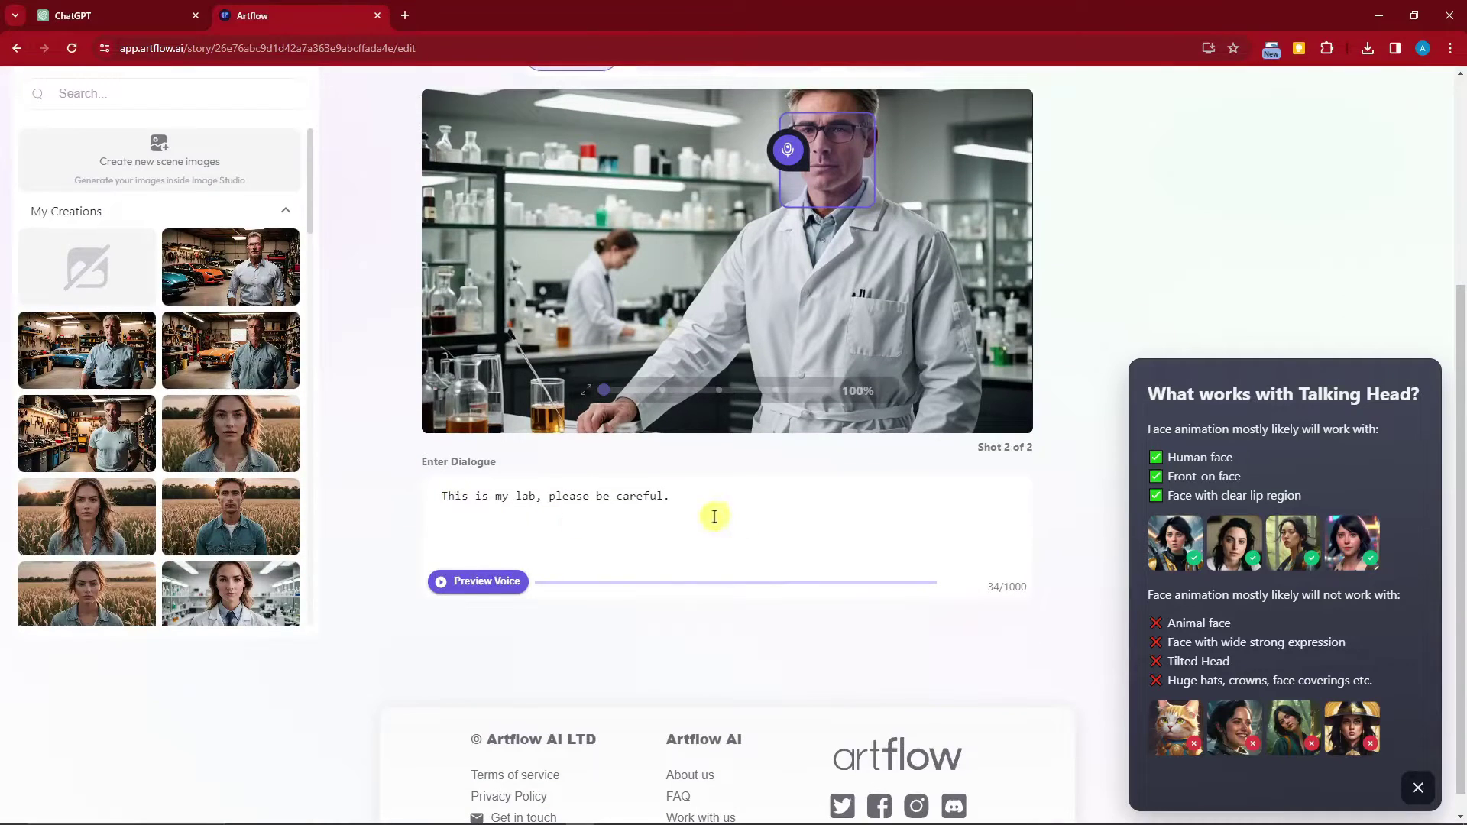
scroll(695, 513, down, 1)
scroll(707, 517, up, 4)
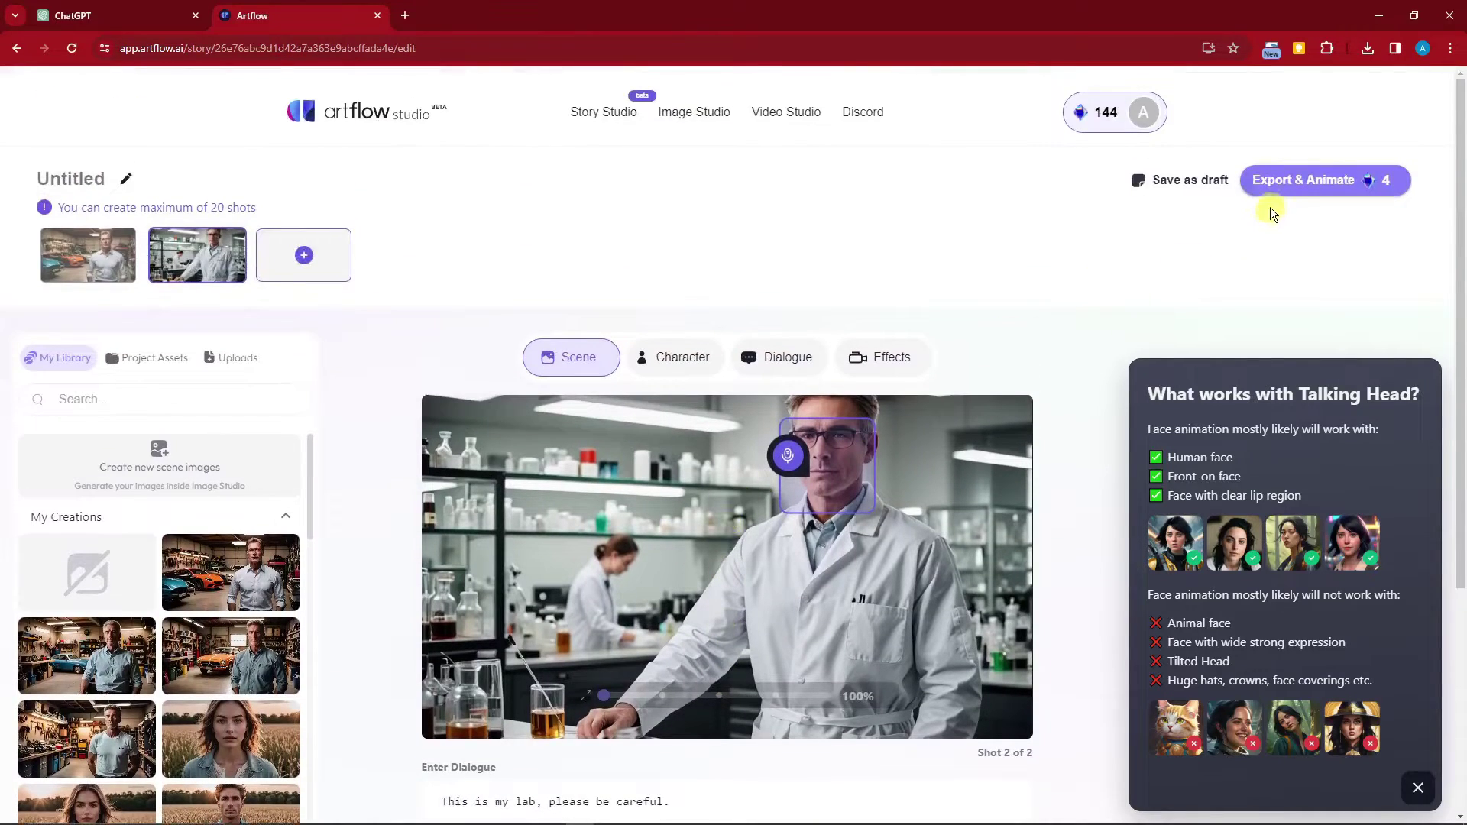
Export and animate the two-shot story with the title "Tony's life"
mouse_move(1290, 193)
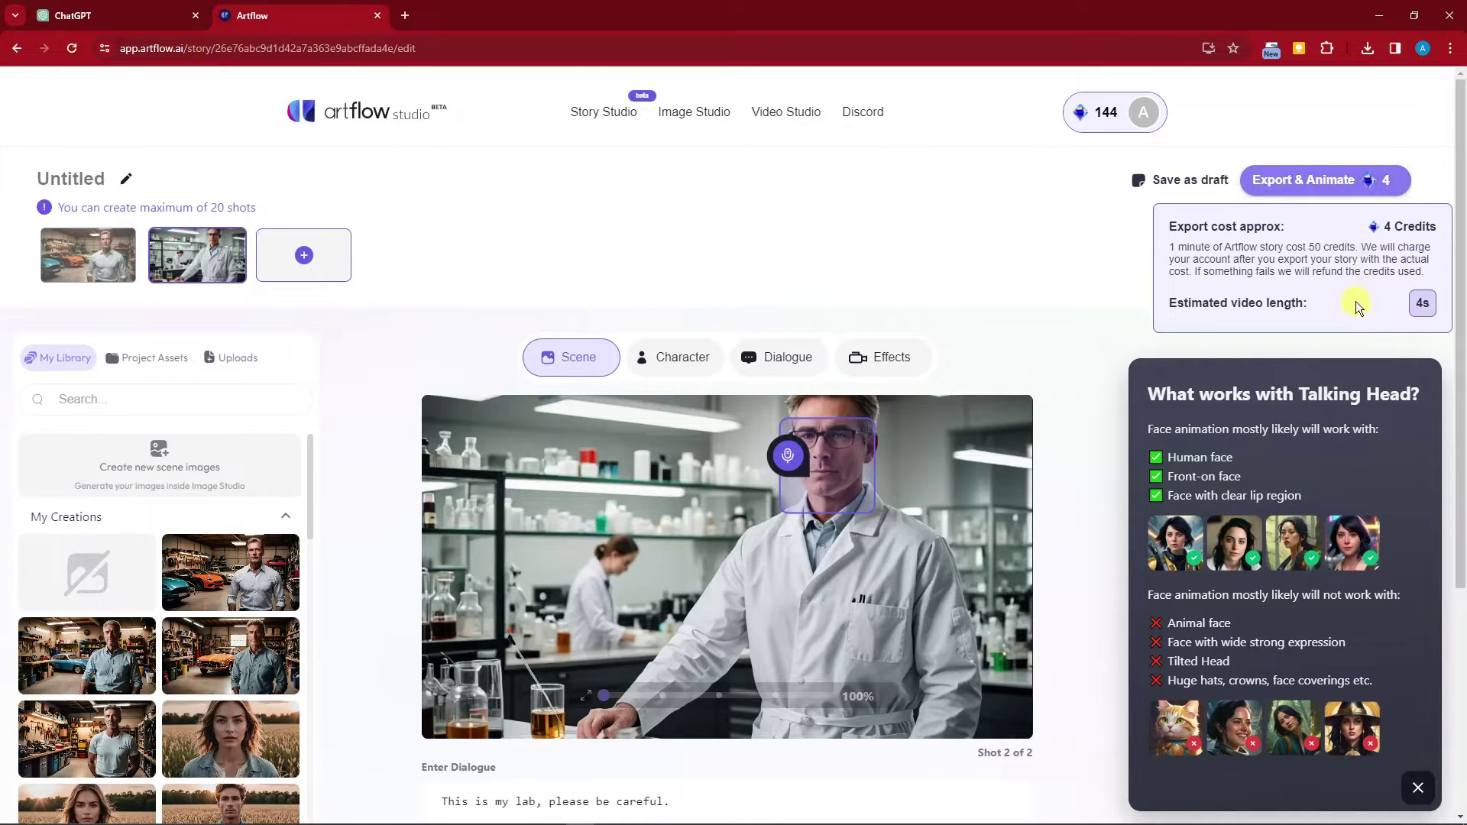
click(1316, 183)
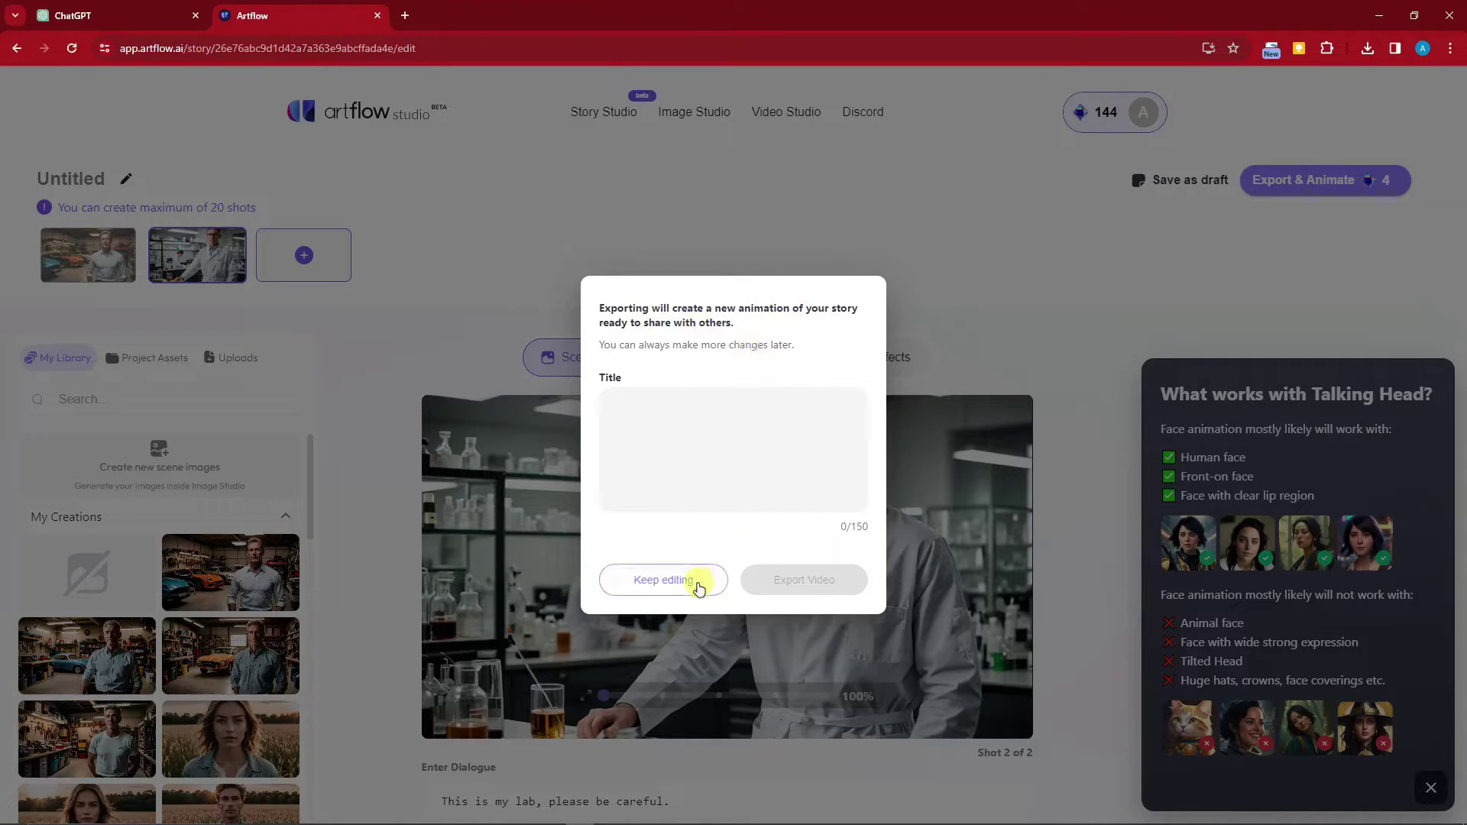
double_click(642, 382)
click(642, 421)
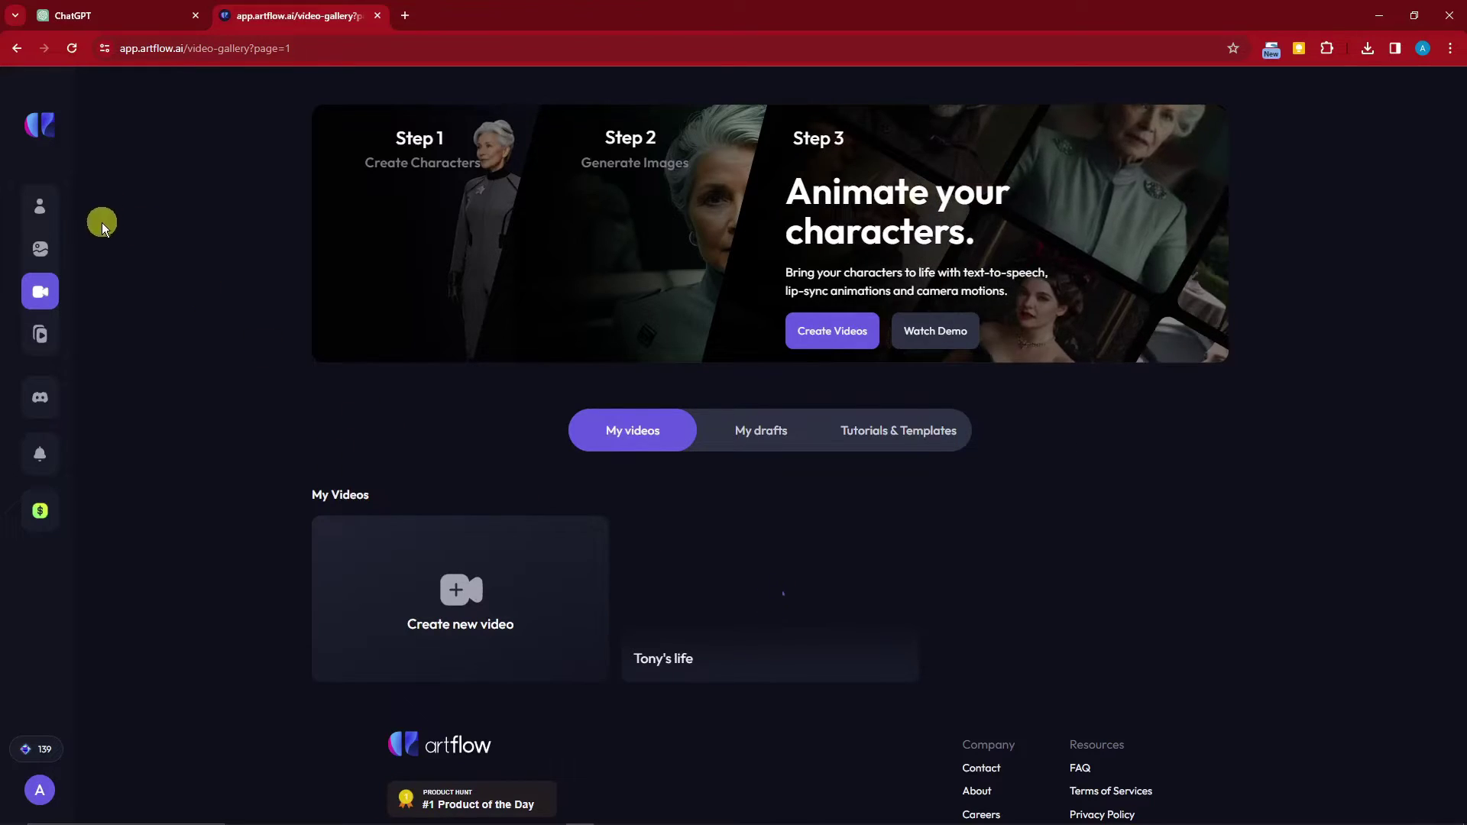
mouse_move(143, 210)
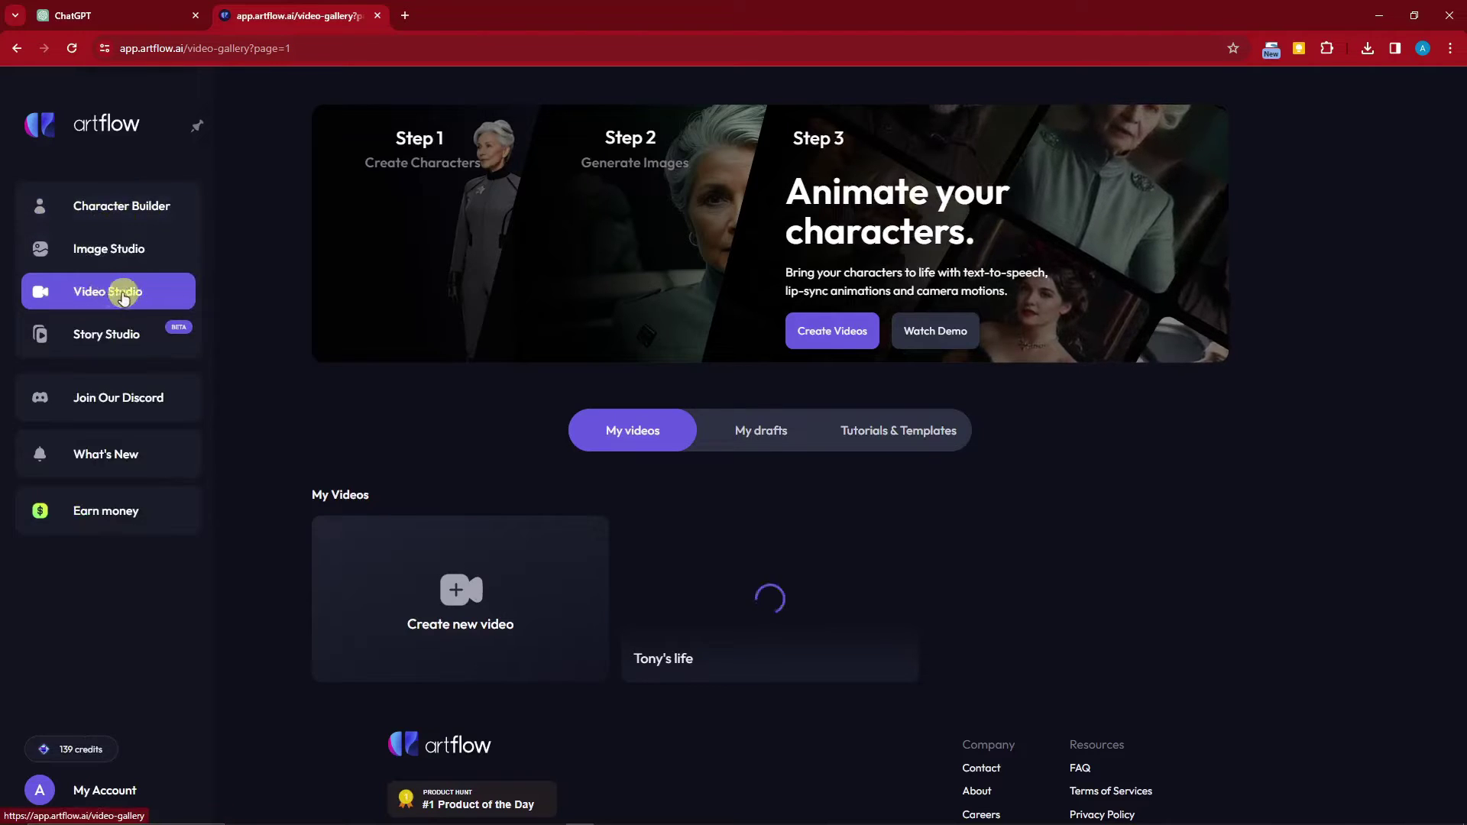
click(456, 588)
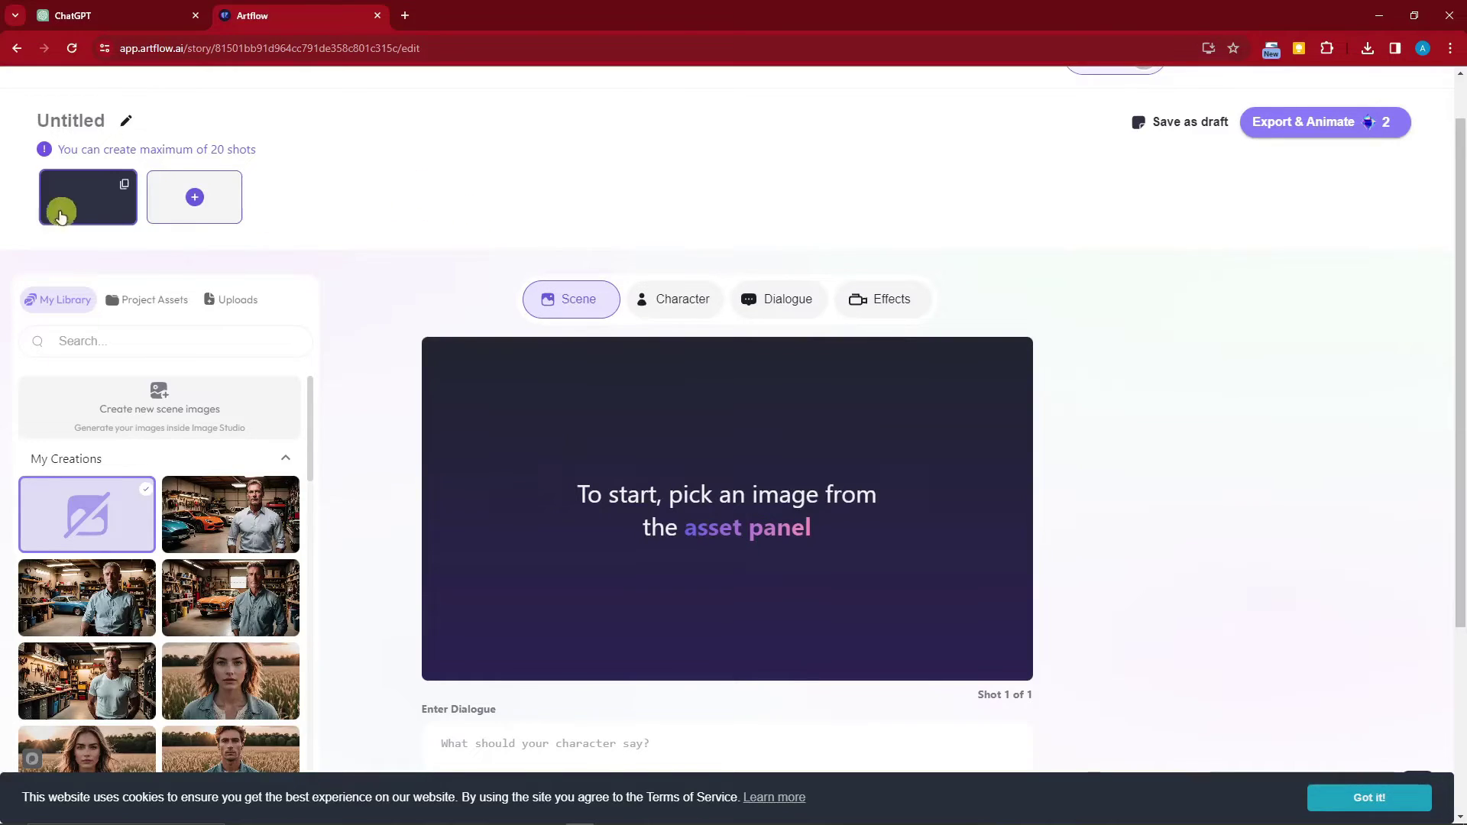
scroll(61, 216, up, 1)
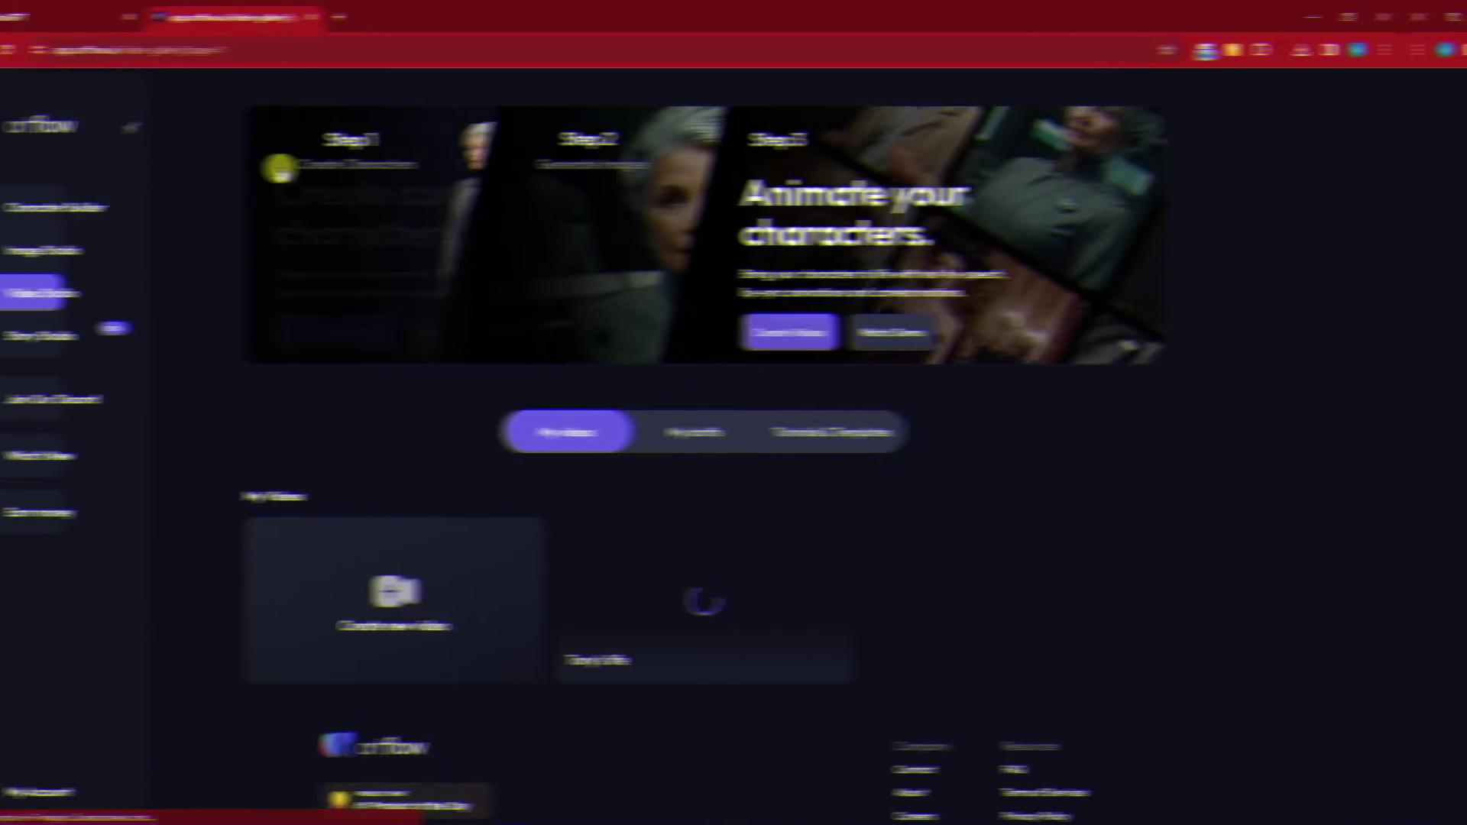
Open the exported "Tony's life" video from My Videos
scroll(764, 504, down, 1)
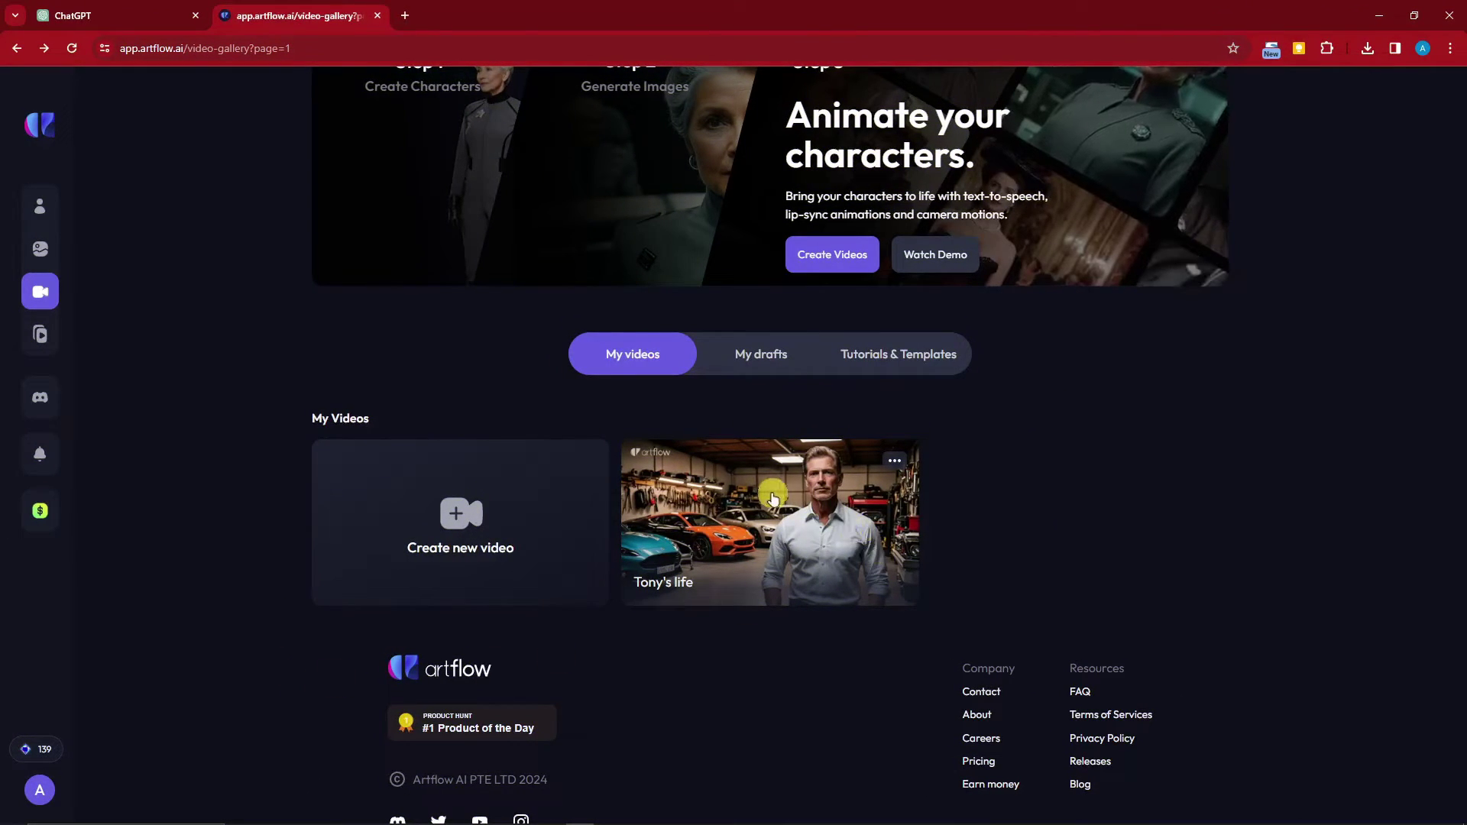
click(896, 463)
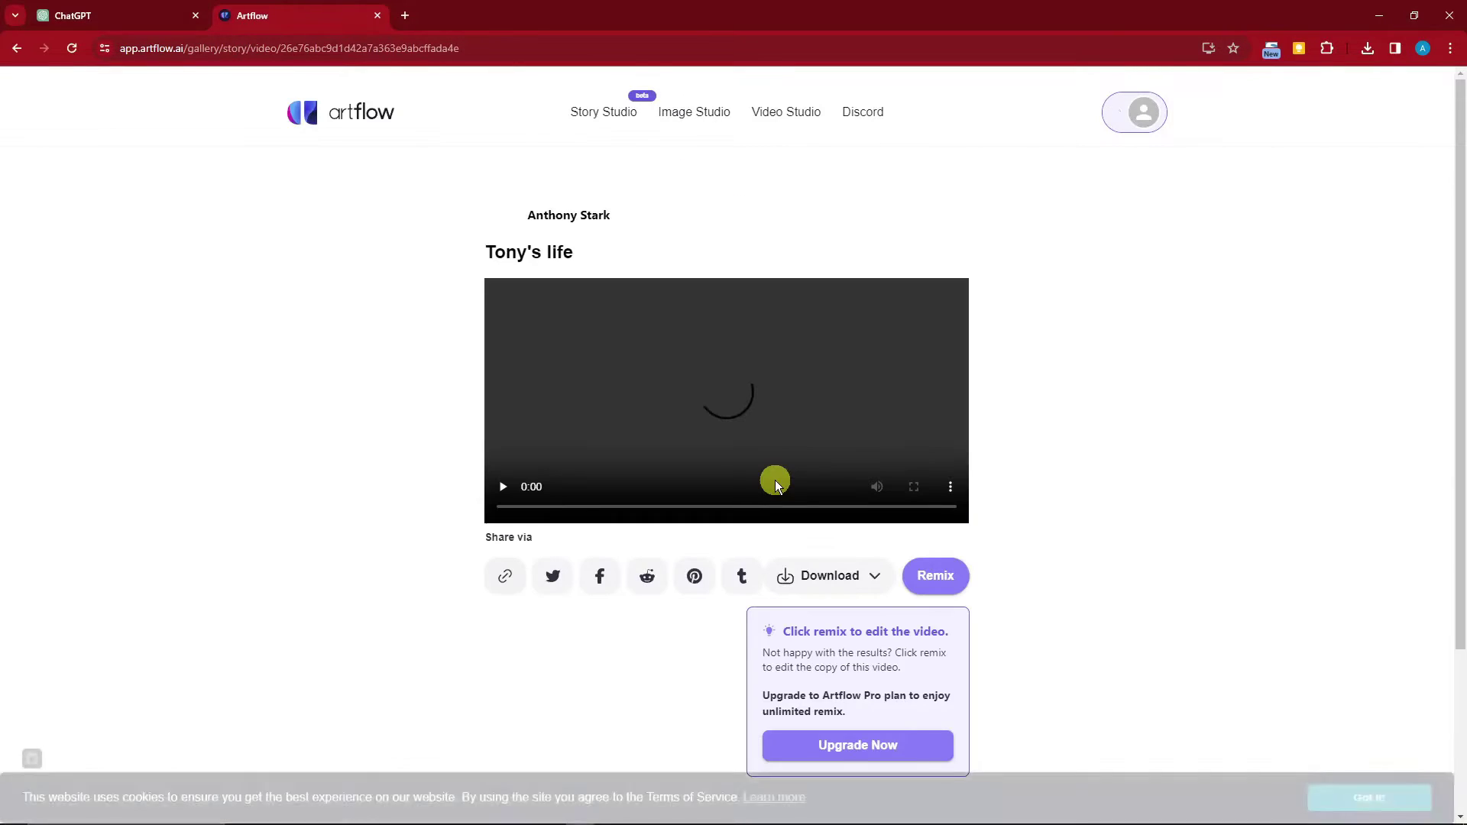
click(502, 488)
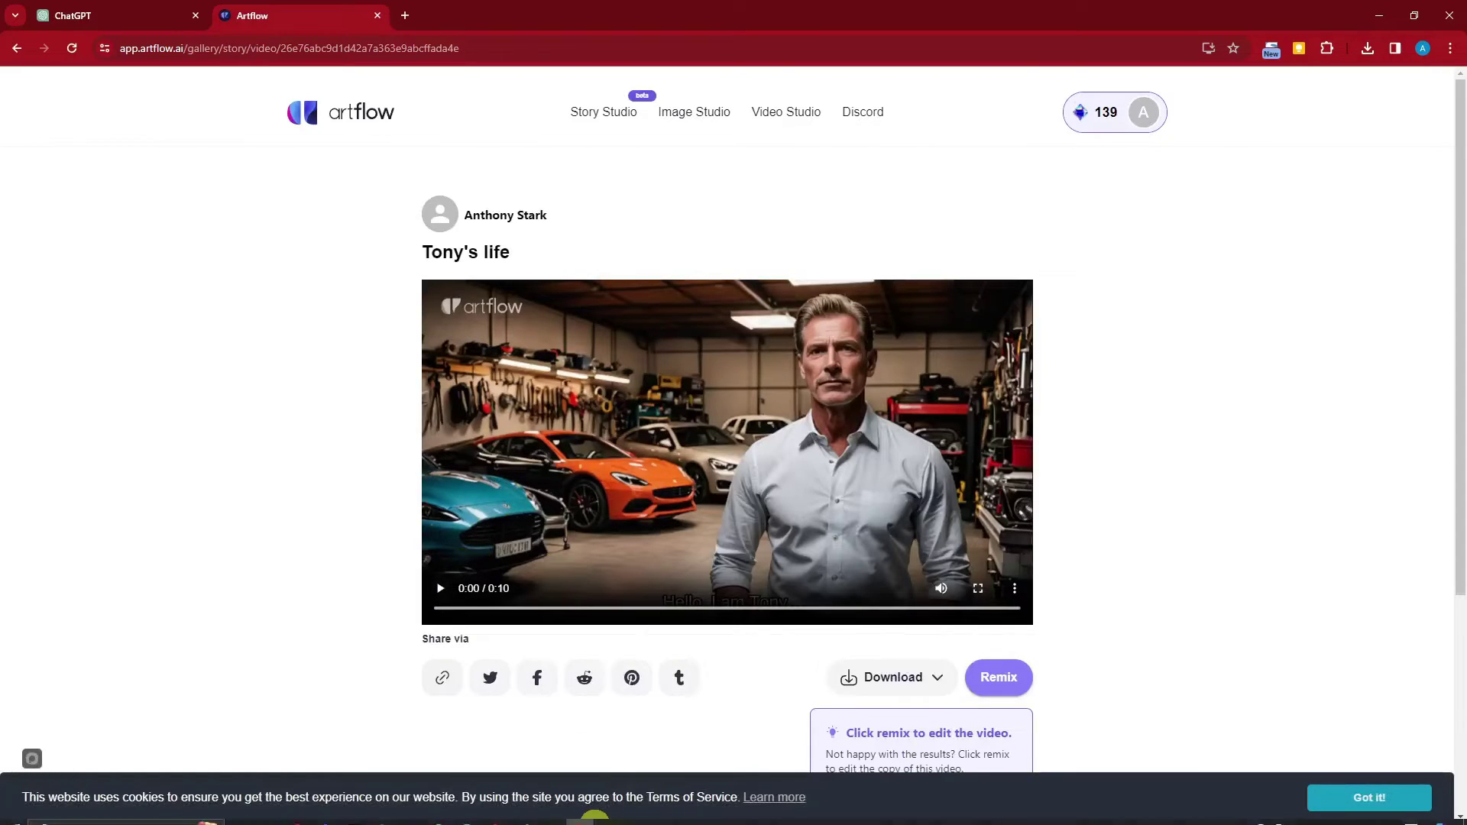
Switch to OBS, enable the Audio Input Capture source and return to the video page
click(396, 816)
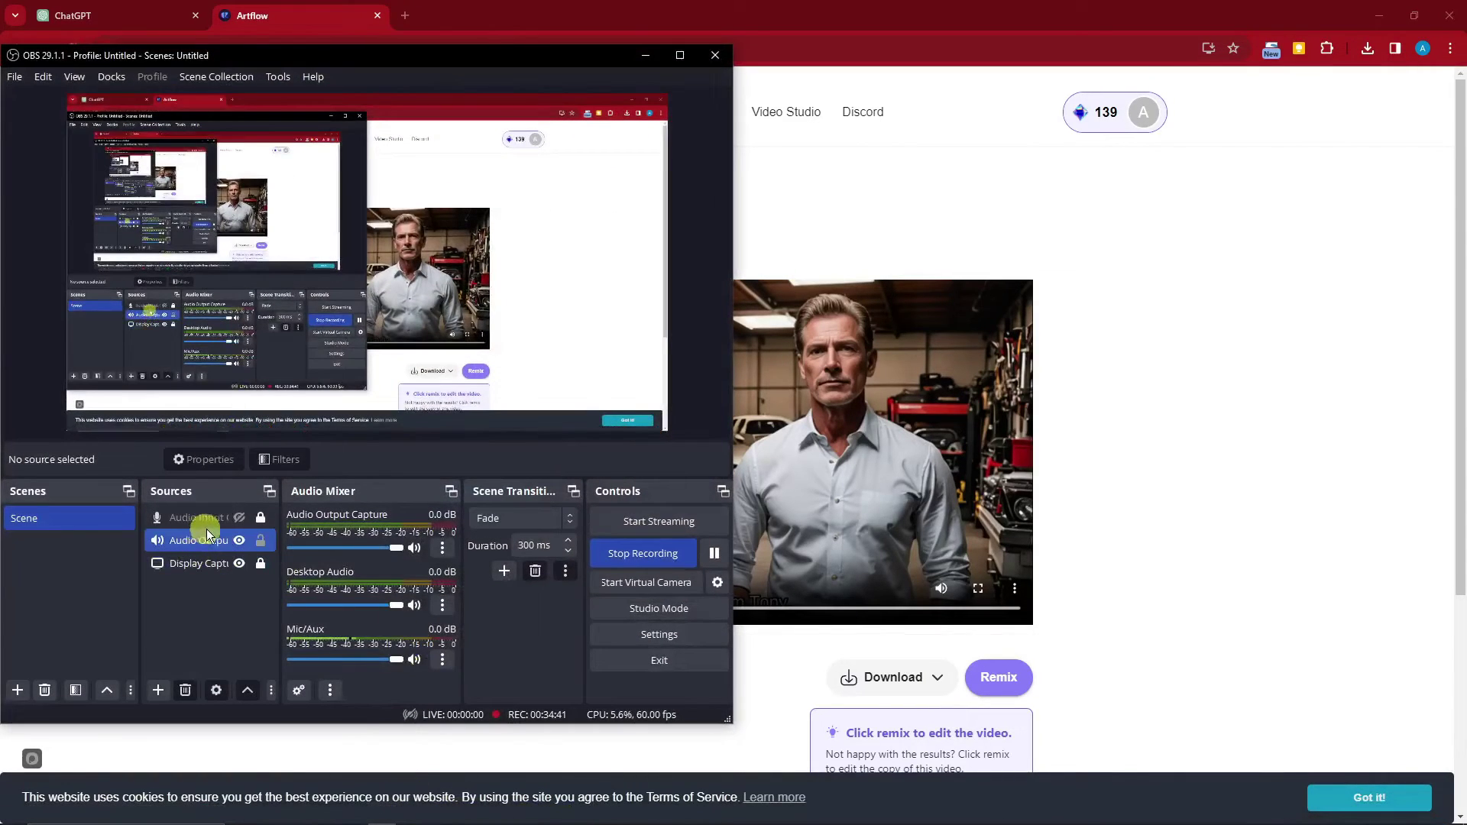
click(239, 519)
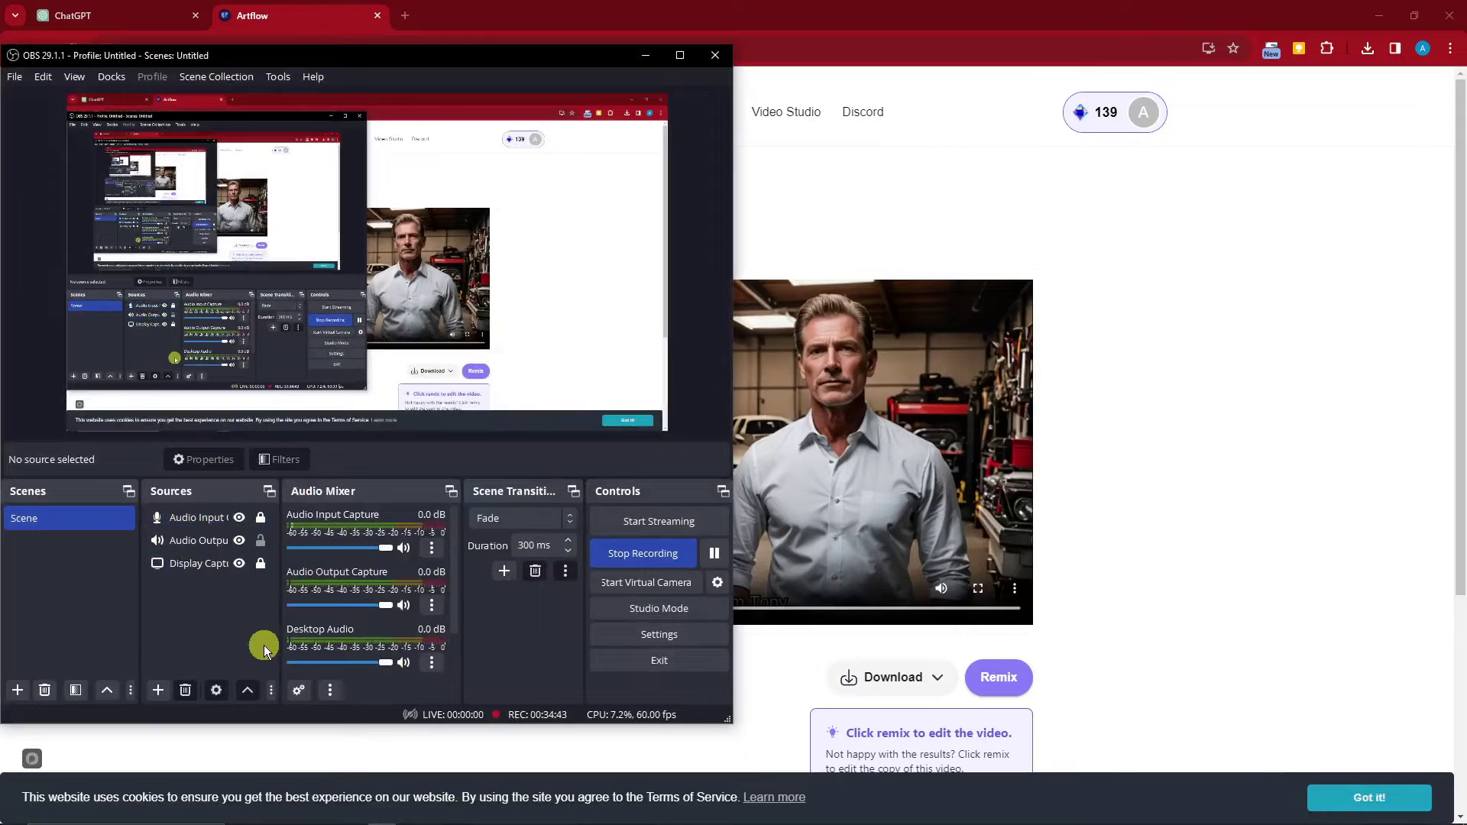
click(646, 55)
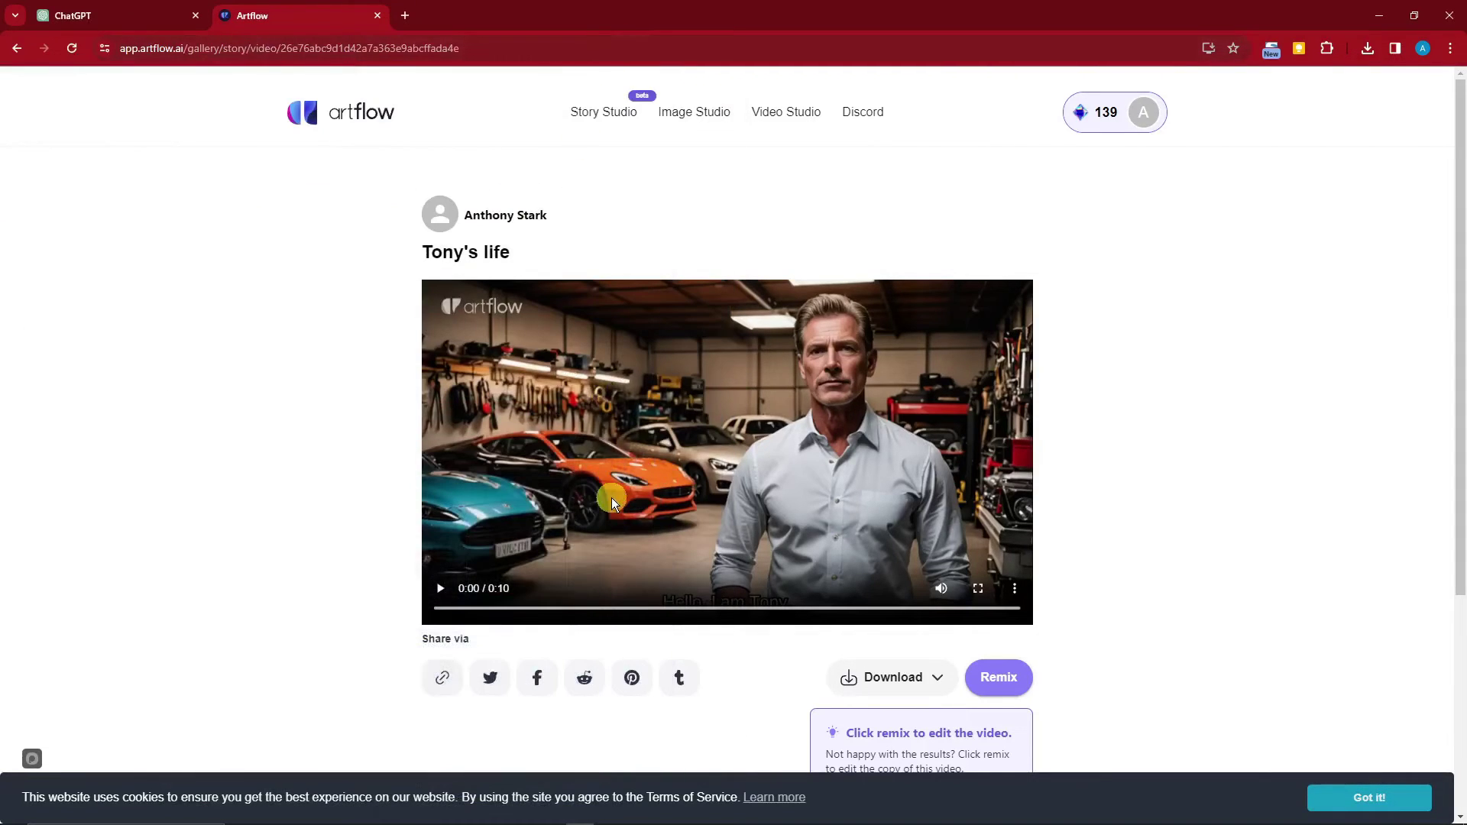
Play the "Tony's life" video to check both animated shots and their dialogue
click(437, 590)
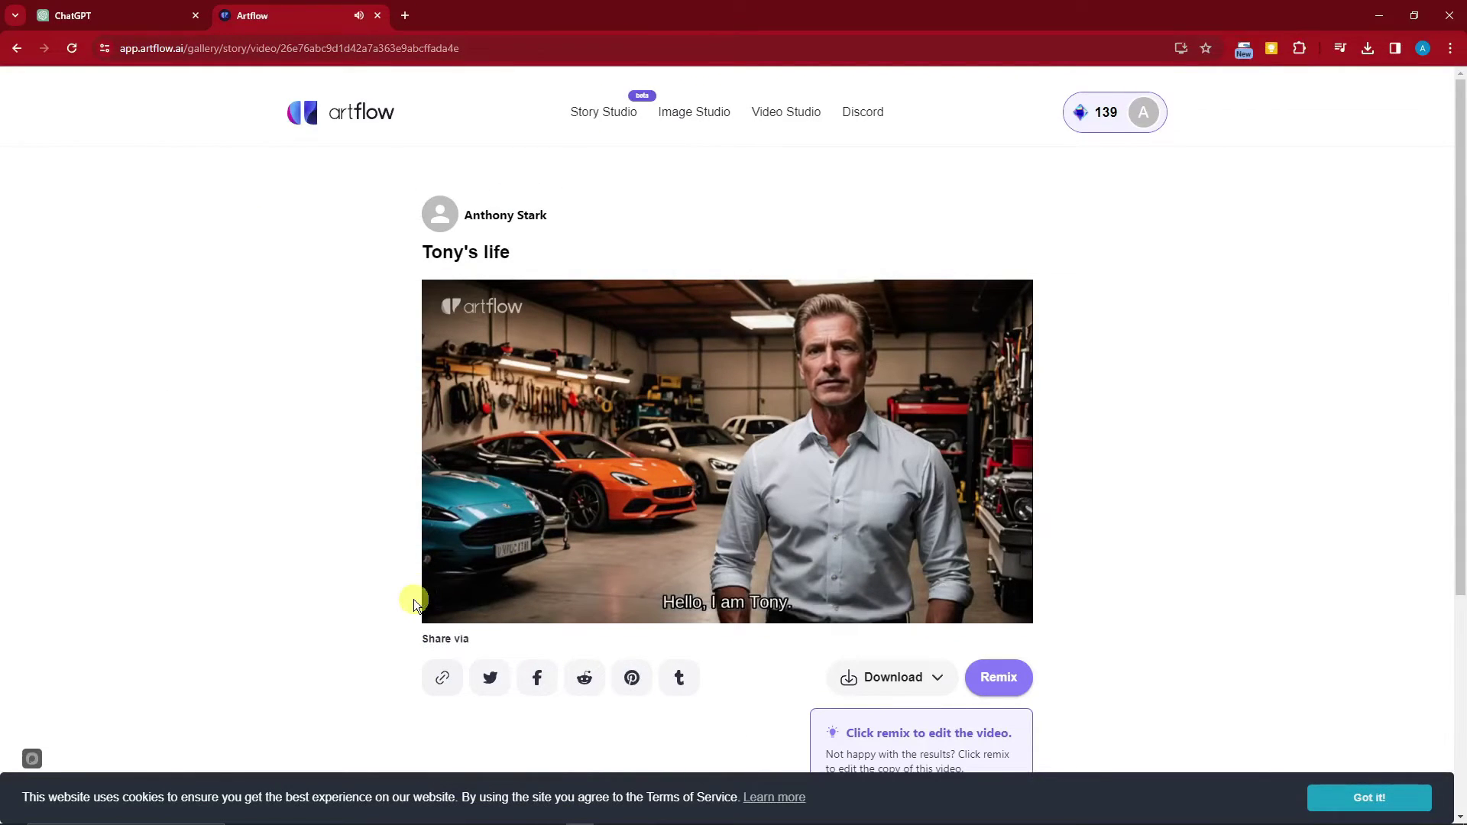
mouse_move(459, 548)
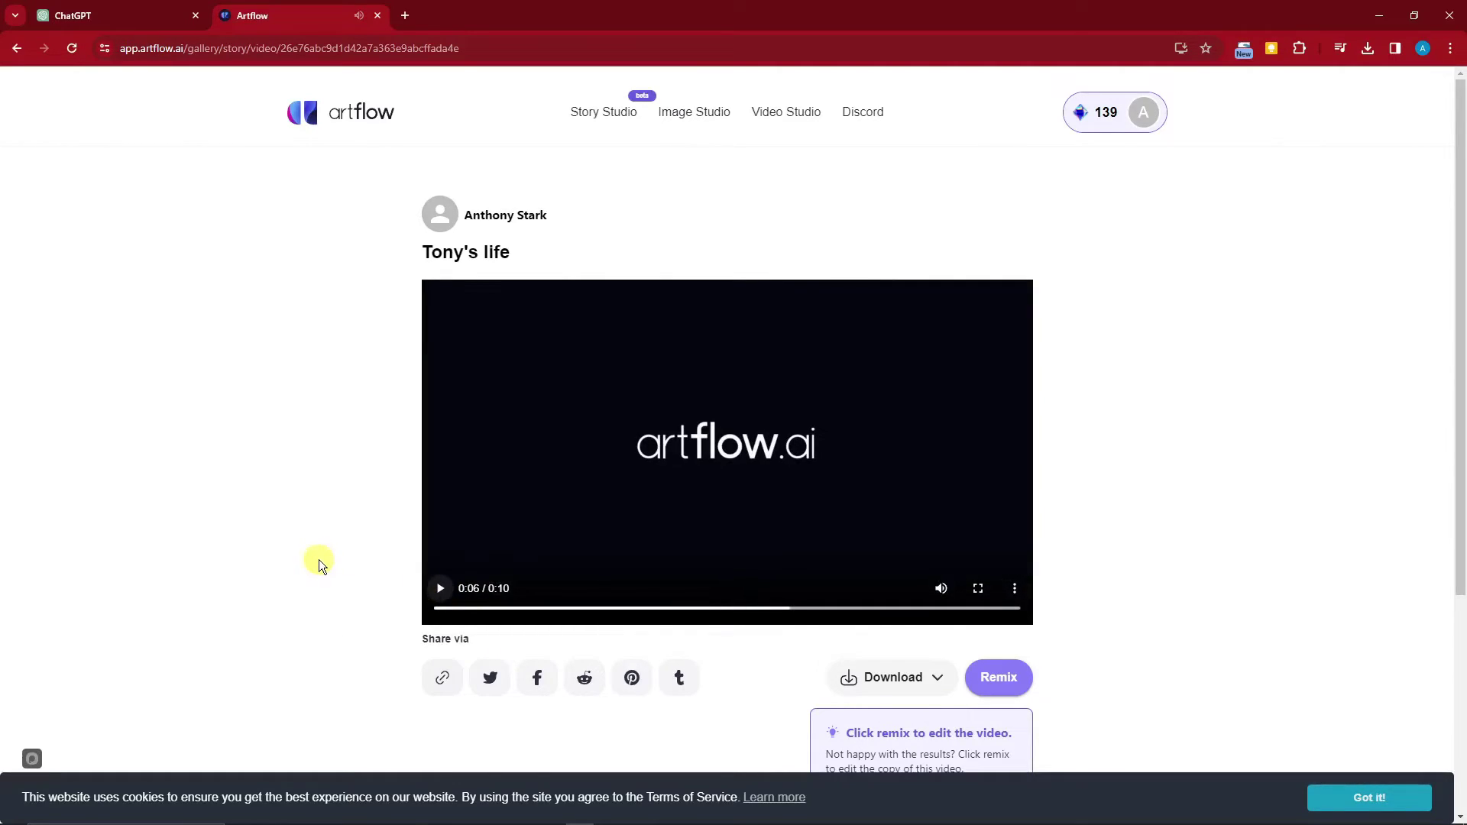
mouse_move(430, 818)
click(382, 814)
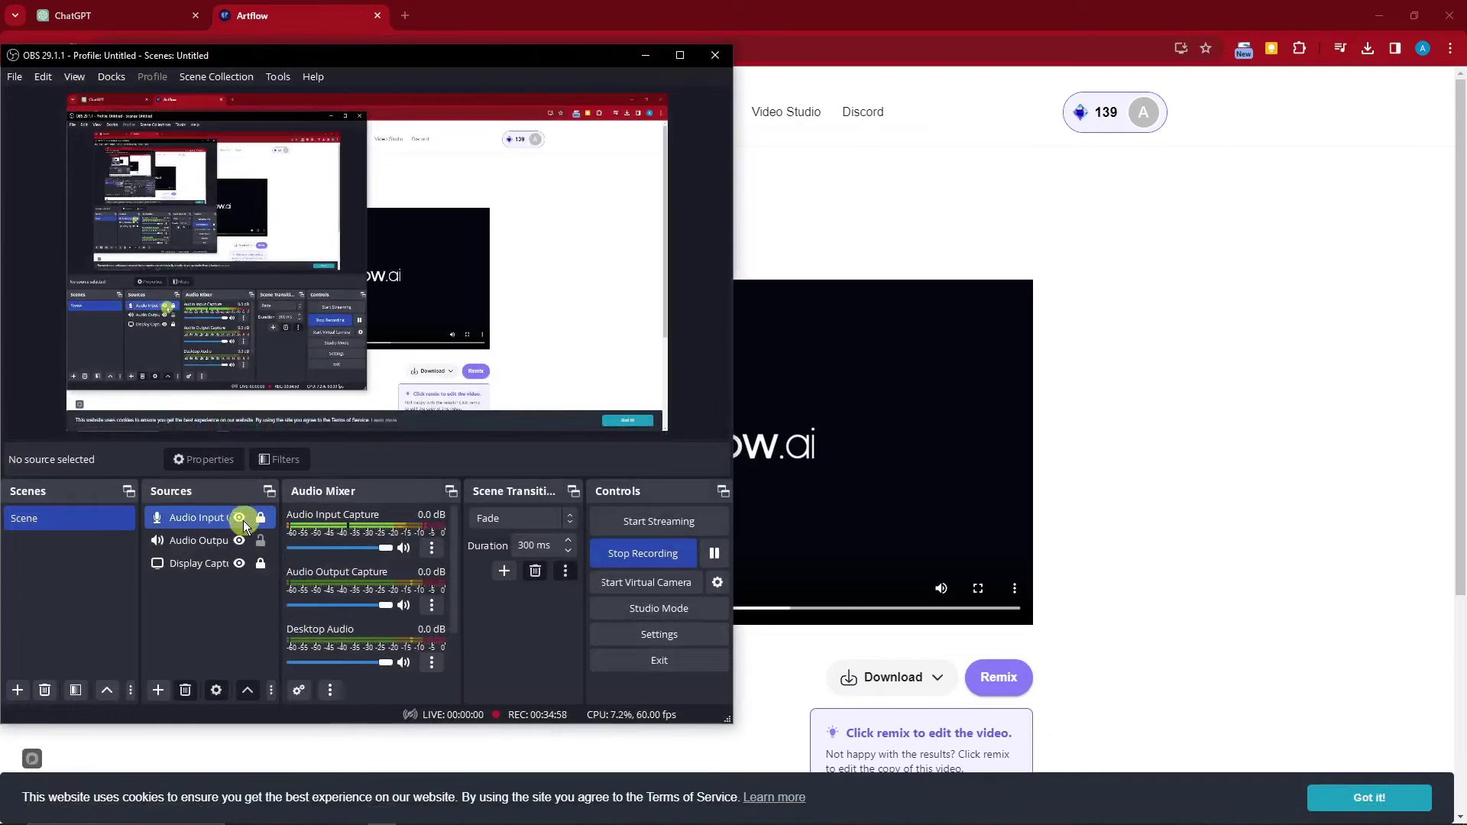
click(645, 59)
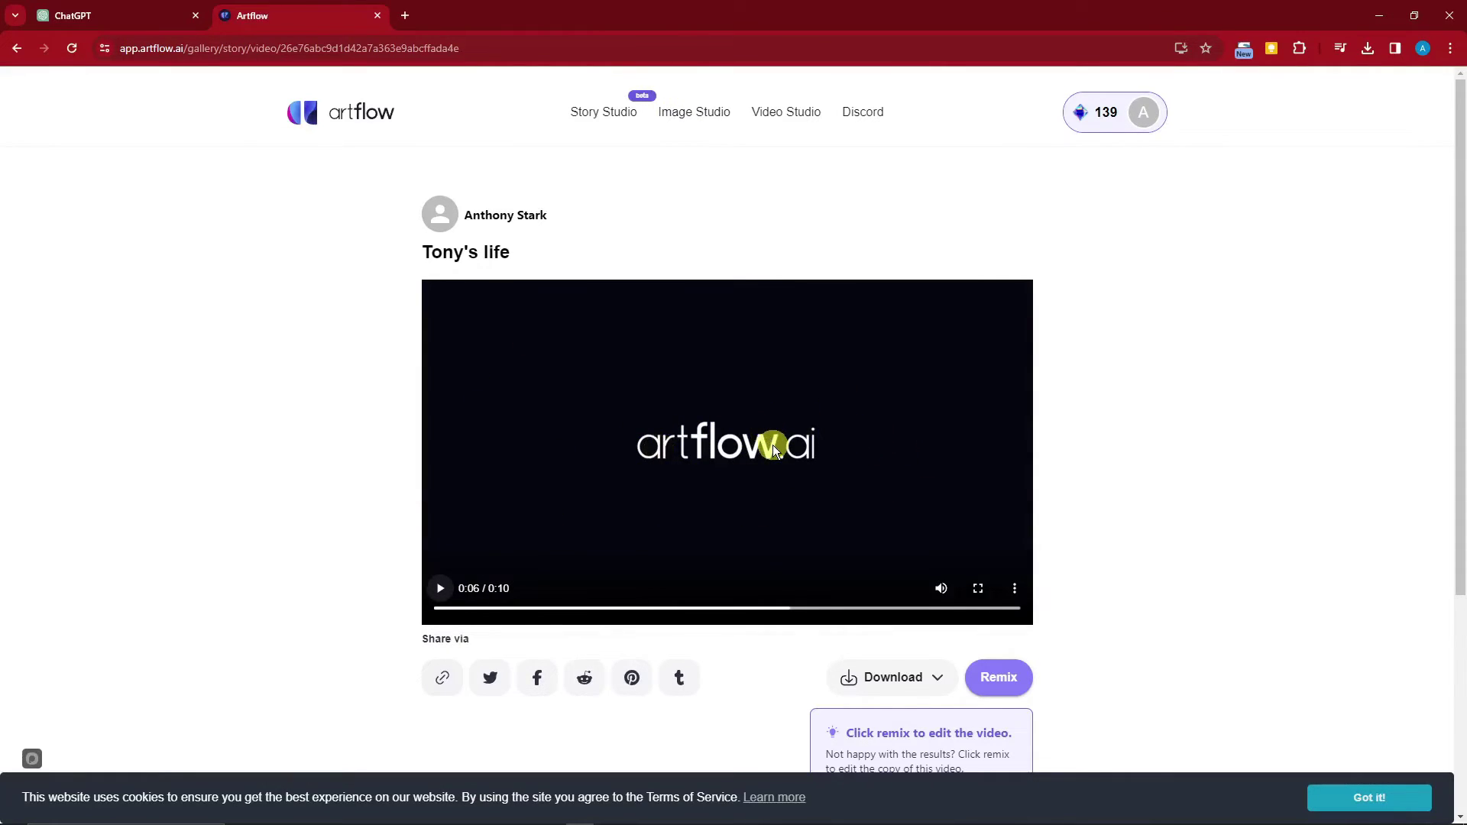
Examine the download and remix options offered for the "Tony's life" video
scroll(788, 443, down, 2)
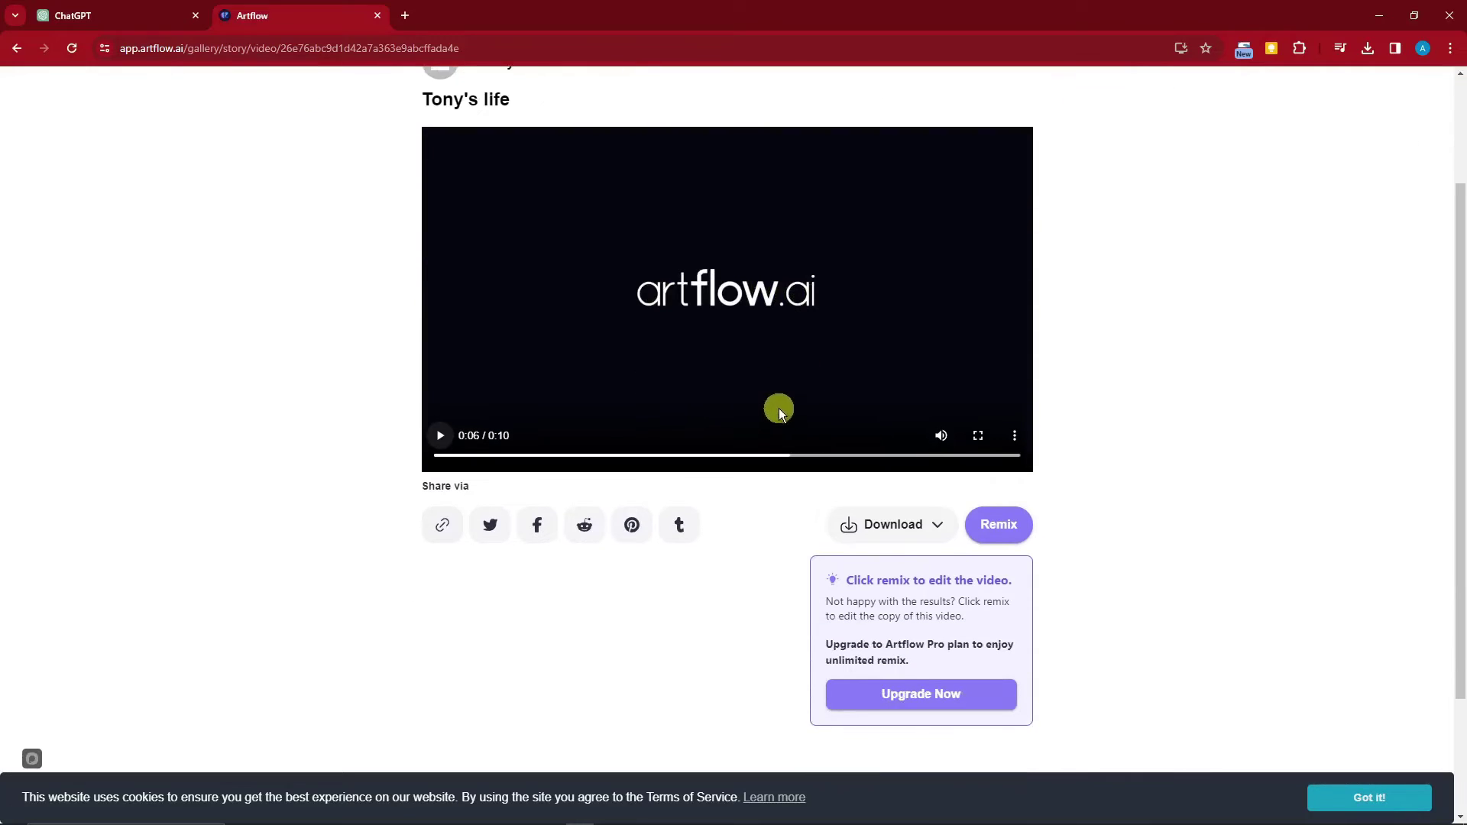
click(937, 526)
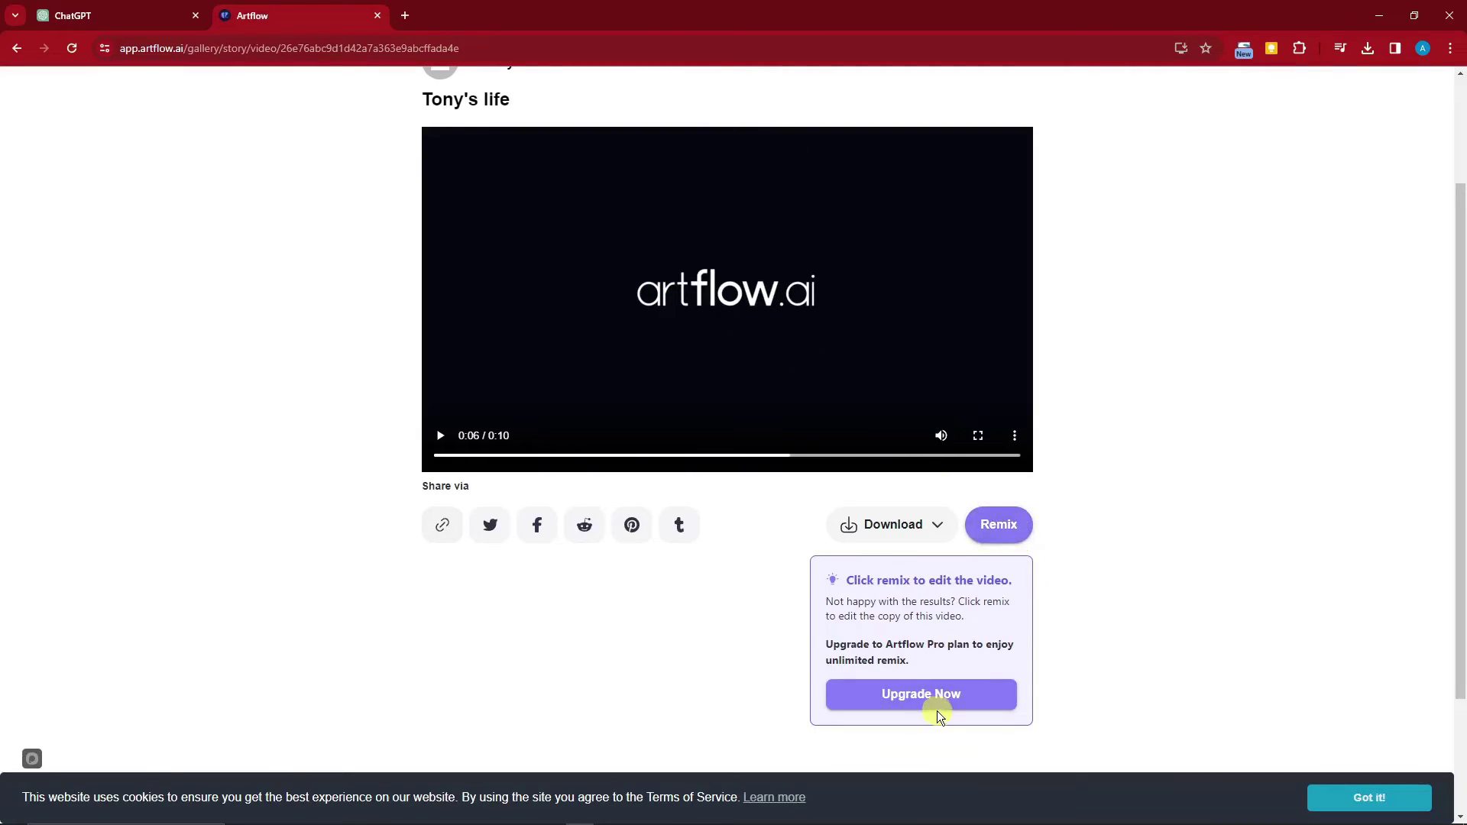
scroll(1117, 554, up, 2)
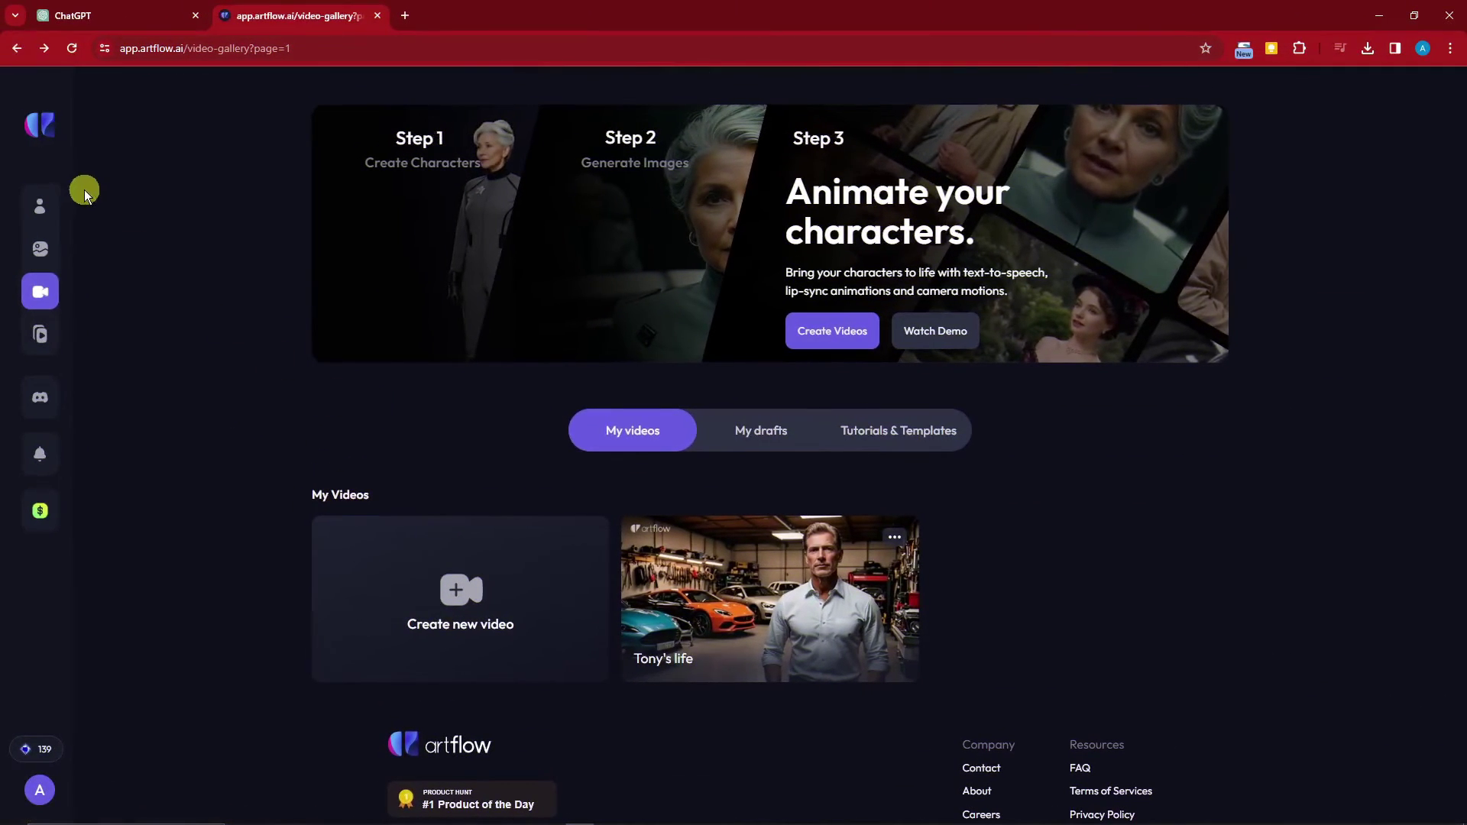
Go to the Character Builder and compare its Characters and Actors collections
mouse_move(53, 203)
click(126, 208)
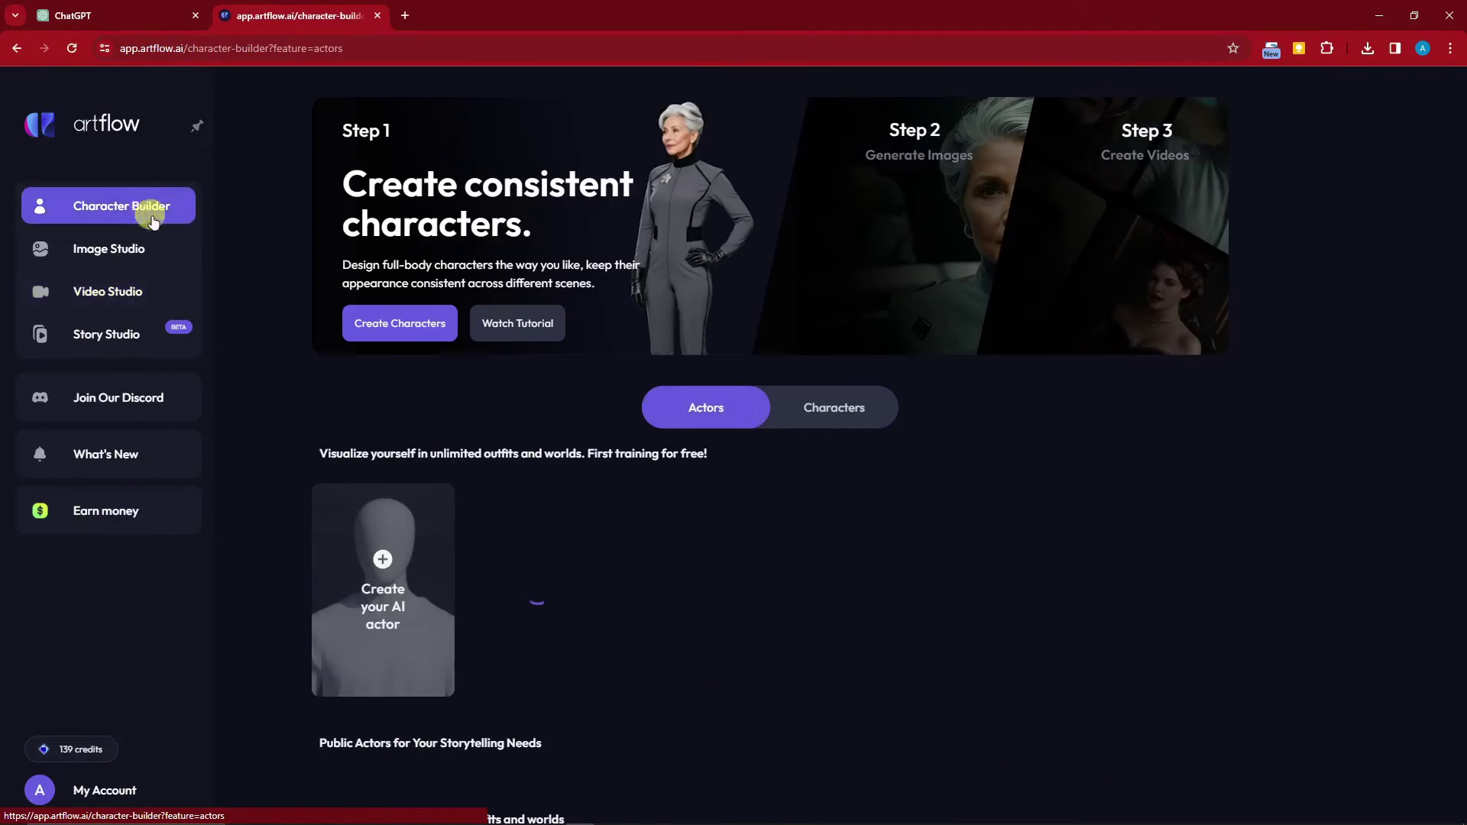
mouse_move(710, 409)
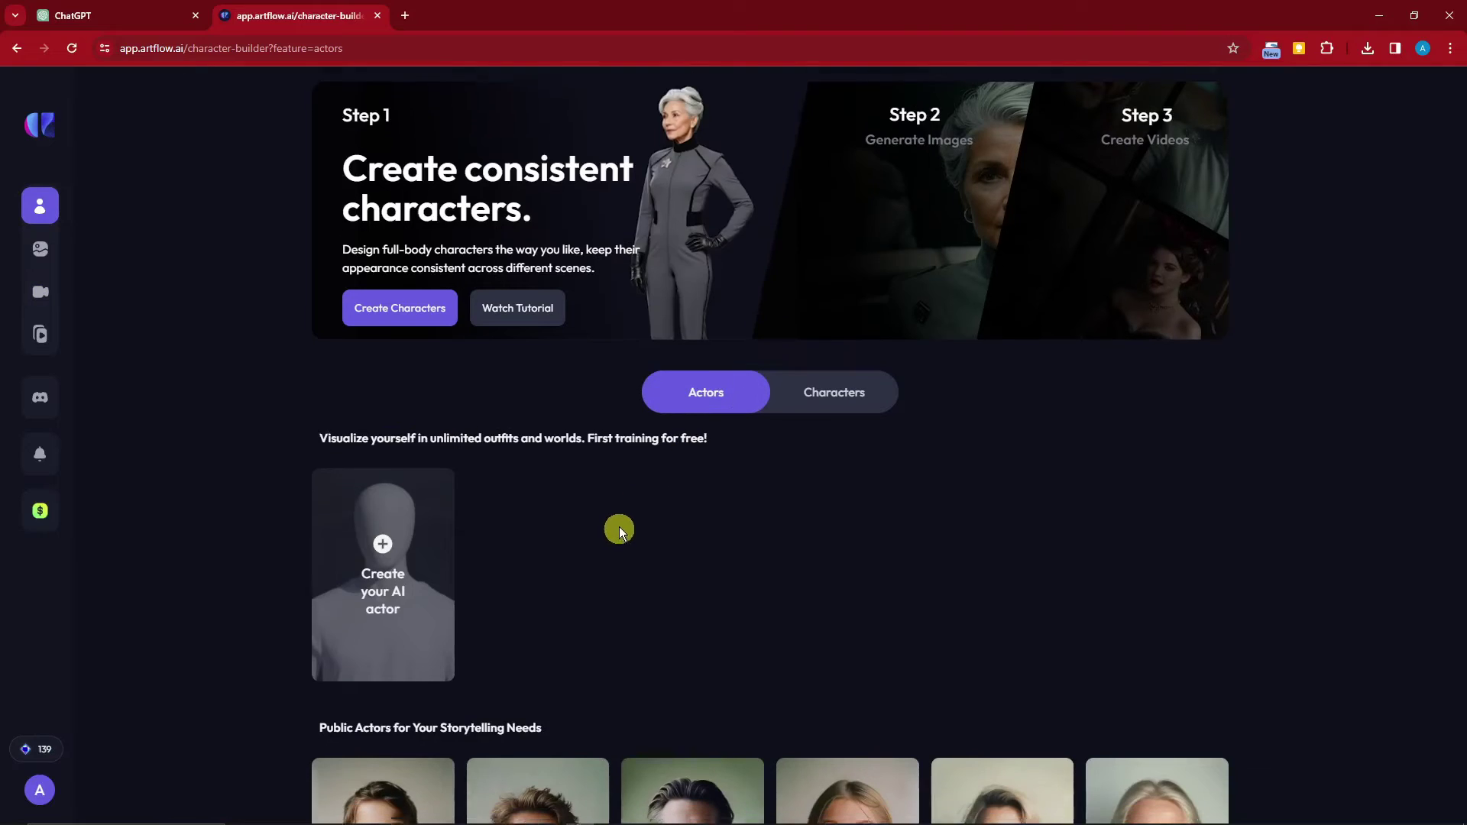
scroll(734, 443, down, 1)
click(862, 338)
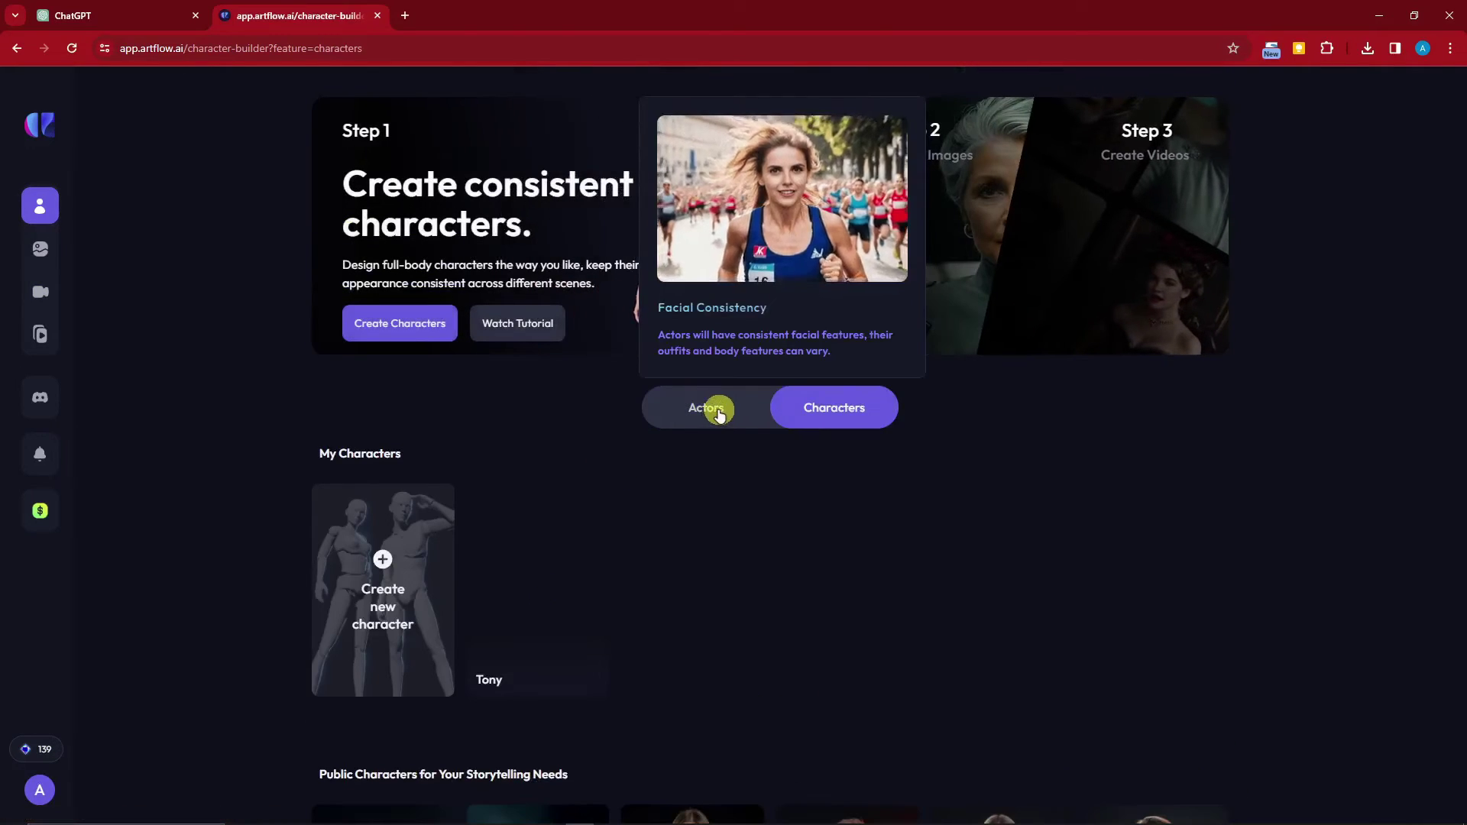
click(712, 410)
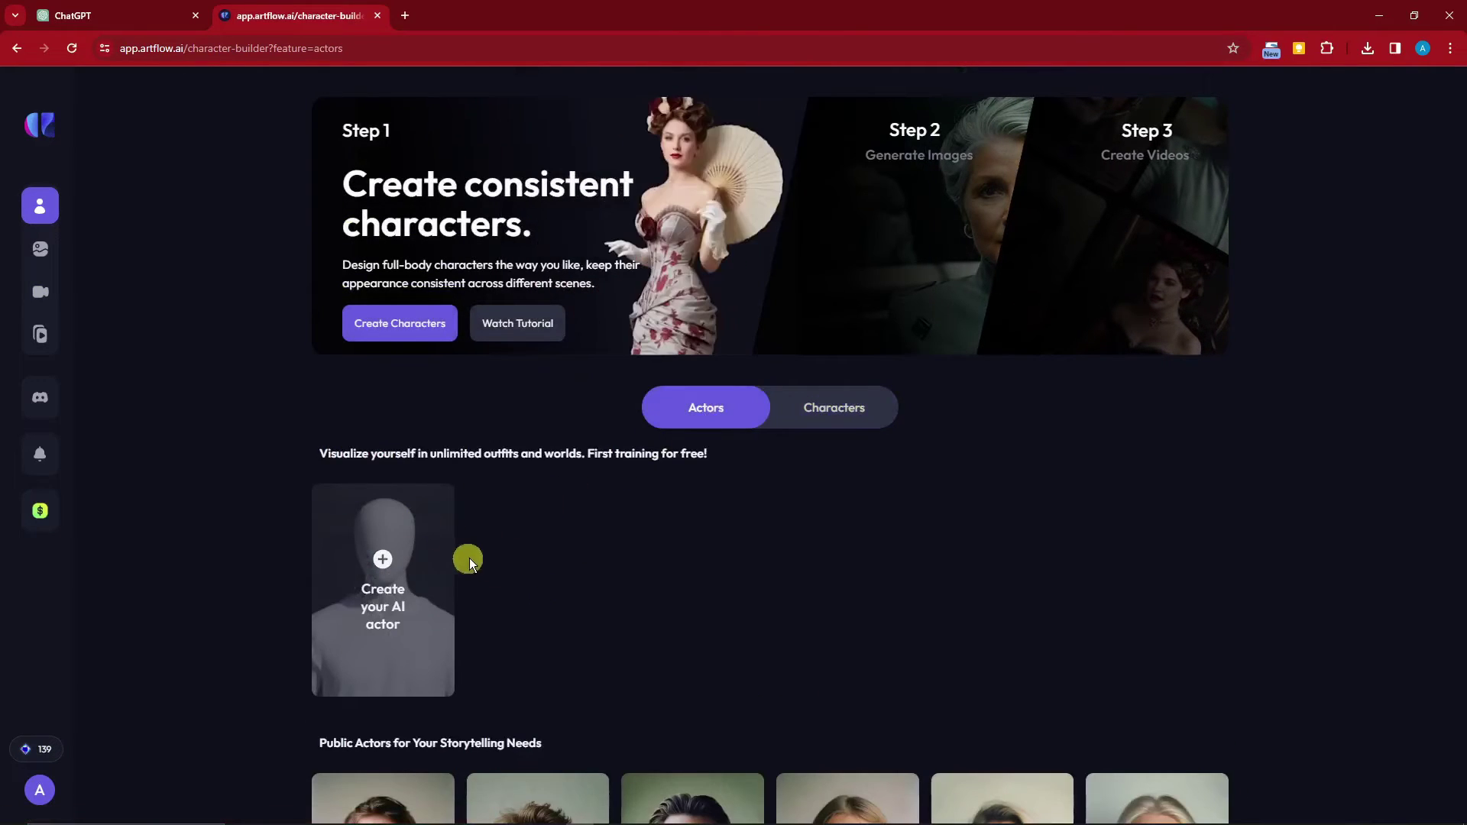
Start defining a new AI actor and name it Tony
click(388, 564)
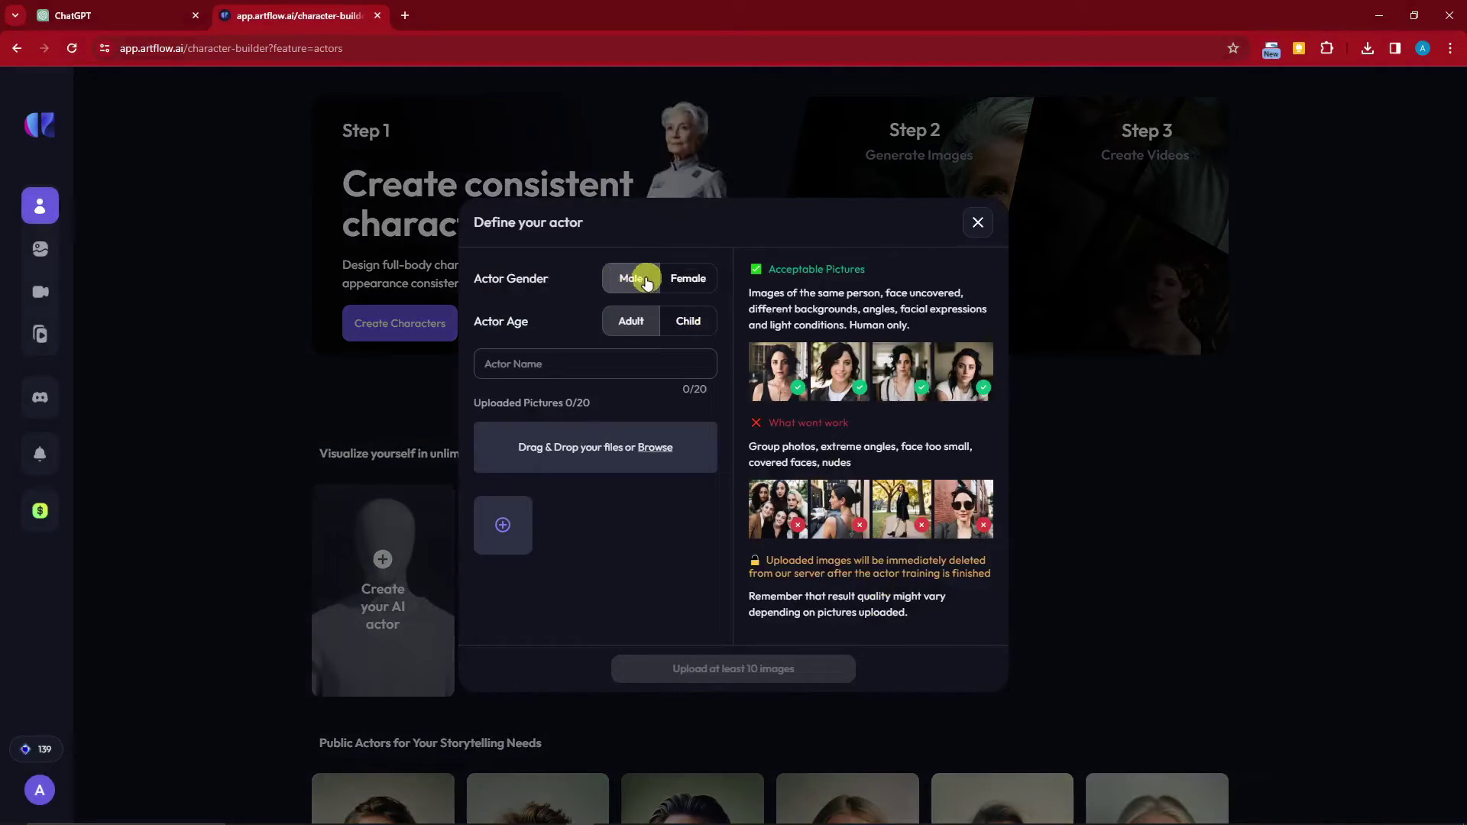
click(612, 364)
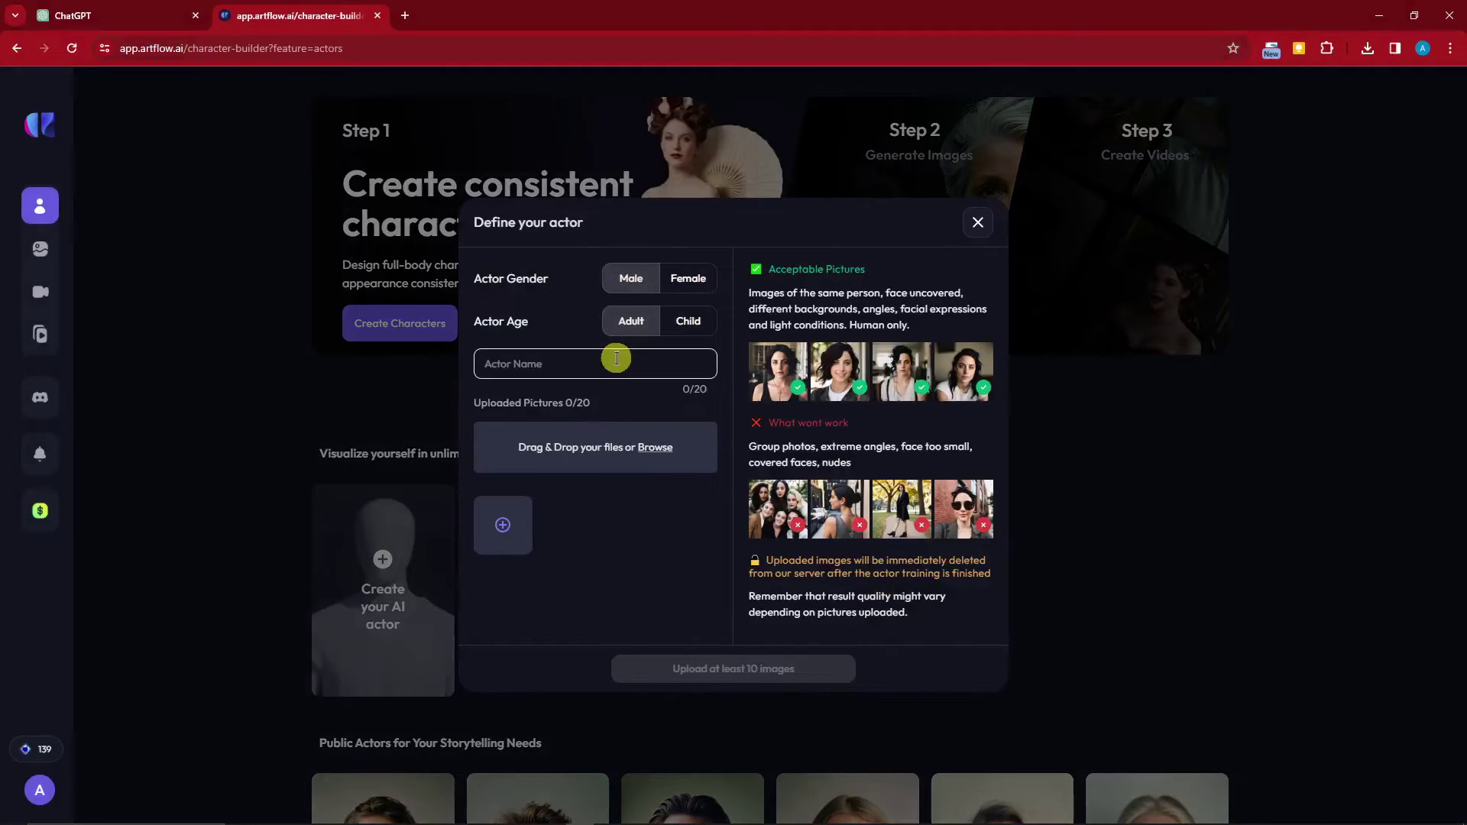
click(616, 406)
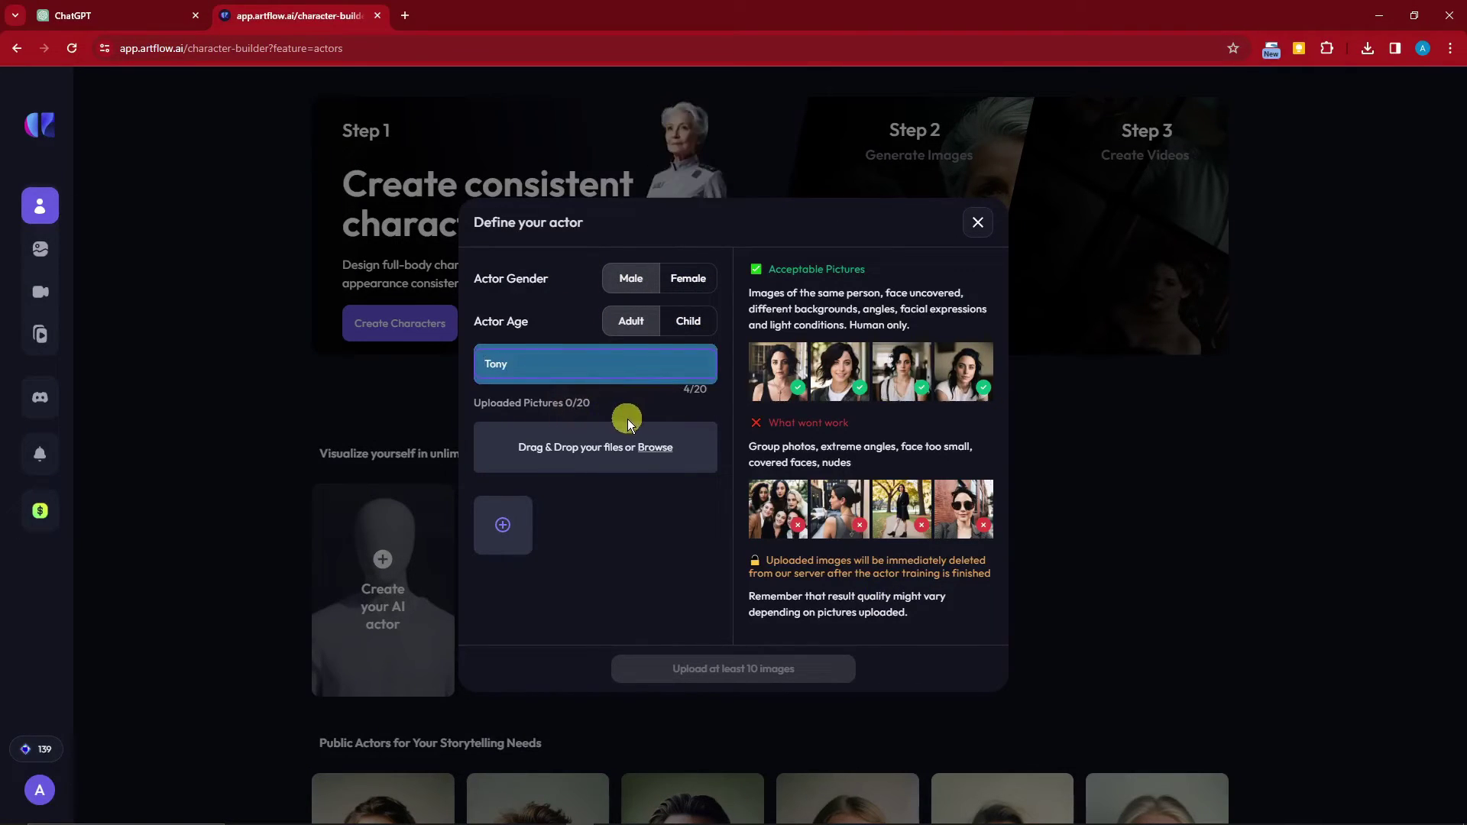
Upload pictures 1, 2, 3, 4, 9 and 10 from the Desktop folder as training images for the actor Tony
click(662, 450)
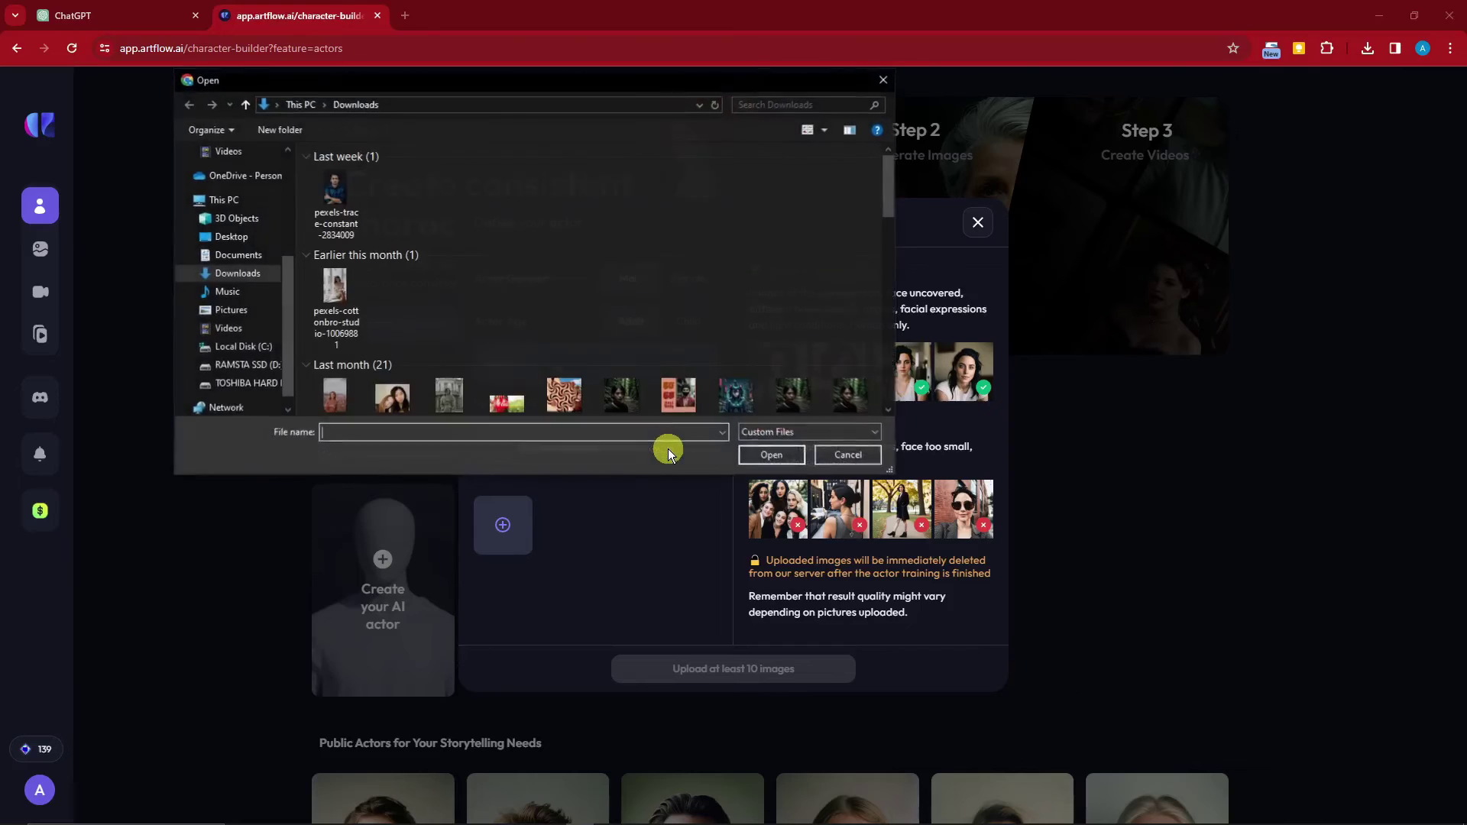
scroll(260, 267, up, 3)
scroll(252, 244, up, 1)
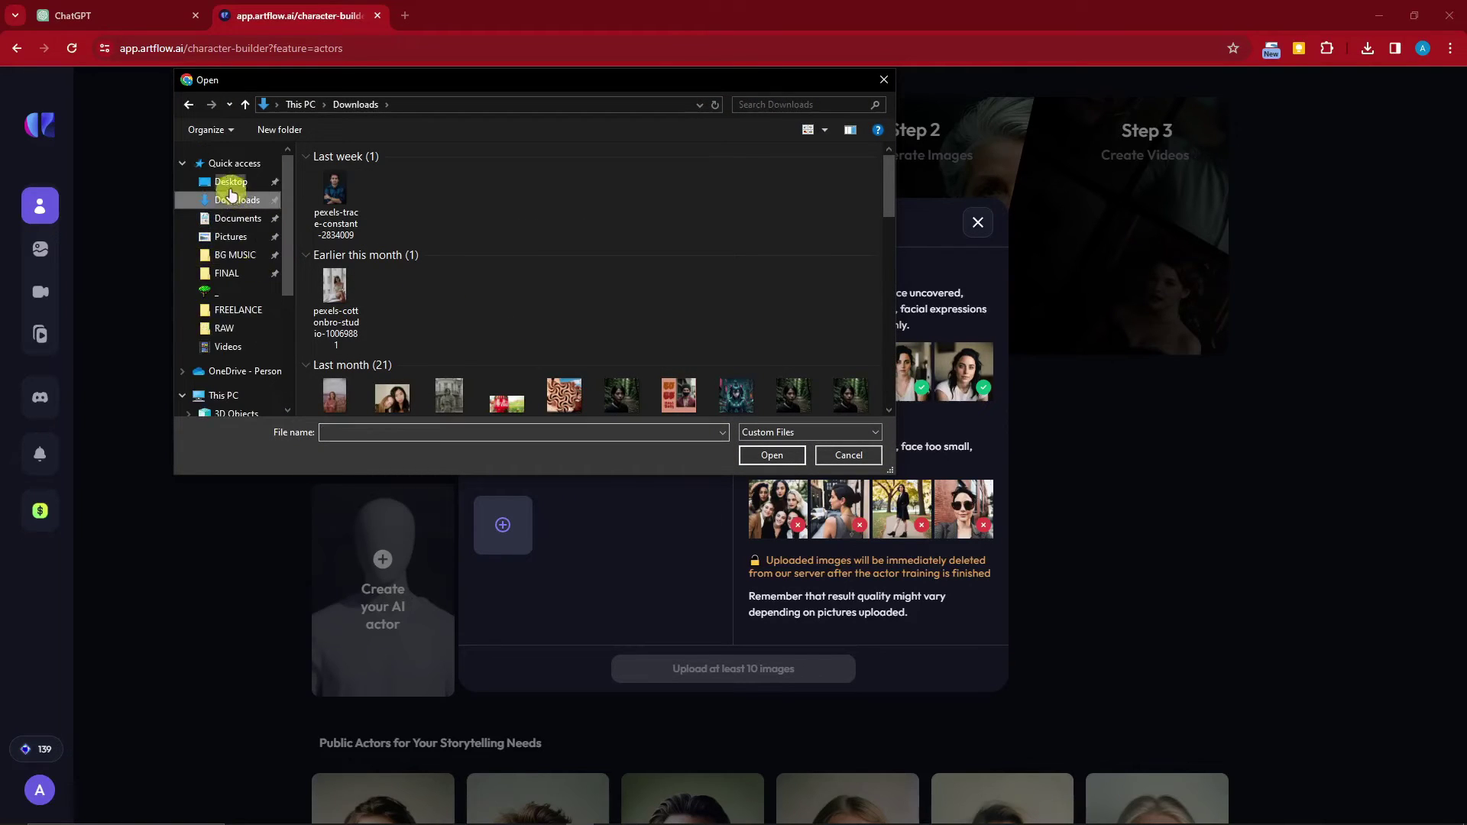
click(230, 183)
click(611, 205)
ctrl+click(675, 187)
ctrl+click(819, 182)
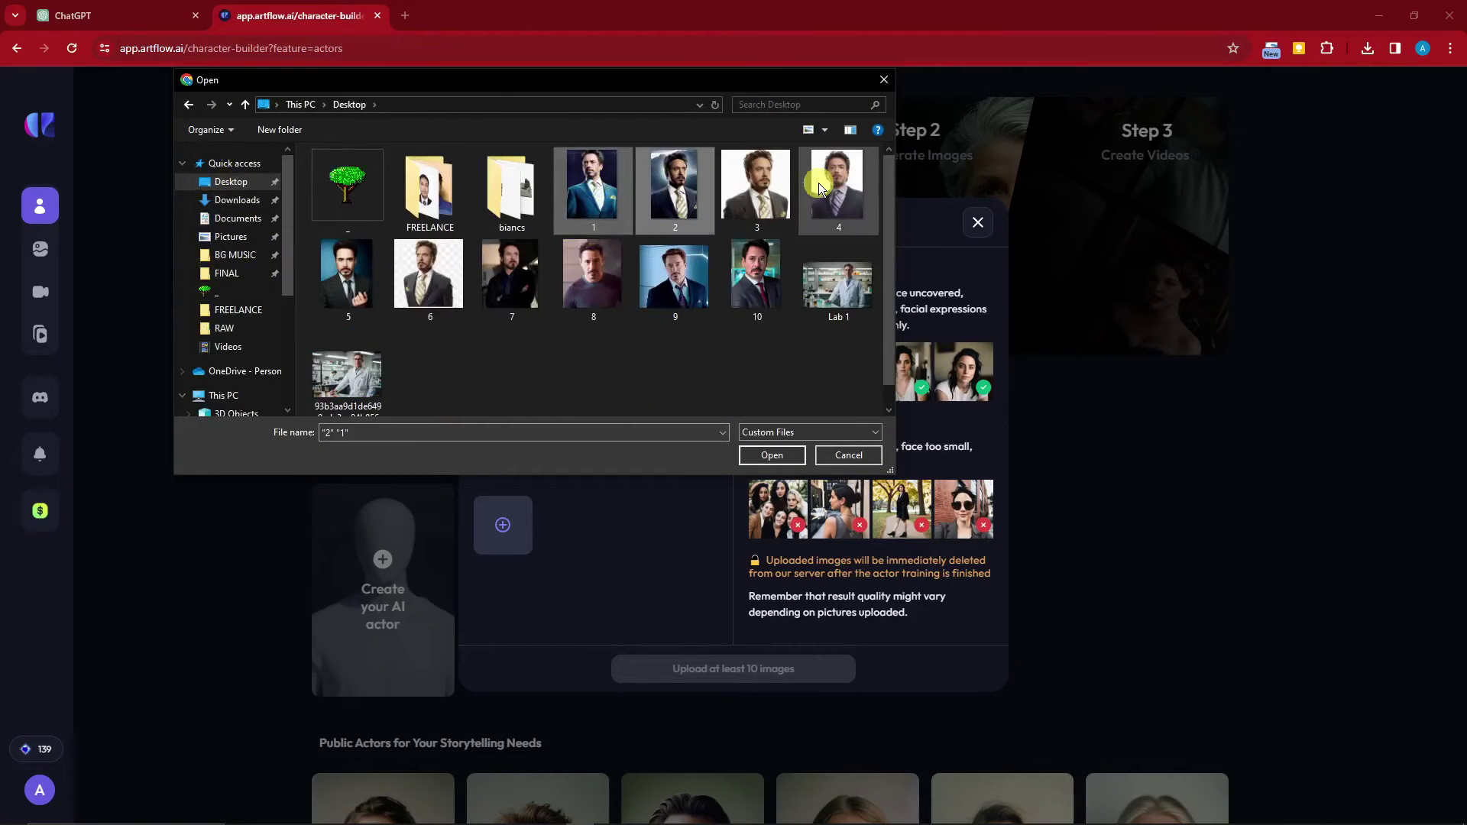
ctrl+click(757, 187)
ctrl+click(757, 275)
ctrl+double_click(677, 285)
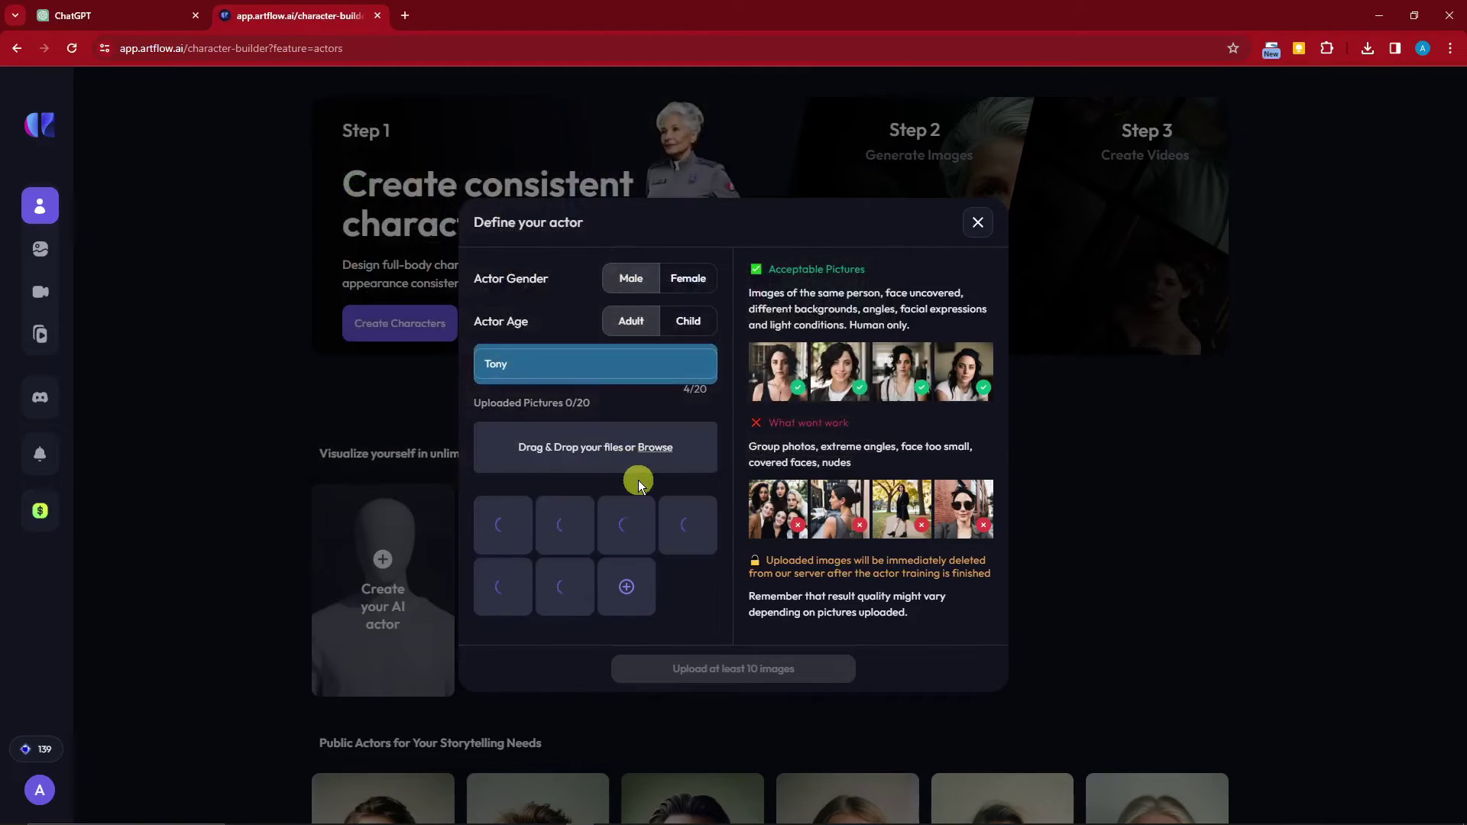
Add pictures 2, 5, 6, 7, 8 and 10 from the Desktop folder to the actor's training images
click(659, 445)
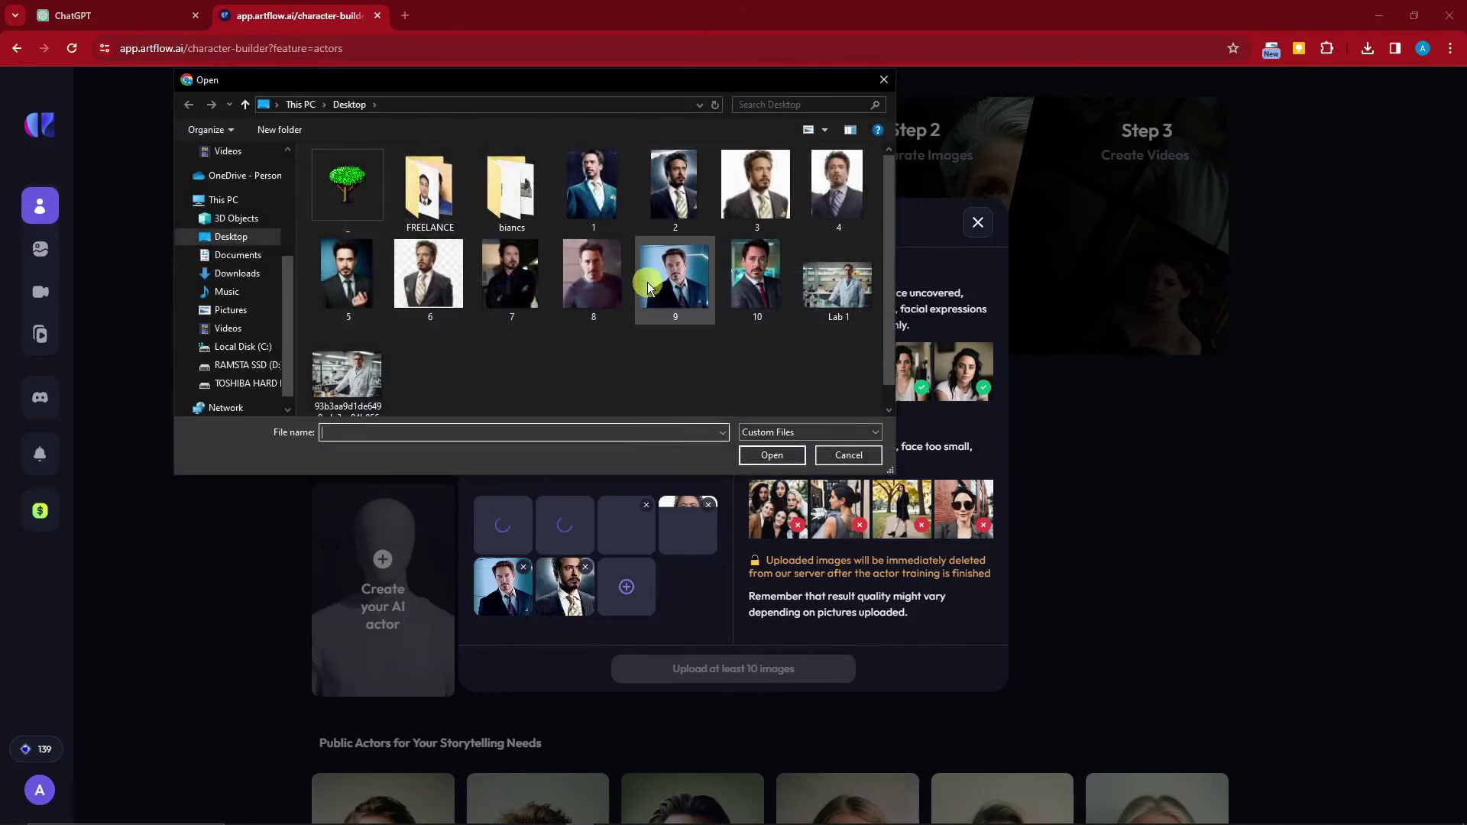
click(593, 275)
ctrl+click(511, 275)
ctrl+click(379, 273)
ctrl+click(428, 277)
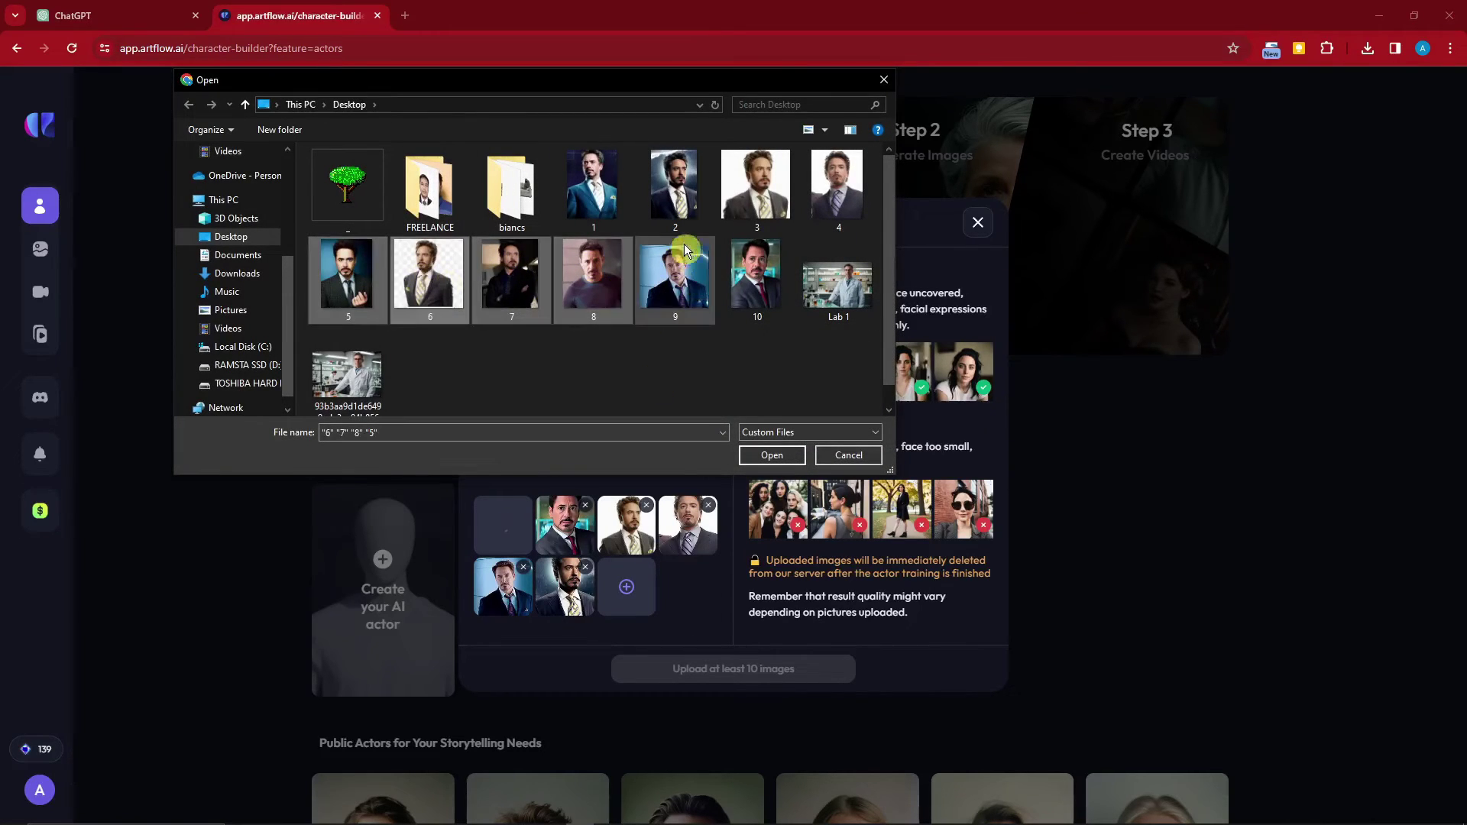
ctrl+click(788, 283)
ctrl+click(680, 199)
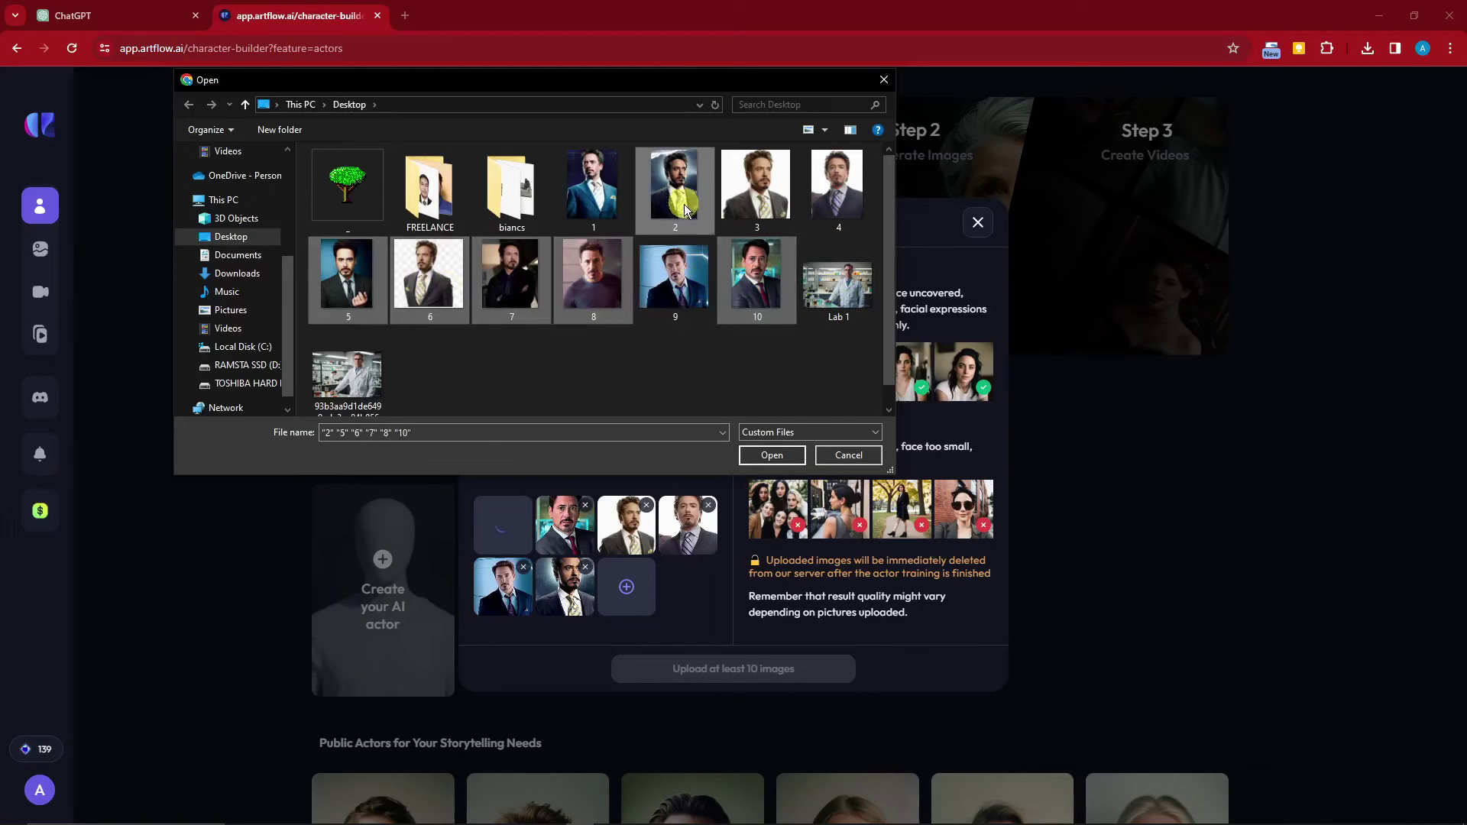
click(772, 456)
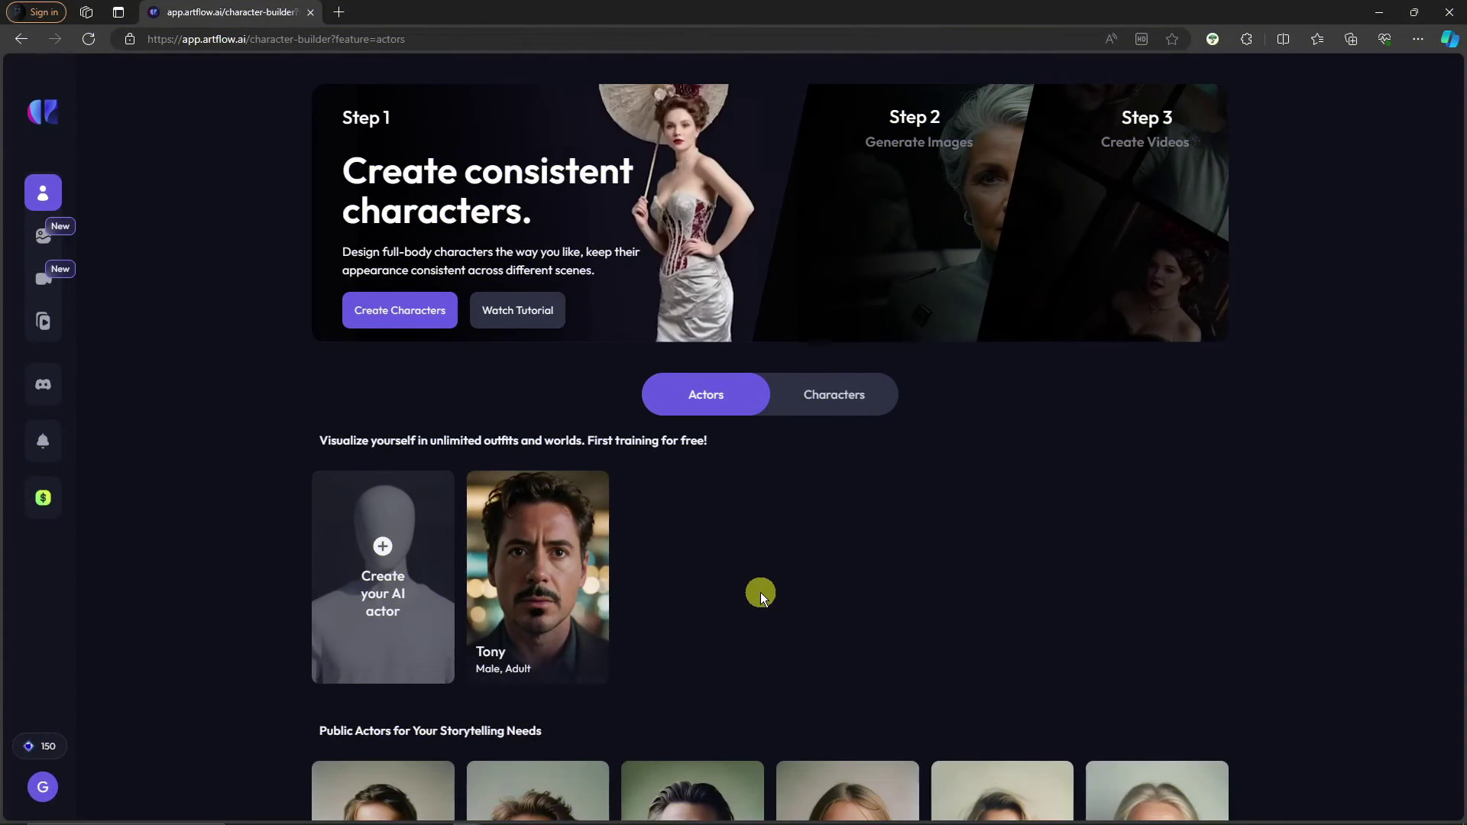
Check the options of the trained actor Tony and start creating an image with him
mouse_move(530, 580)
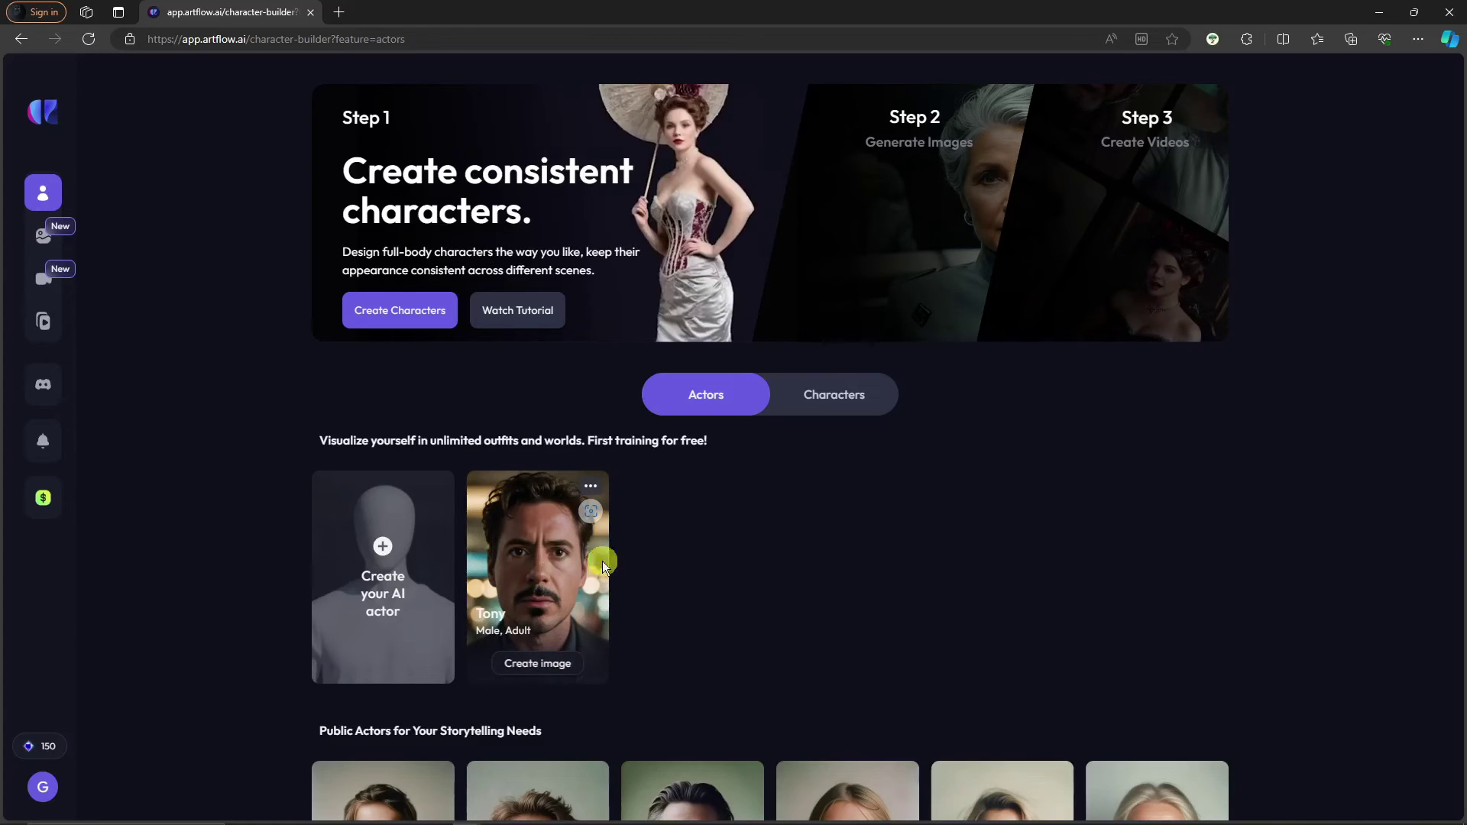
mouse_move(599, 526)
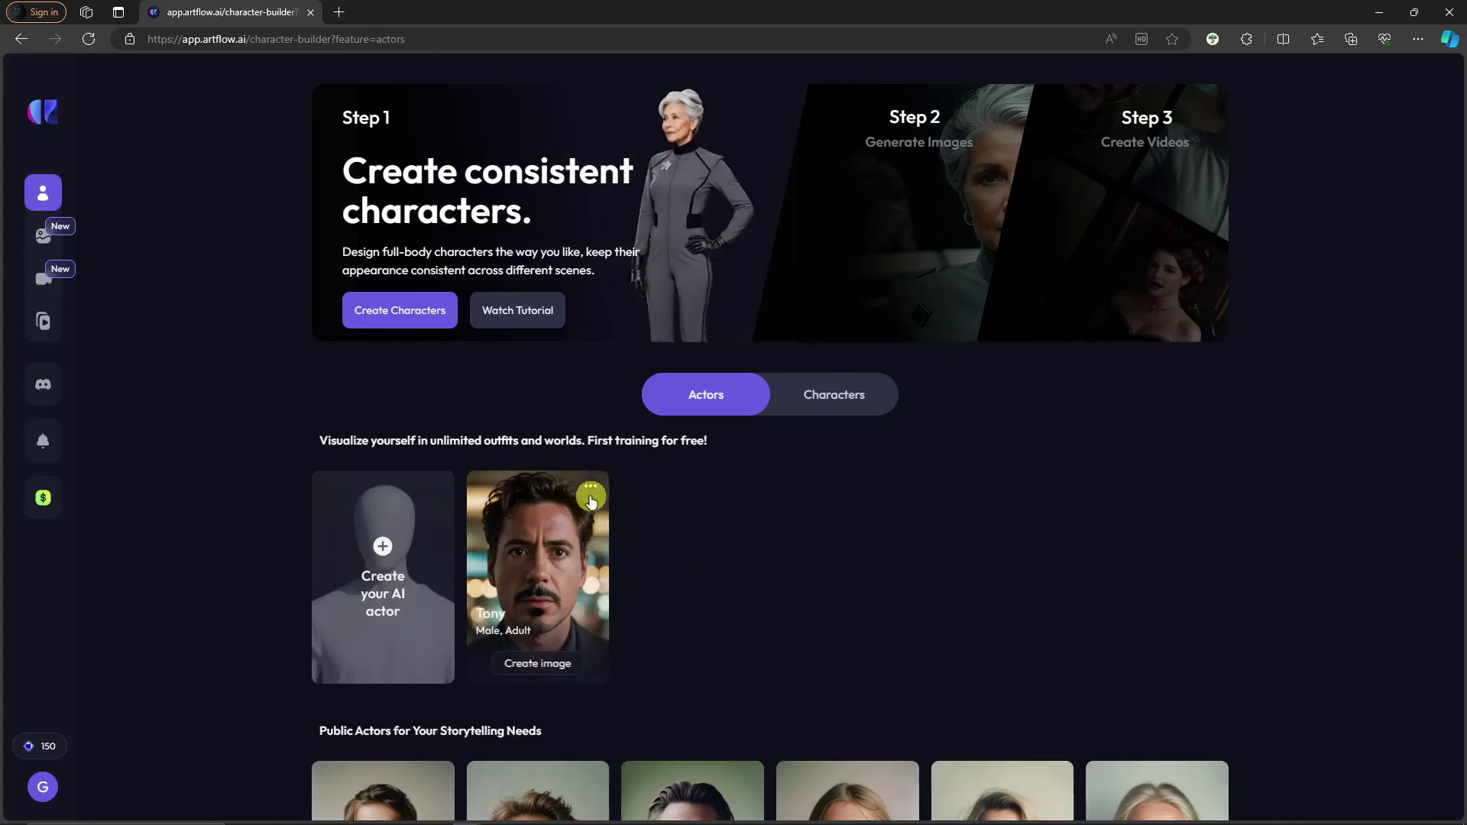
click(595, 489)
click(691, 517)
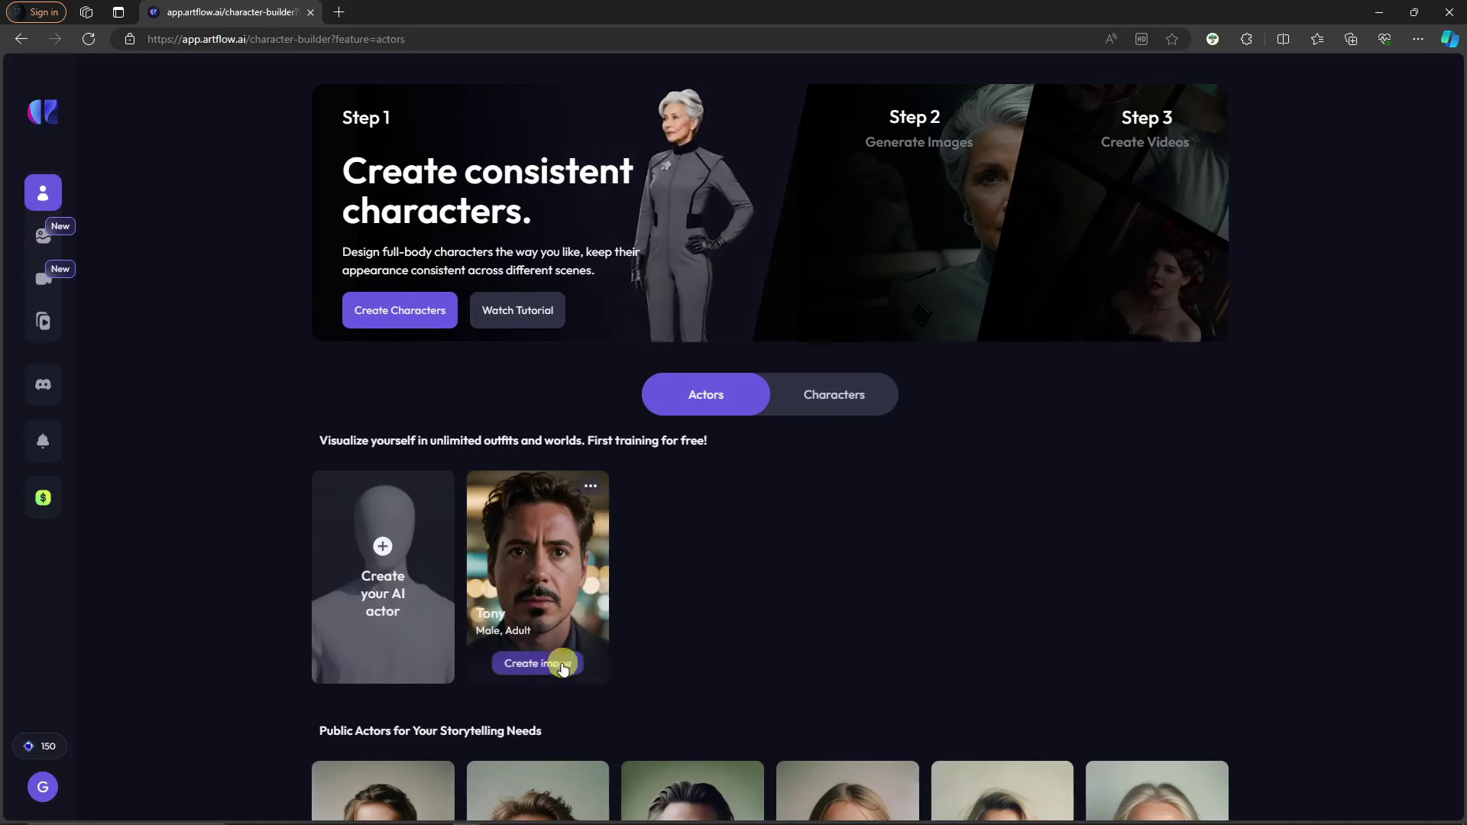
click(554, 666)
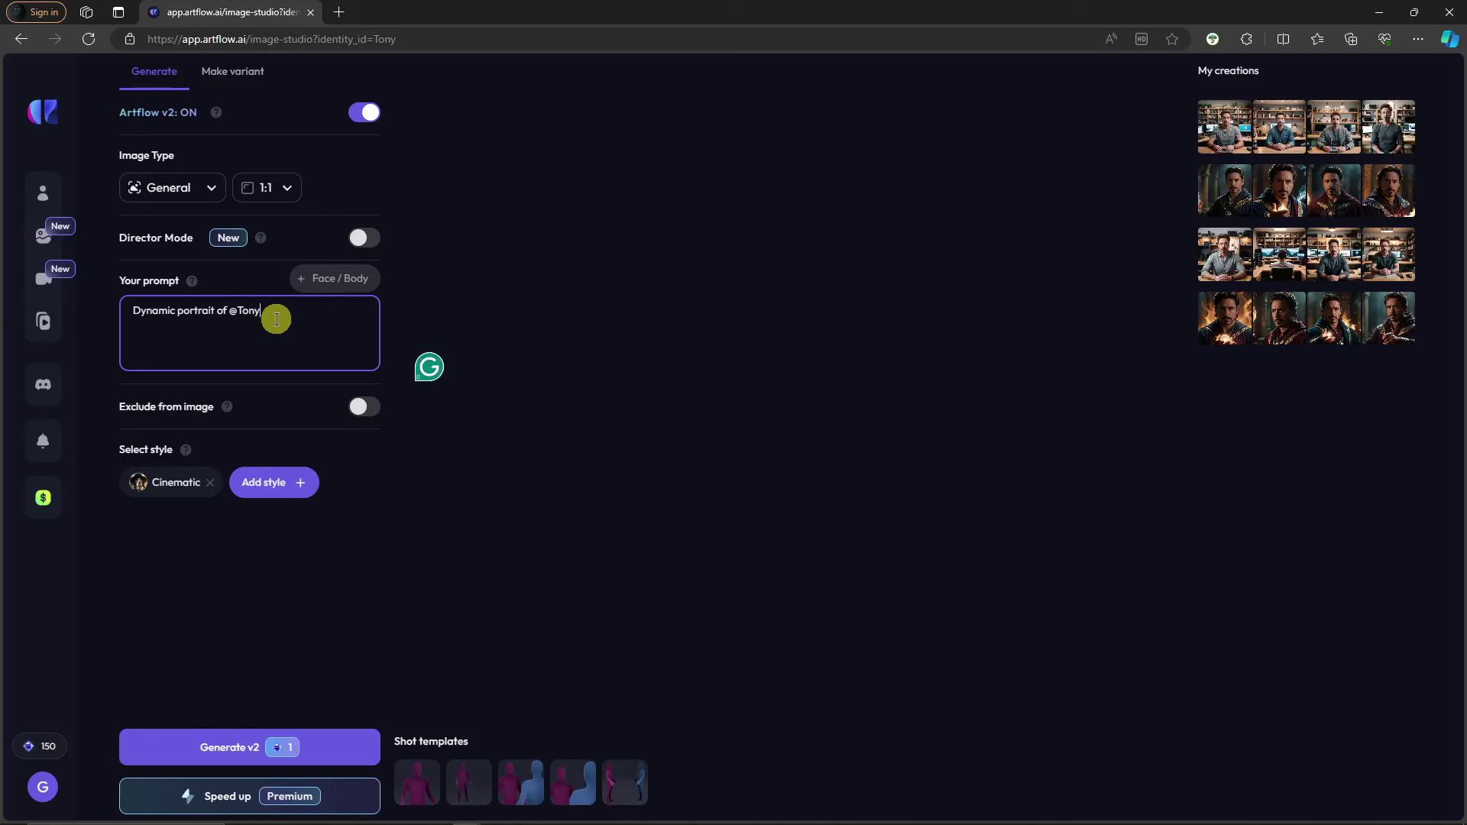
Examine each of the four image sets of Tony in My creations, covering the home-studio and mage scenes
click(1222, 132)
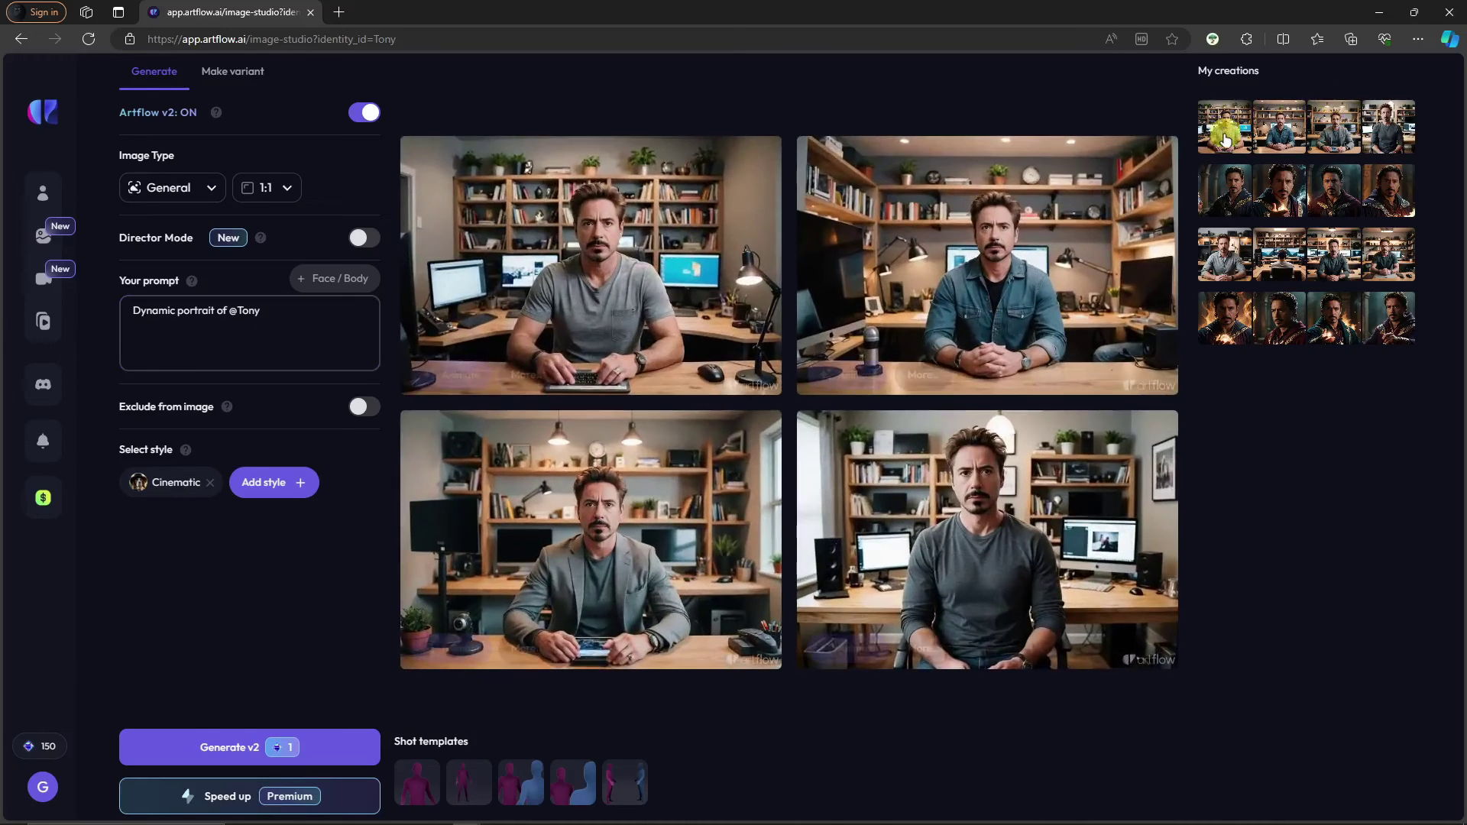
click(1208, 200)
click(571, 289)
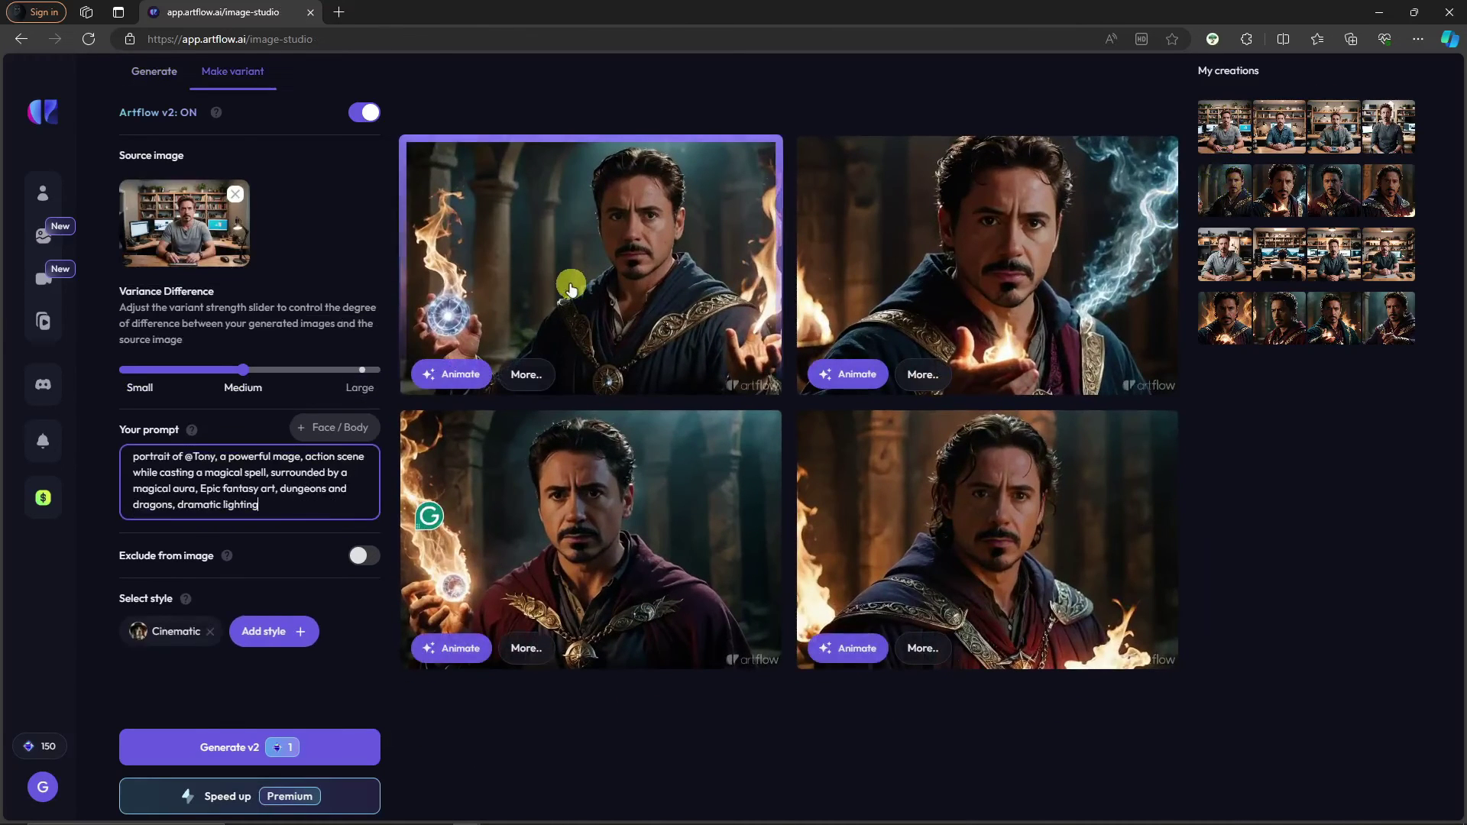
click(1227, 257)
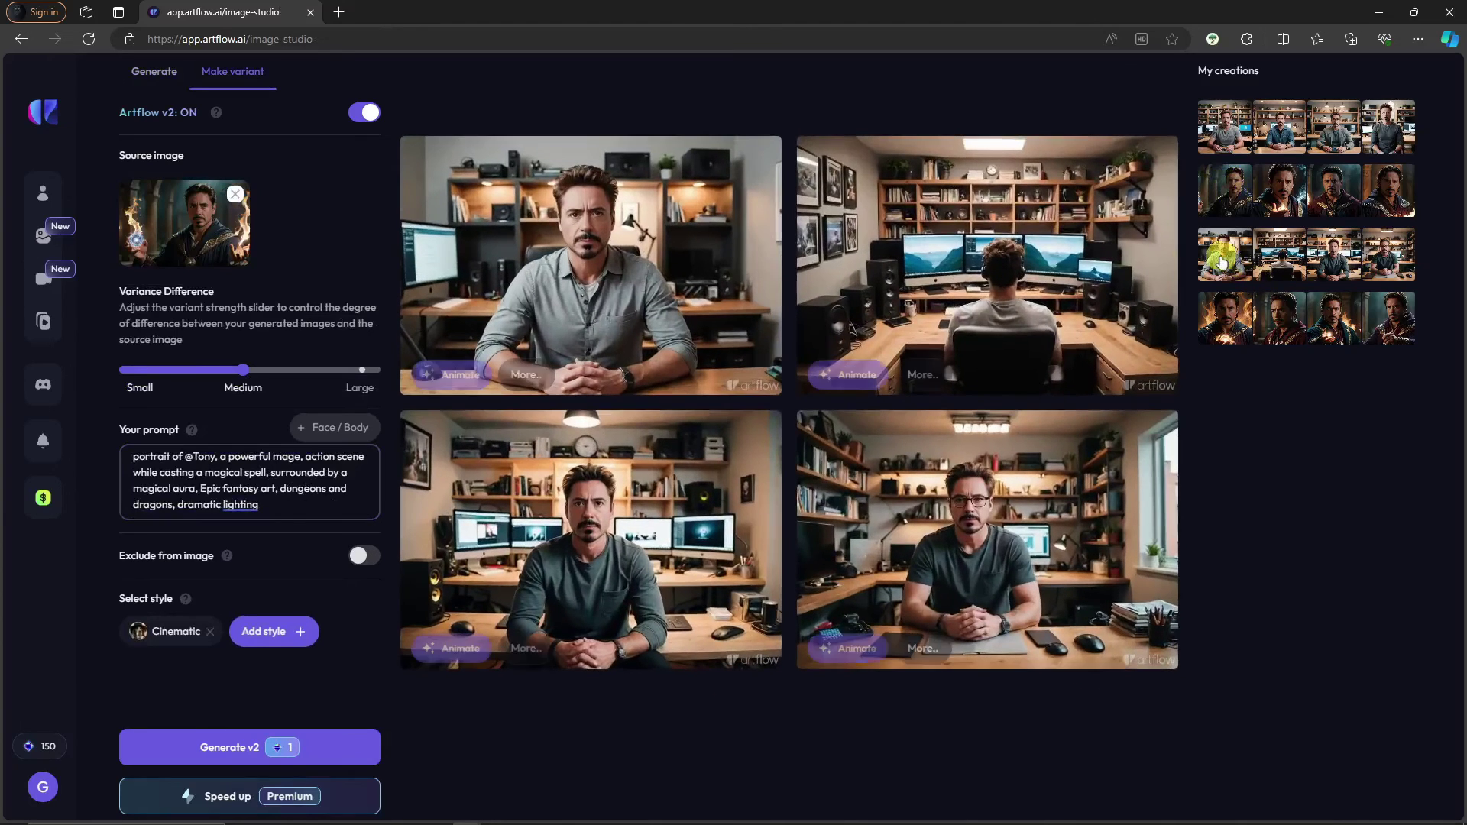
click(666, 269)
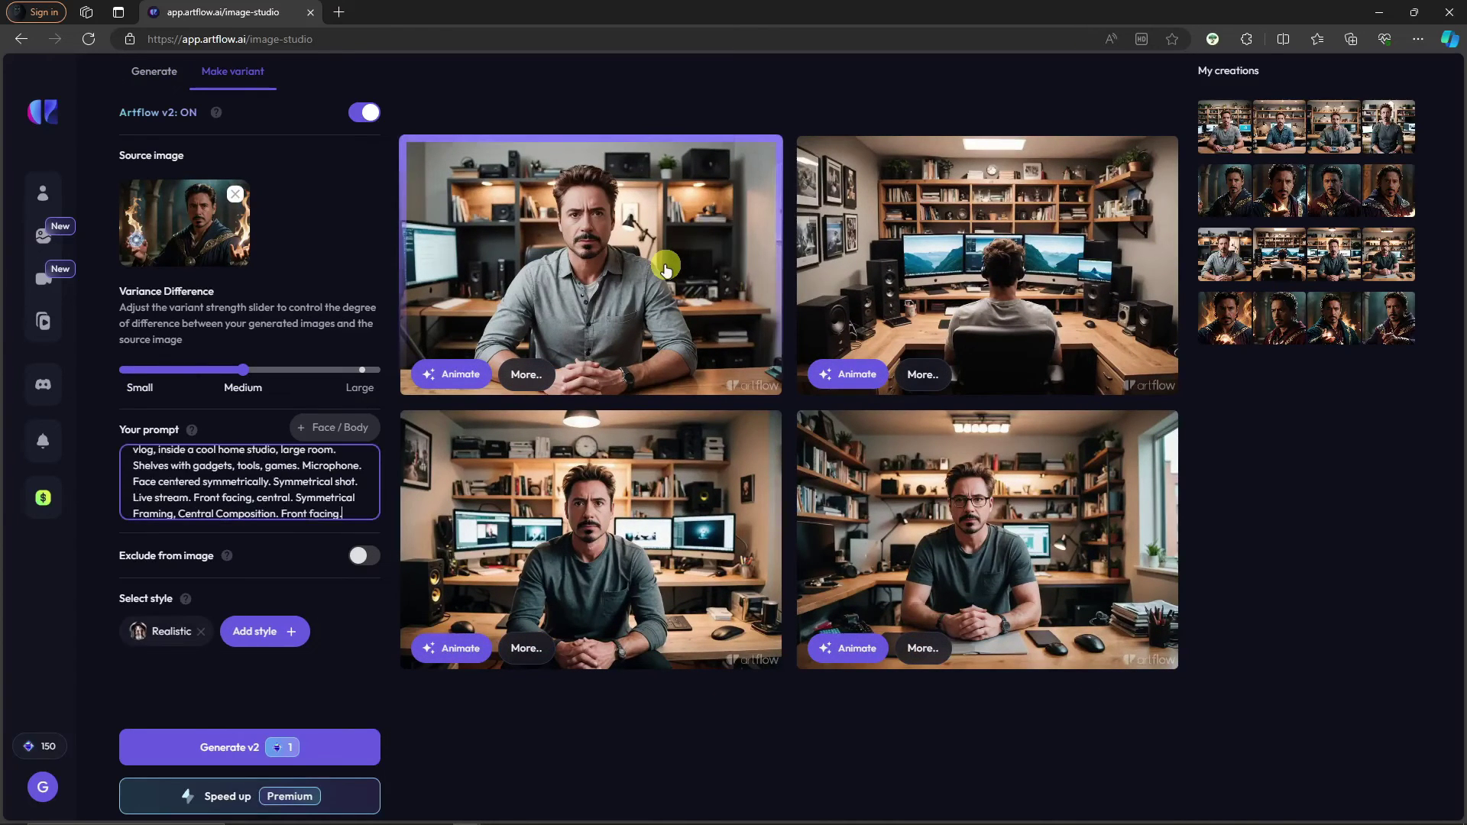
click(1224, 323)
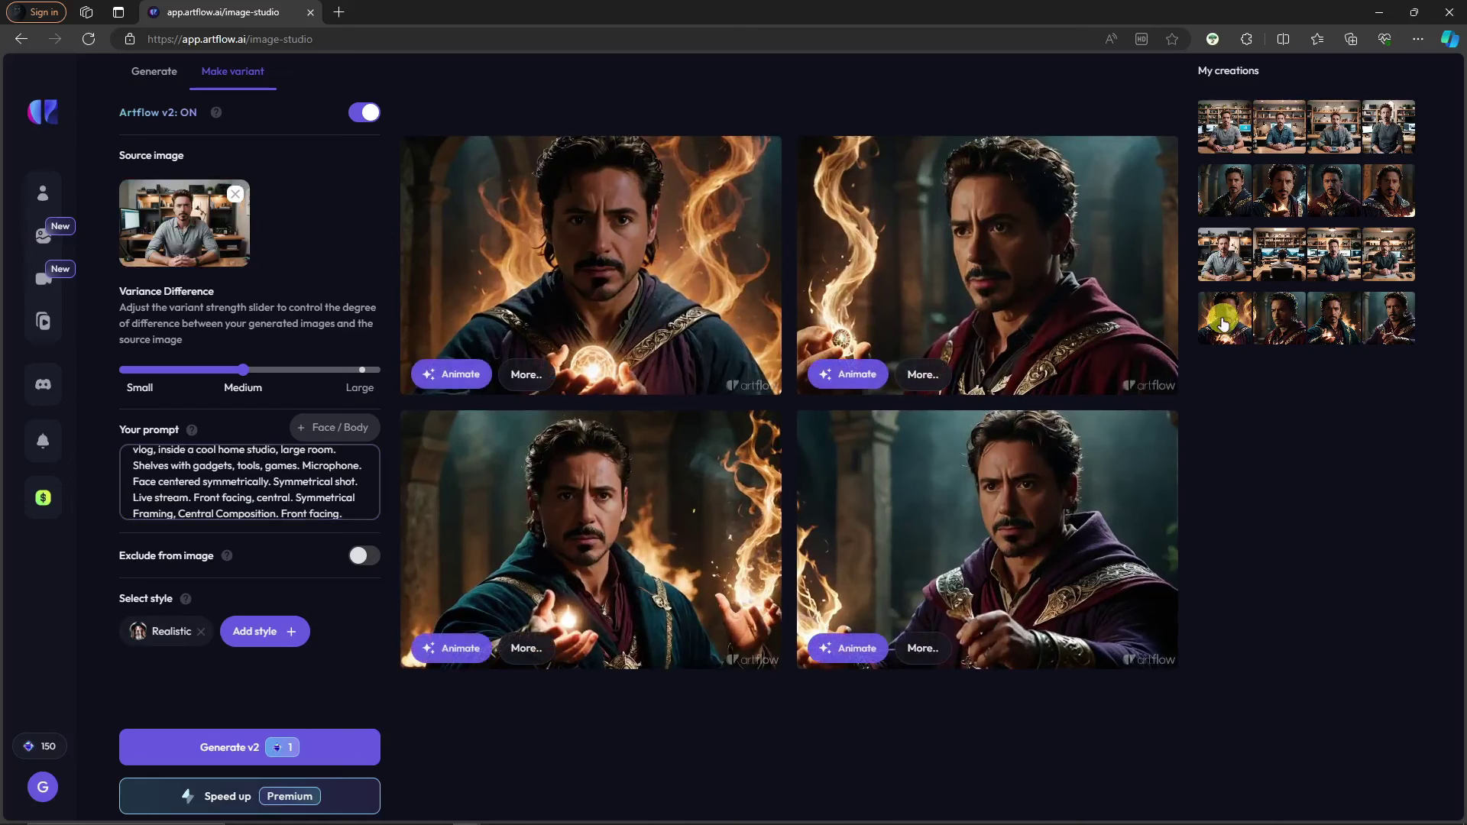
Compare Tony's facial likeness across the home-studio vlog images and the fantasy mage images
click(1228, 128)
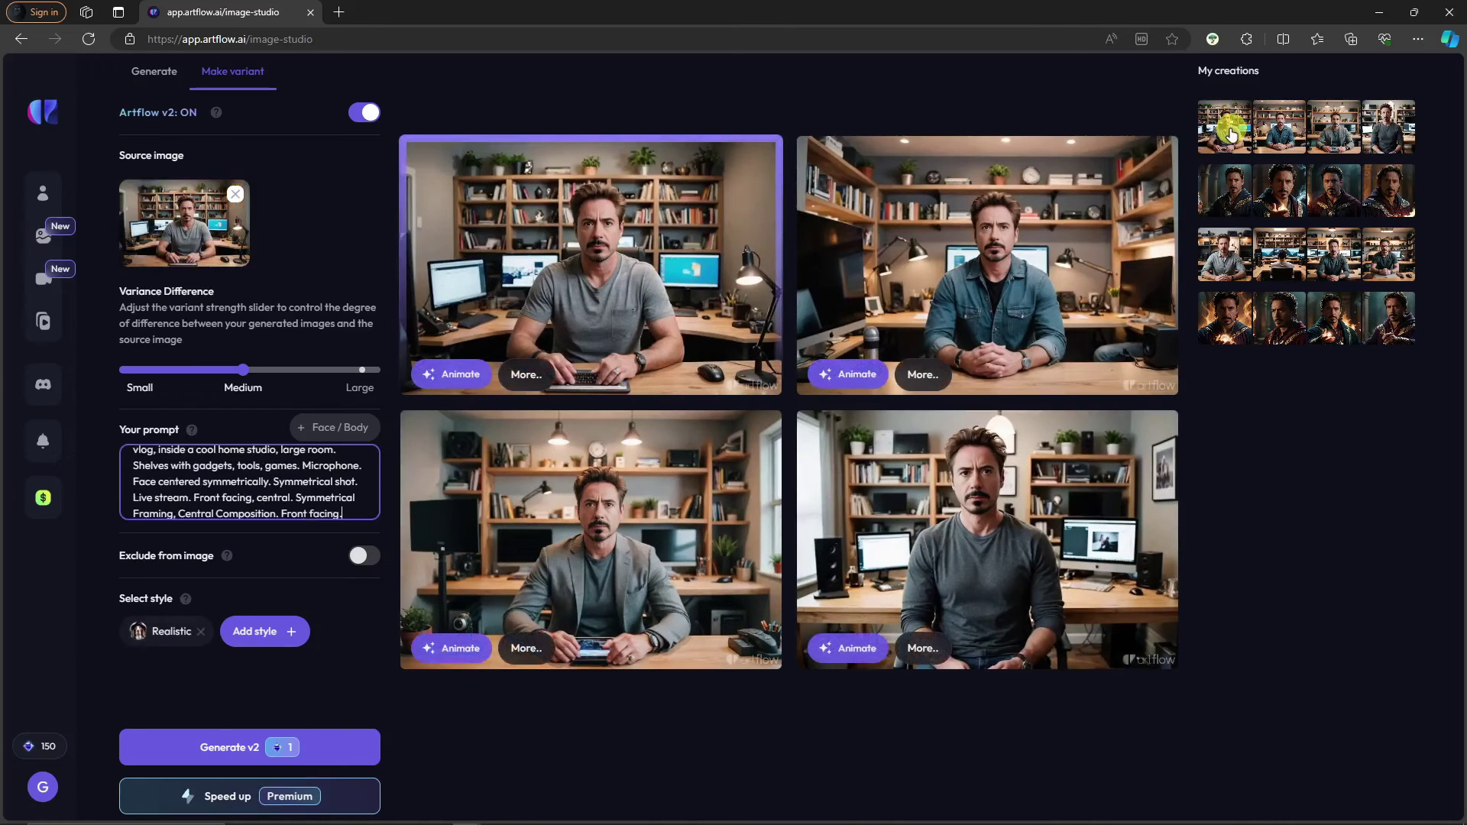
click(1230, 180)
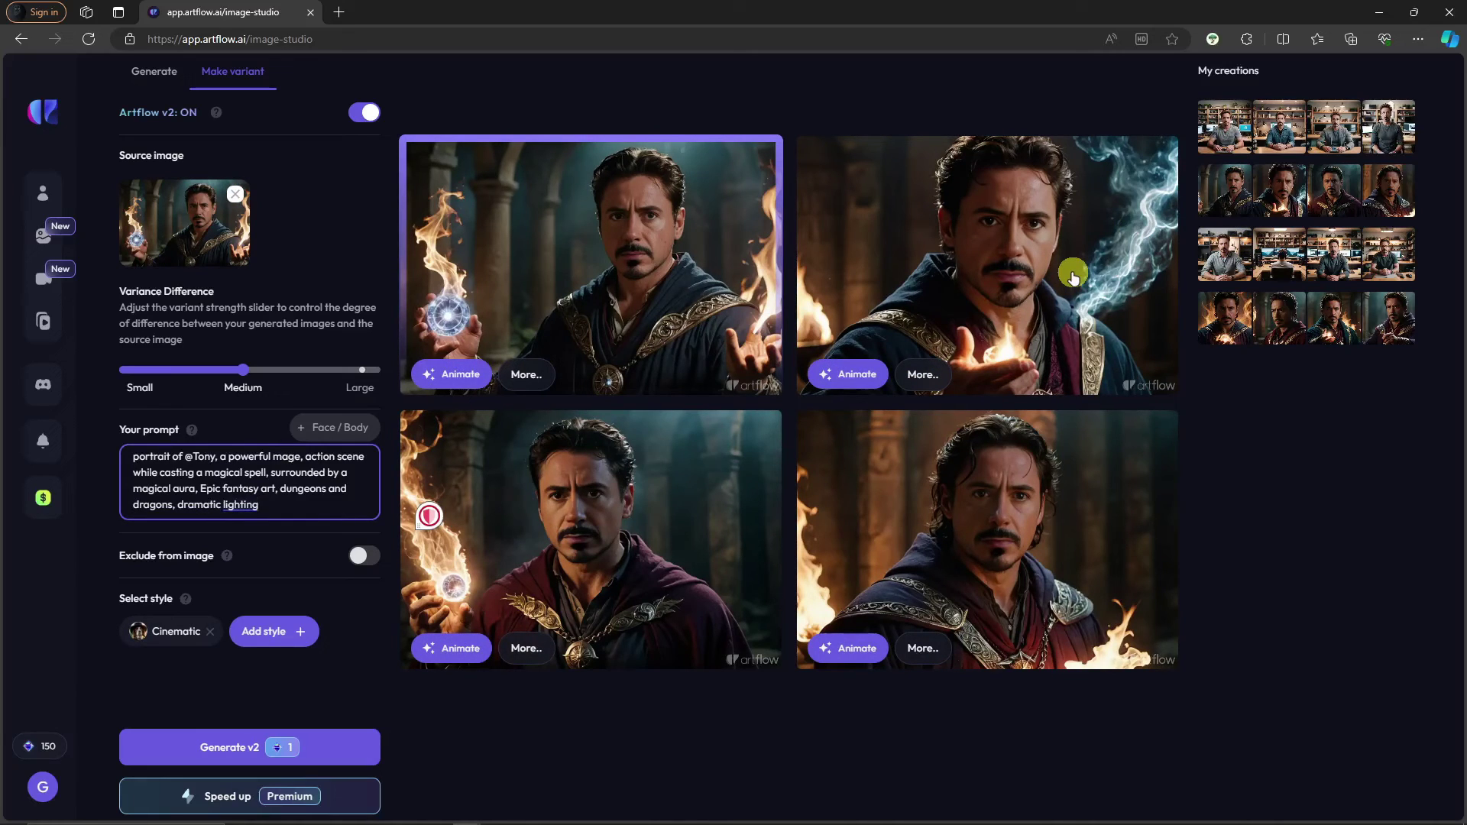
click(1210, 251)
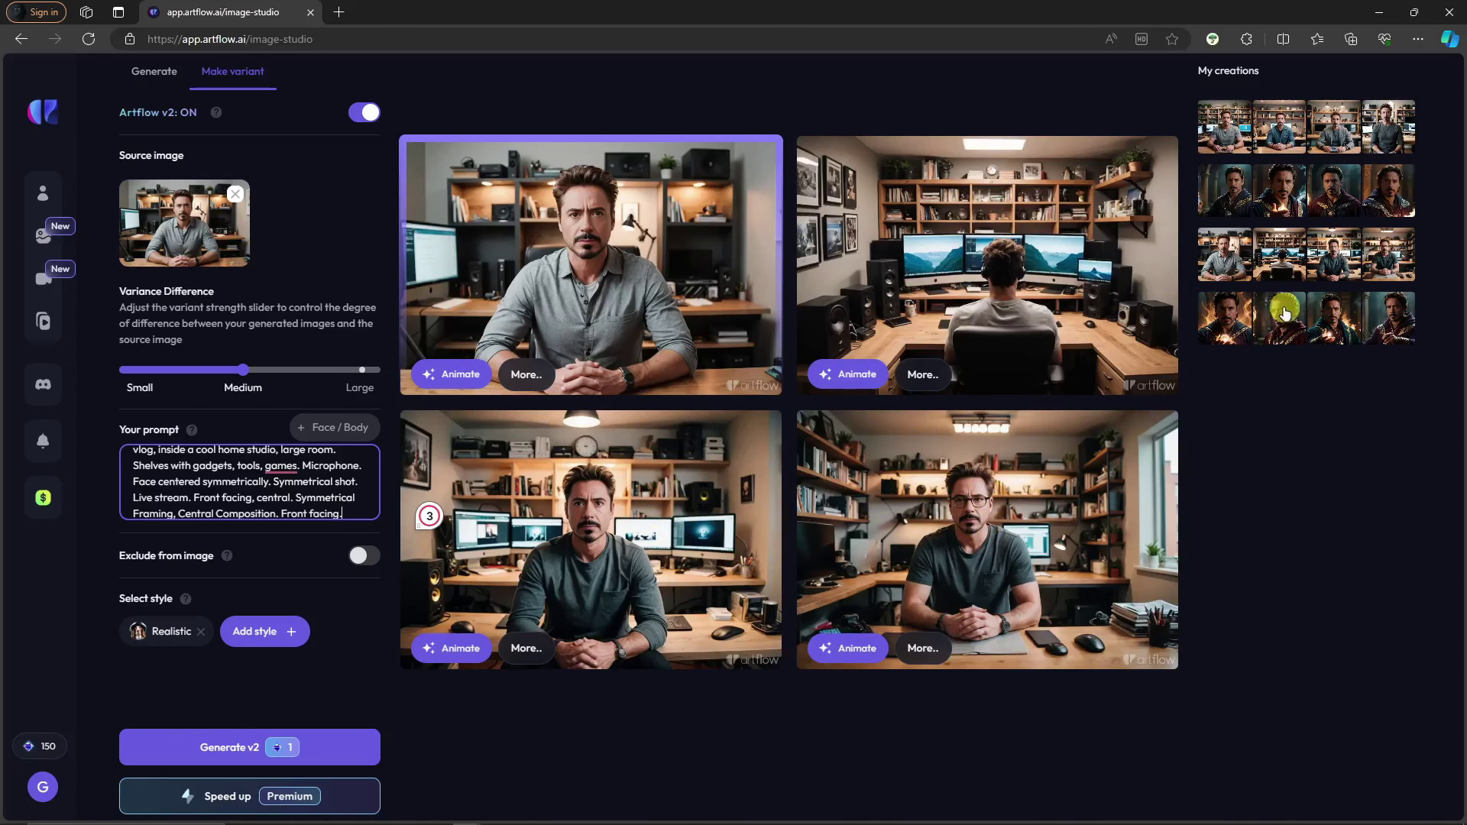
click(1233, 328)
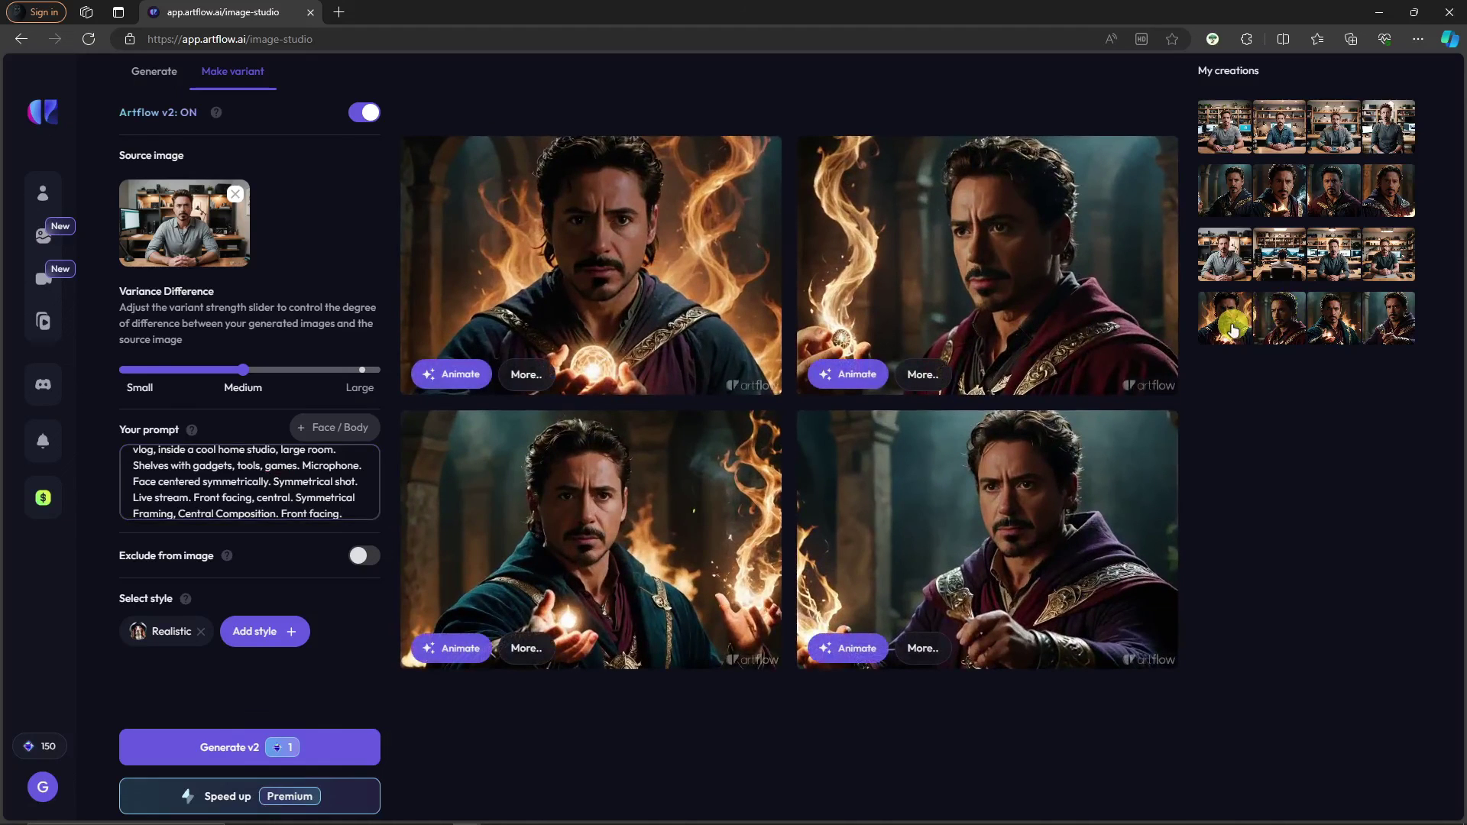
click(1204, 185)
click(1220, 256)
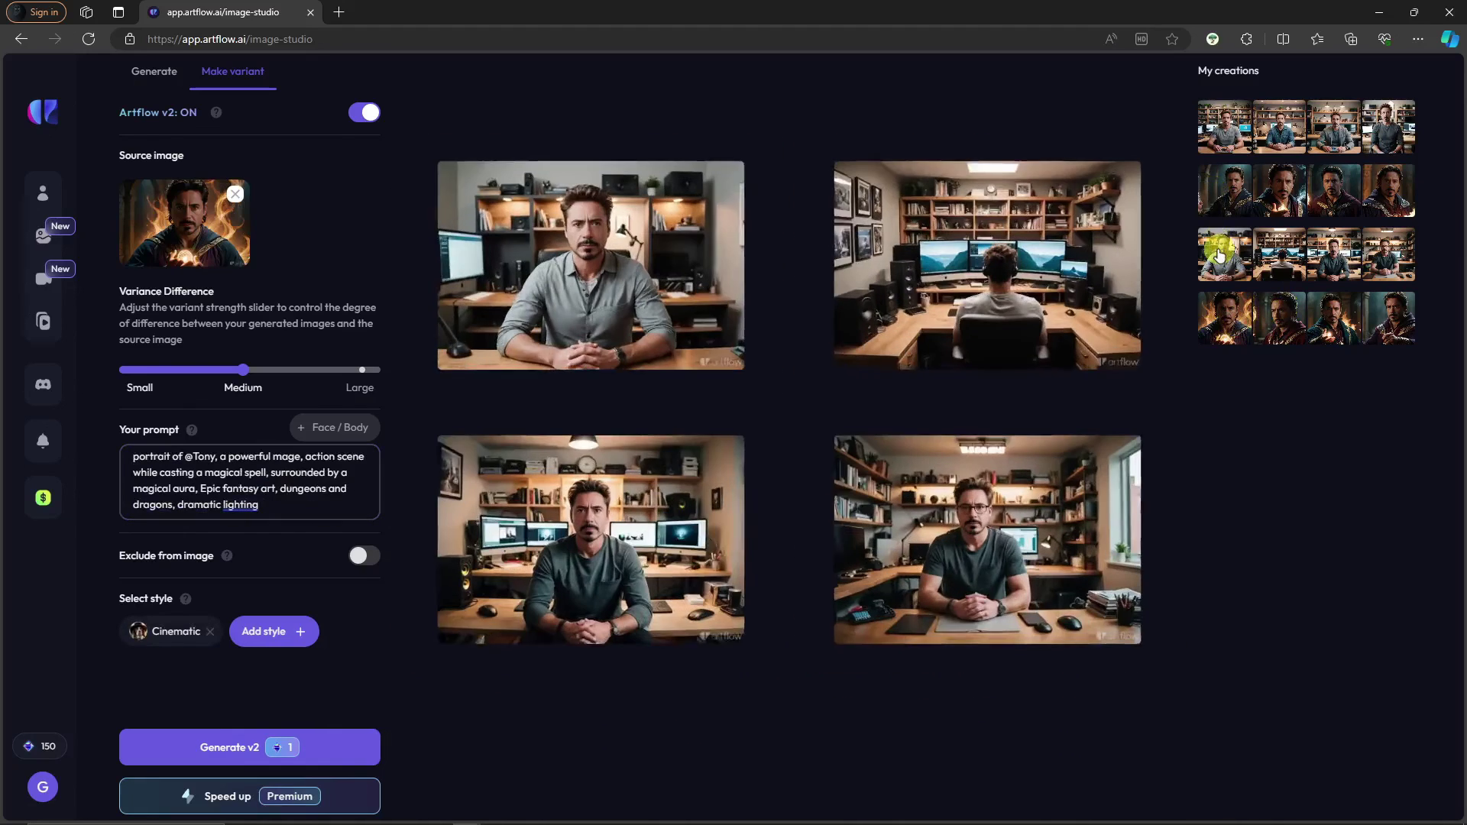
click(1227, 129)
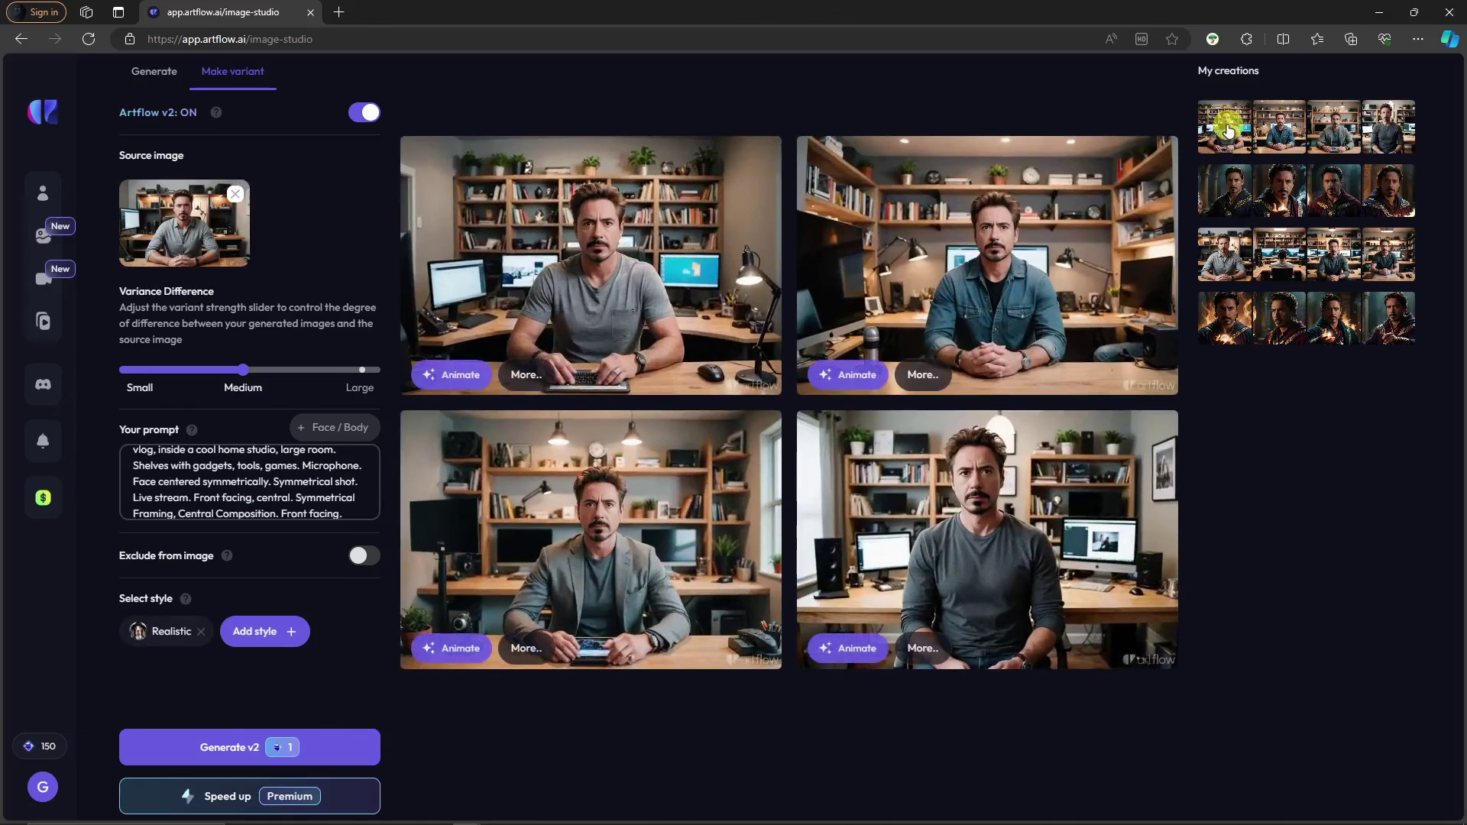
click(862, 390)
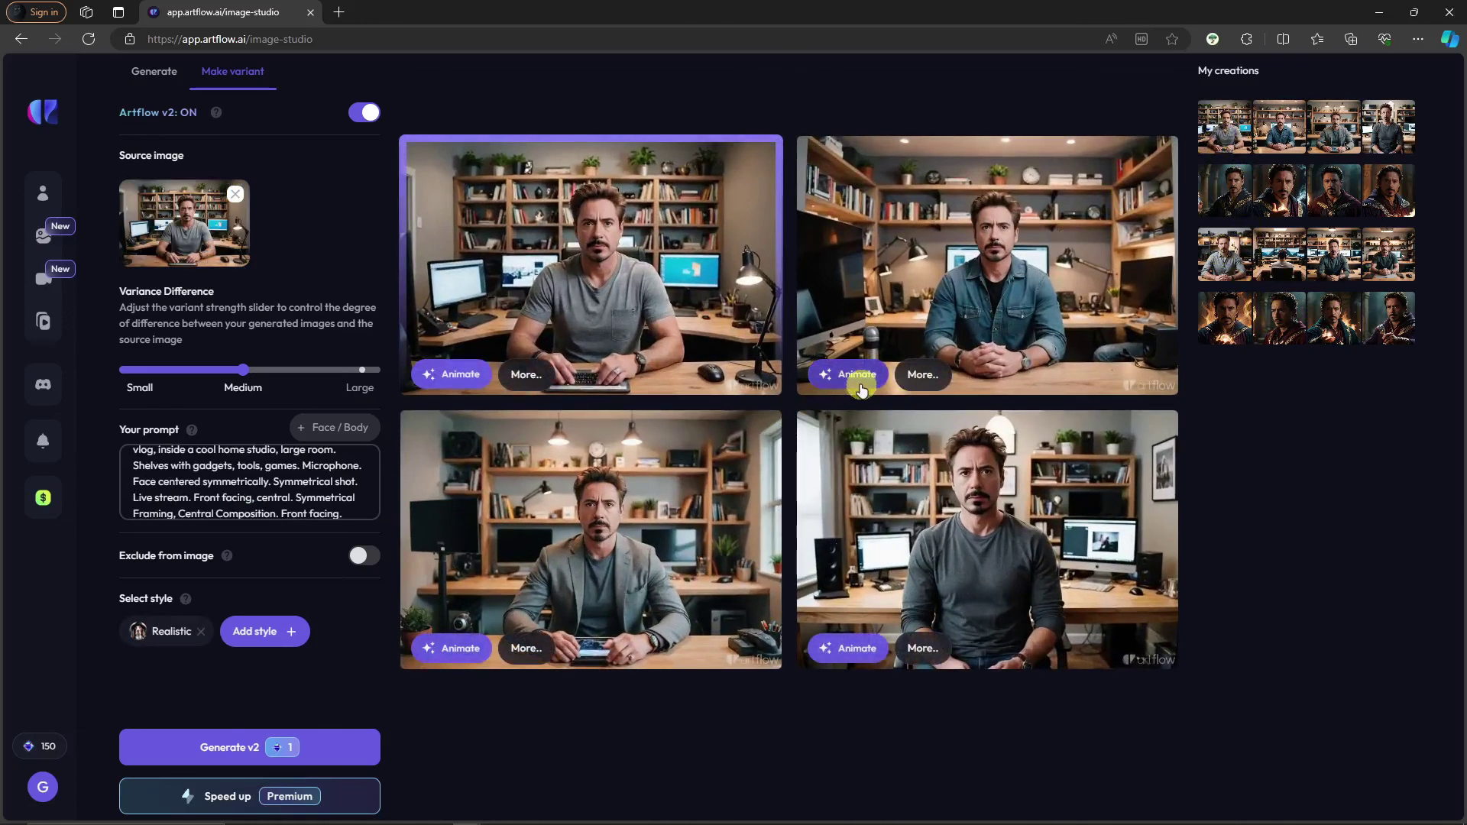